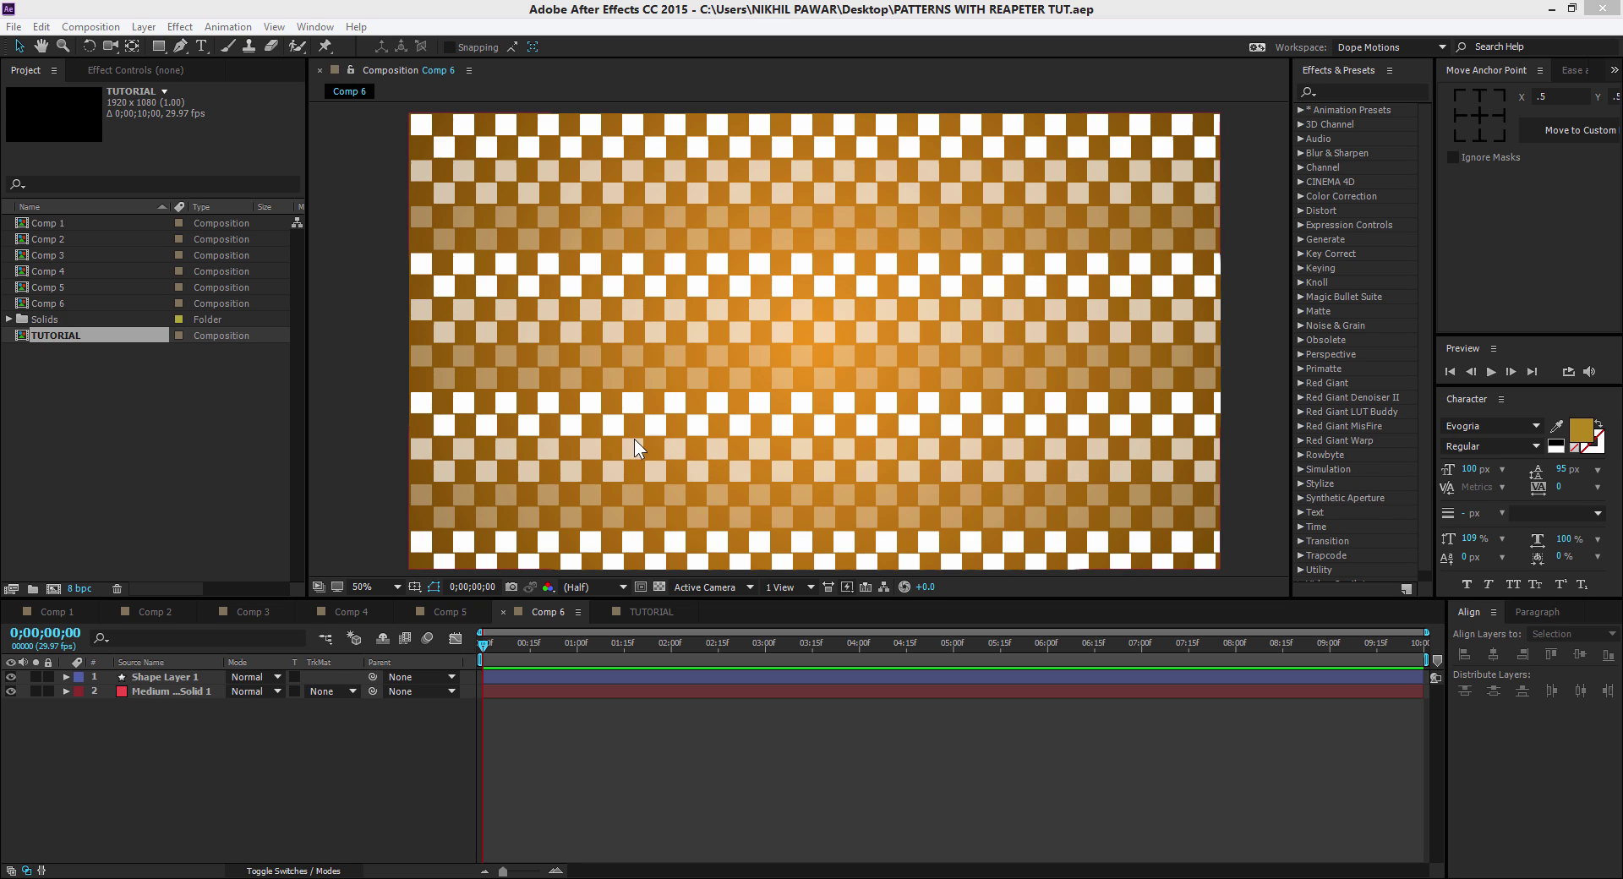
Step: Toggle Shape Layer 1's visibility, review the Comp 5 to Comp 1 patterns, then open the TUTORIAL comp
{"action": "left_click", "coordinate": [11, 677]}
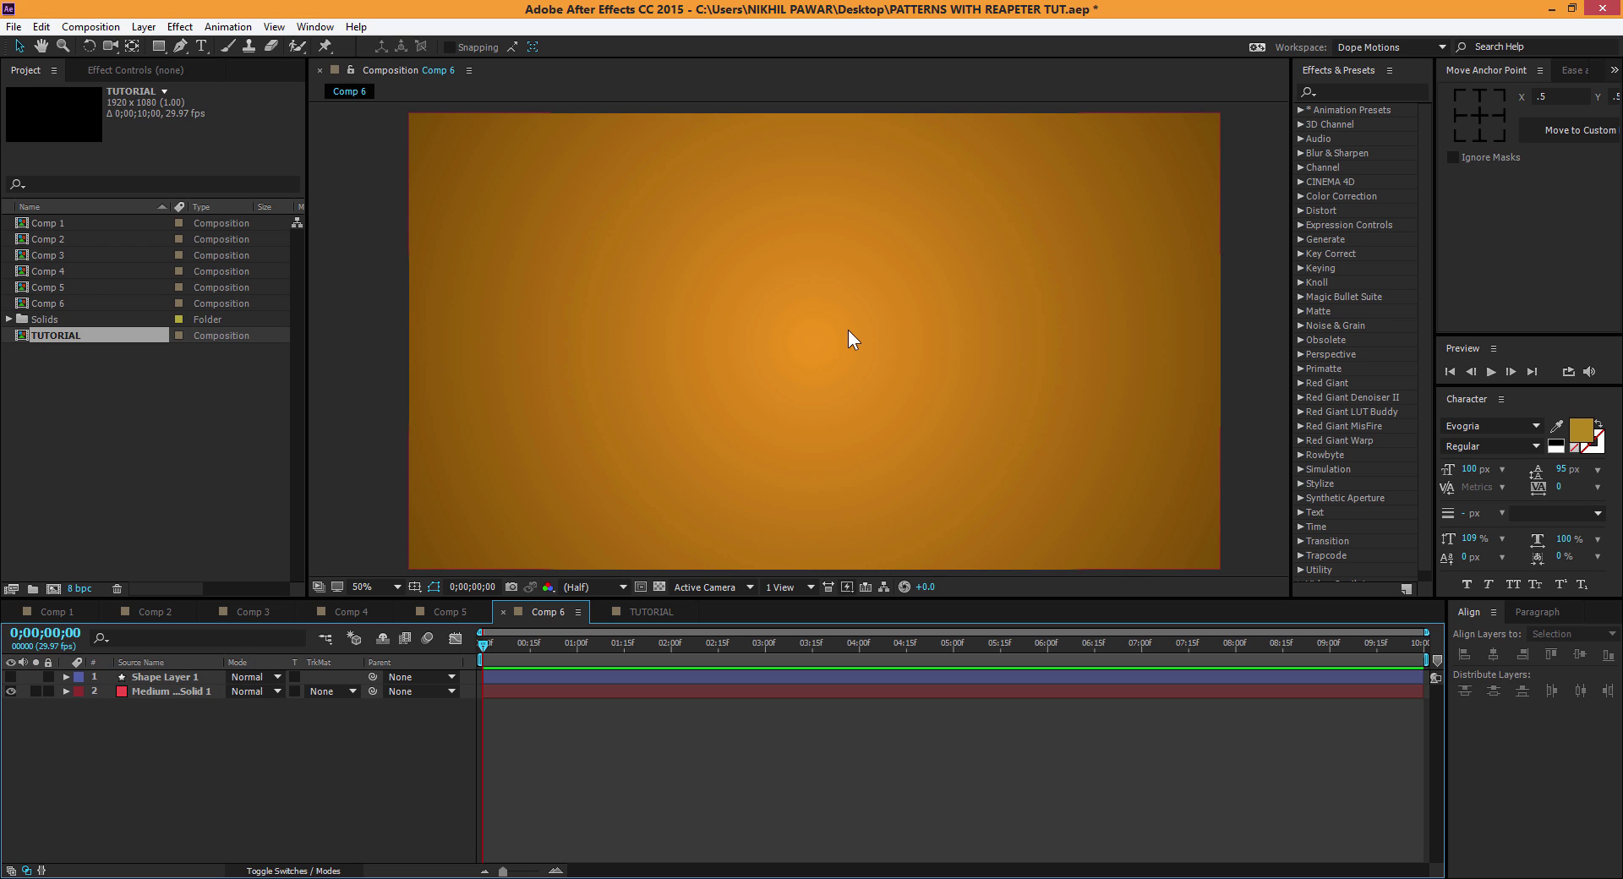
{"action": "left_click", "coordinate": [11, 677]}
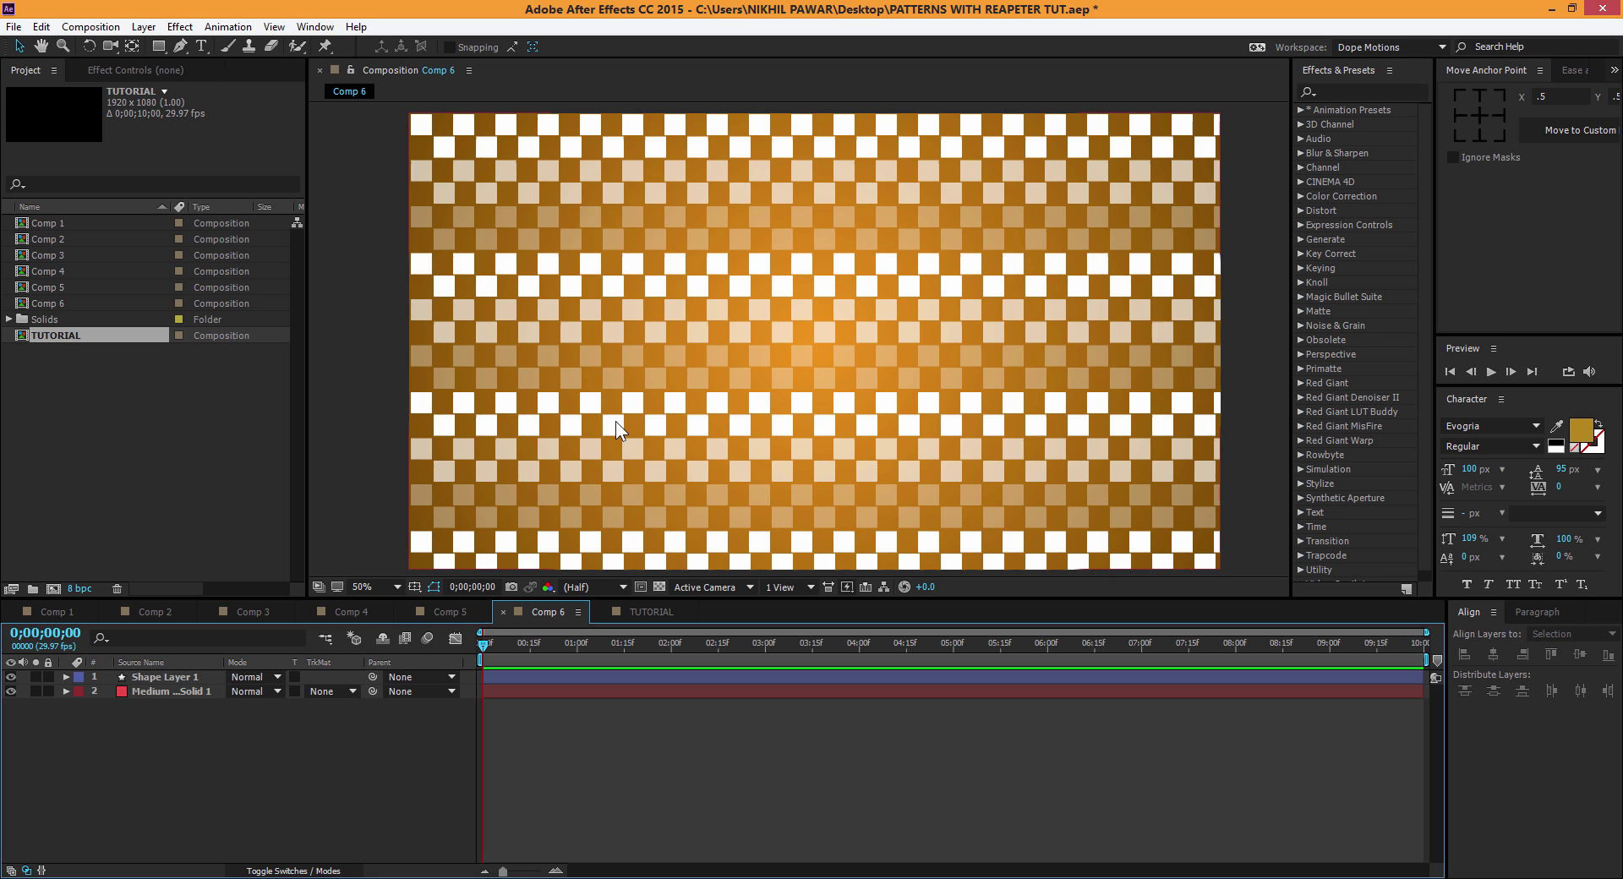
{"action": "left_click", "coordinate": [453, 609]}
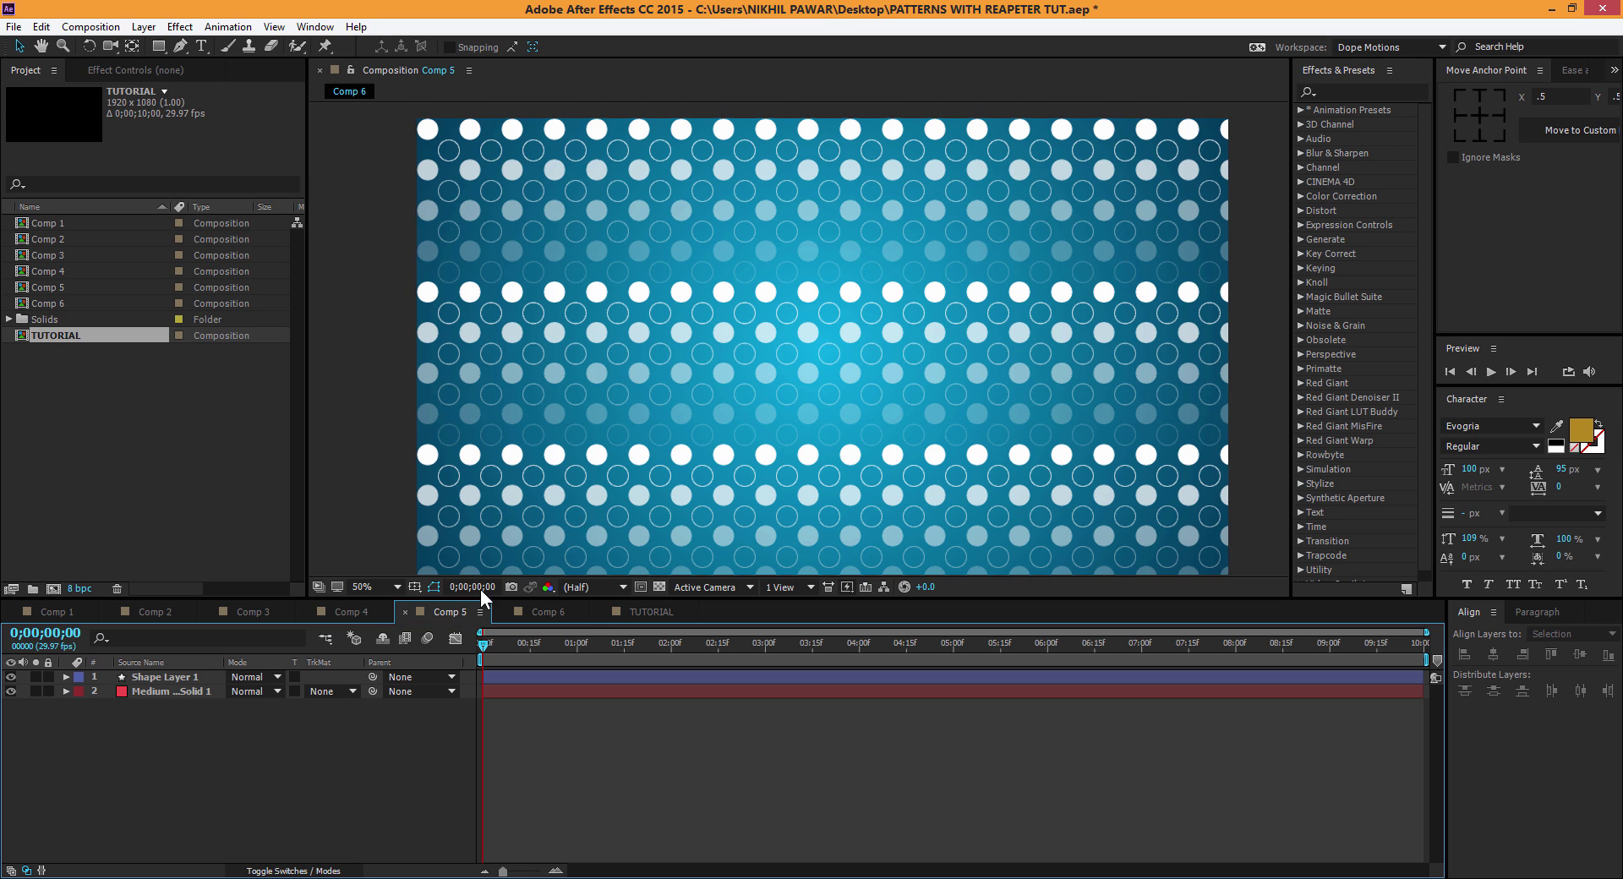
{"action": "left_click", "coordinate": [364, 607]}
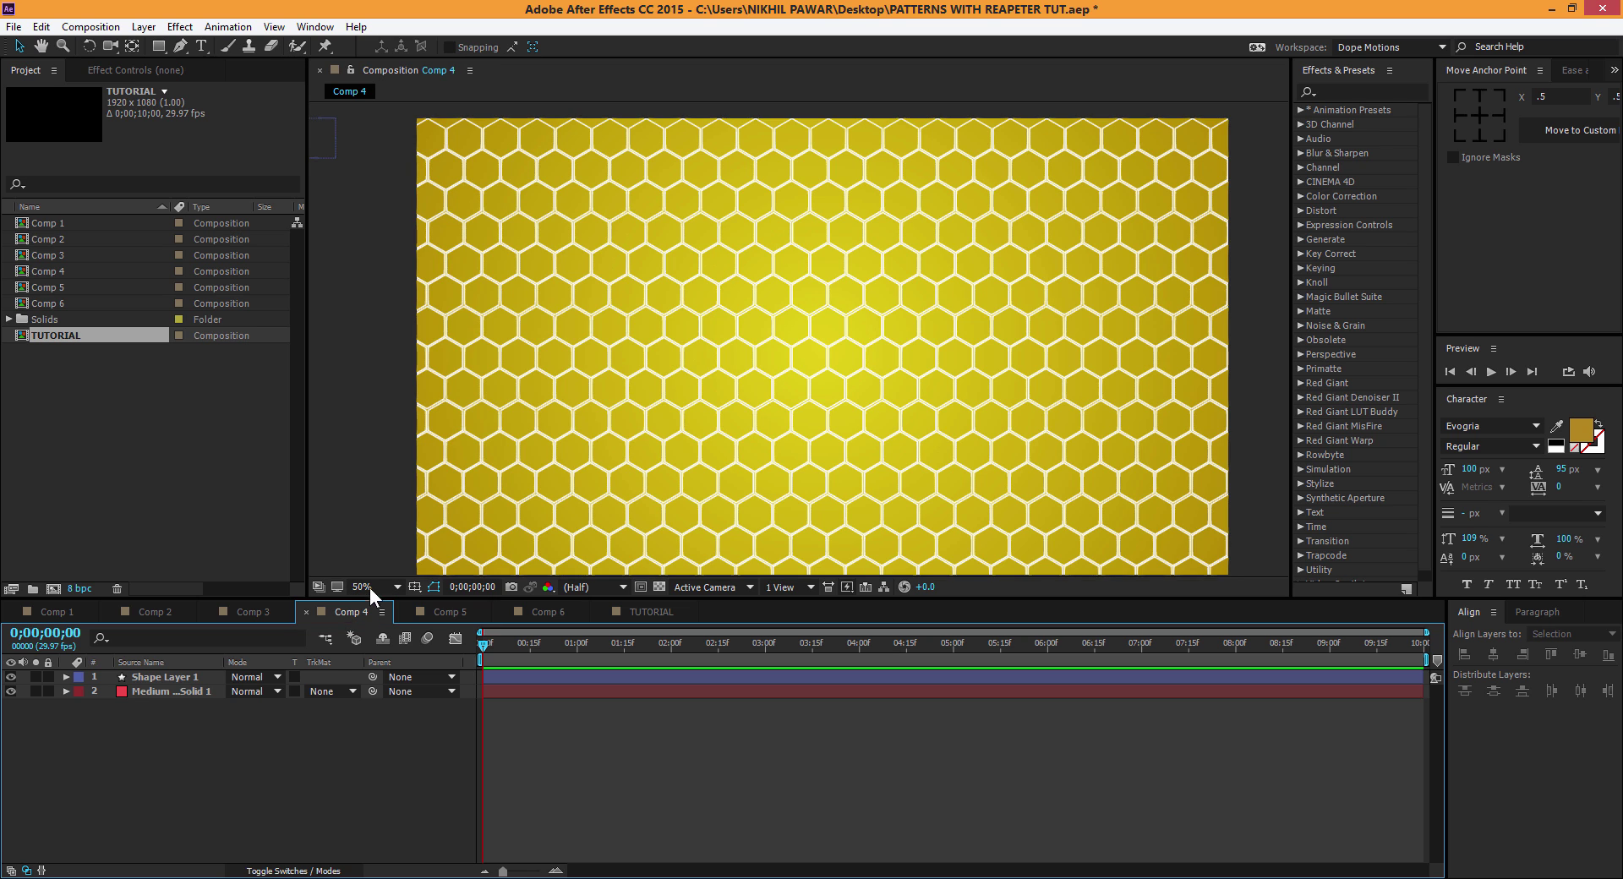
{"action": "left_click", "coordinate": [235, 615]}
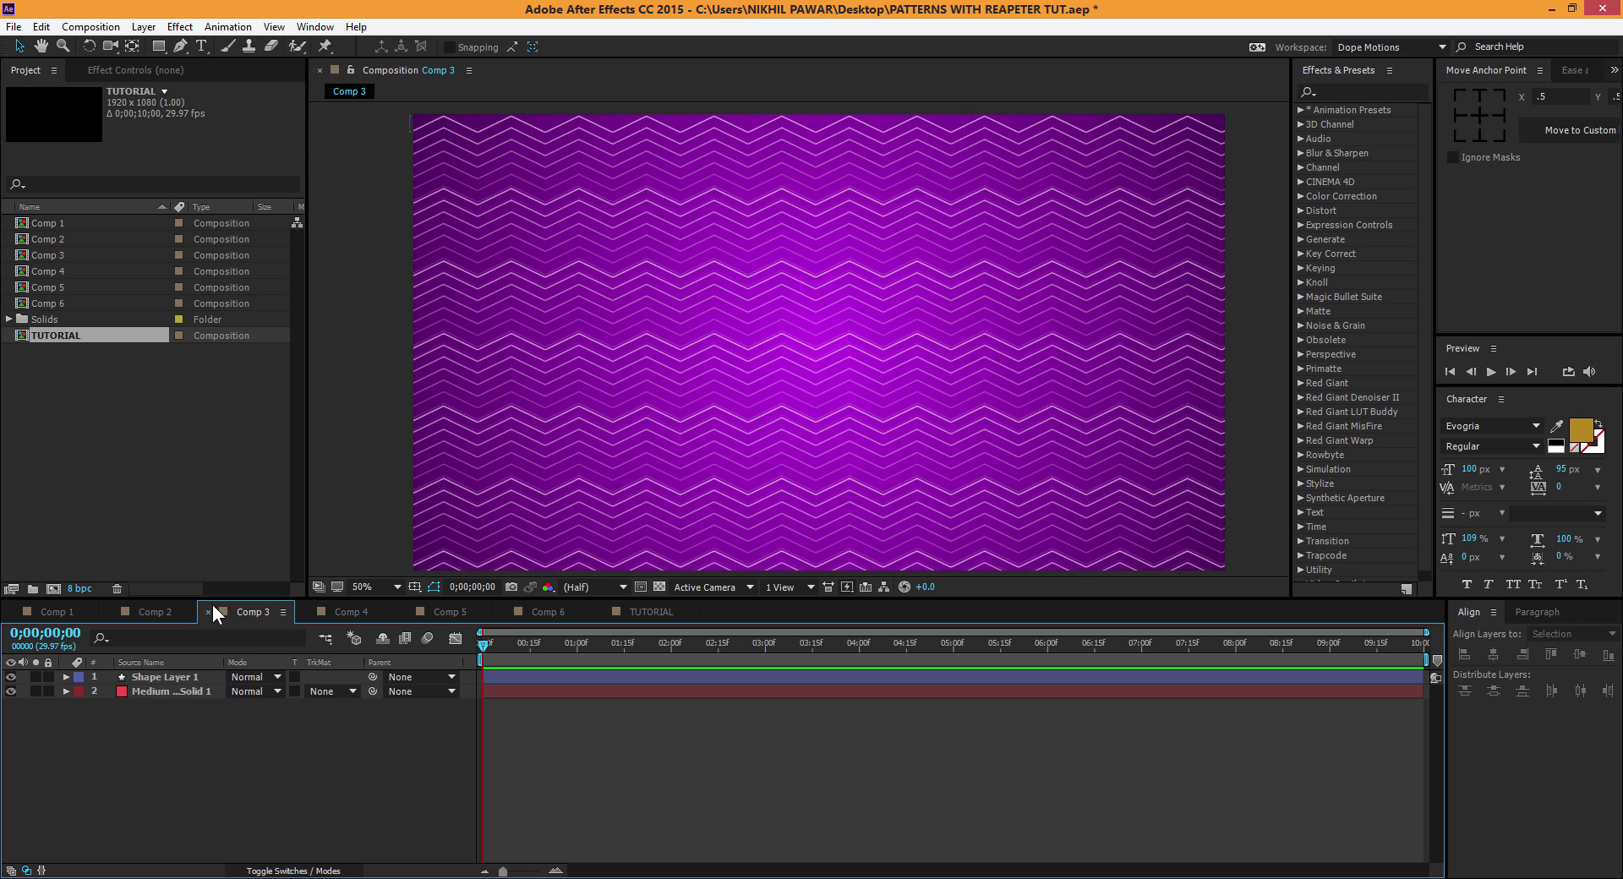
{"action": "left_click", "coordinate": [150, 611]}
{"action": "left_click", "coordinate": [75, 616]}
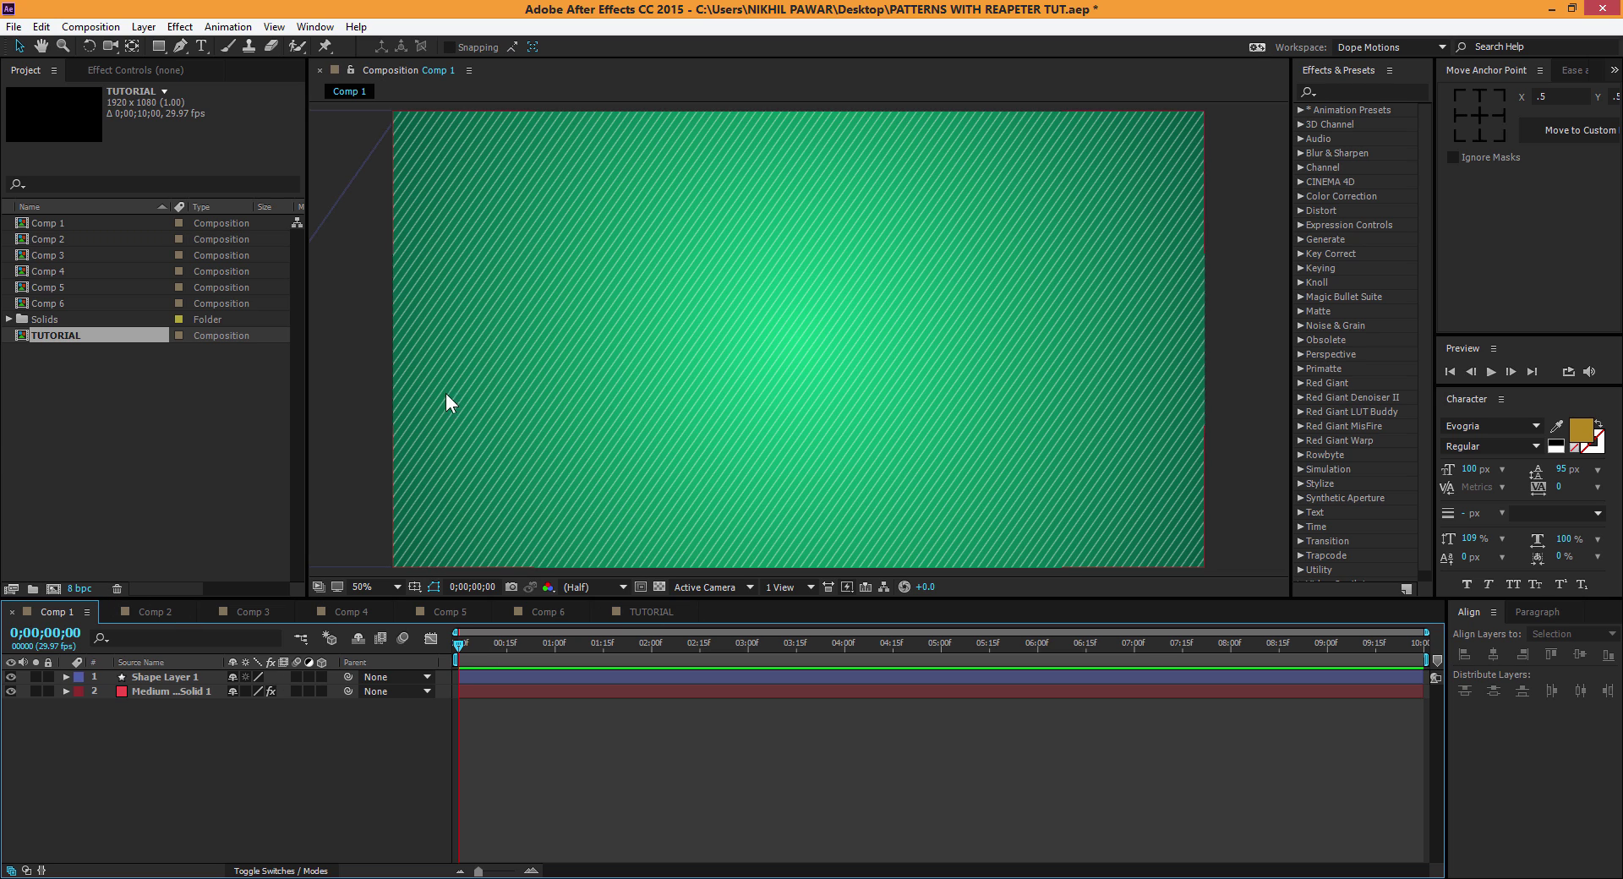
{"action": "left_click", "coordinate": [656, 611]}
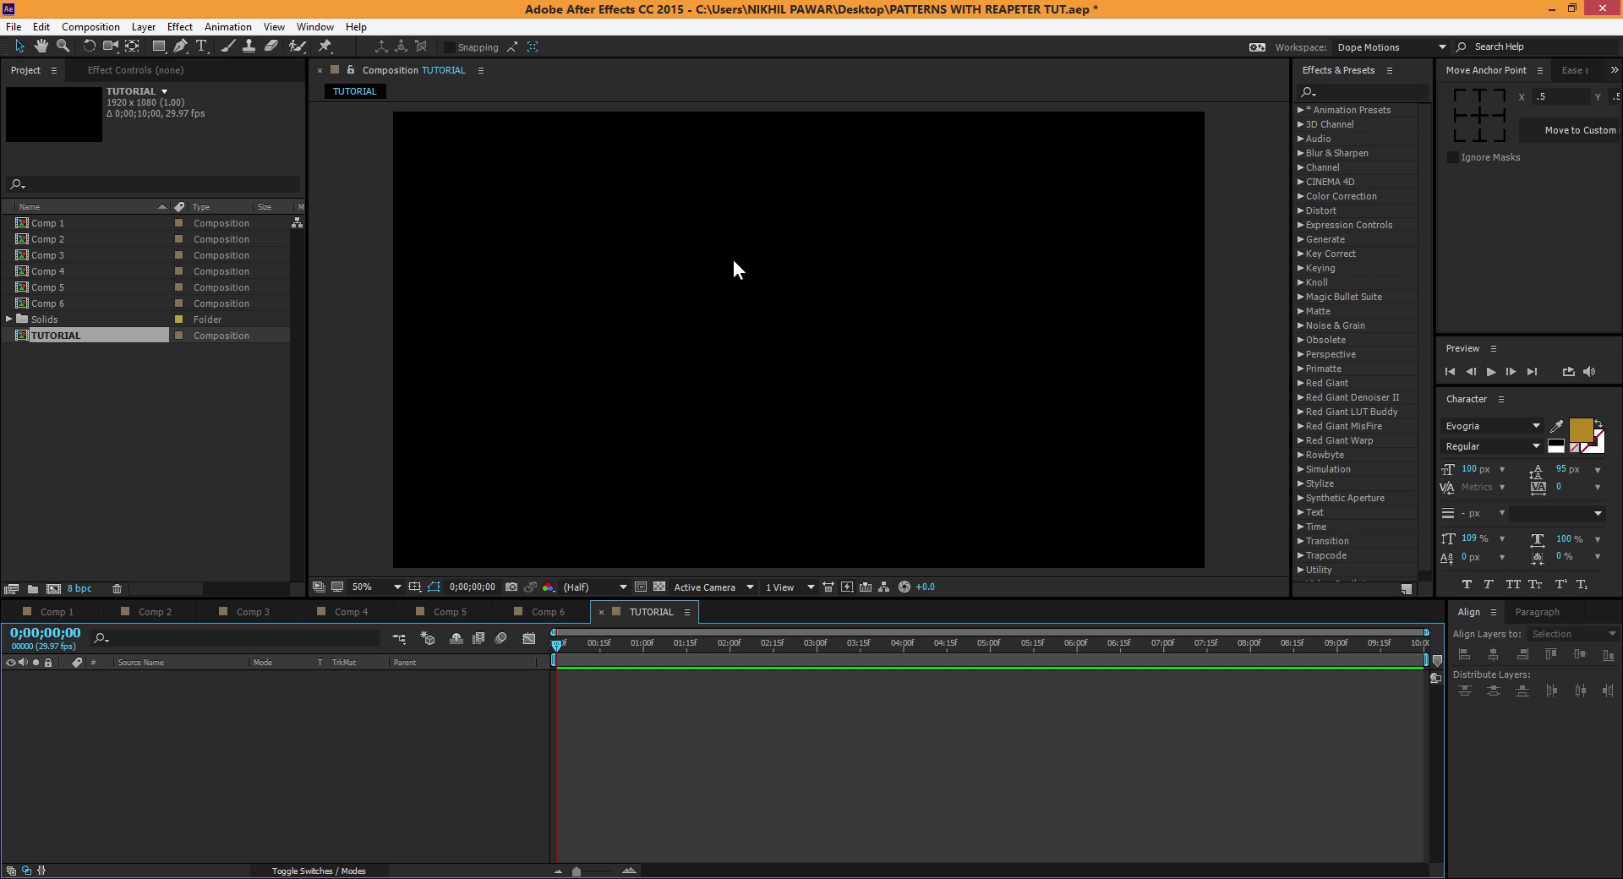
Step: Add a new shape layer to TUTORIAL with a Rectangle filling the full 1920x1080 frame
{"action": "right_click", "coordinate": [275, 689]}
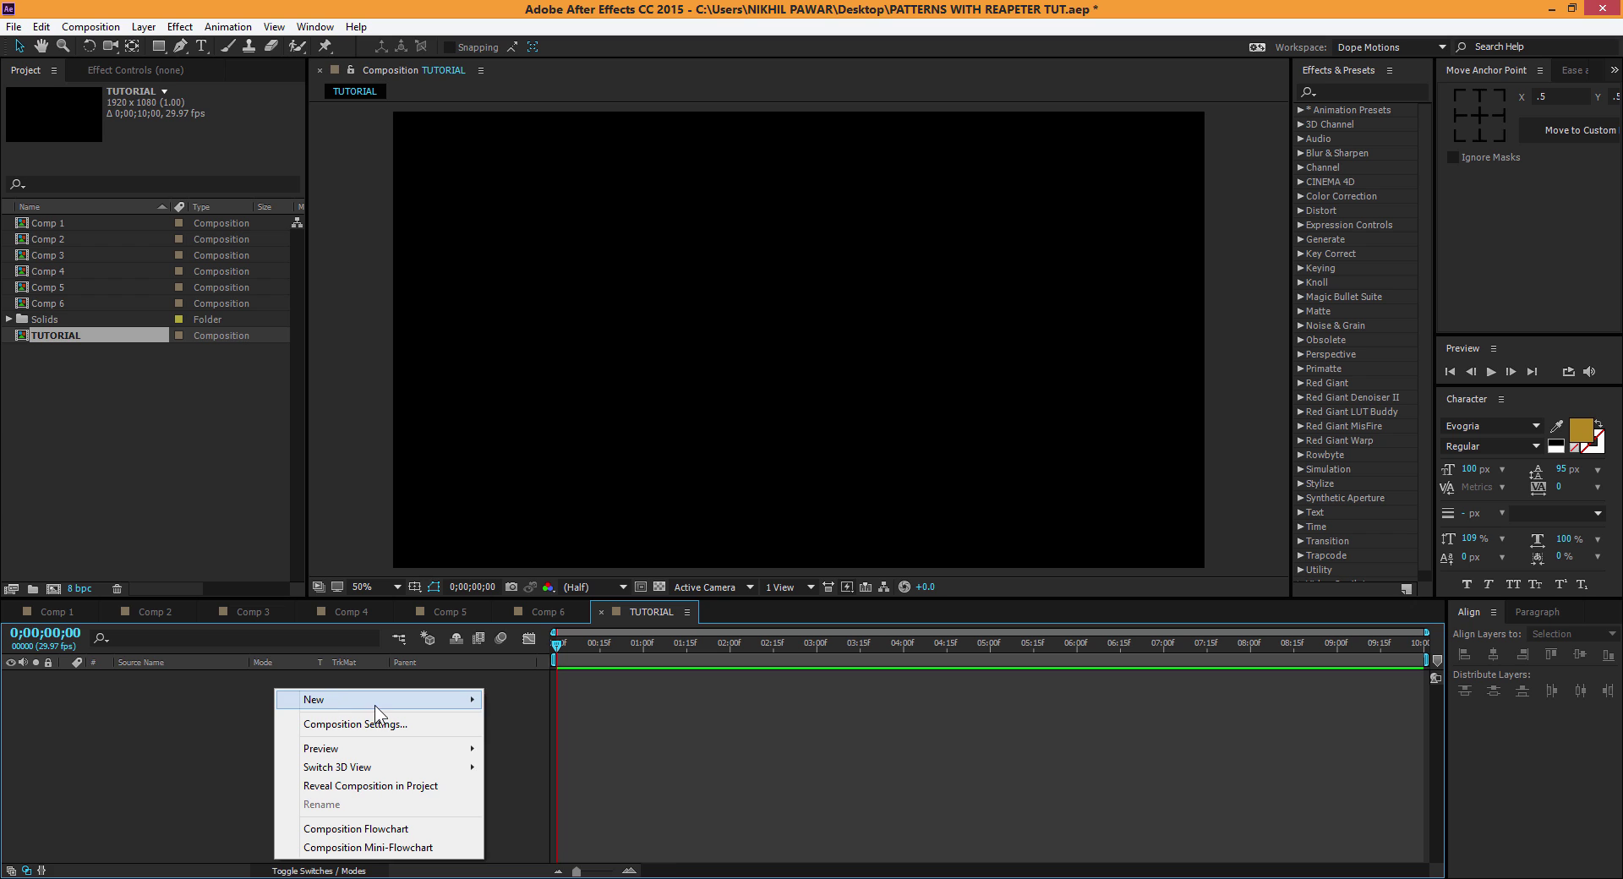
{"action": "mouse_move", "coordinate": [379, 703]}
{"action": "left_click", "coordinate": [539, 816]}
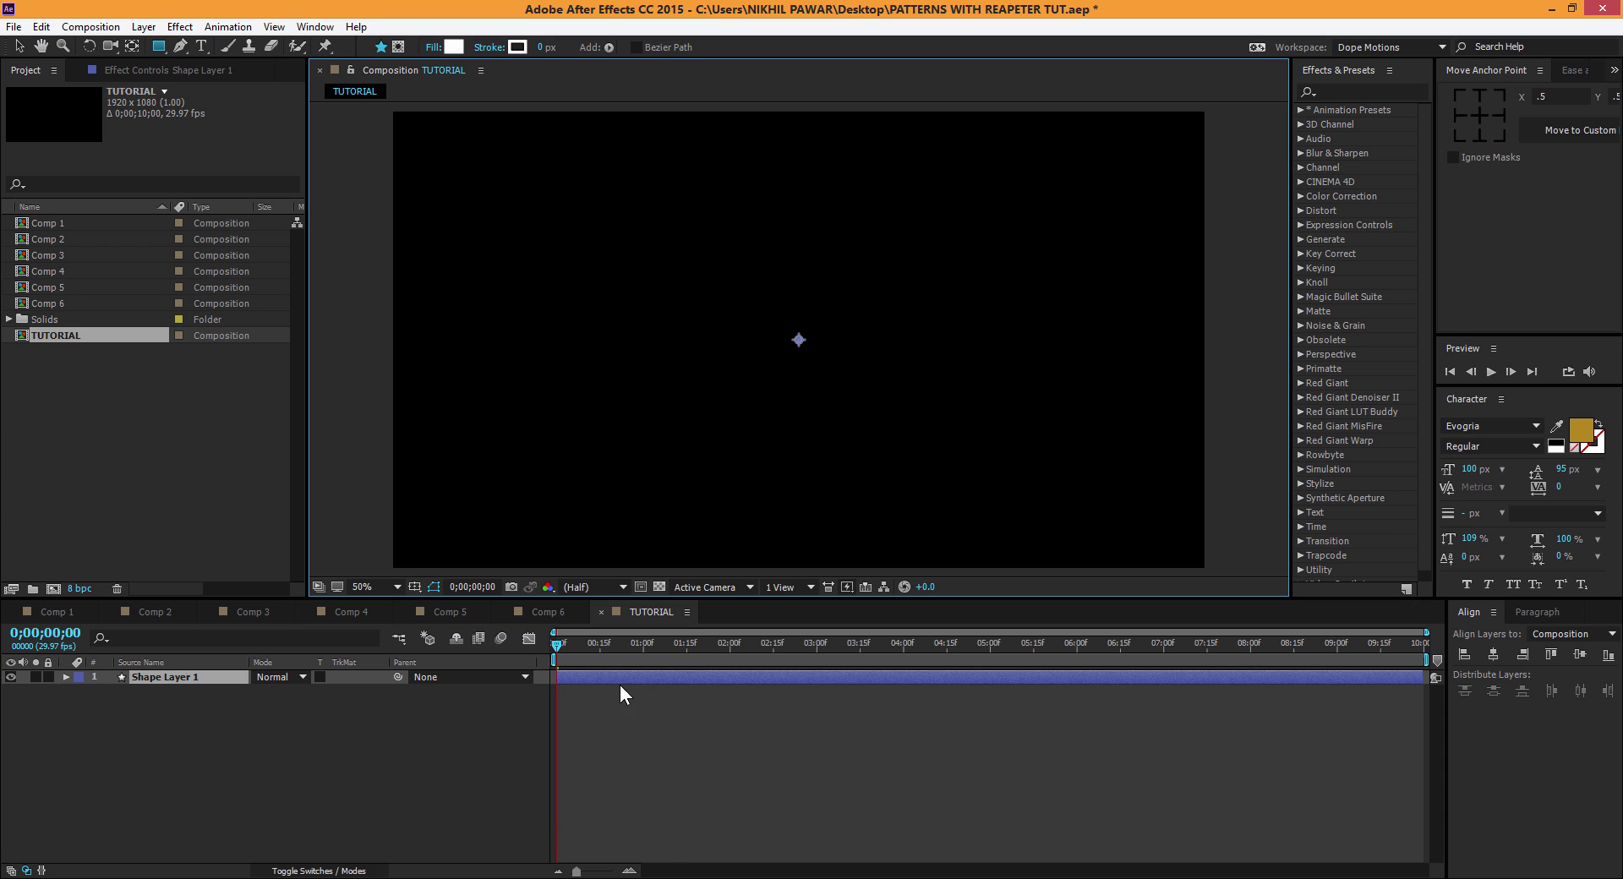
{"action": "left_click", "coordinate": [160, 44]}
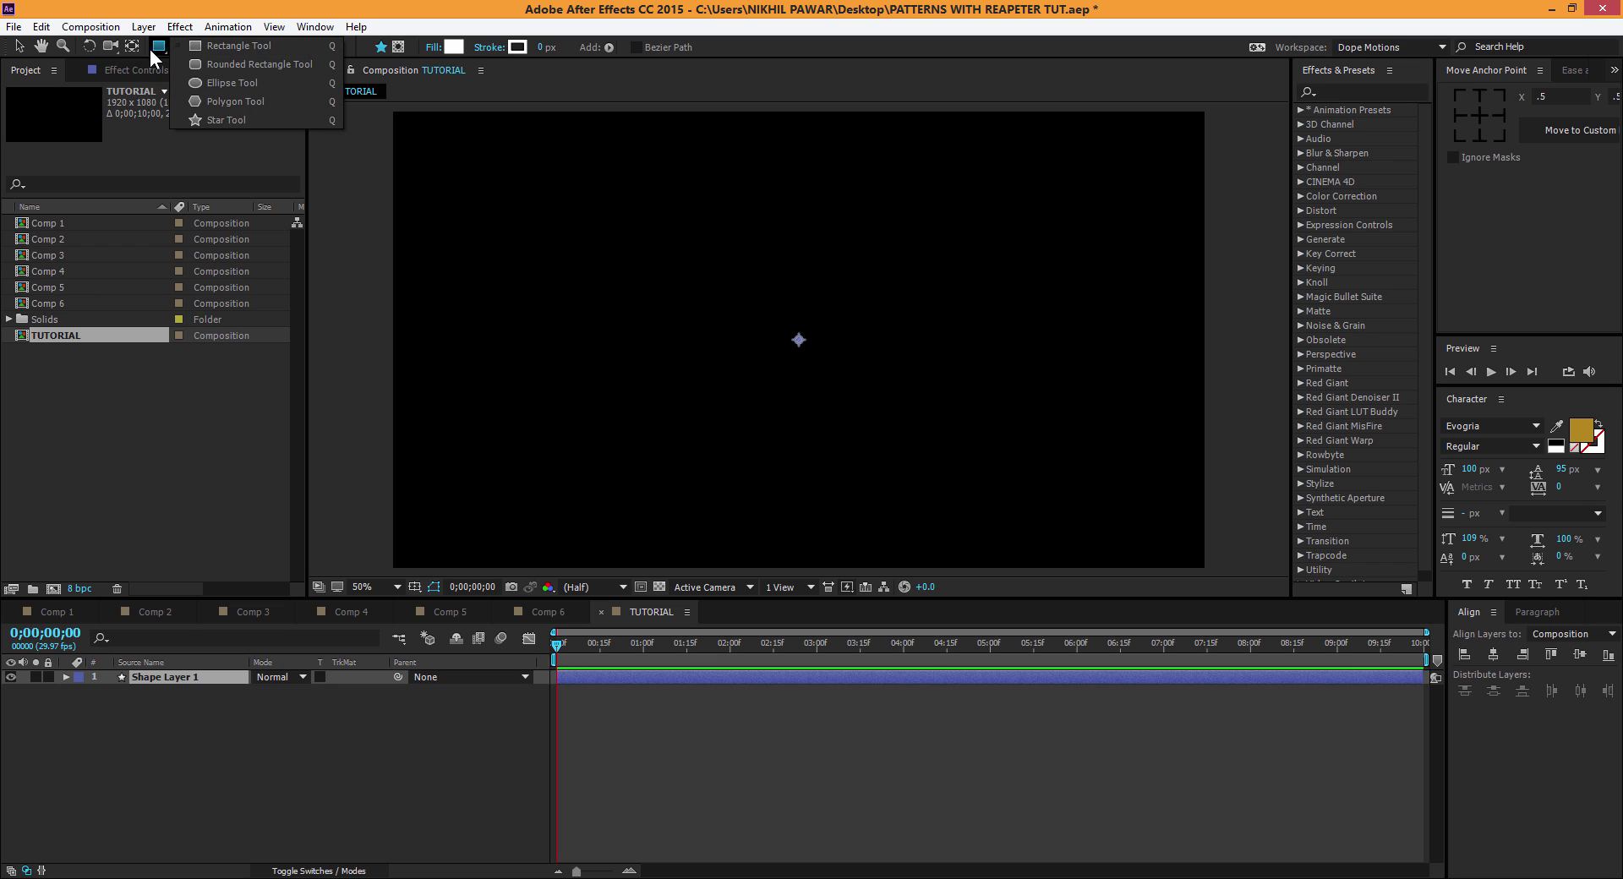
{"action": "double_click", "coordinate": [158, 46]}
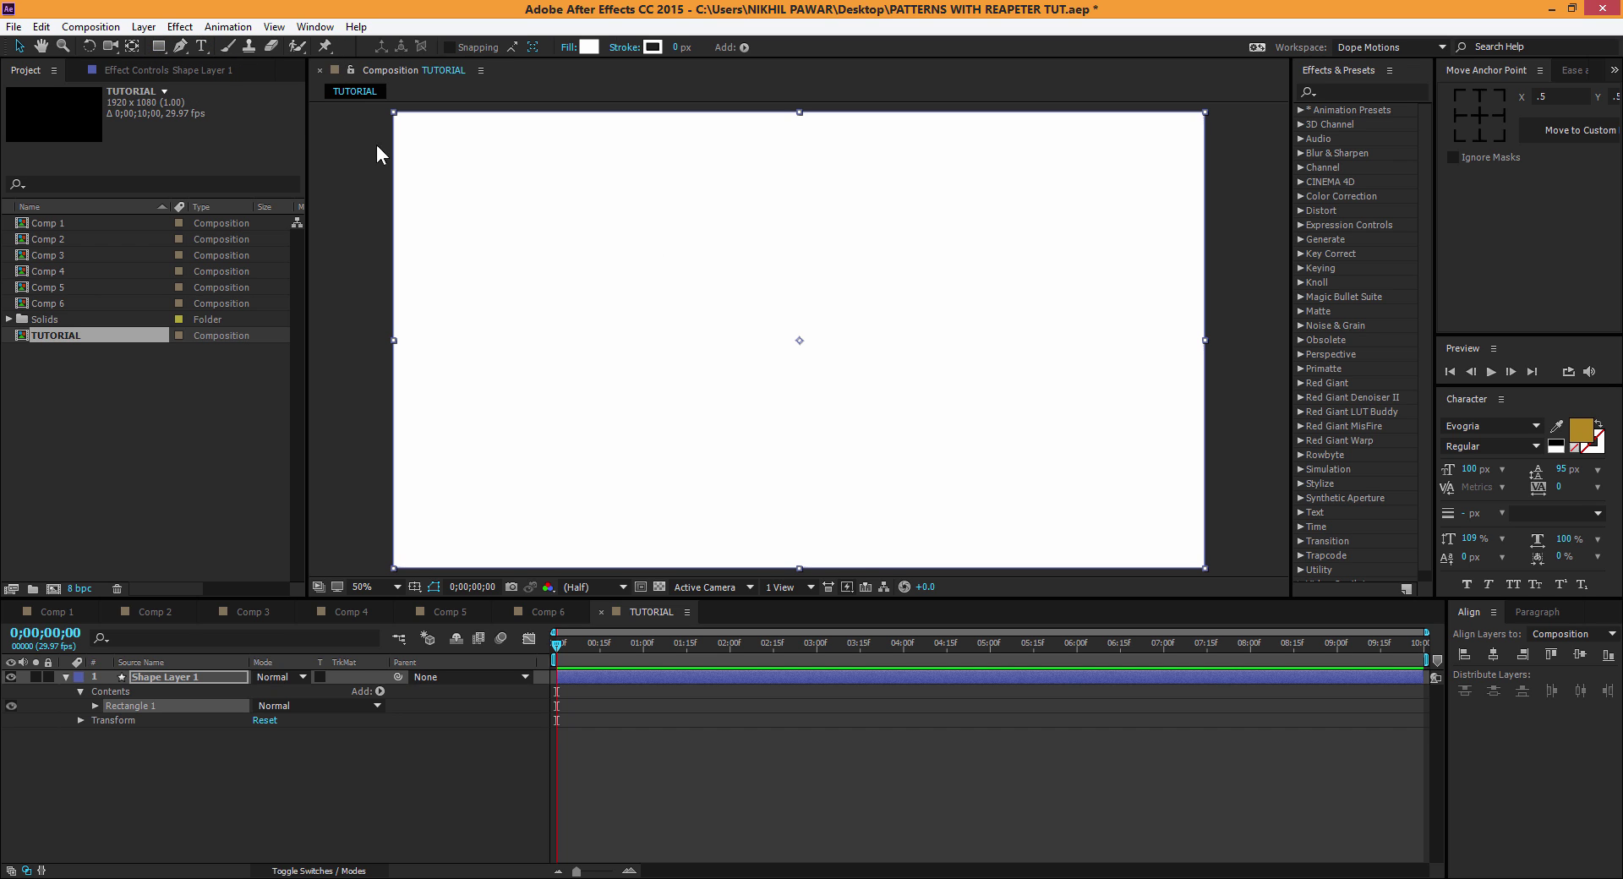
Step: Remove the rectangle's fill and give it a 3 px stroke
{"action": "left_click", "coordinate": [566, 48]}
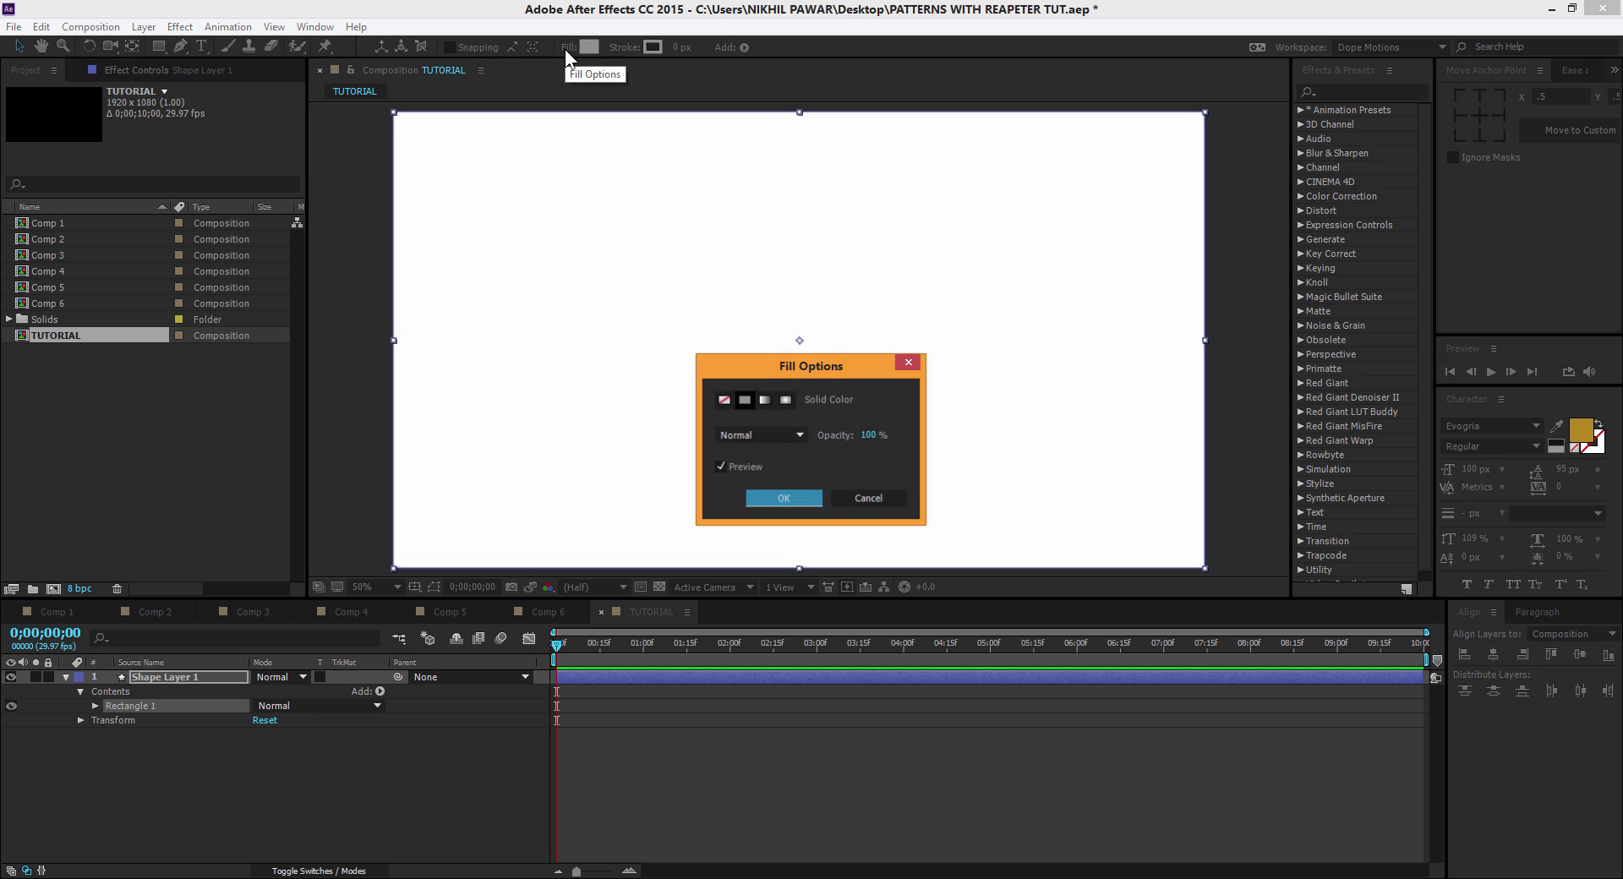
{"action": "left_click", "coordinate": [724, 400]}
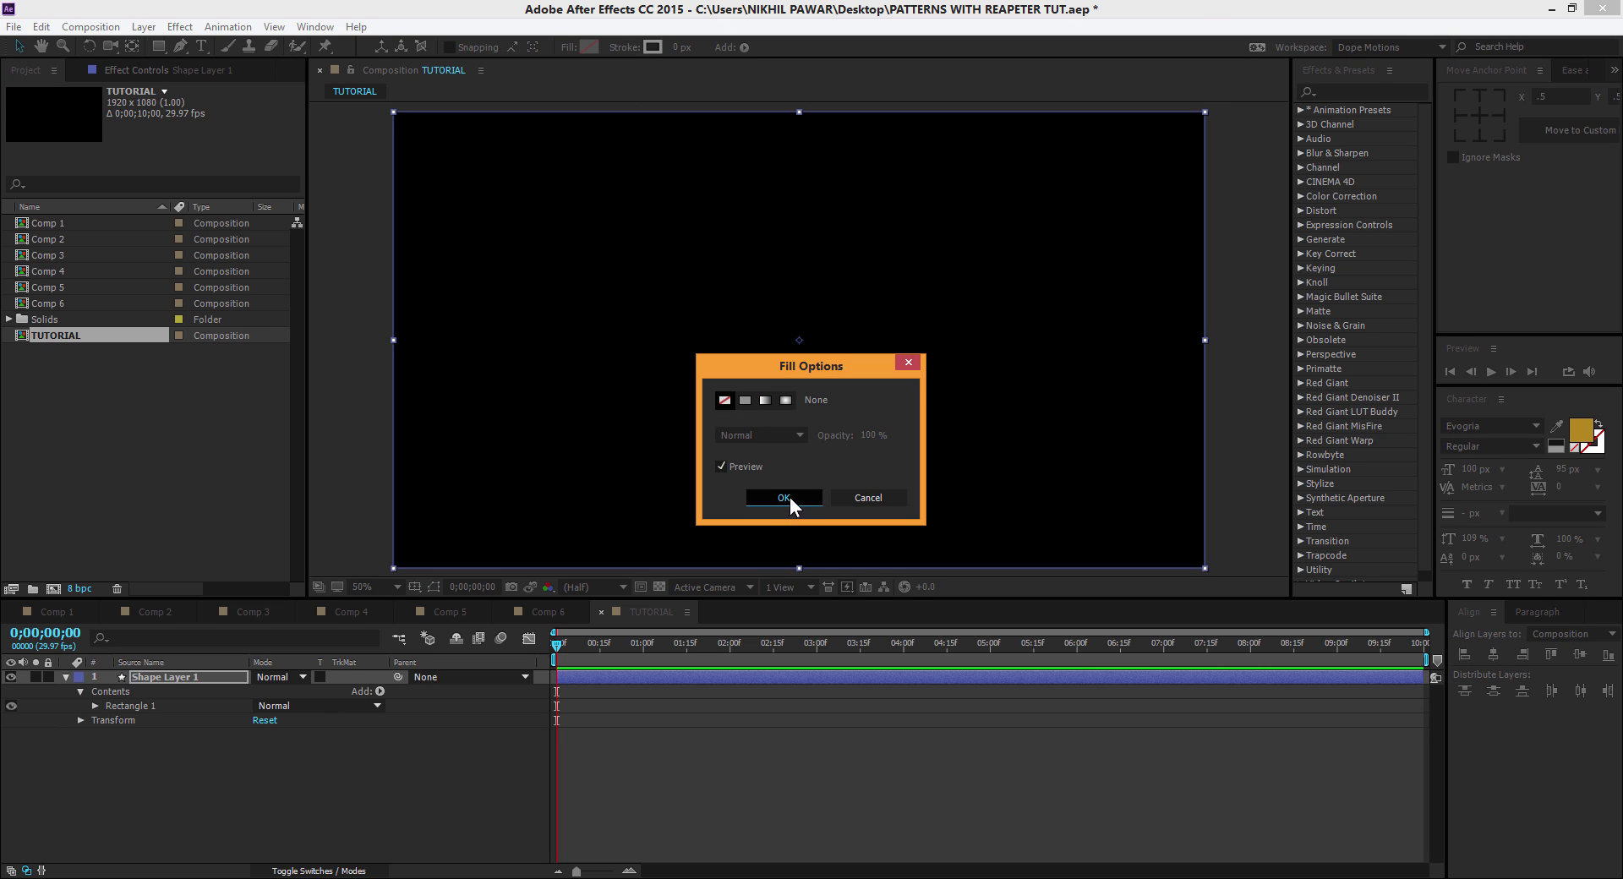
{"action": "left_click", "coordinate": [784, 498]}
{"action": "left_click", "coordinate": [678, 46]}
{"action": "type", "text": "3"}
{"action": "key", "text": "Return"}
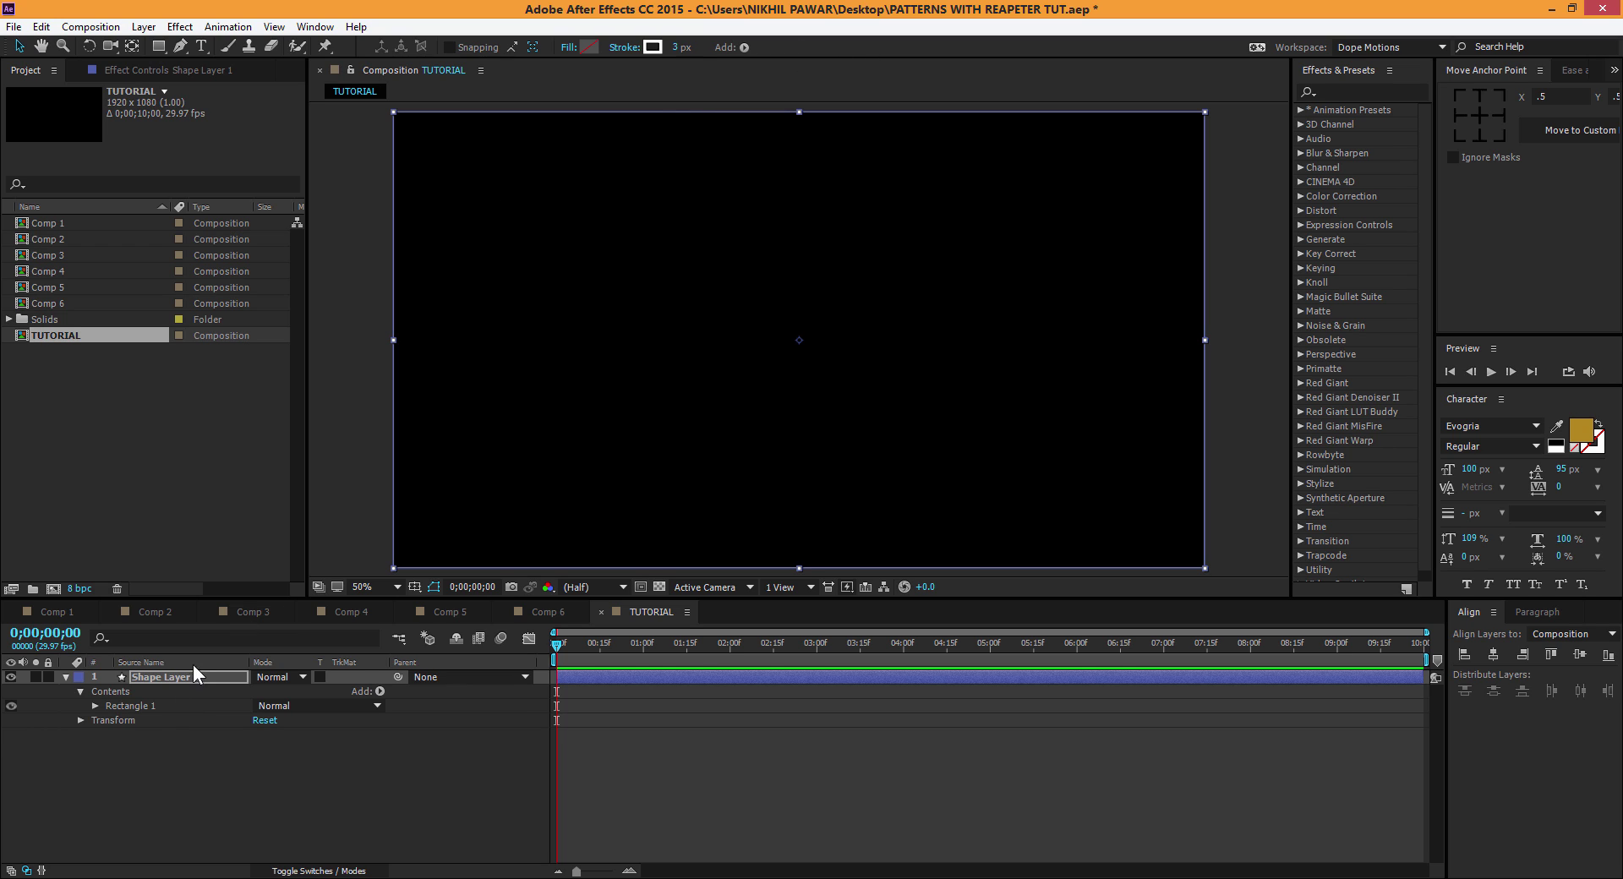
Step: Unlink the Rectangle Path Size and set its width to 3, making a 3×1080 line
{"action": "left_click", "coordinate": [94, 706]}
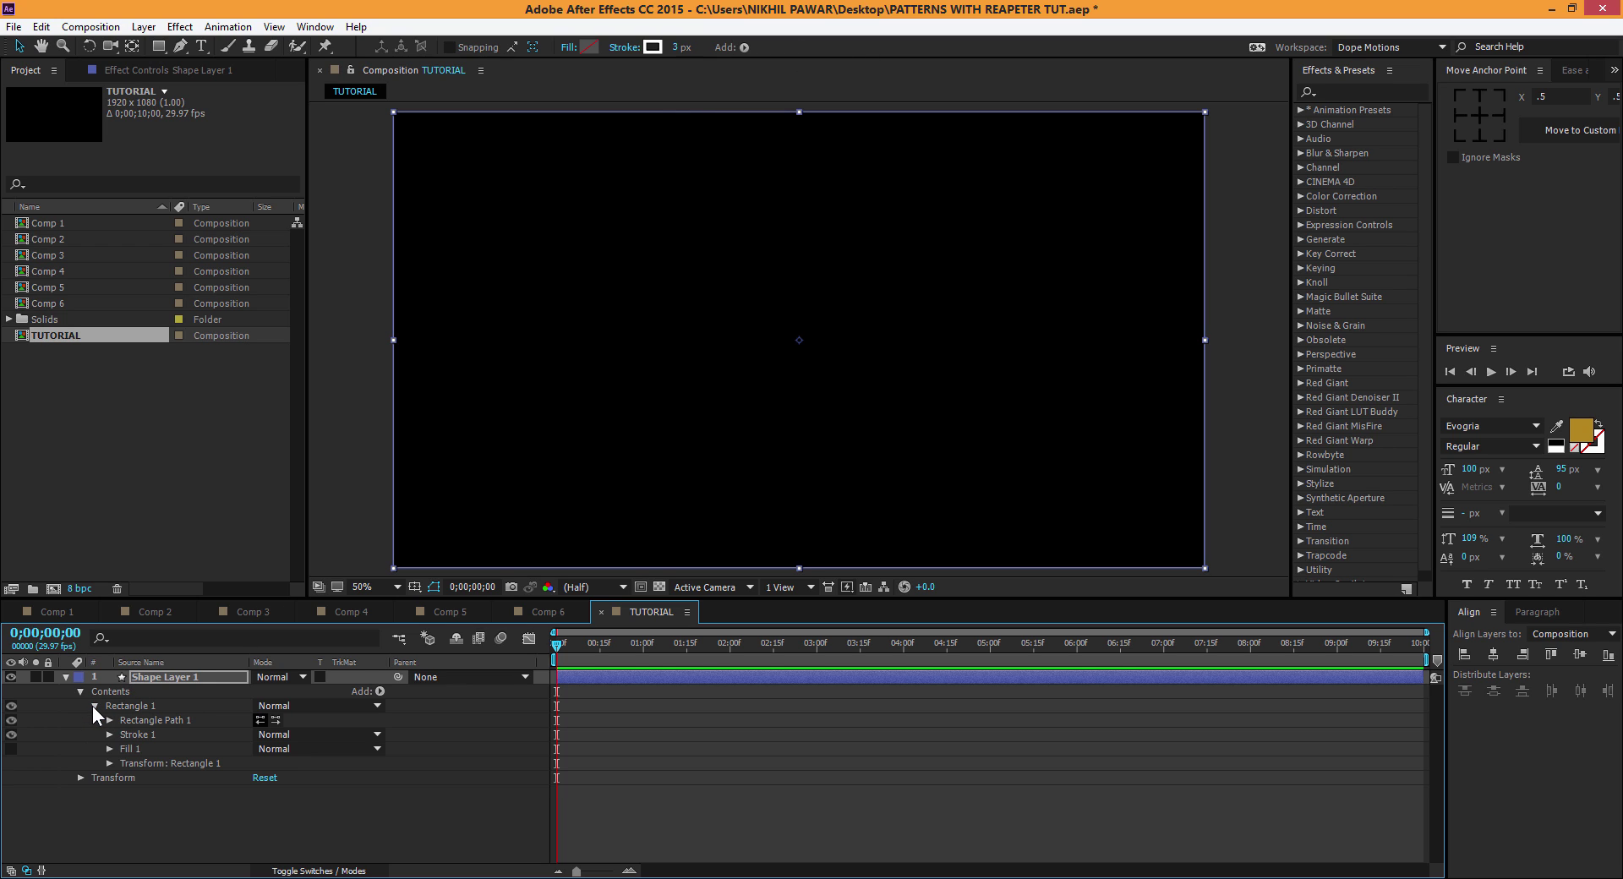
{"action": "left_click", "coordinate": [110, 720]}
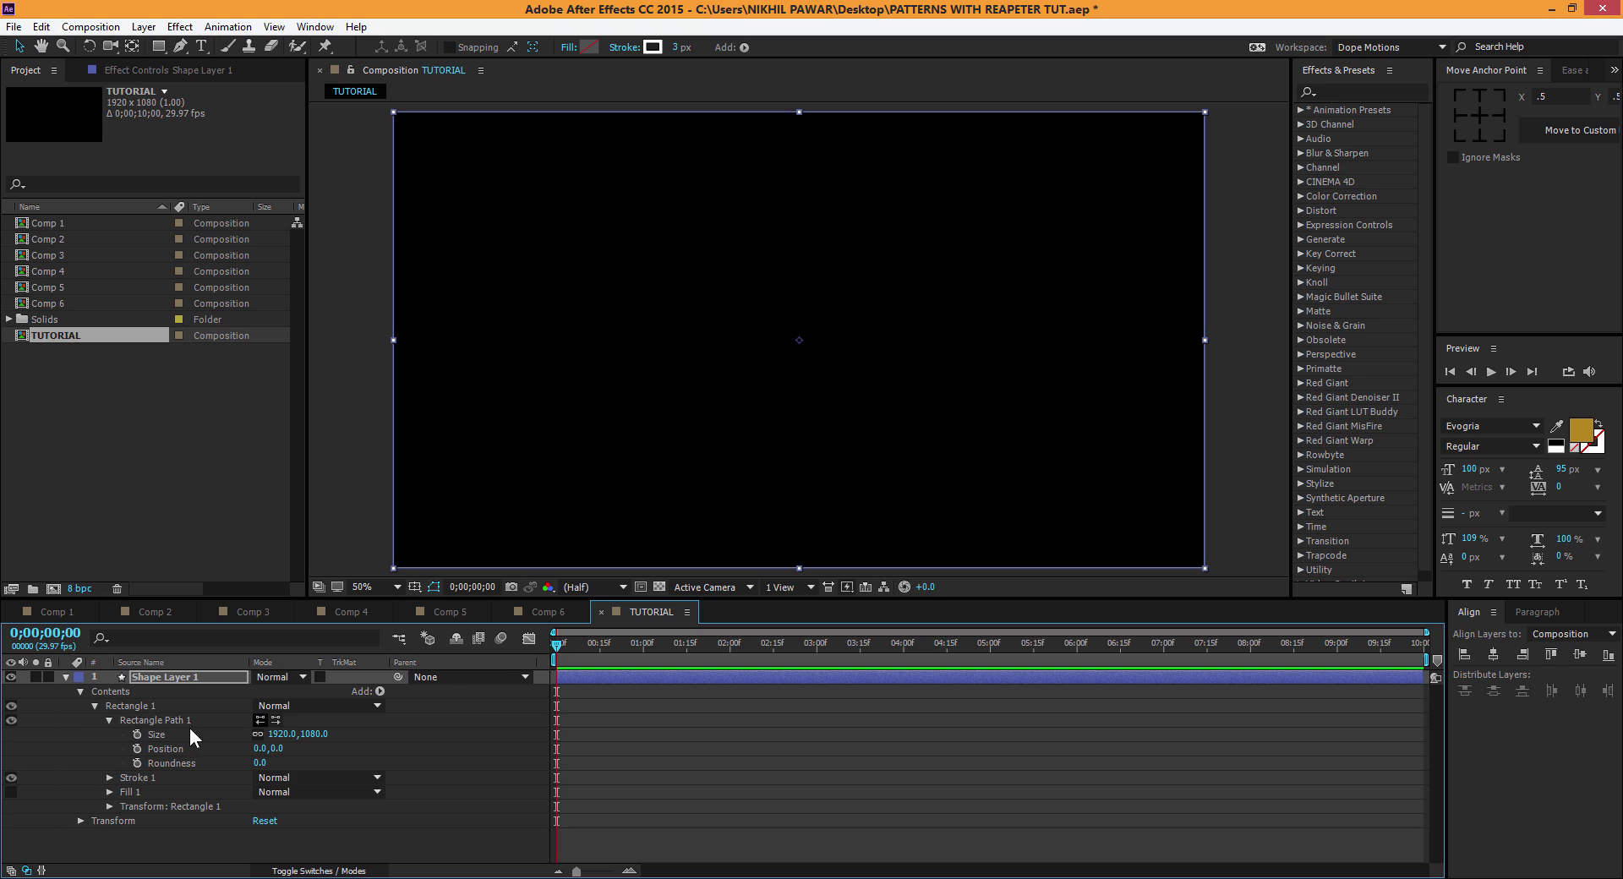
{"action": "left_click", "coordinate": [258, 734]}
{"action": "left_click", "coordinate": [282, 735]}
{"action": "type", "text": "3"}
{"action": "key", "text": "Return"}
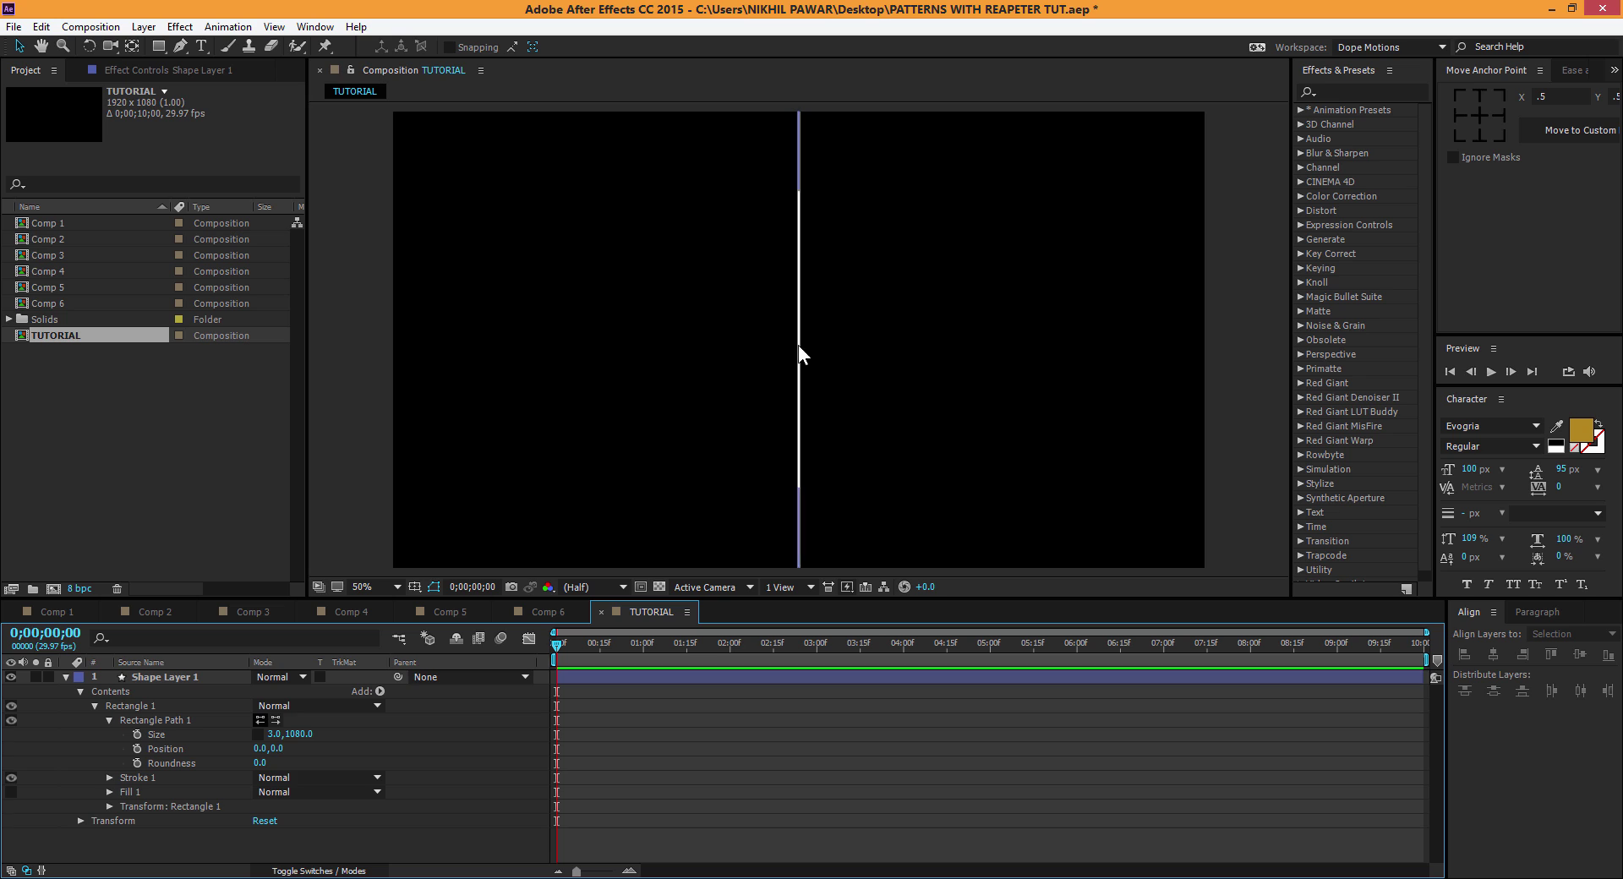
Step: Set Transform: Rectangle 1 Skew to 35 so the line runs diagonally
{"action": "left_click", "coordinate": [99, 676]}
{"action": "left_click", "coordinate": [679, 46]}
{"action": "left_click", "coordinate": [522, 784]}
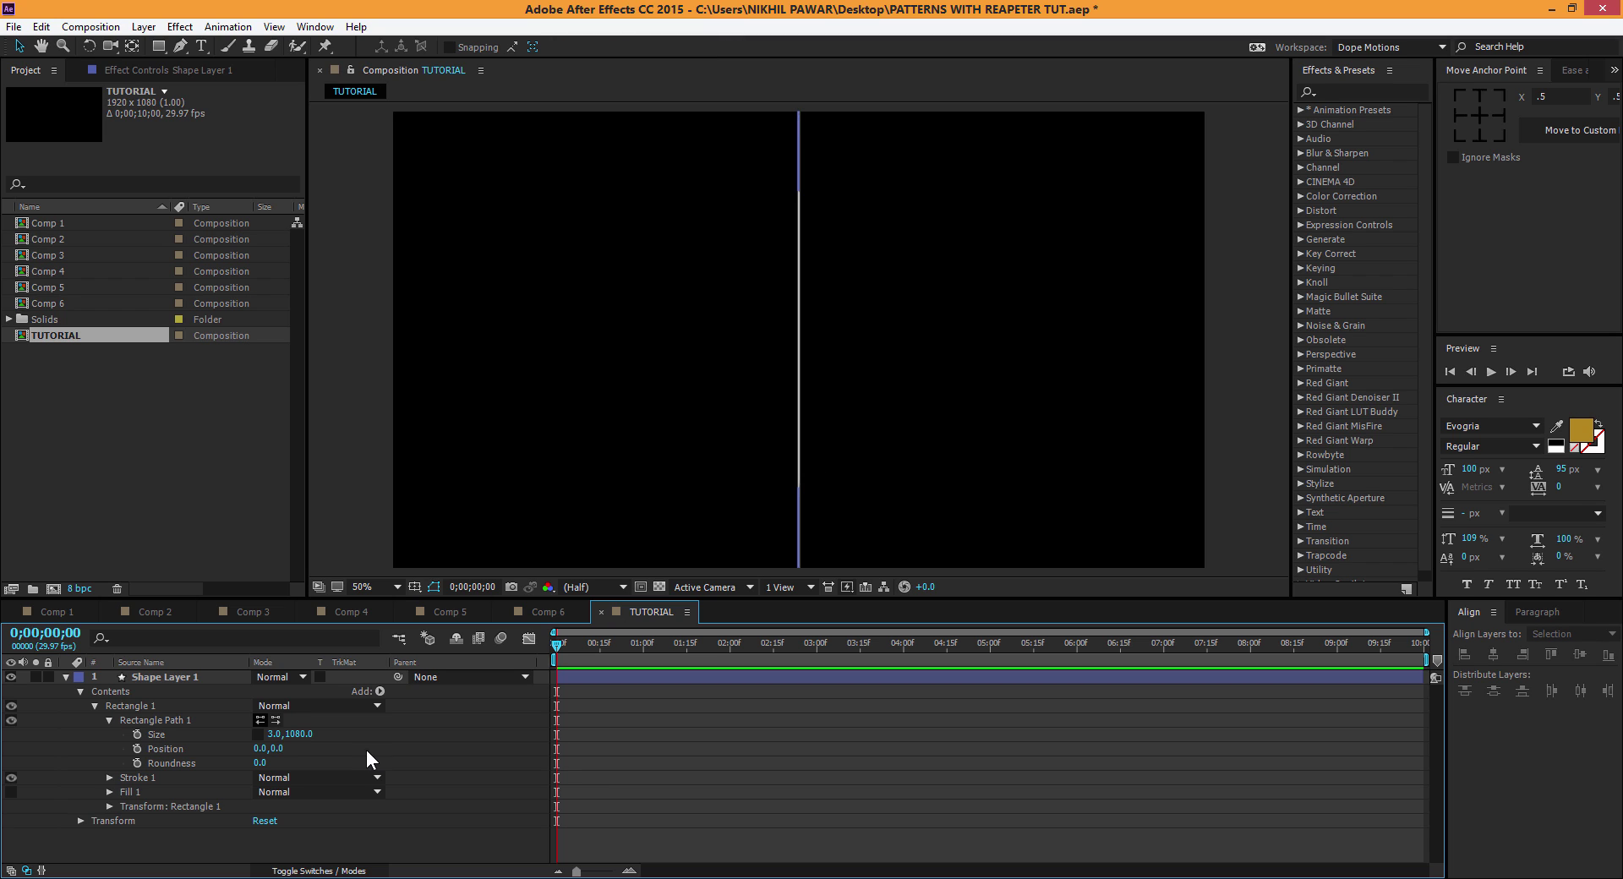
{"action": "left_click", "coordinate": [94, 709]}
{"action": "left_click", "coordinate": [94, 709]}
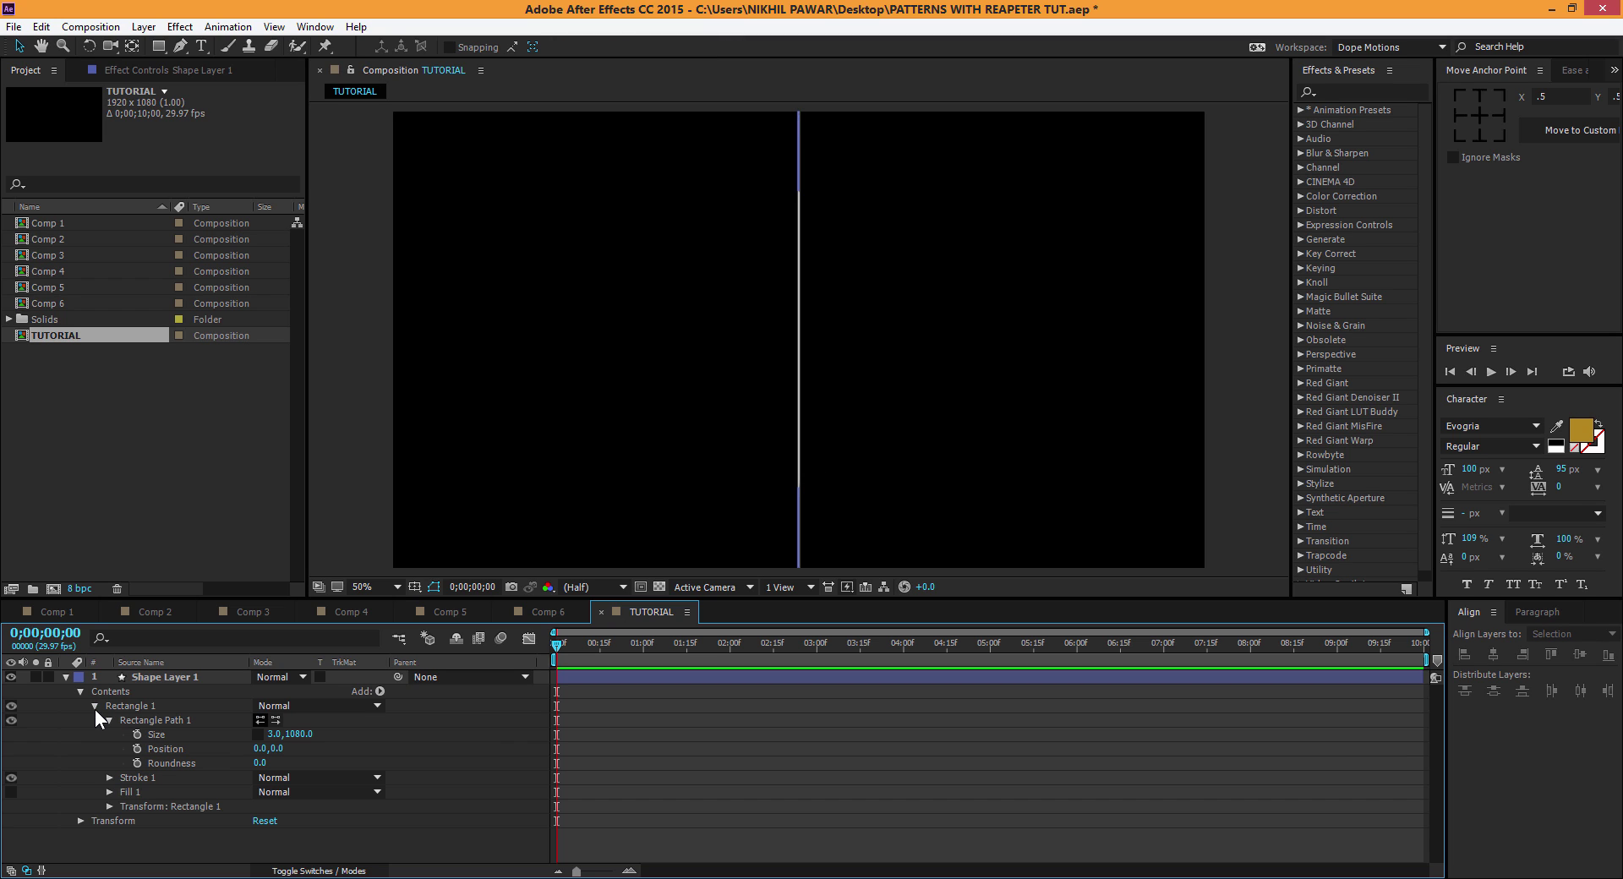
{"action": "left_click", "coordinate": [109, 807]}
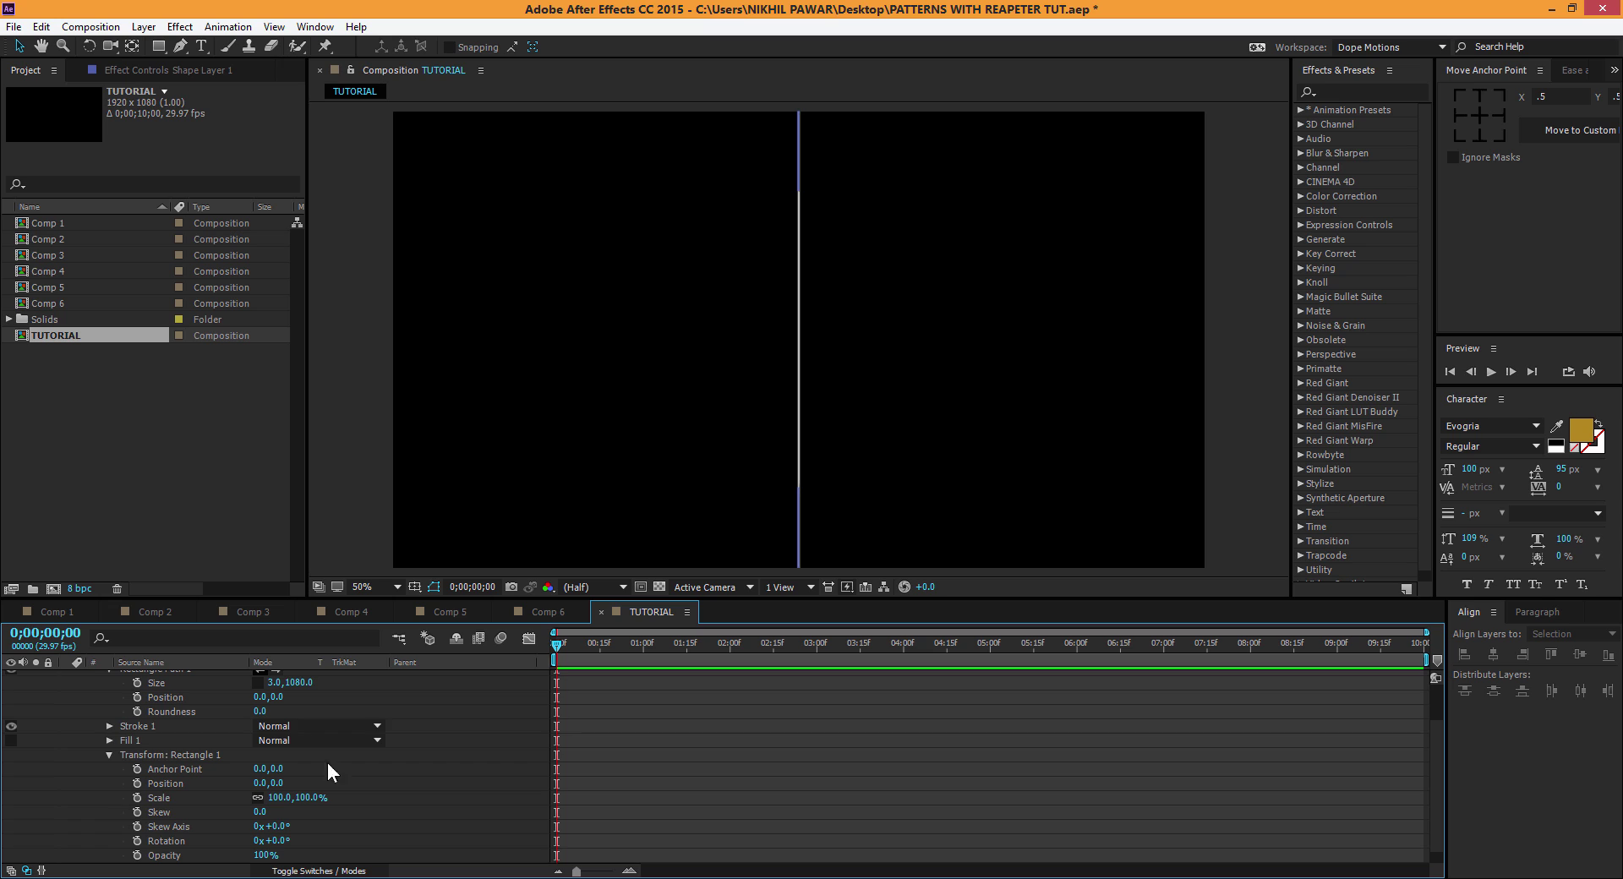
{"action": "left_click", "coordinate": [261, 811]}
{"action": "type", "text": "35"}
{"action": "key", "text": "Return"}
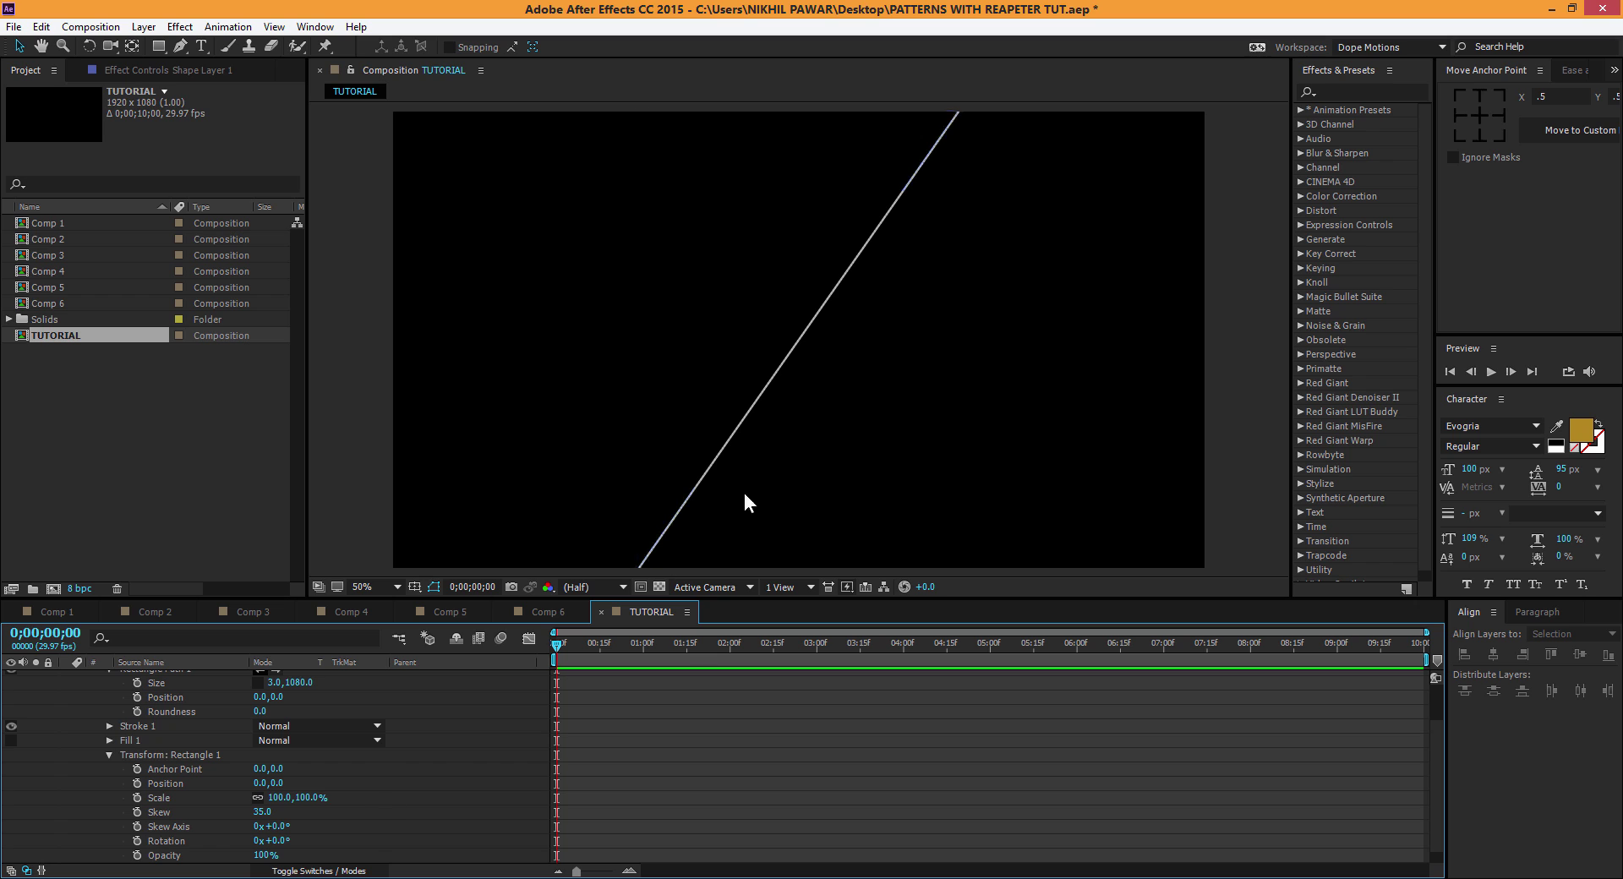
{"action": "scroll", "coordinate": [98, 728], "scroll_direction": "up", "scroll_amount": 2}
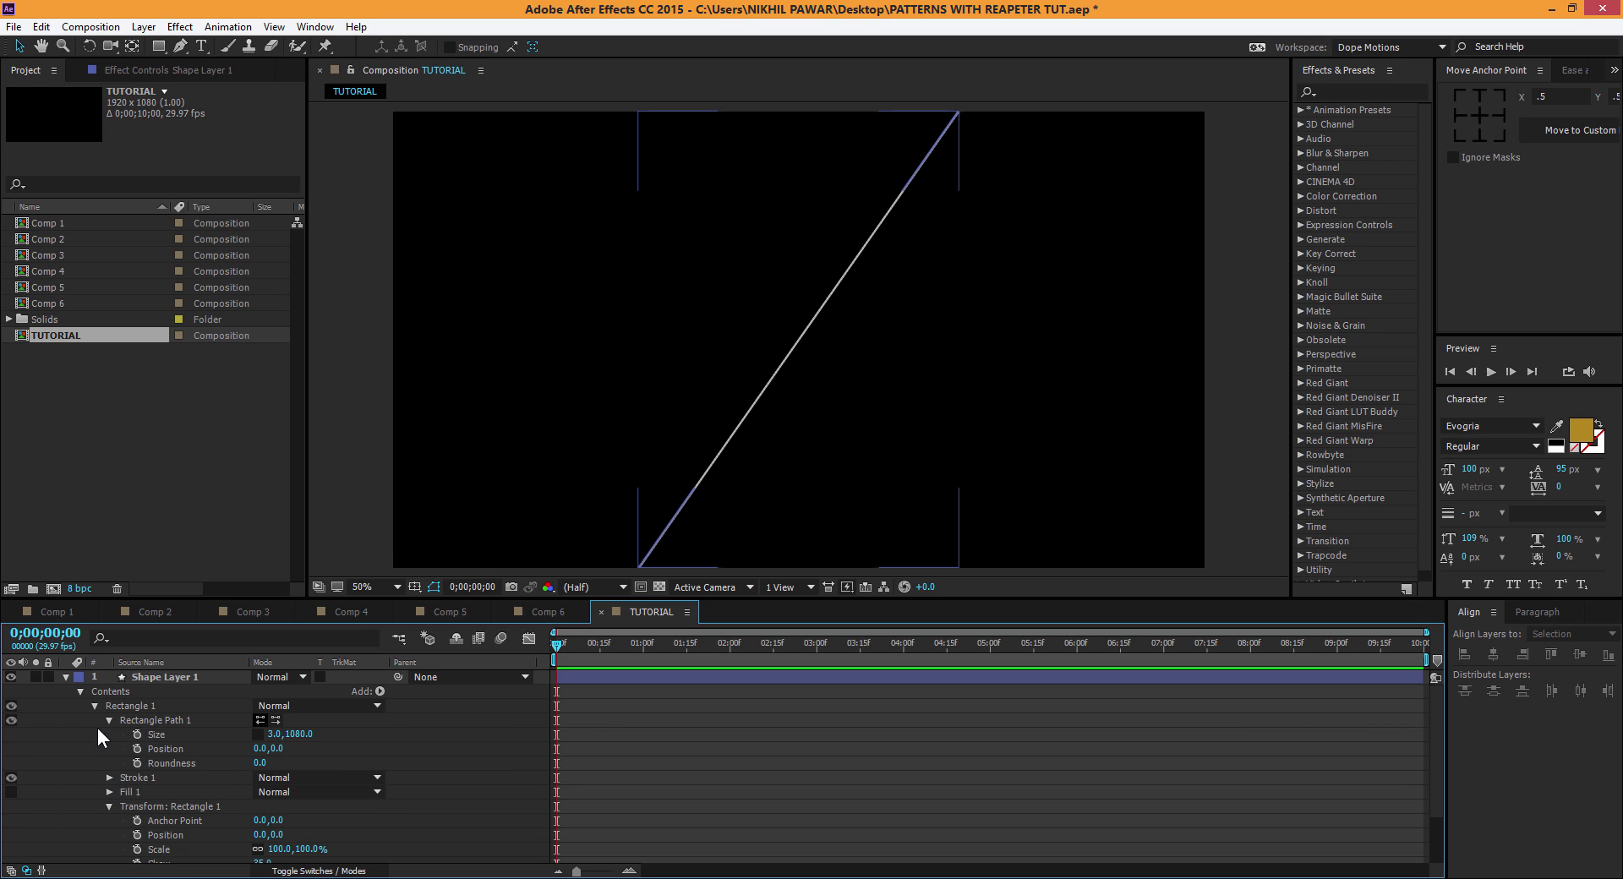
{"action": "left_click", "coordinate": [95, 706]}
Step: Add a Repeater to the shape and raise its copies to 17
{"action": "left_click", "coordinate": [379, 692]}
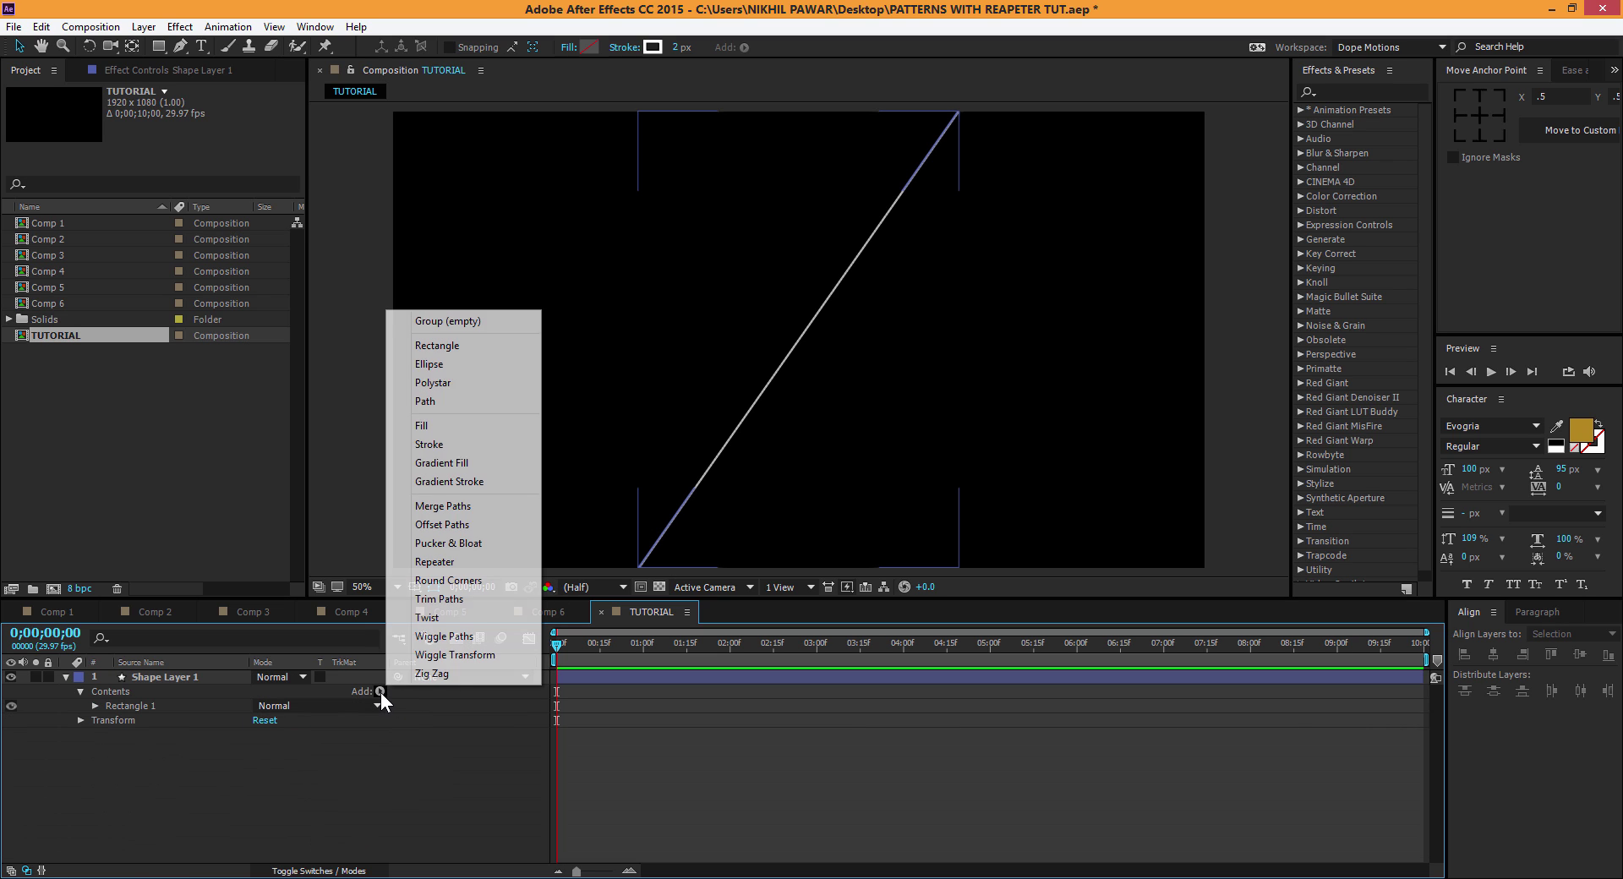
{"action": "left_click", "coordinate": [434, 562]}
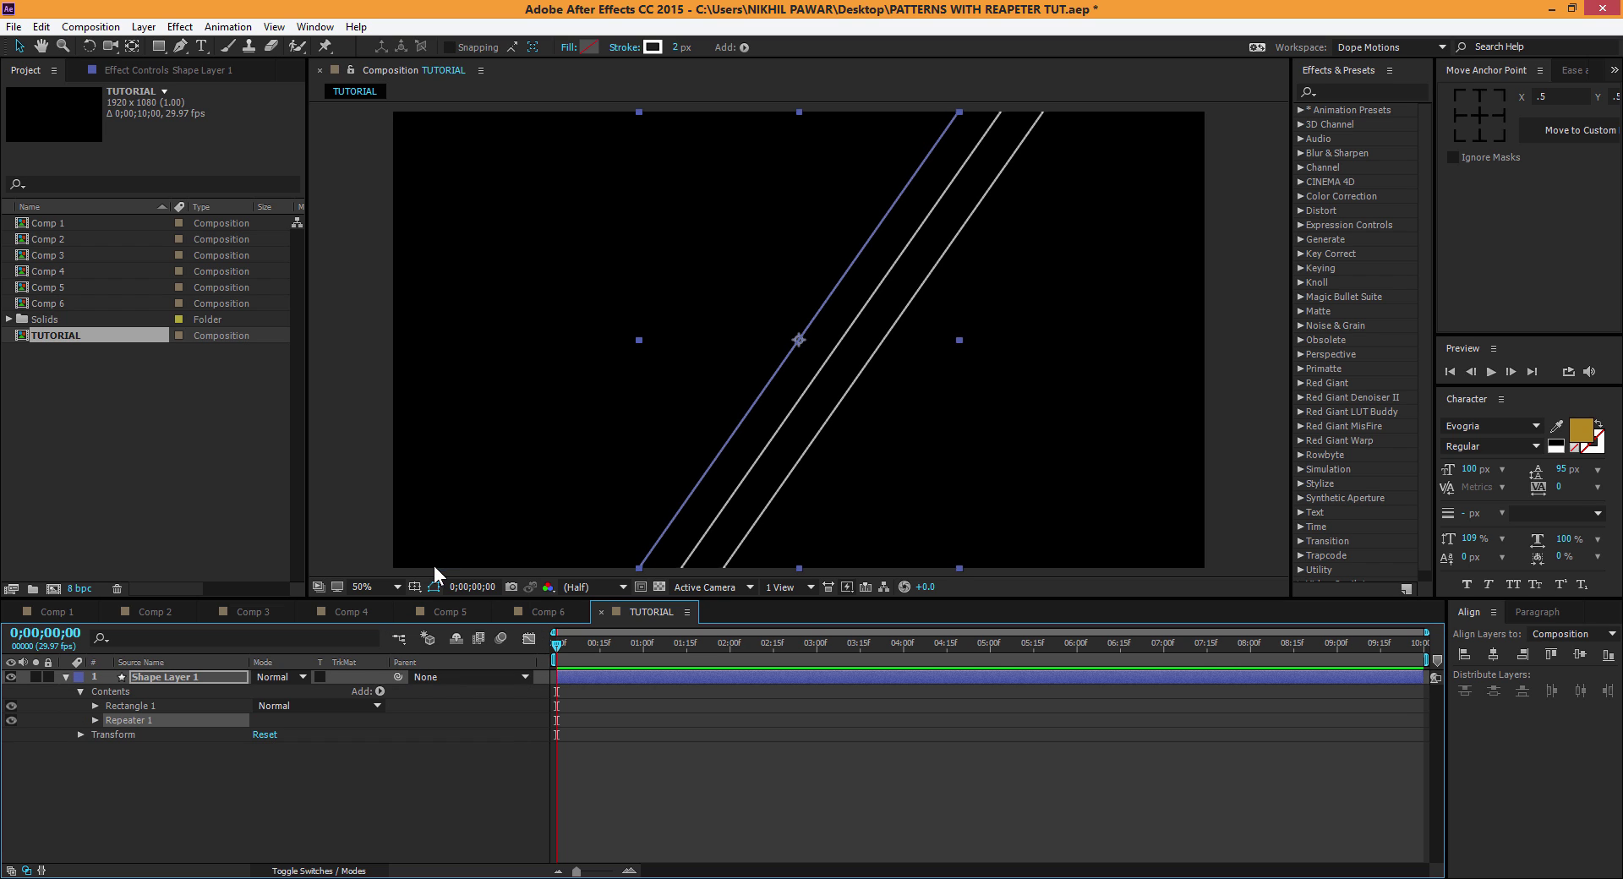
{"action": "left_click", "coordinate": [94, 721]}
{"action": "left_click_drag", "start_coordinate": [259, 735], "coordinate": [270, 737]}
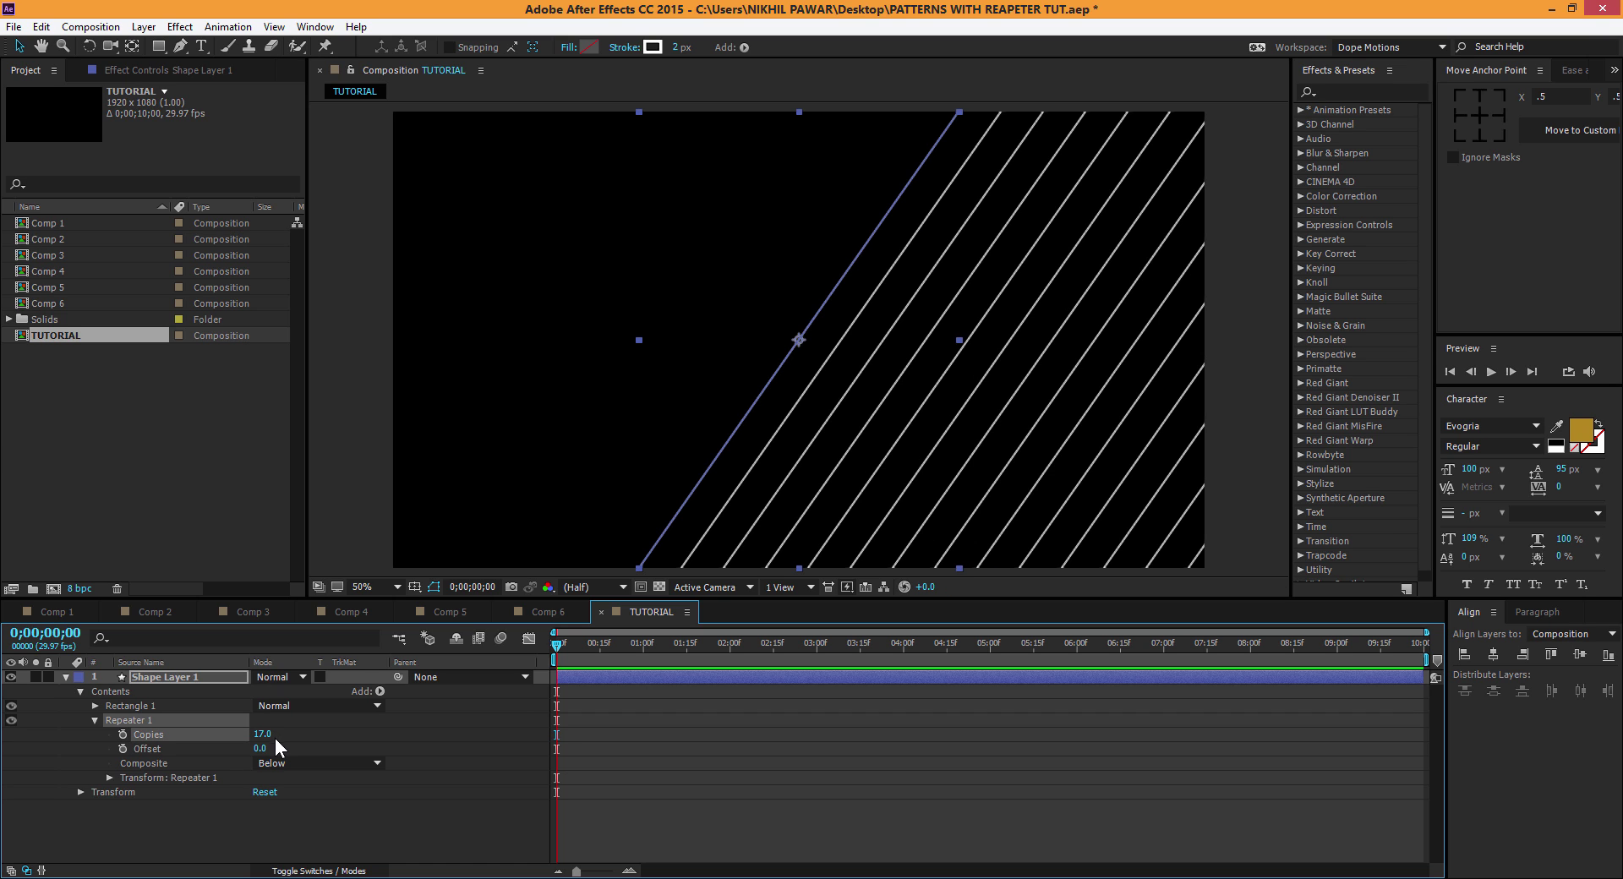
Step: Set the Repeater's Position to 25,0 so the copies sit 25 px apart
{"action": "left_click", "coordinate": [108, 777]}
{"action": "left_click_drag", "start_coordinate": [262, 798], "coordinate": [257, 805]}
{"action": "left_click", "coordinate": [261, 797]}
{"action": "type", "text": "20"}
{"action": "left_click", "coordinate": [348, 793]}
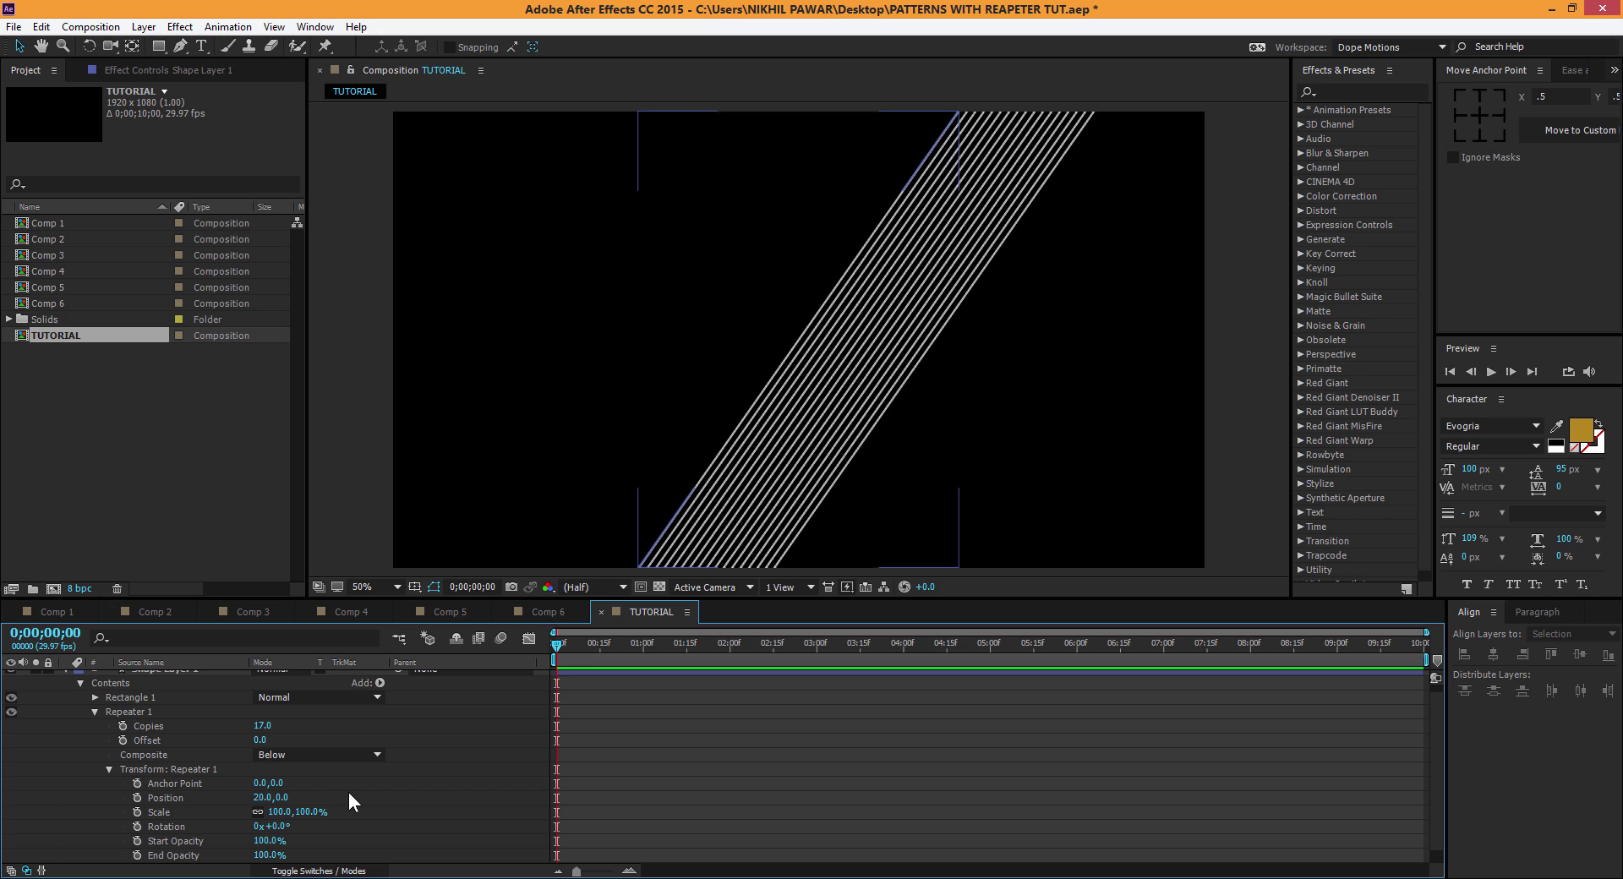
{"action": "left_click", "coordinate": [262, 797]}
{"action": "type", "text": "25"}
{"action": "left_click", "coordinate": [367, 785]}
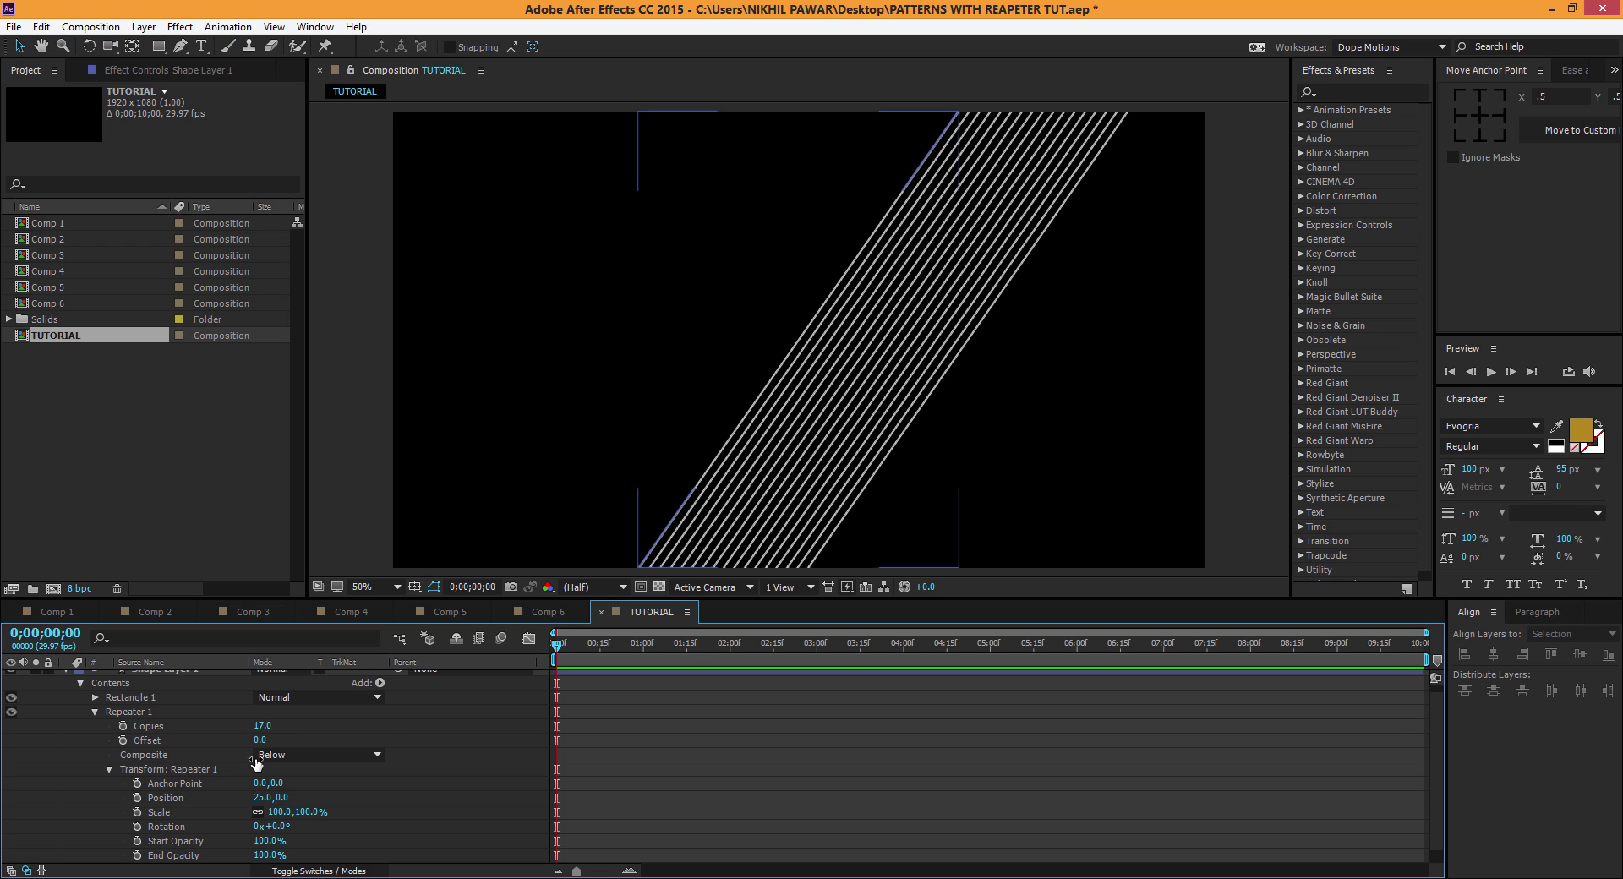
{"action": "scroll", "coordinate": [134, 687], "scroll_direction": "up", "scroll_amount": 1}
{"action": "left_click", "coordinate": [160, 676]}
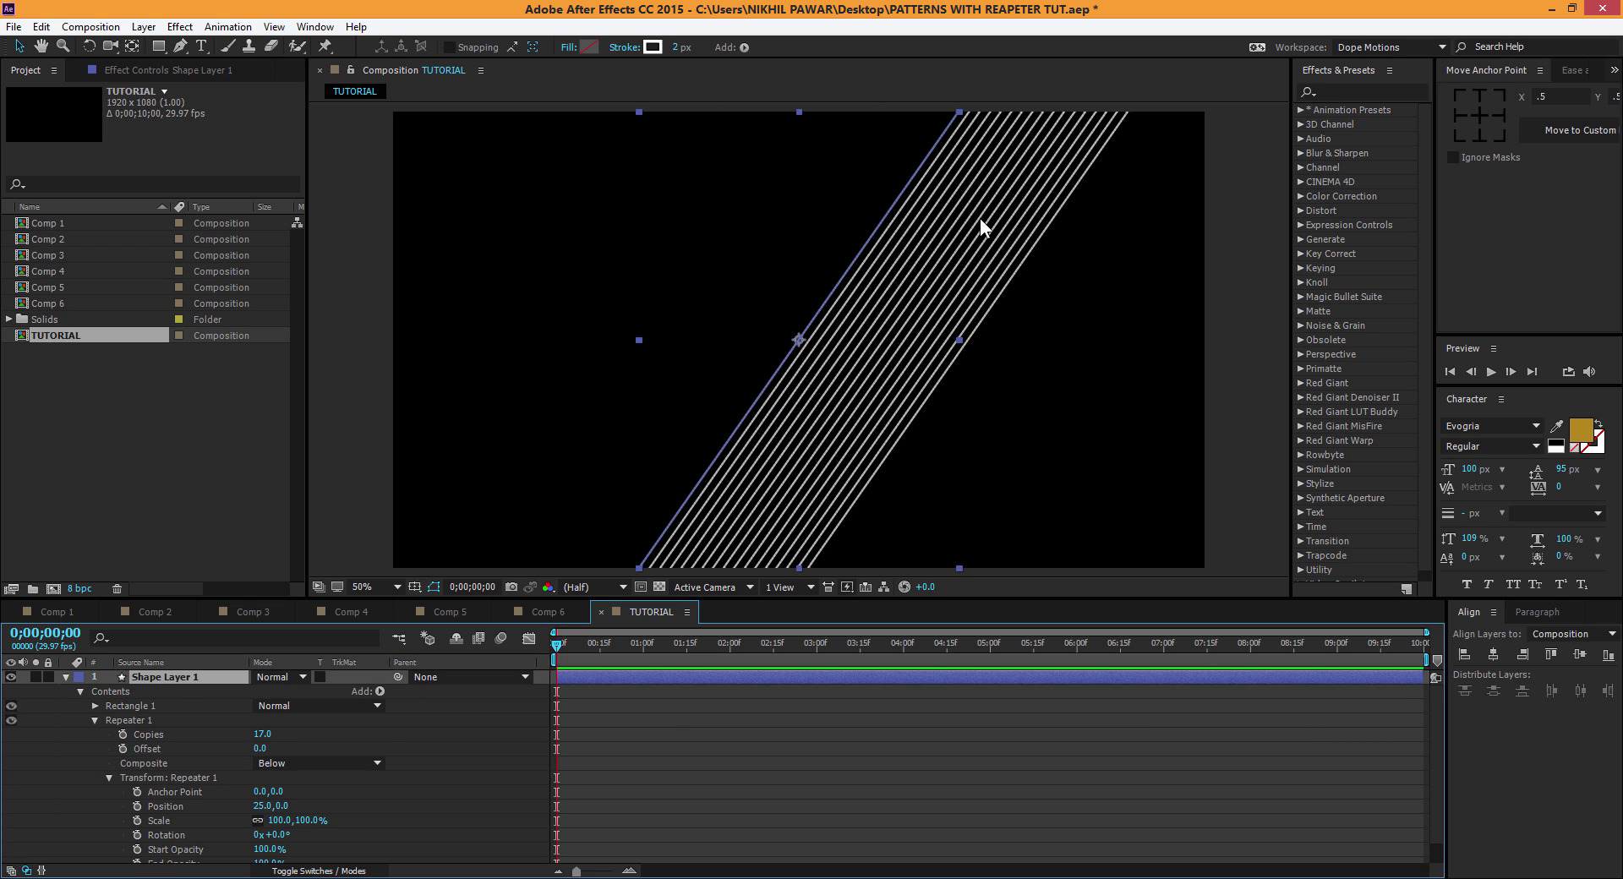
Step: Move the stripes to the left edge, raise copies to 111, and try rotating each copy
{"action": "left_click_drag", "start_coordinate": [796, 339], "coordinate": [236, 387]}
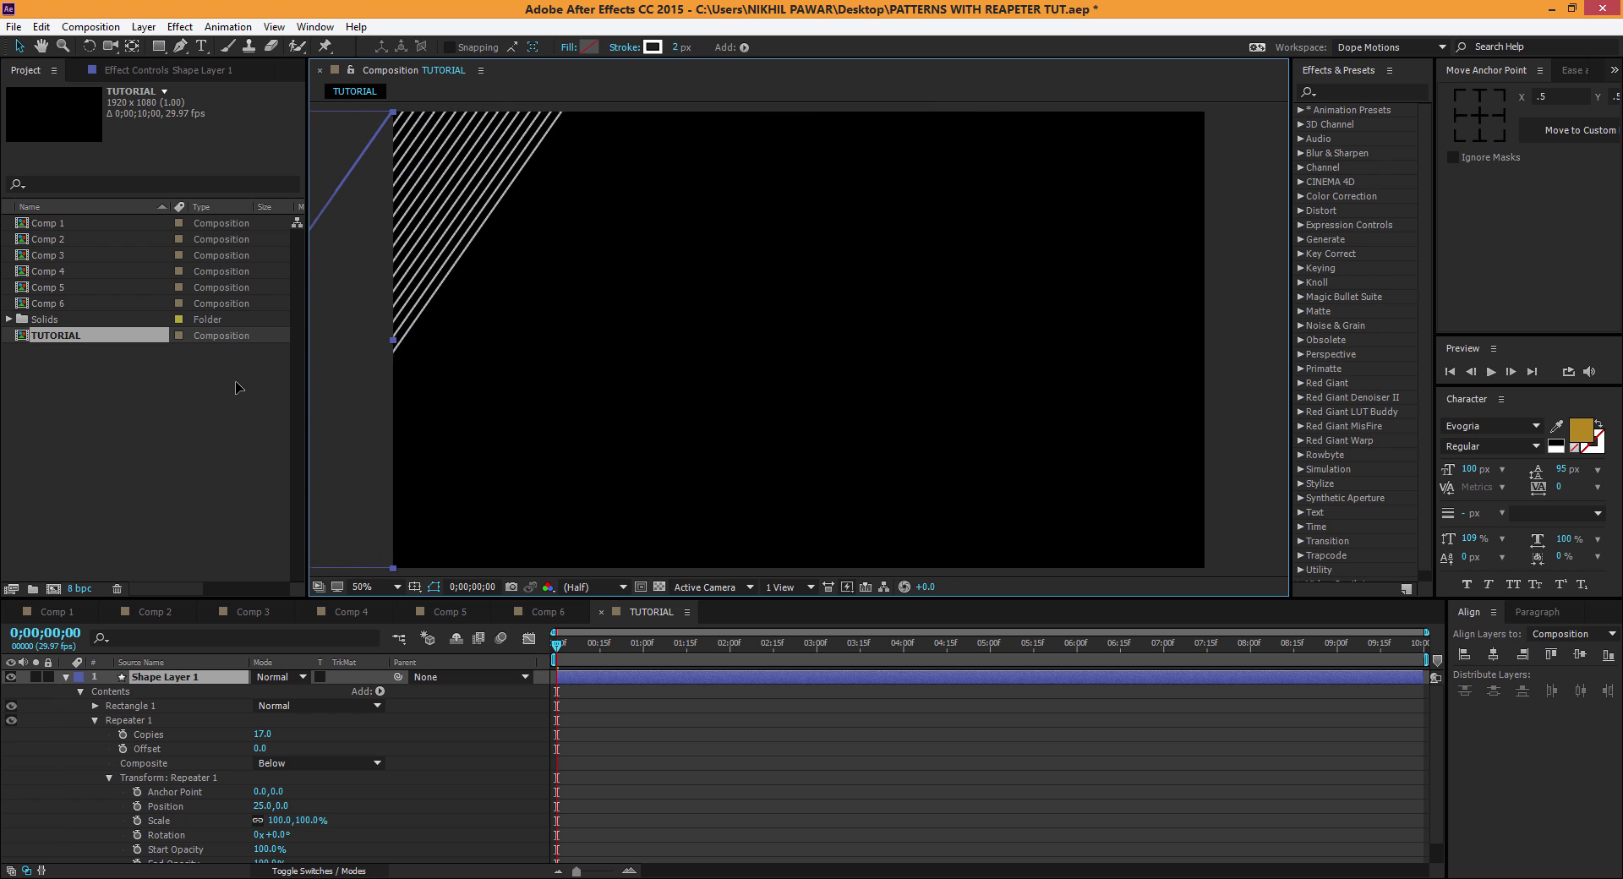
{"action": "left_click_drag", "start_coordinate": [261, 733], "coordinate": [348, 738]}
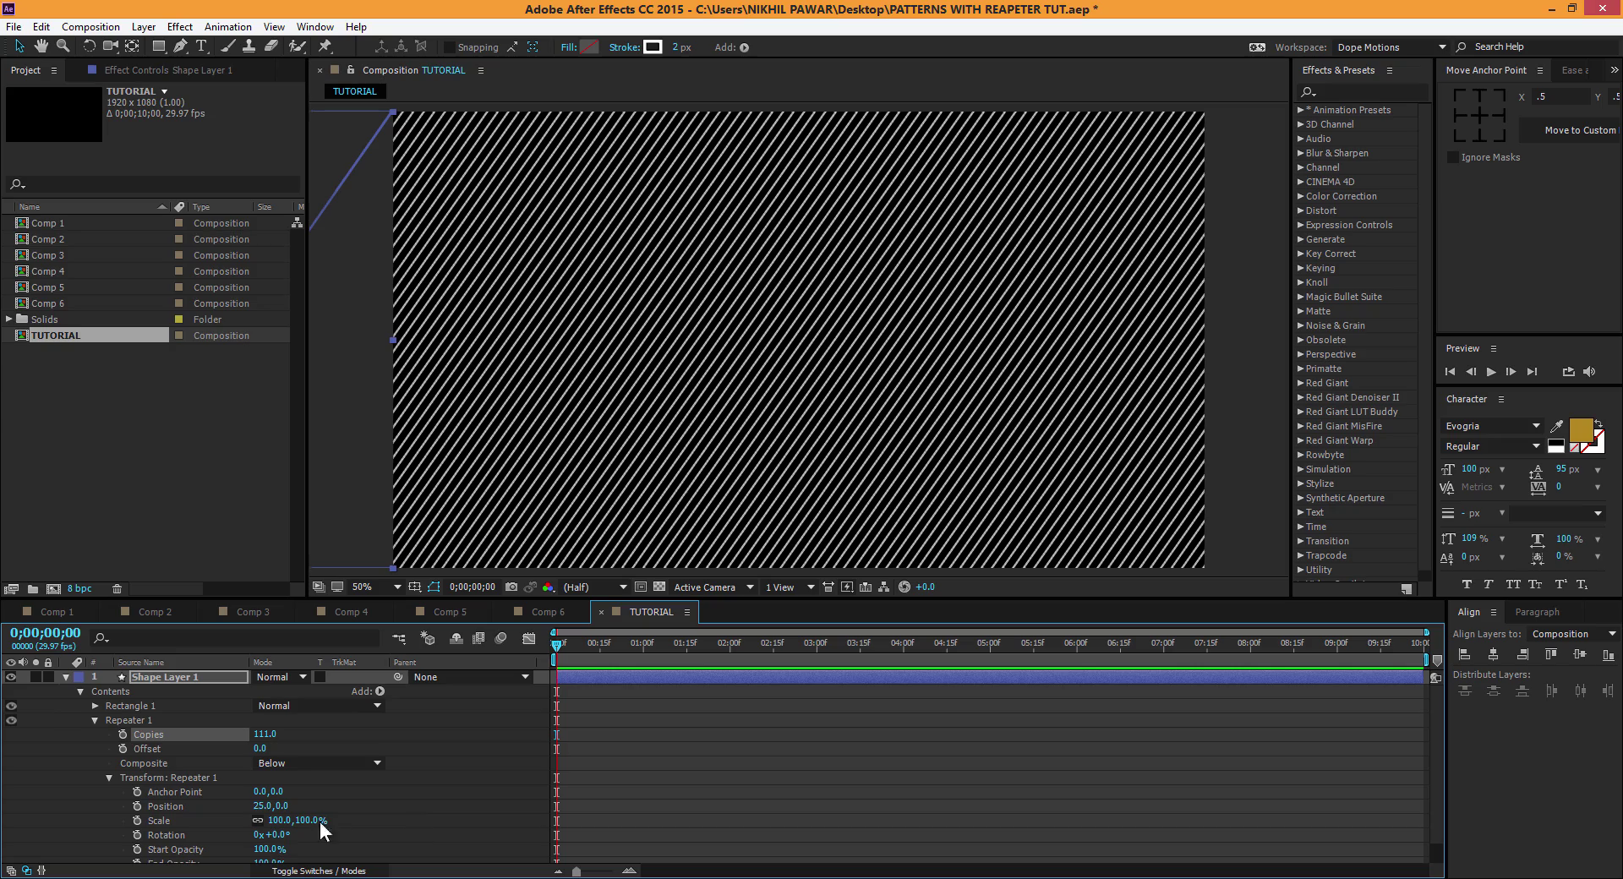
{"action": "left_click_drag", "start_coordinate": [275, 835], "coordinate": [278, 835]}
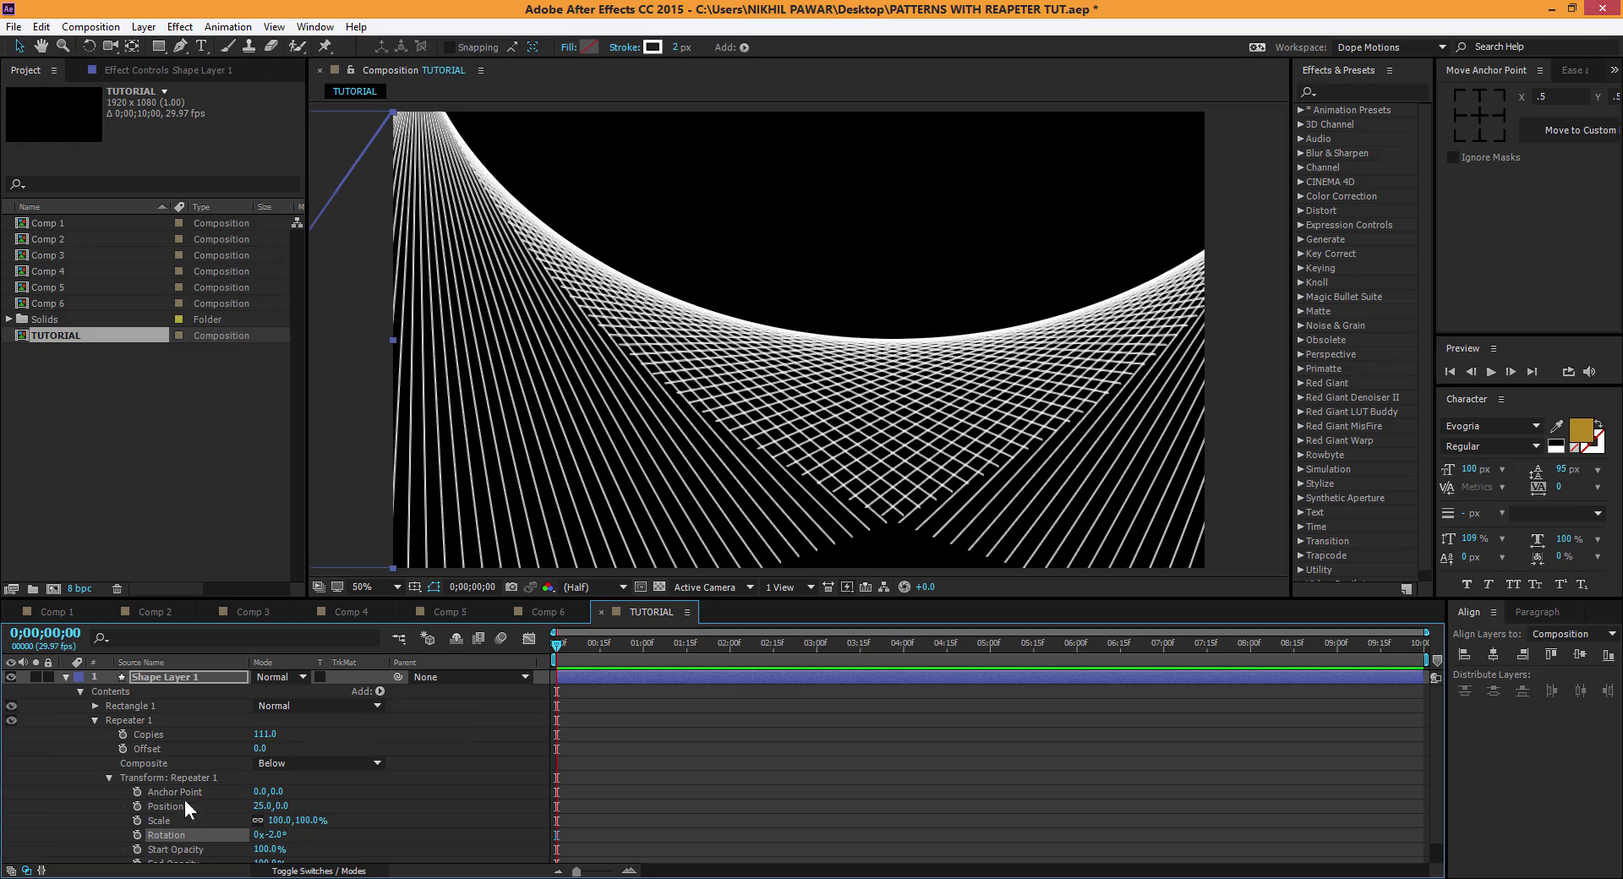
{"action": "left_click_drag", "start_coordinate": [276, 837], "coordinate": [278, 837]}
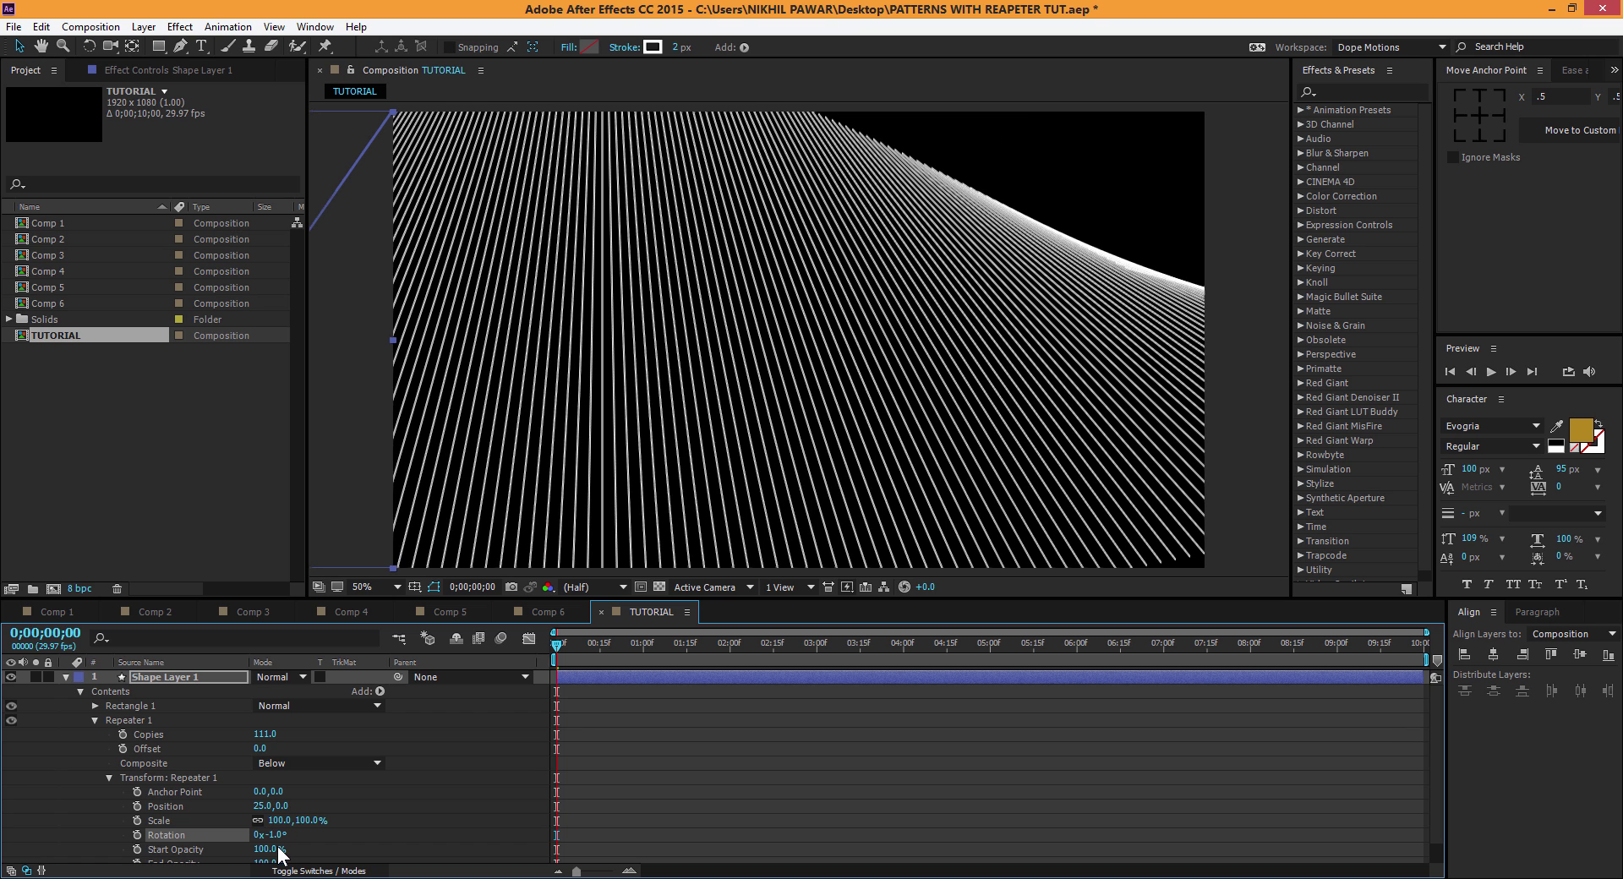
Step: Set Repeater 1 Rotation back to 0° and view Comp 1's green stripe pattern
{"action": "left_click", "coordinate": [276, 837]}
{"action": "type", "text": "0"}
{"action": "left_click", "coordinate": [423, 837]}
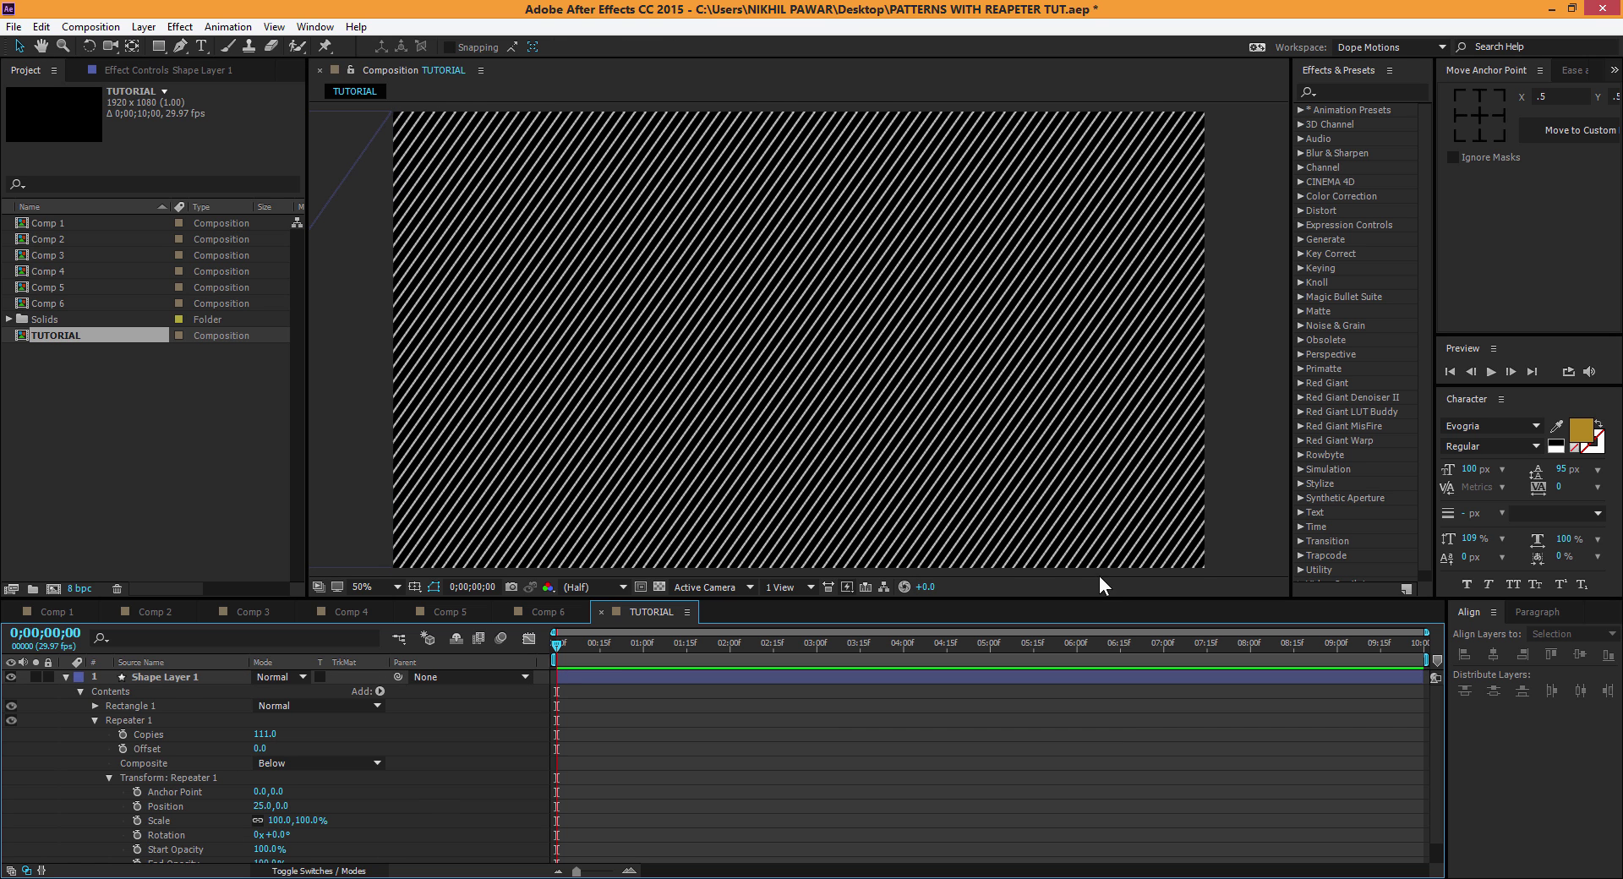
{"action": "left_click", "coordinate": [53, 611]}
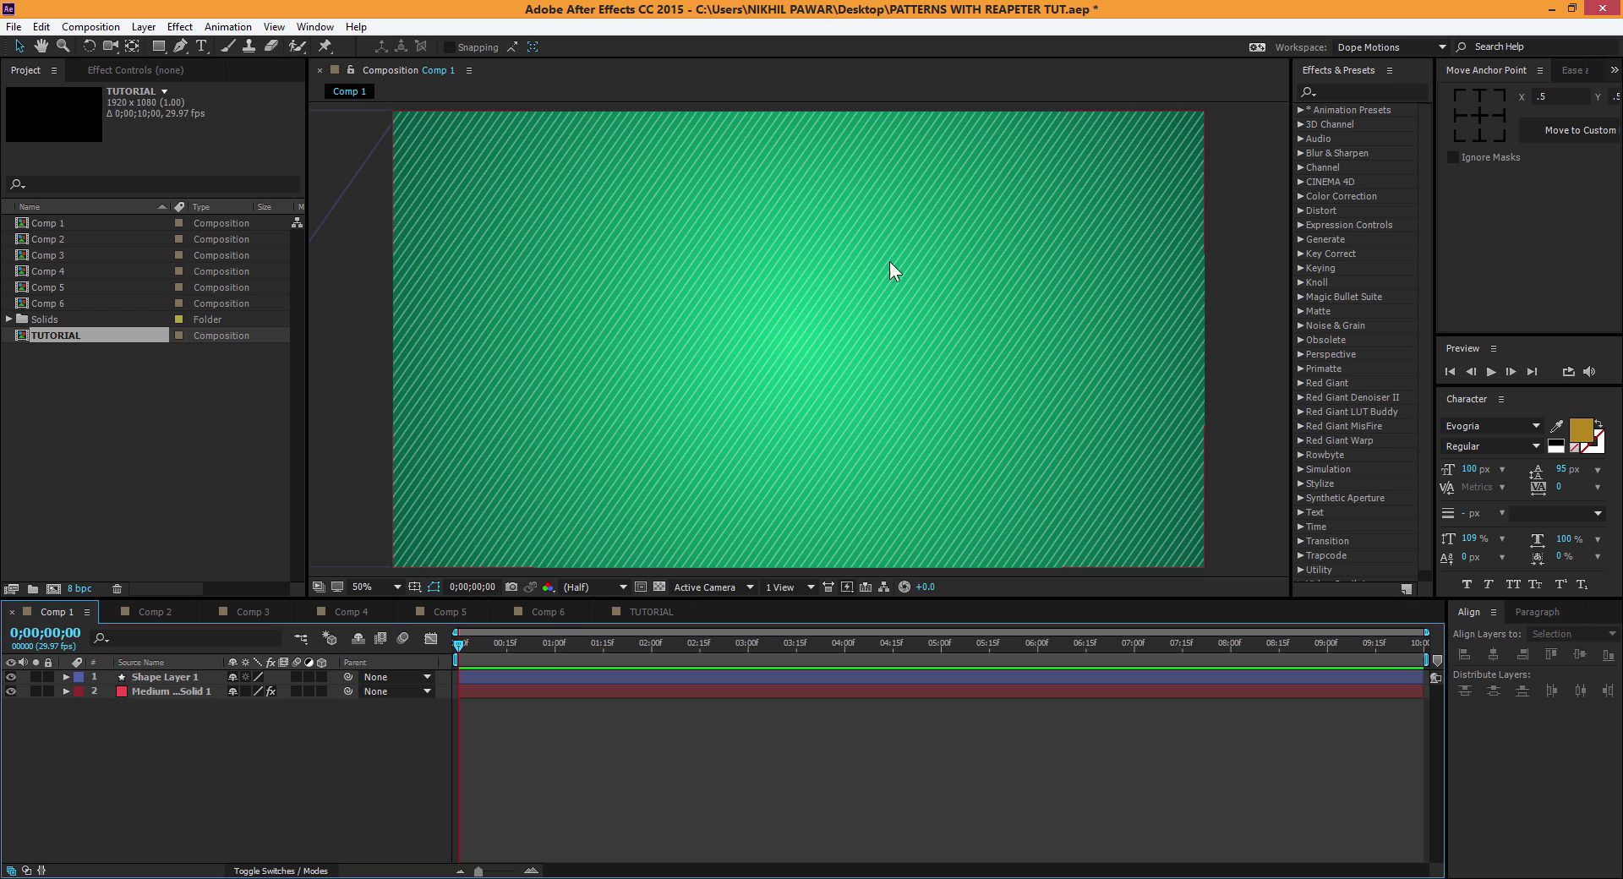
Step: Glance at Comp 2, return to TUTORIAL, and cut Repeater 1 to 10 copies
{"action": "left_click", "coordinate": [644, 612]}
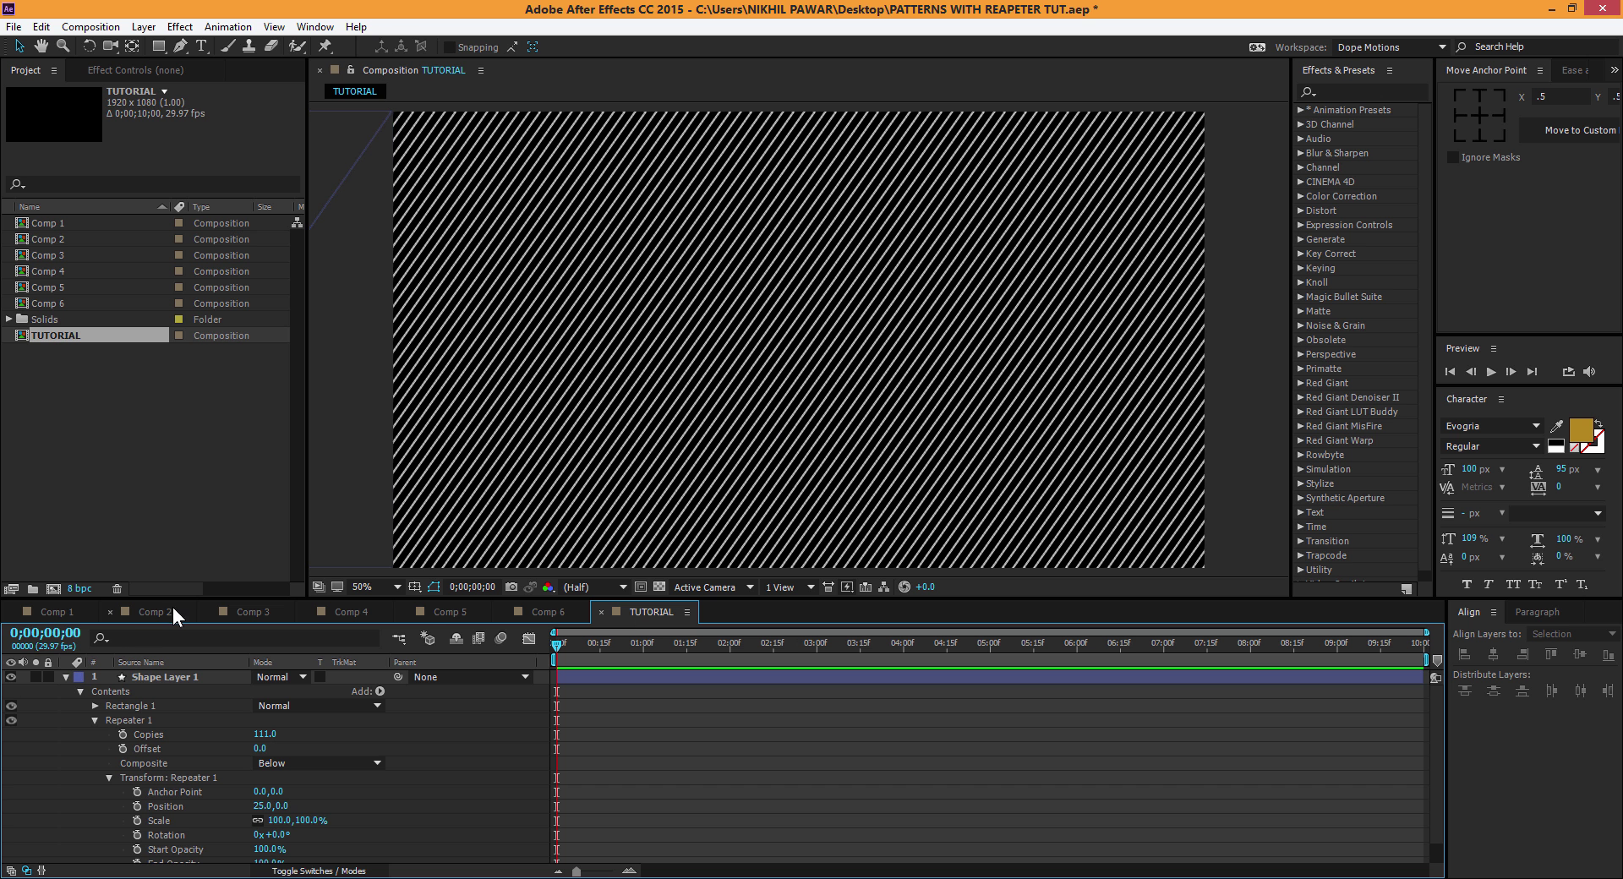
{"action": "left_click", "coordinate": [165, 616]}
{"action": "left_click", "coordinate": [658, 612]}
{"action": "scroll", "coordinate": [266, 765], "scroll_direction": "down", "scroll_amount": 1}
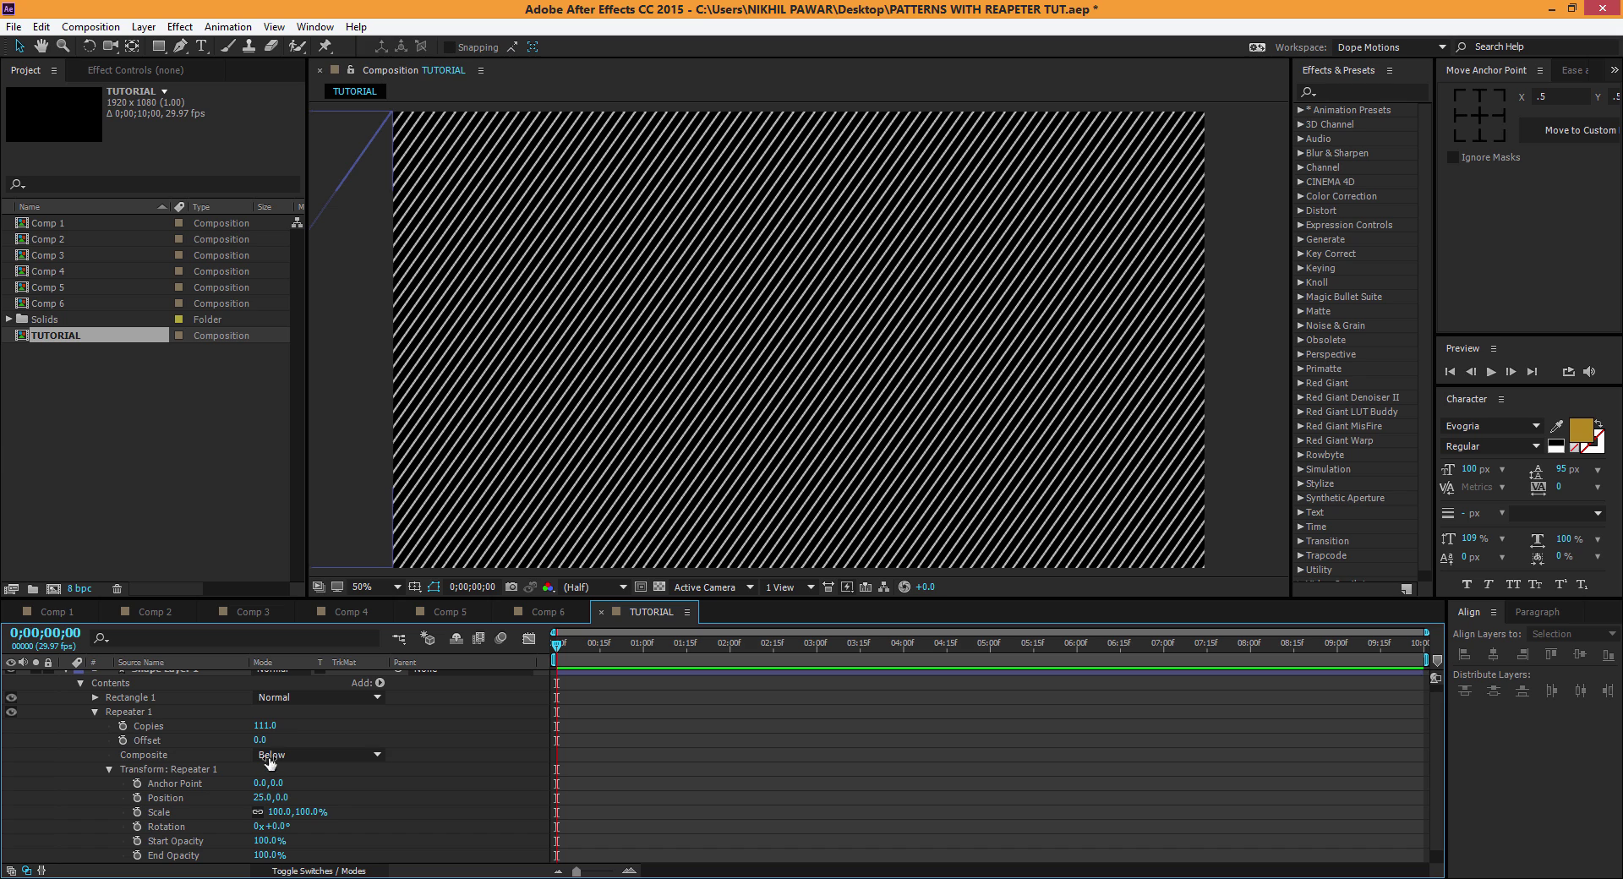
{"action": "left_click_drag", "start_coordinate": [273, 730], "coordinate": [229, 744]}
{"action": "left_click", "coordinate": [262, 726]}
{"action": "type", "text": "10"}
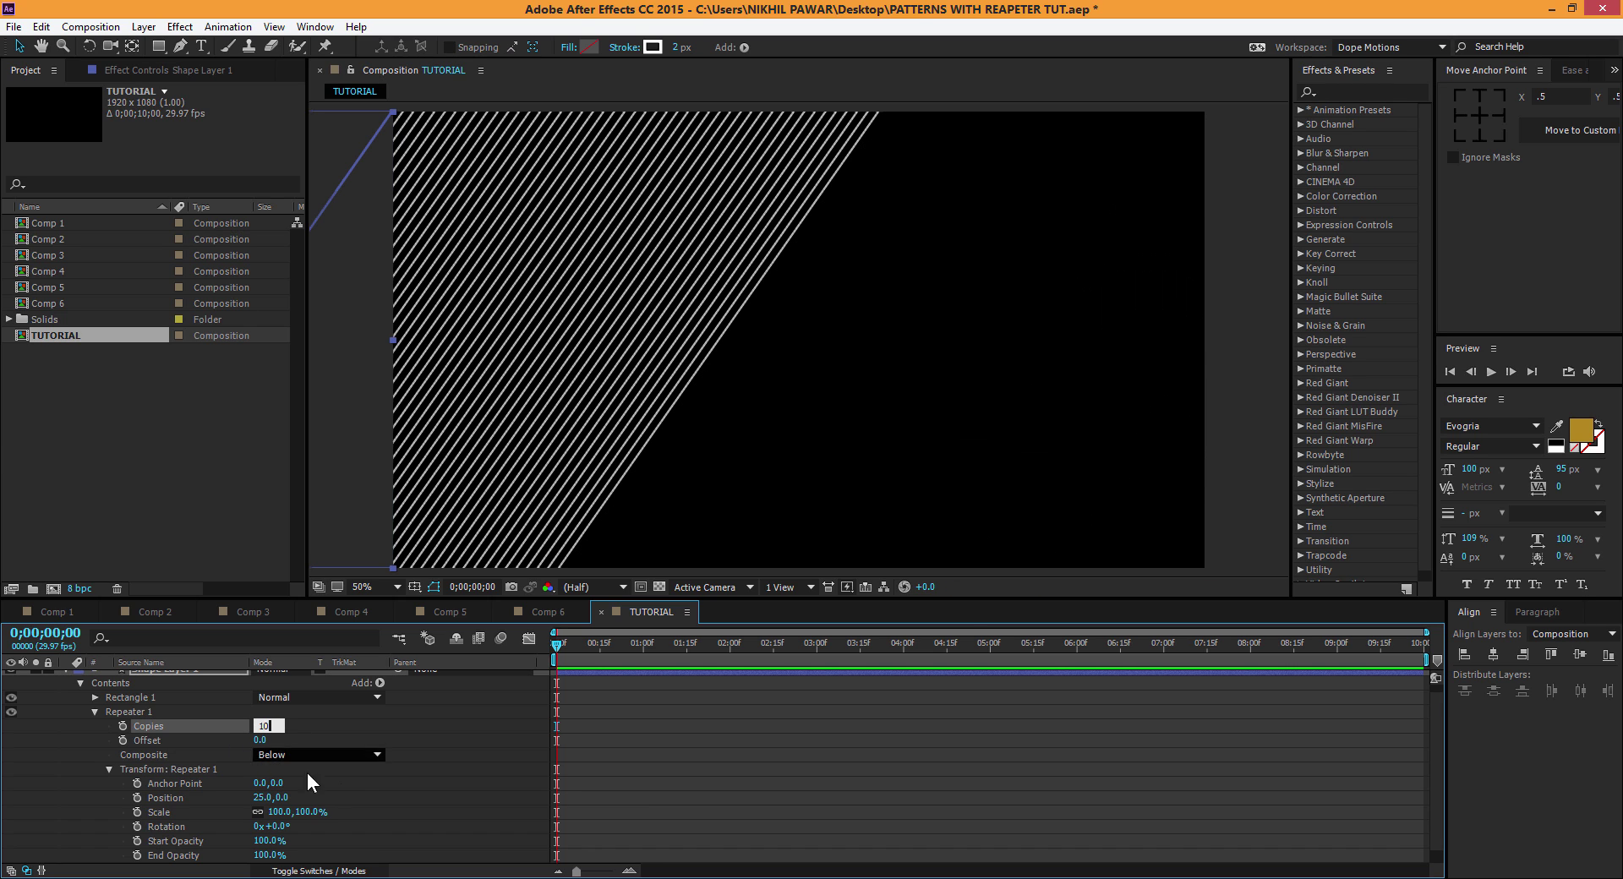
{"action": "left_click", "coordinate": [497, 758]}
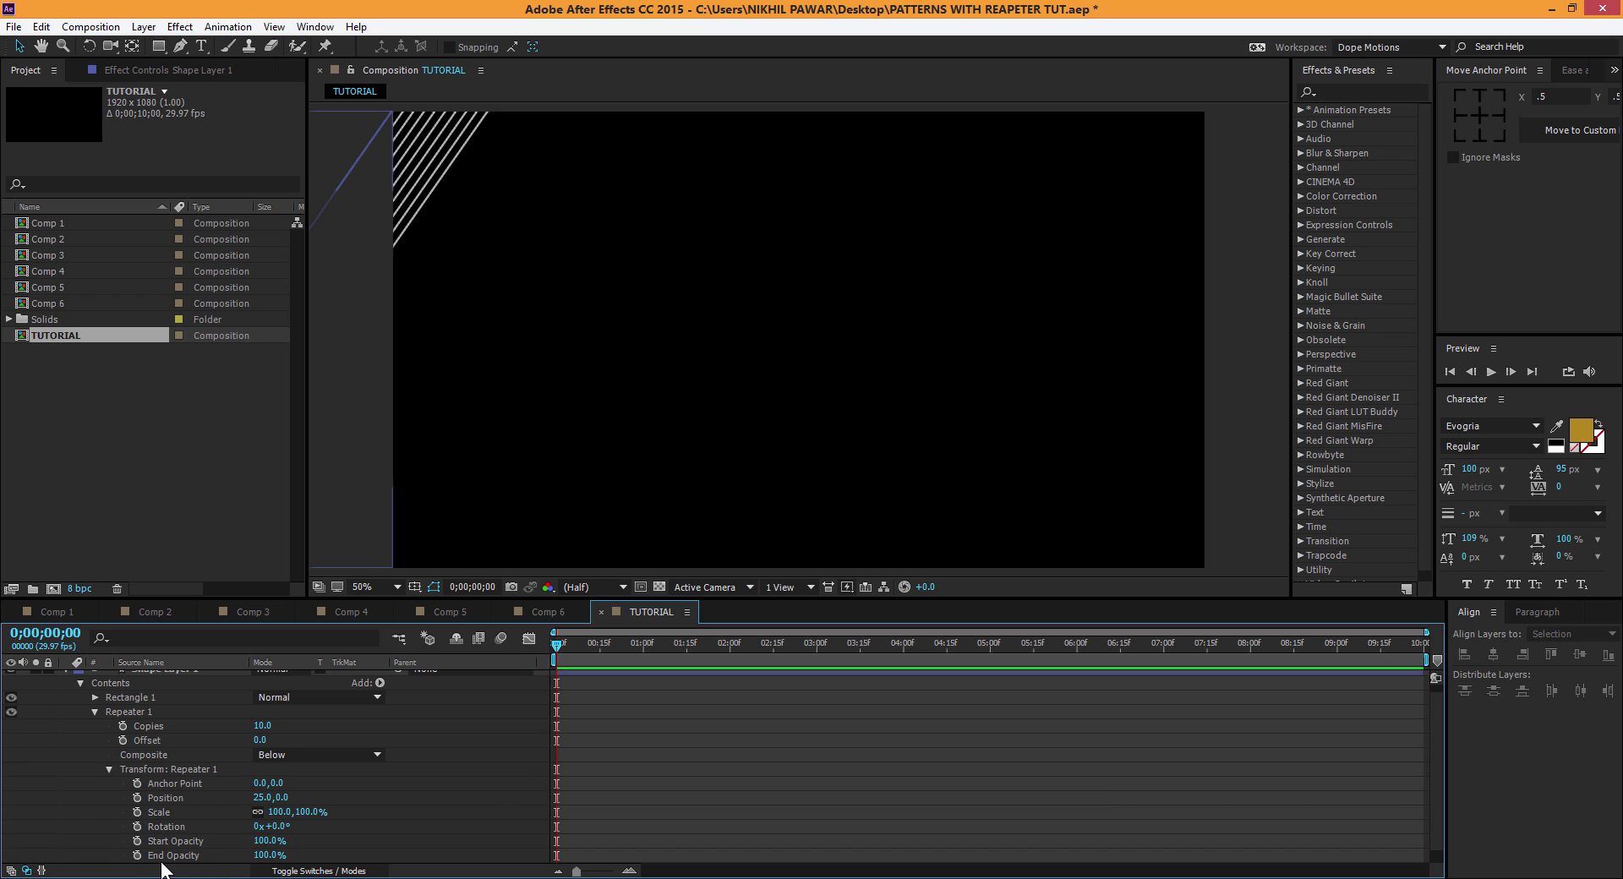
Step: Set Repeater 1 End Opacity to 0% so the stripes fade out
{"action": "left_click", "coordinate": [269, 855]}
{"action": "type", "text": "0"}
{"action": "key", "text": "Return"}
{"action": "scroll", "coordinate": [98, 770], "scroll_direction": "up", "scroll_amount": 1}
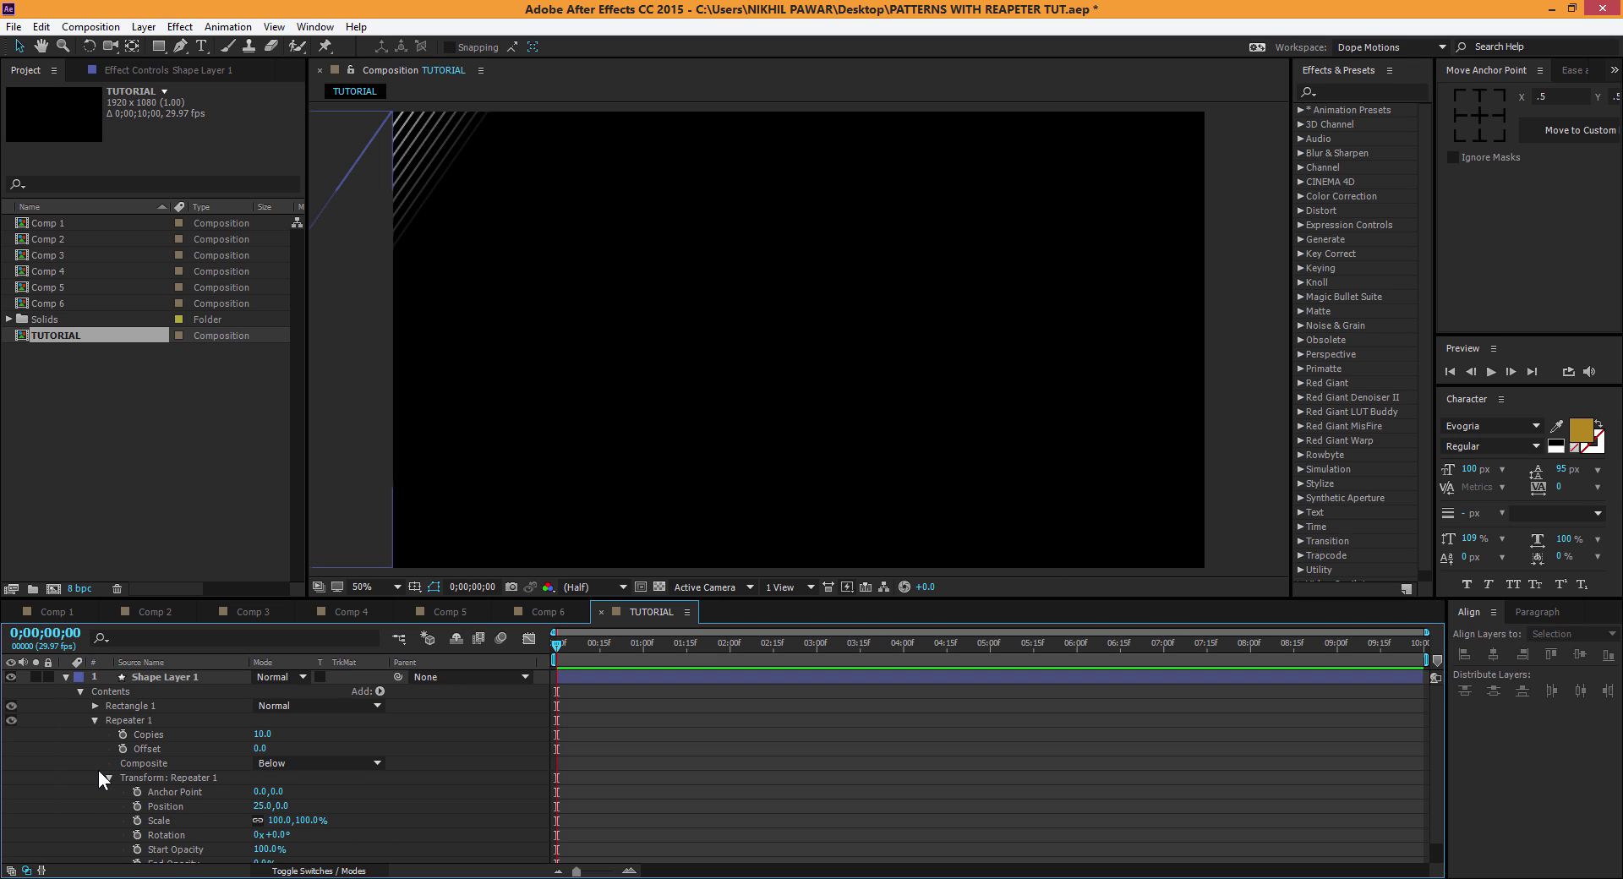
Step: Add a second Repeater and set its copies to 20
{"action": "left_click", "coordinate": [380, 691]}
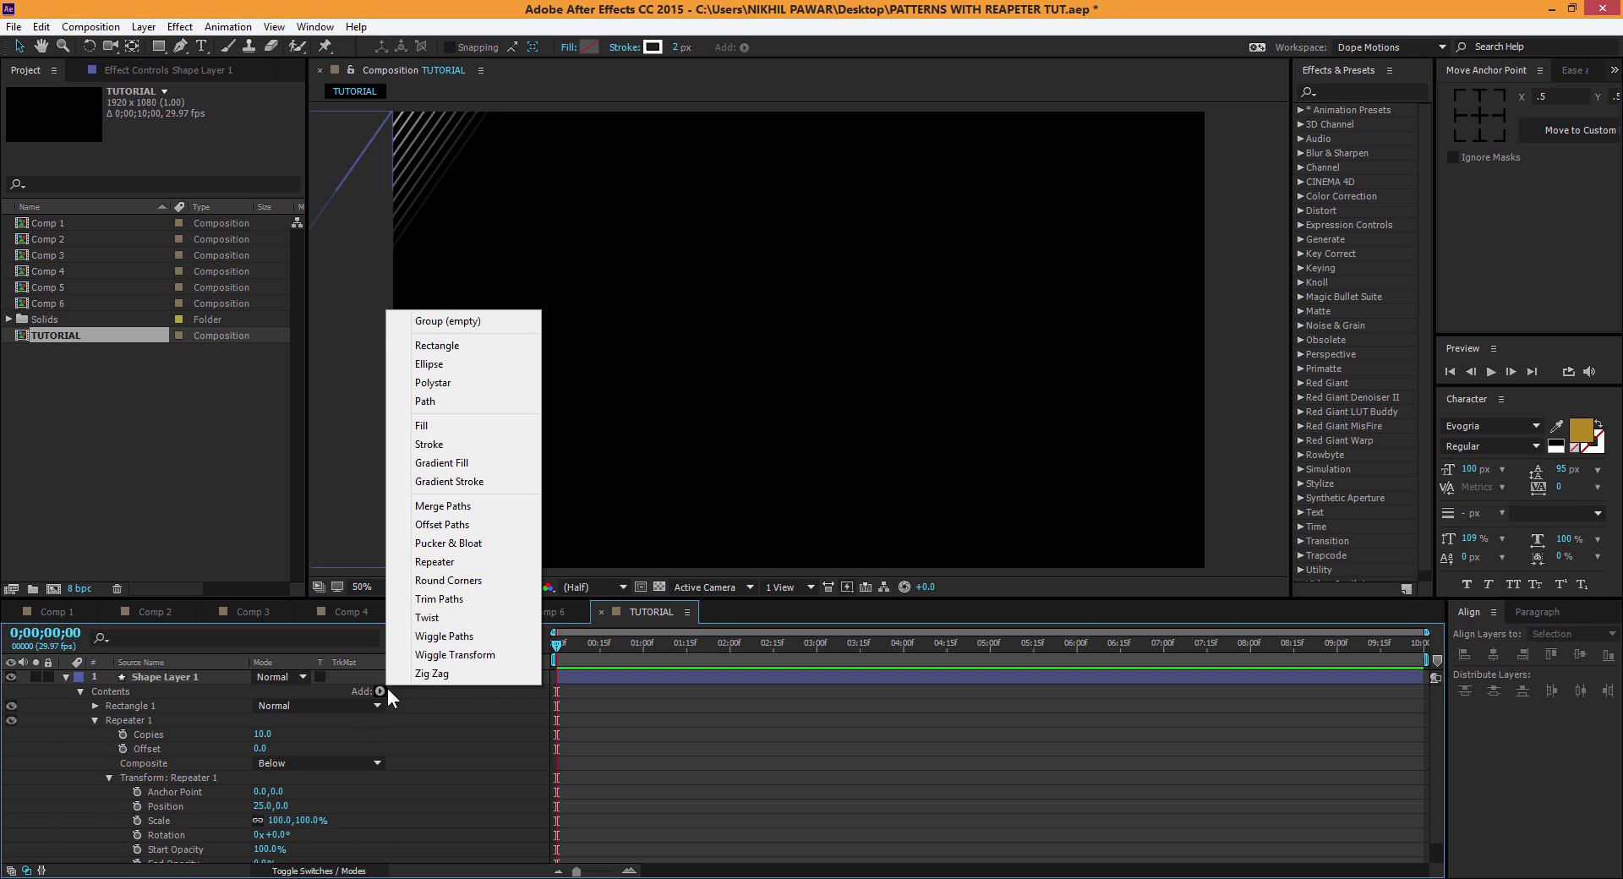
{"action": "left_click", "coordinate": [423, 563]}
{"action": "left_click", "coordinate": [96, 856]}
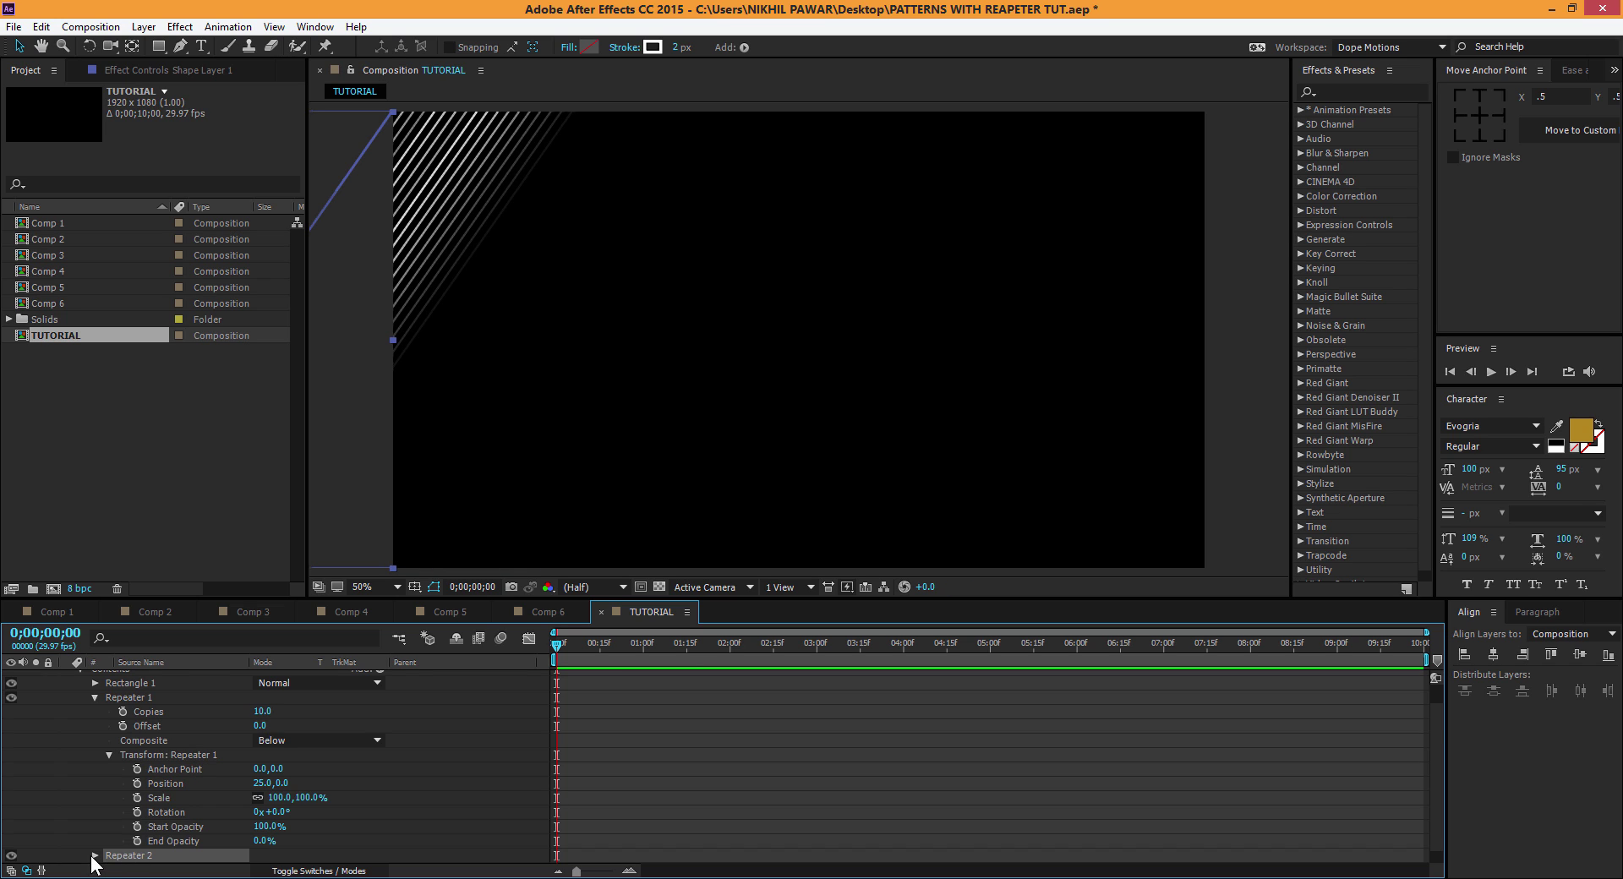
{"action": "scroll", "coordinate": [299, 766], "scroll_direction": "down", "scroll_amount": 2}
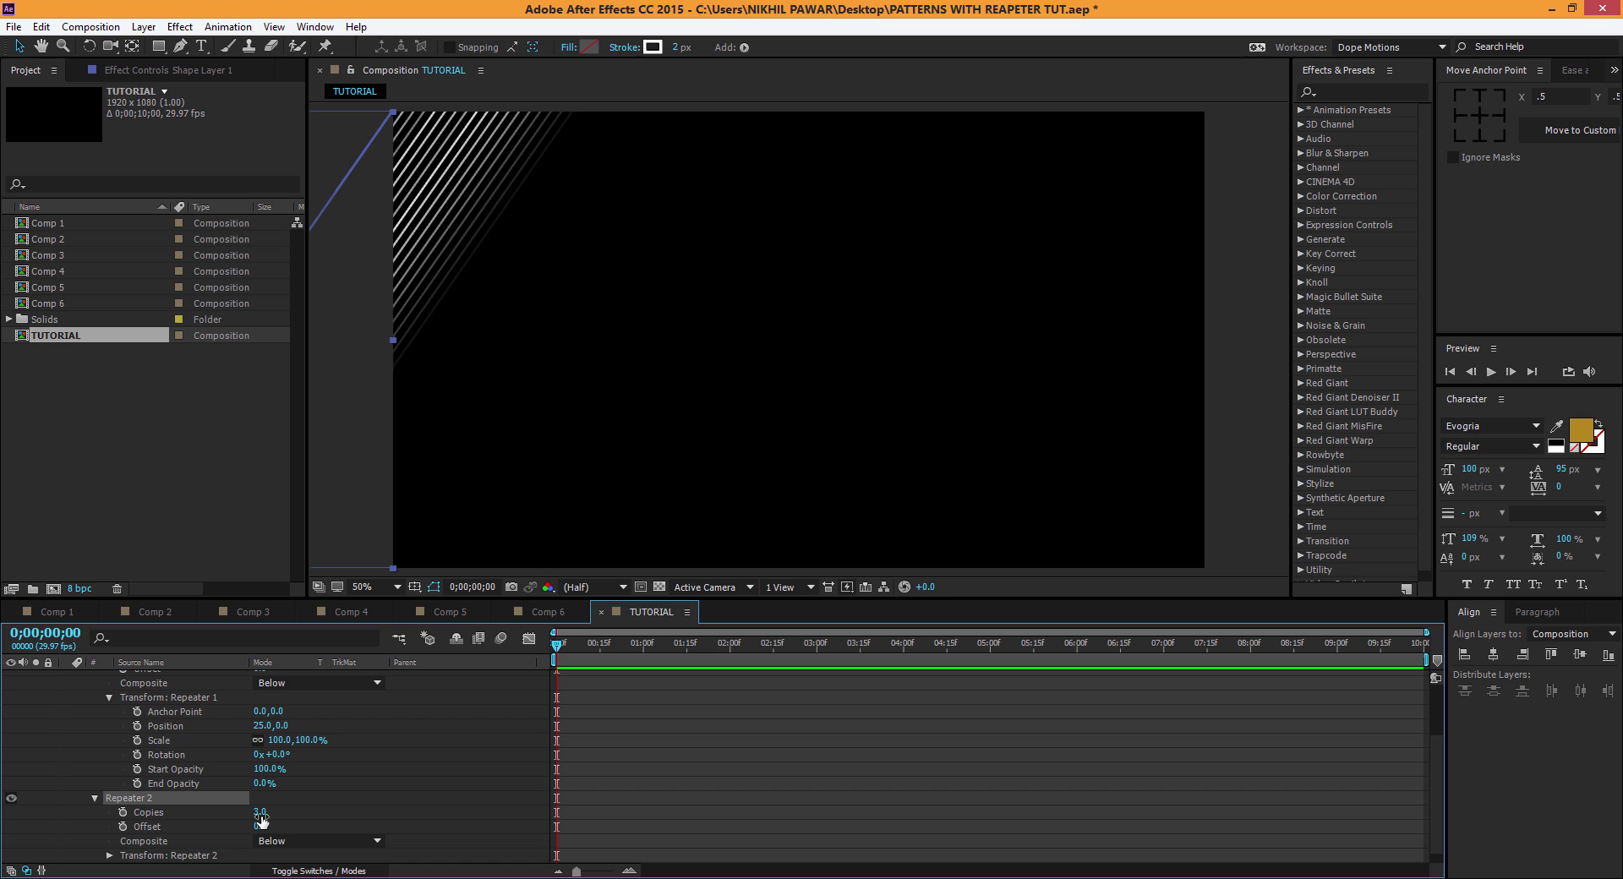
{"action": "left_click_drag", "start_coordinate": [260, 818], "coordinate": [283, 812]}
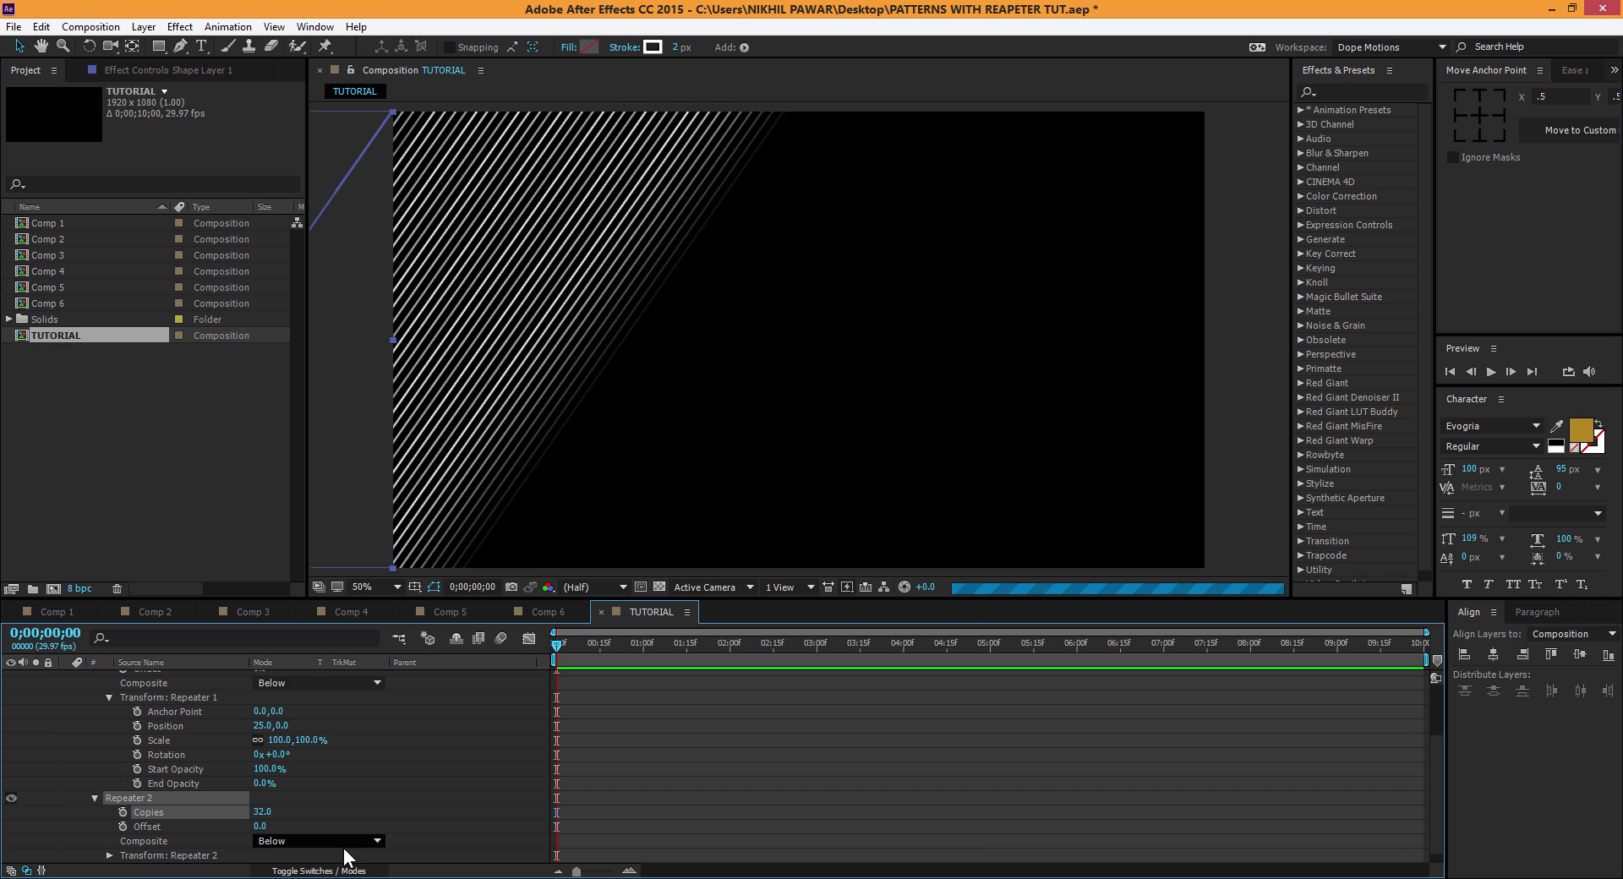
{"action": "left_click", "coordinate": [264, 813]}
{"action": "type", "text": "20"}
{"action": "left_click", "coordinate": [479, 808]}
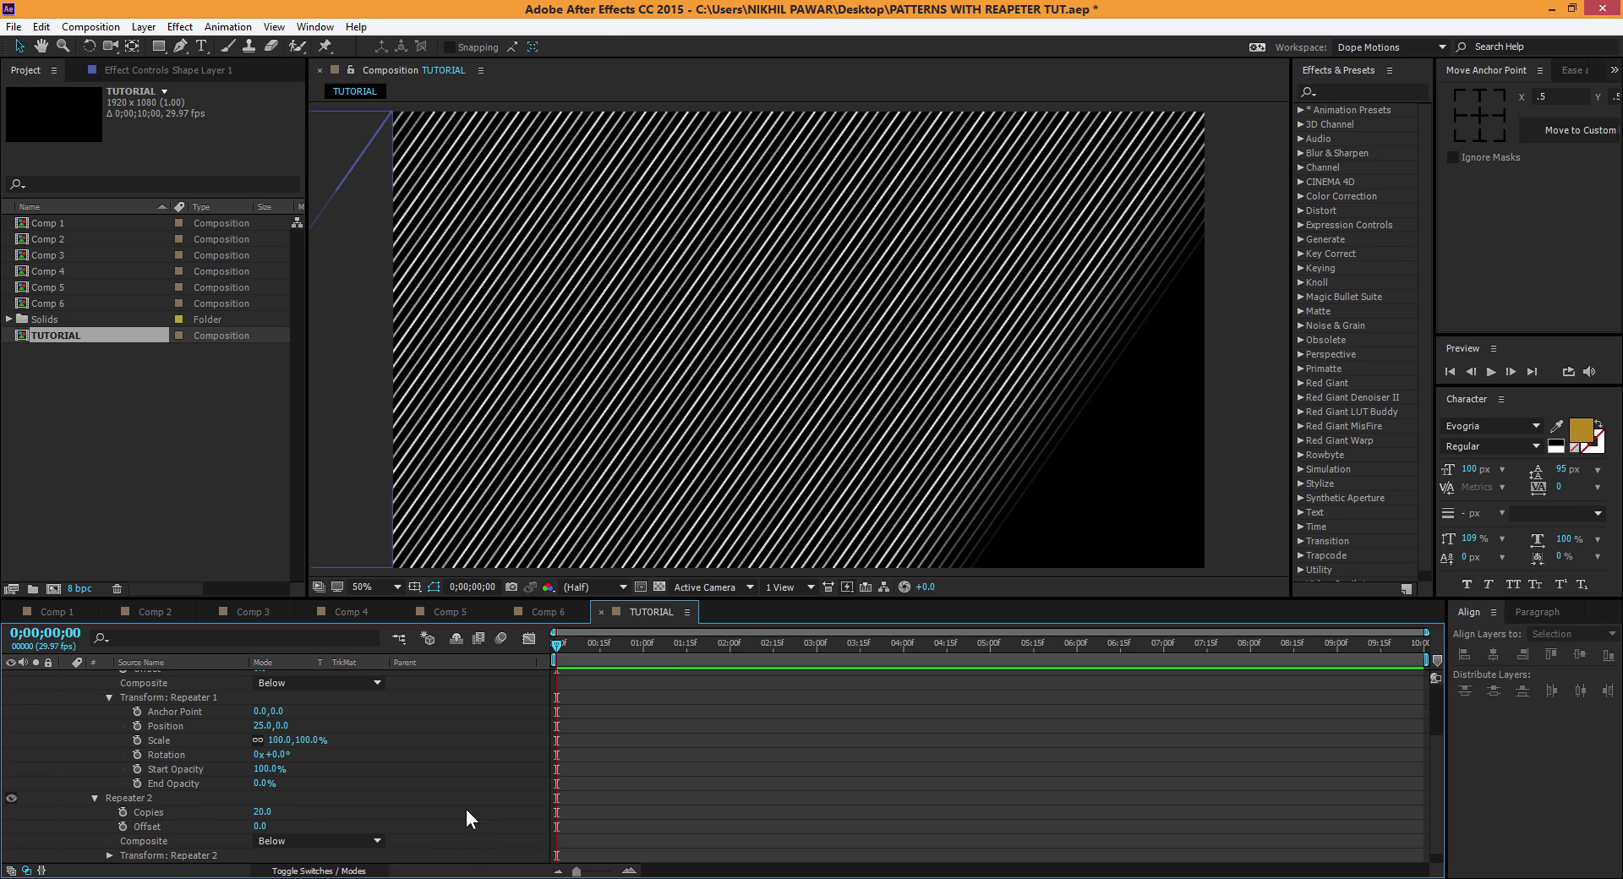
Step: Scrub Repeater 2 Position X to 228 to tile the stripe bands across the frame
{"action": "left_click", "coordinate": [109, 856]}
{"action": "scroll", "coordinate": [111, 863], "scroll_direction": "down", "scroll_amount": 2}
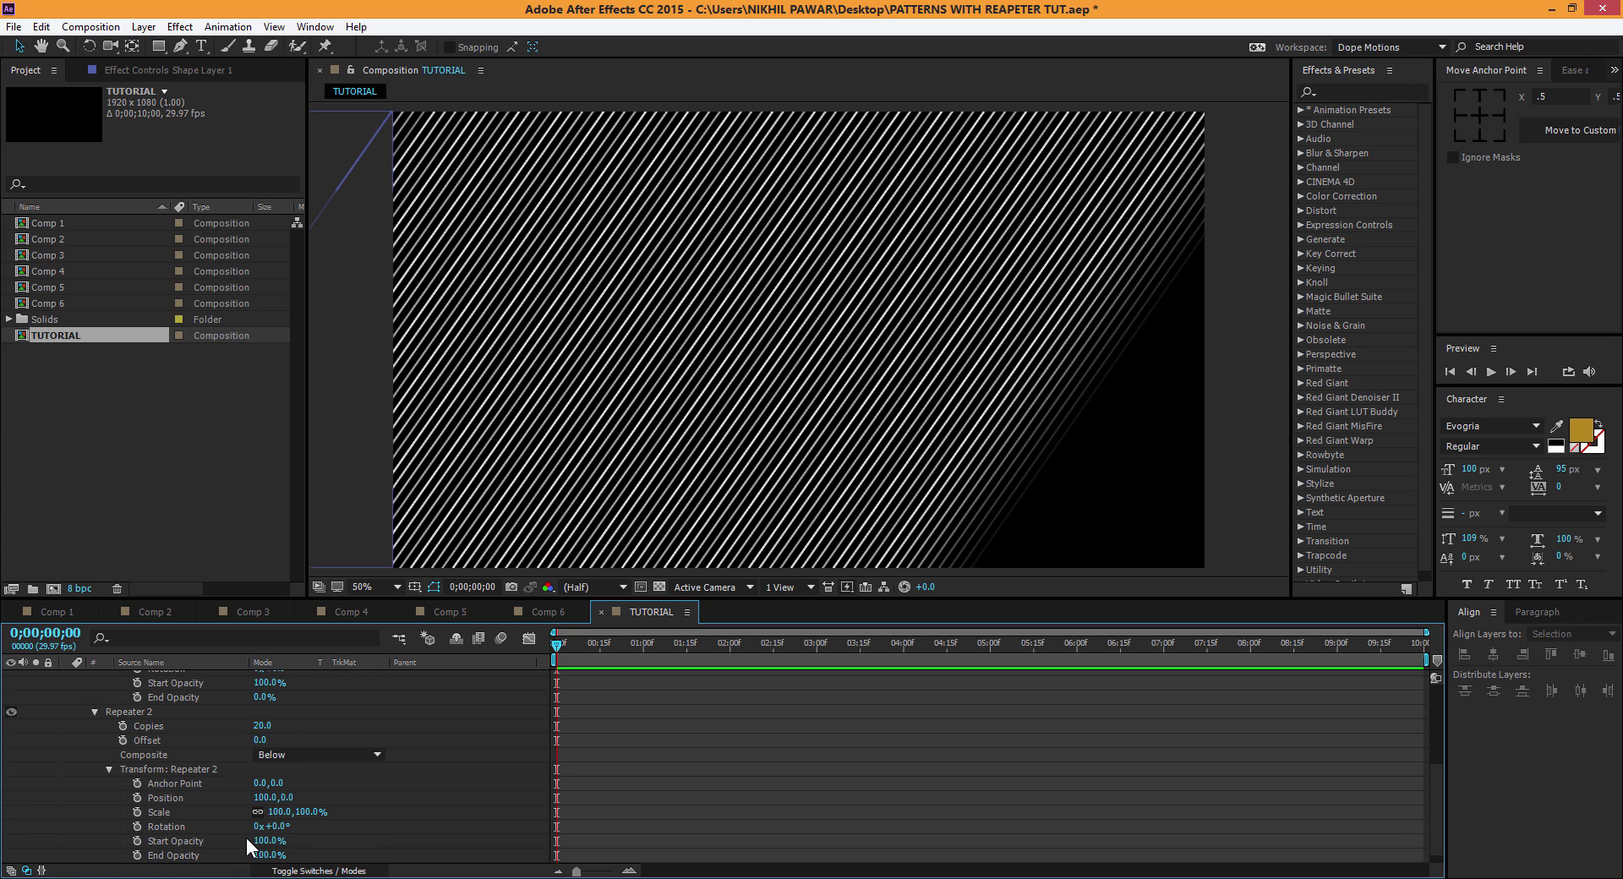
{"action": "left_click_drag", "start_coordinate": [265, 797], "coordinate": [297, 799]}
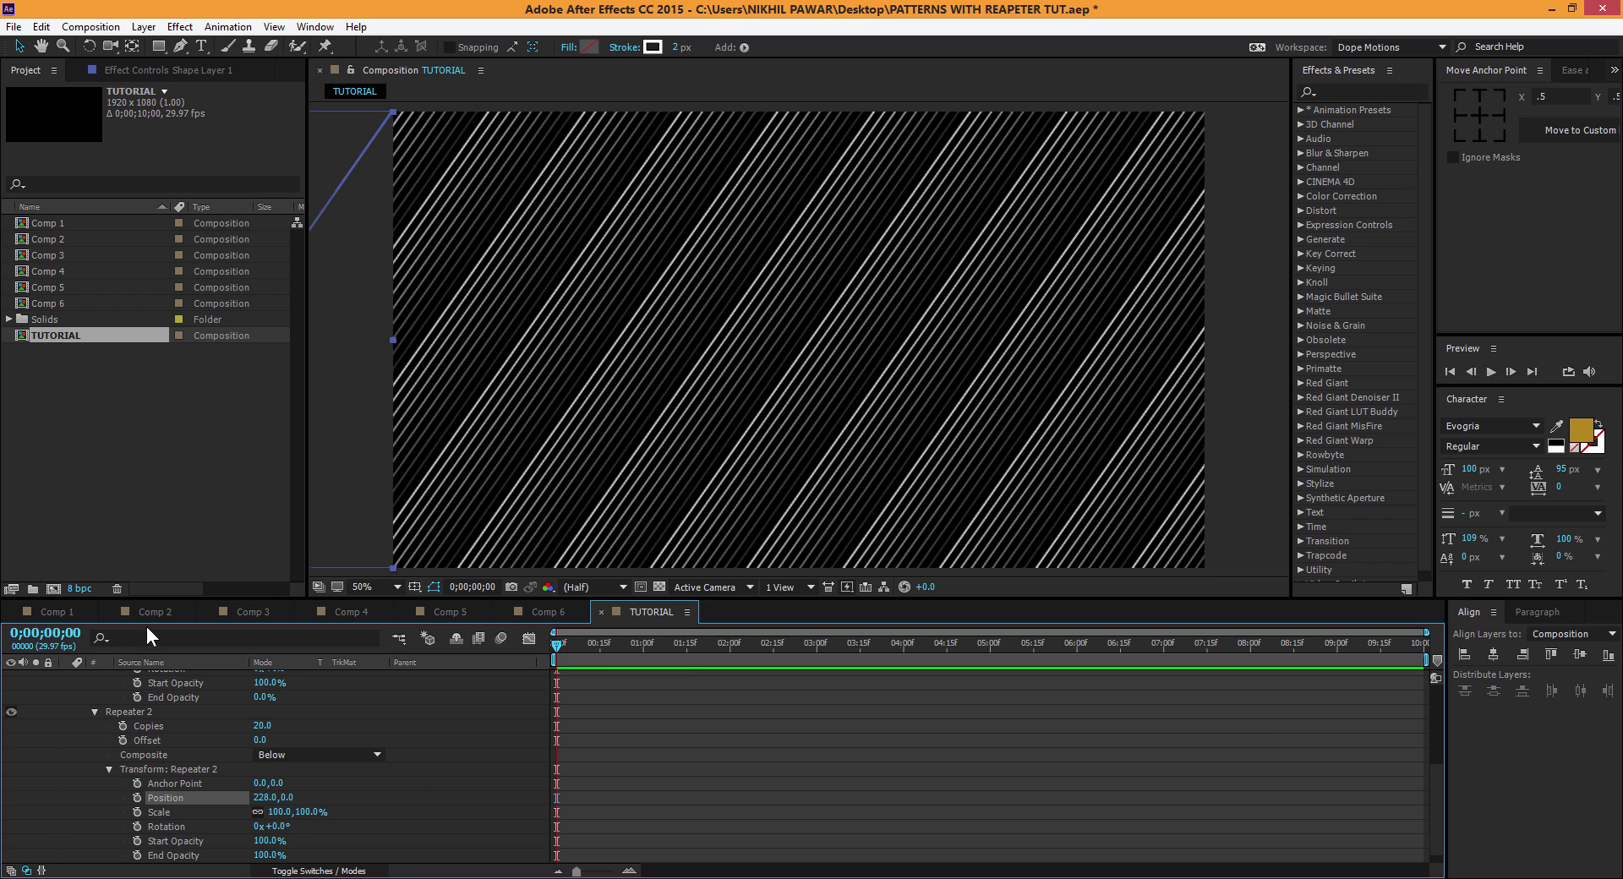
{"action": "left_click", "coordinate": [176, 611]}
Step: Thin the TUTORIAL shape's stroke to 1 px, then view Comp 2's magenta stripe pattern
{"action": "left_click", "coordinate": [651, 610]}
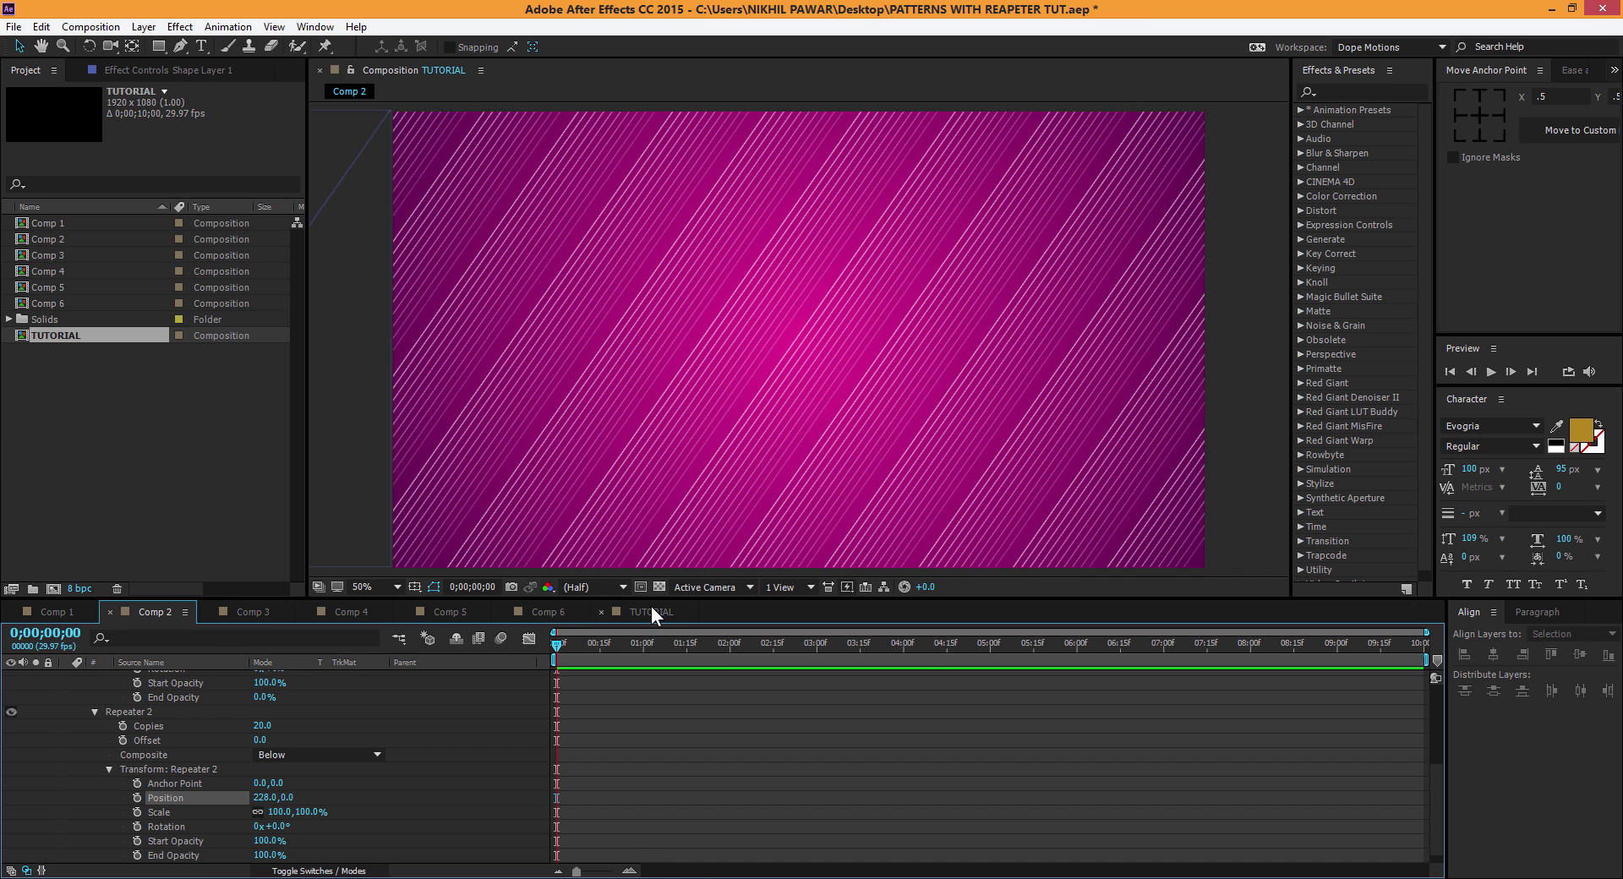
{"action": "scroll", "coordinate": [212, 729], "scroll_direction": "up", "scroll_amount": 3}
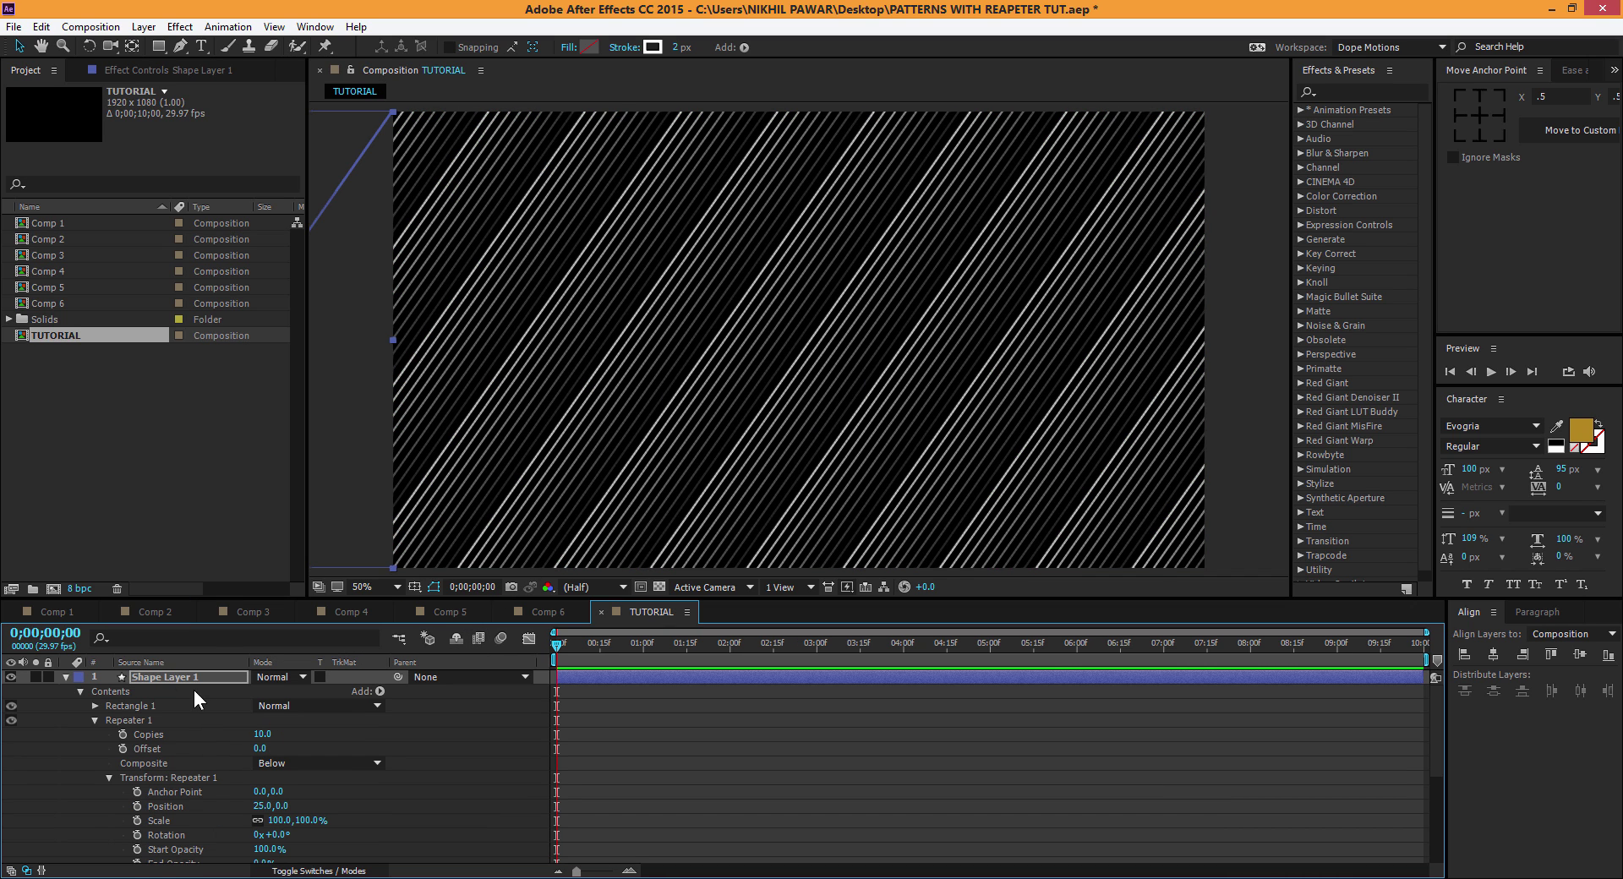
{"action": "left_click", "coordinate": [680, 47]}
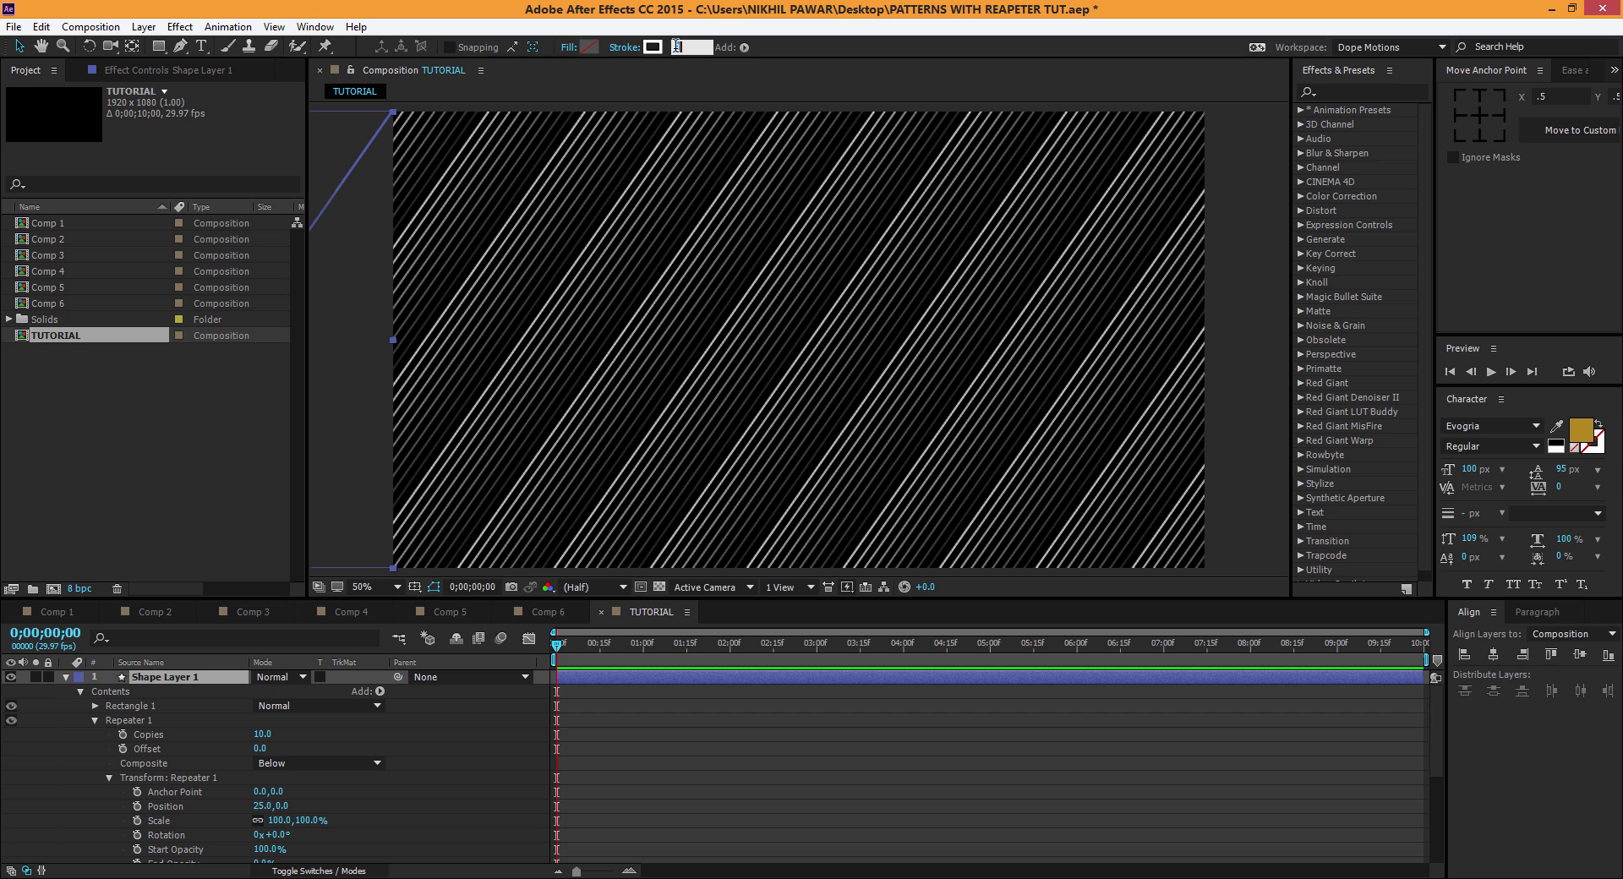
{"action": "type", "text": "1"}
{"action": "key", "text": "Return"}
{"action": "left_click", "coordinate": [520, 723]}
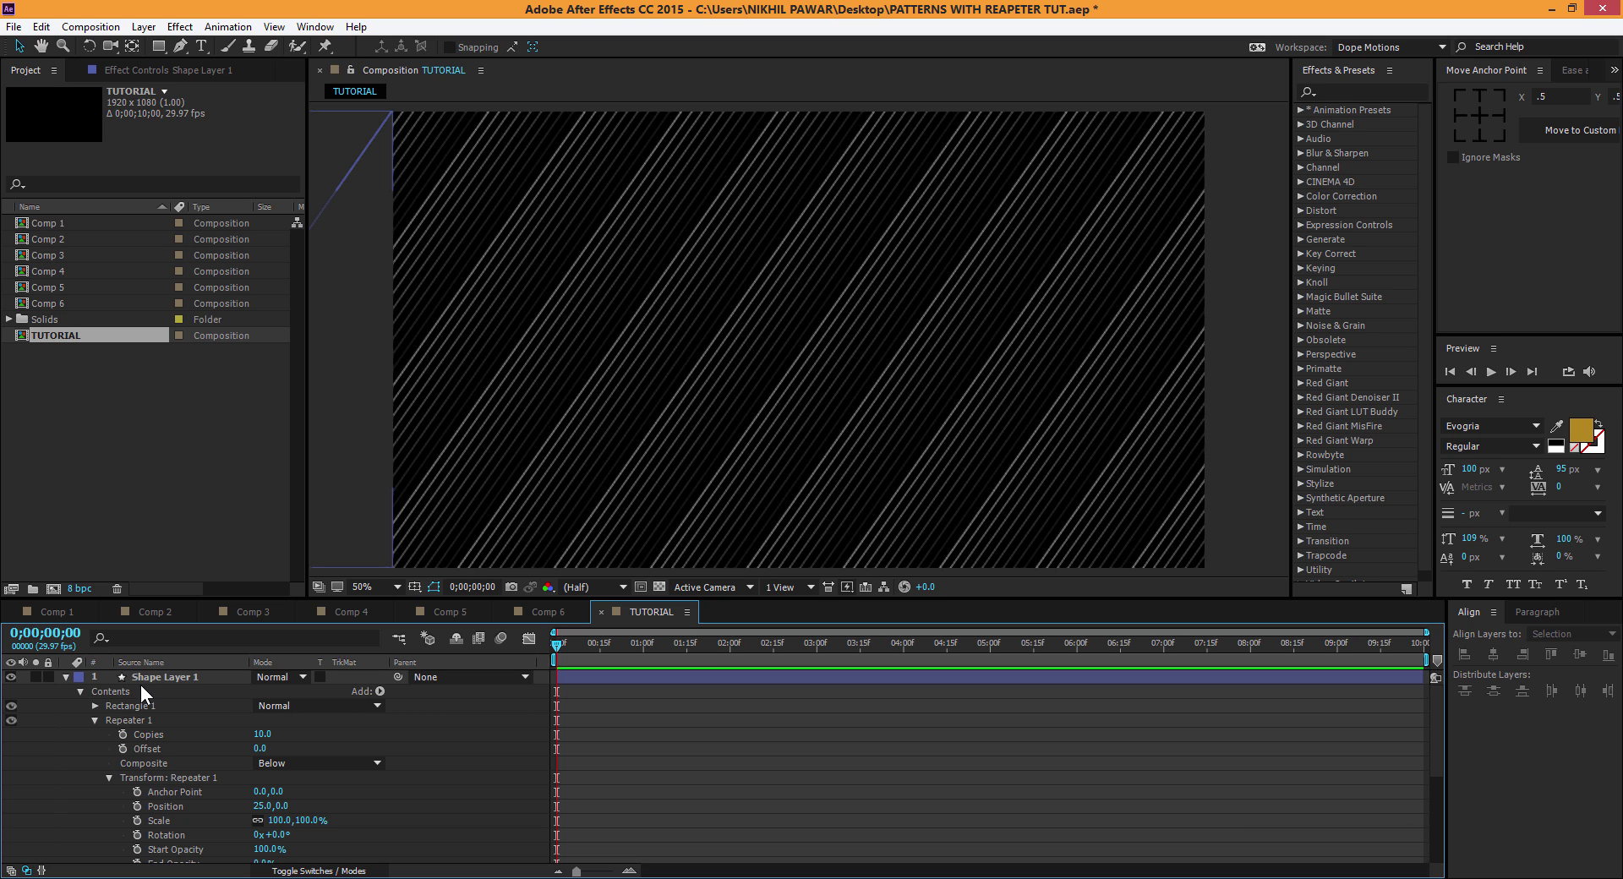
{"action": "left_click", "coordinate": [155, 612]}
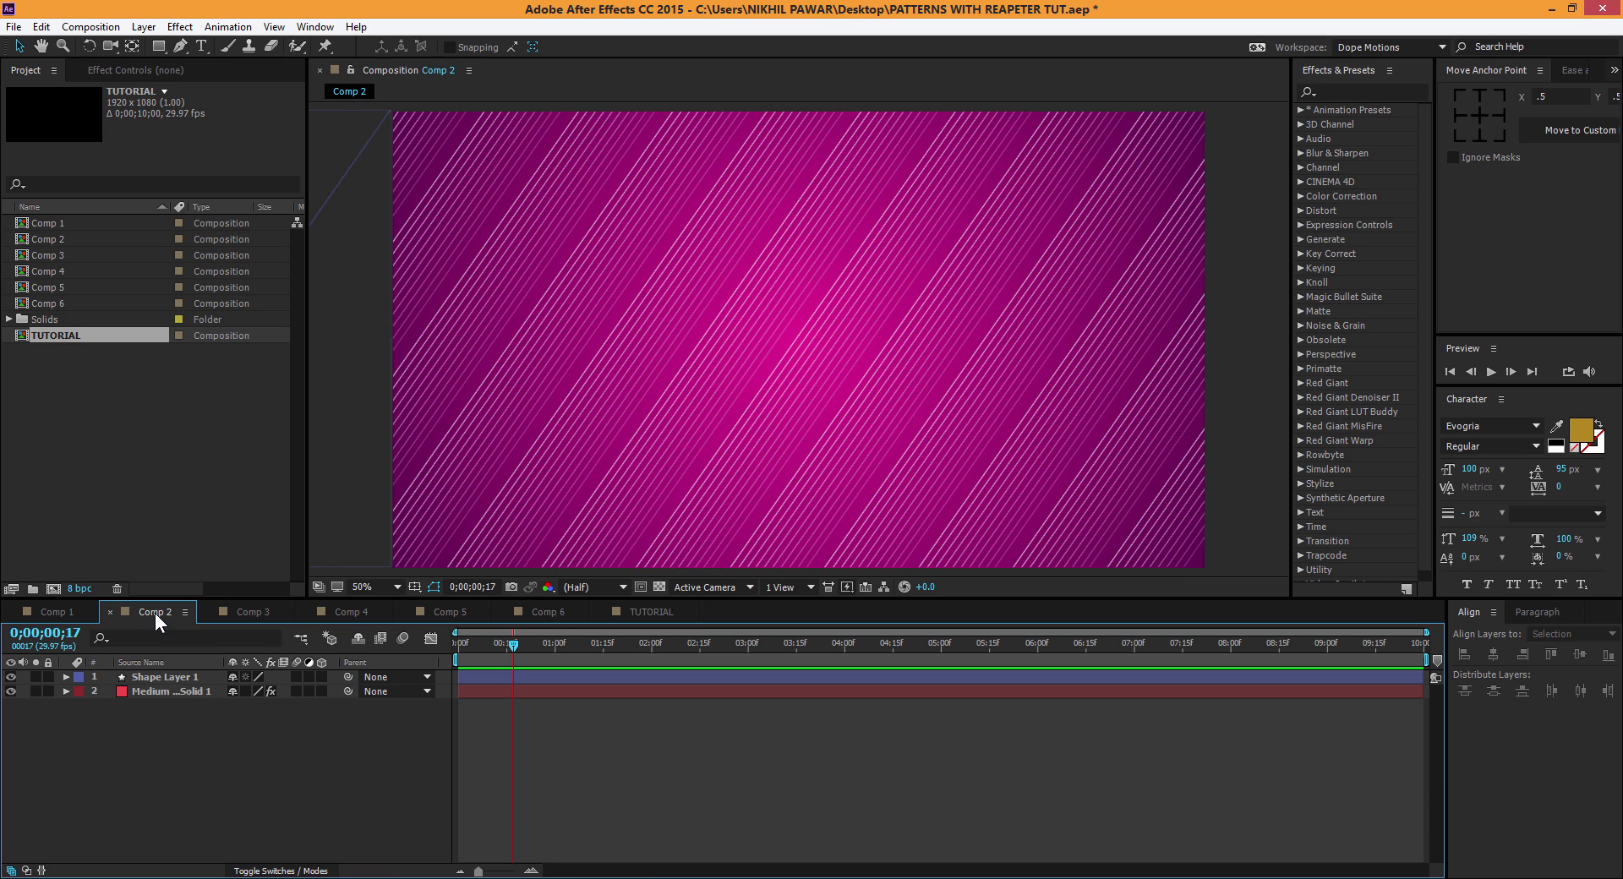
Step: Check Comp 3, then delete the striped Shape Layer 1 from the TUTORIAL comp
{"action": "left_click", "coordinate": [251, 611]}
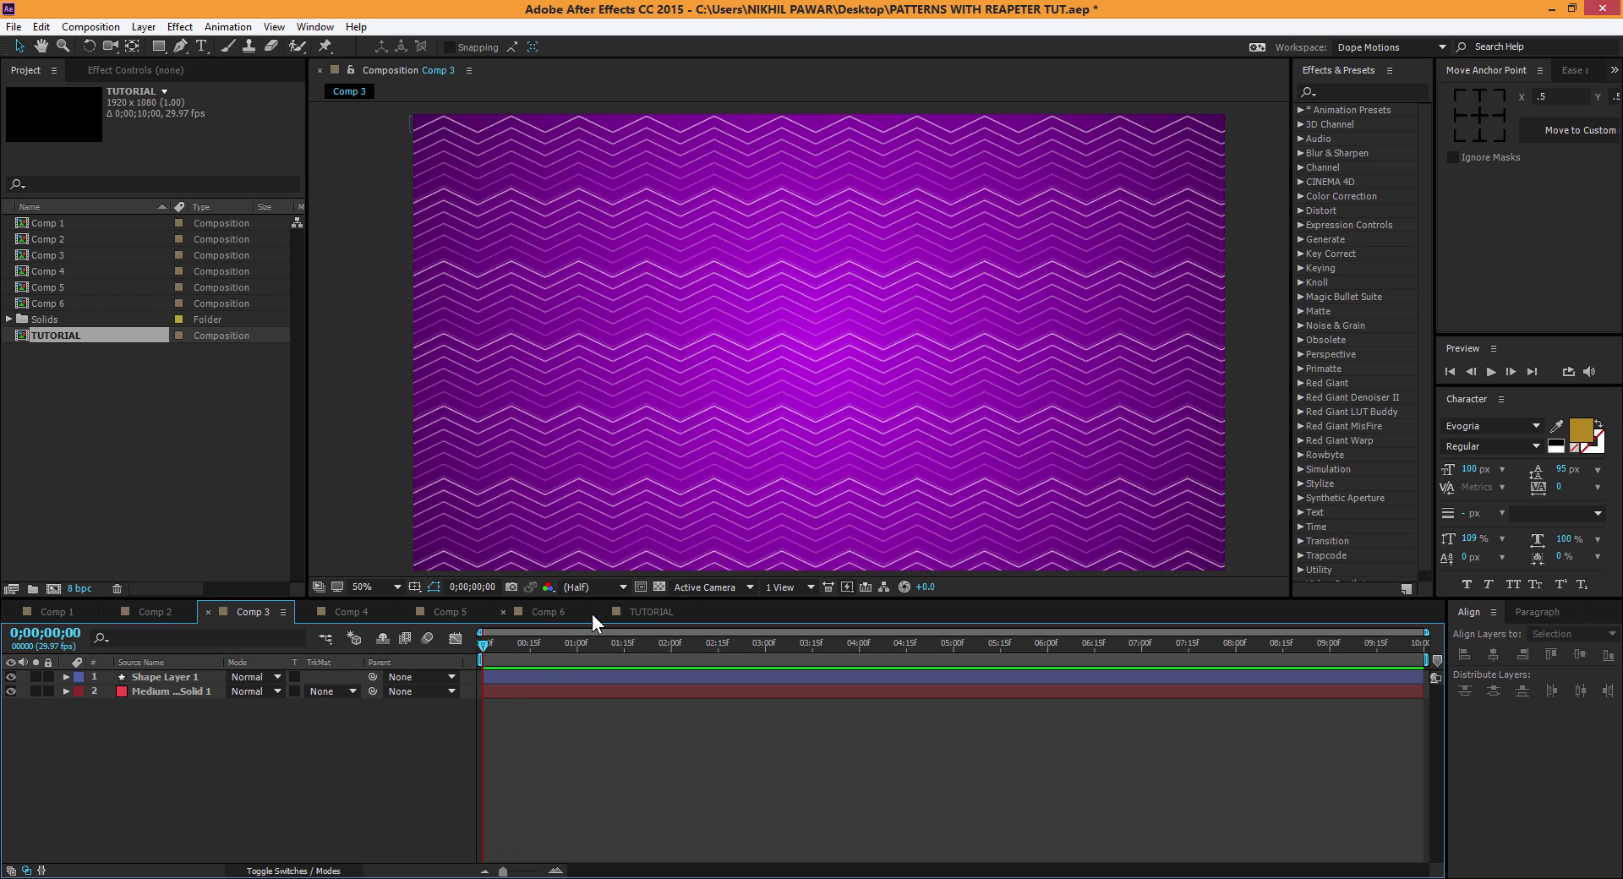
{"action": "left_click", "coordinate": [643, 612]}
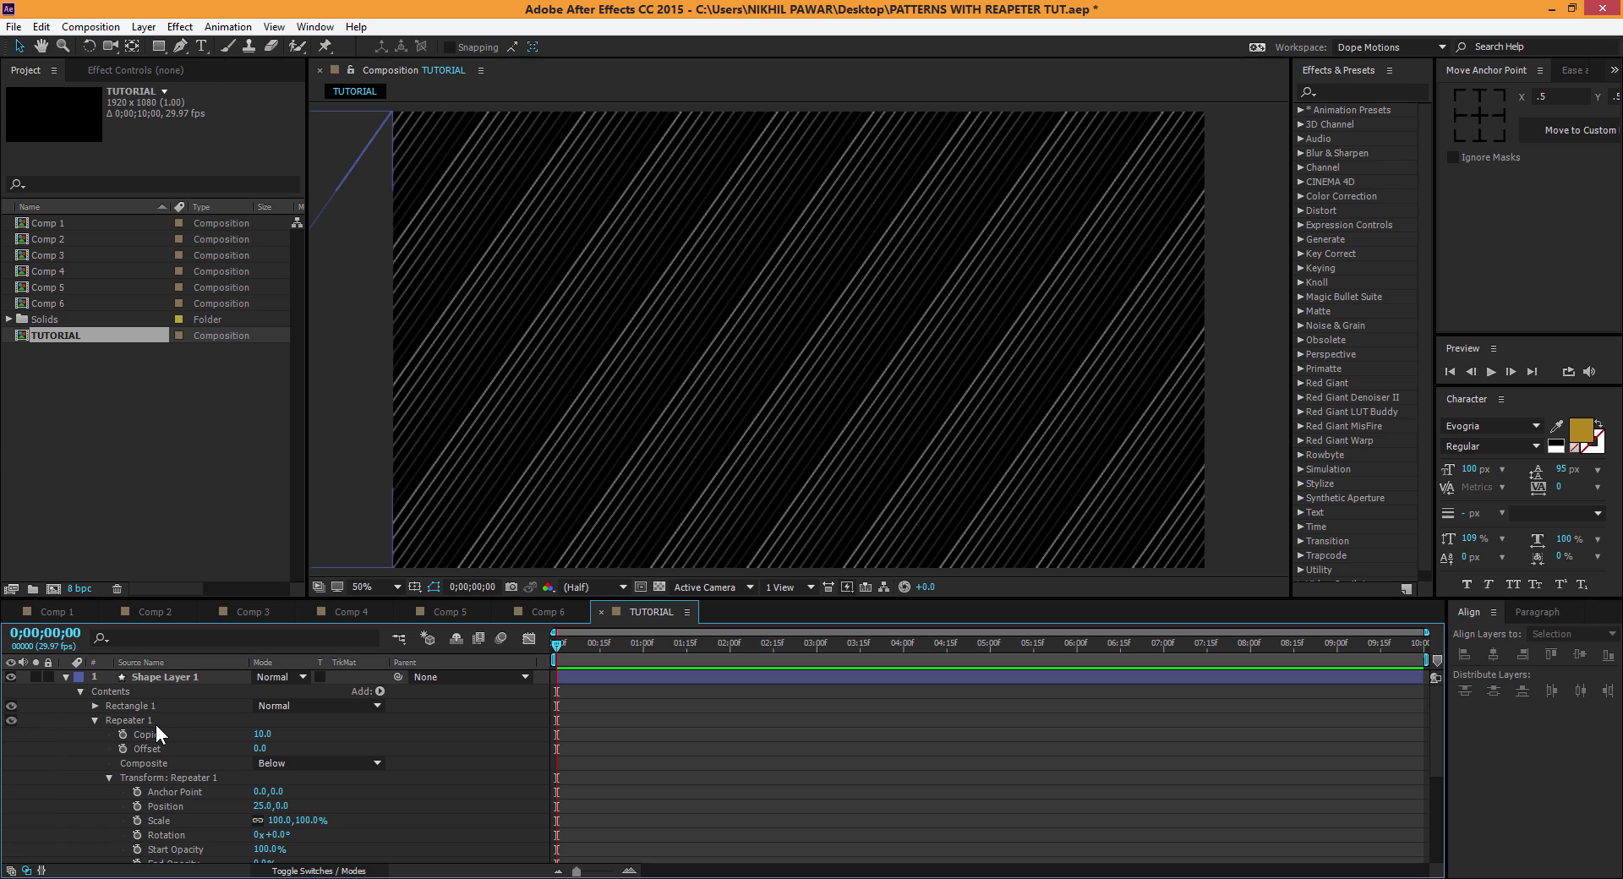
{"action": "left_click", "coordinate": [159, 680]}
{"action": "key", "text": "Delete"}
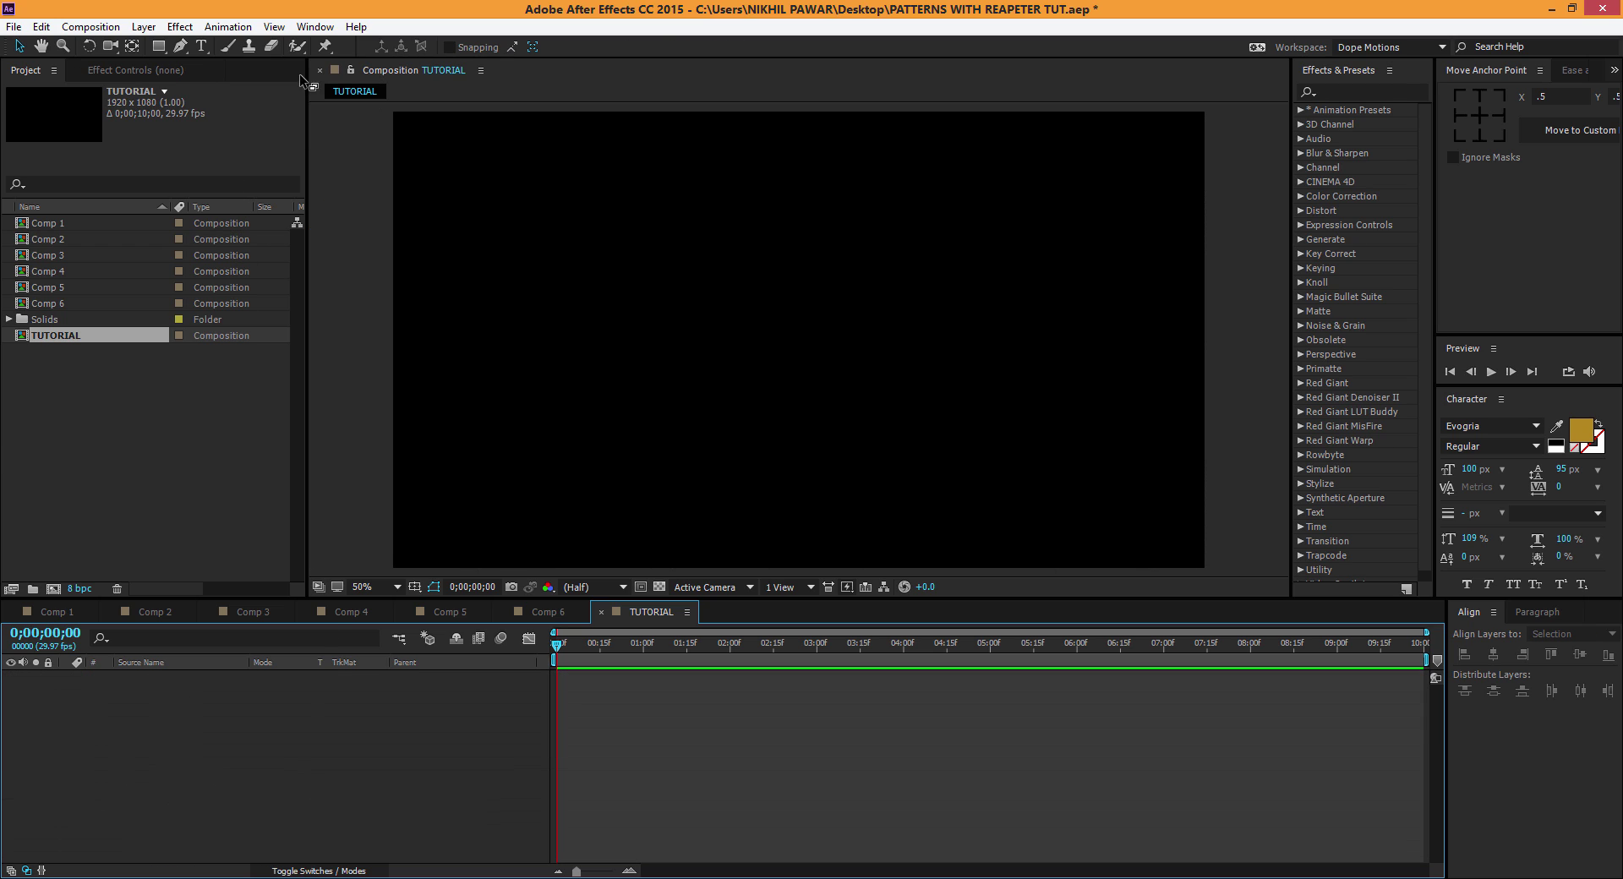
{"action": "left_click", "coordinate": [277, 27]}
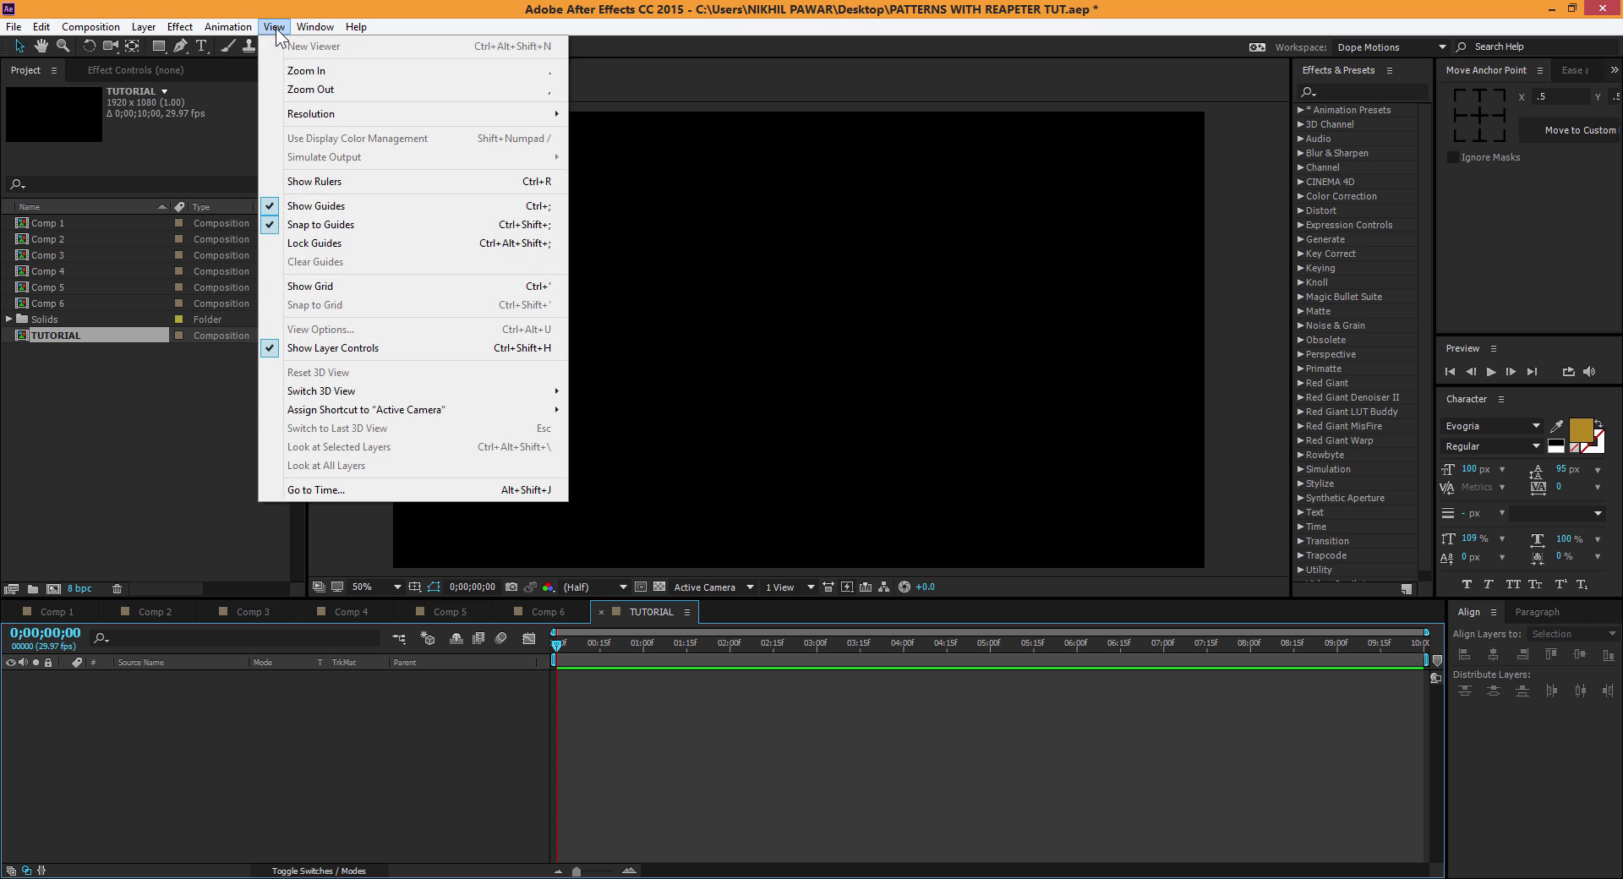
Step: Show the grid and pen-draw a three-point inverted-V open path
{"action": "left_click", "coordinate": [338, 289]}
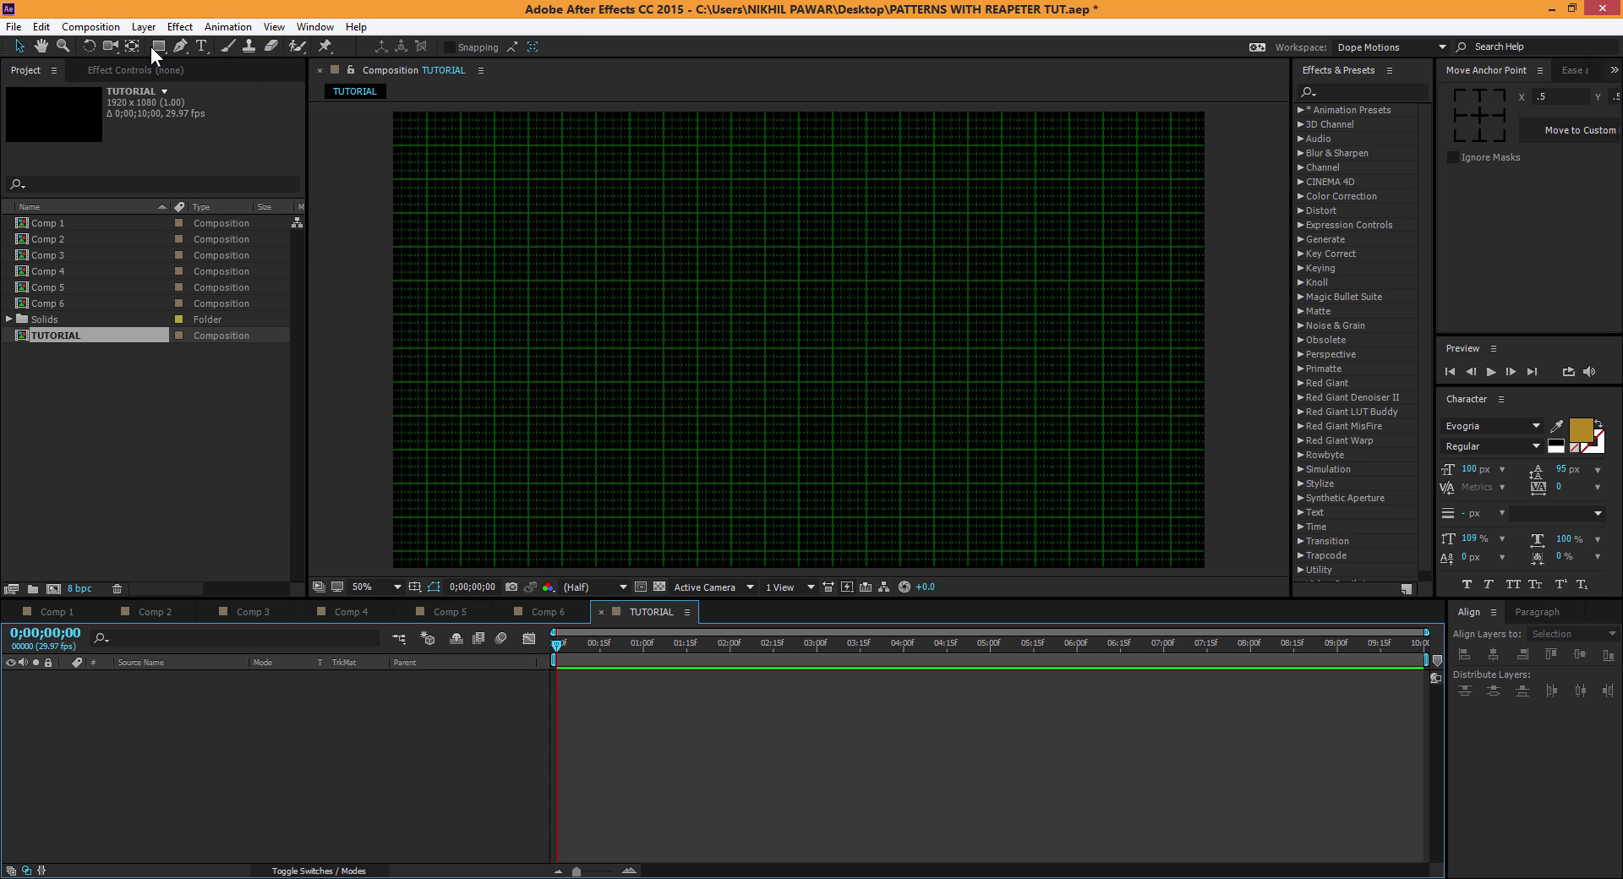
{"action": "left_click", "coordinate": [180, 45]}
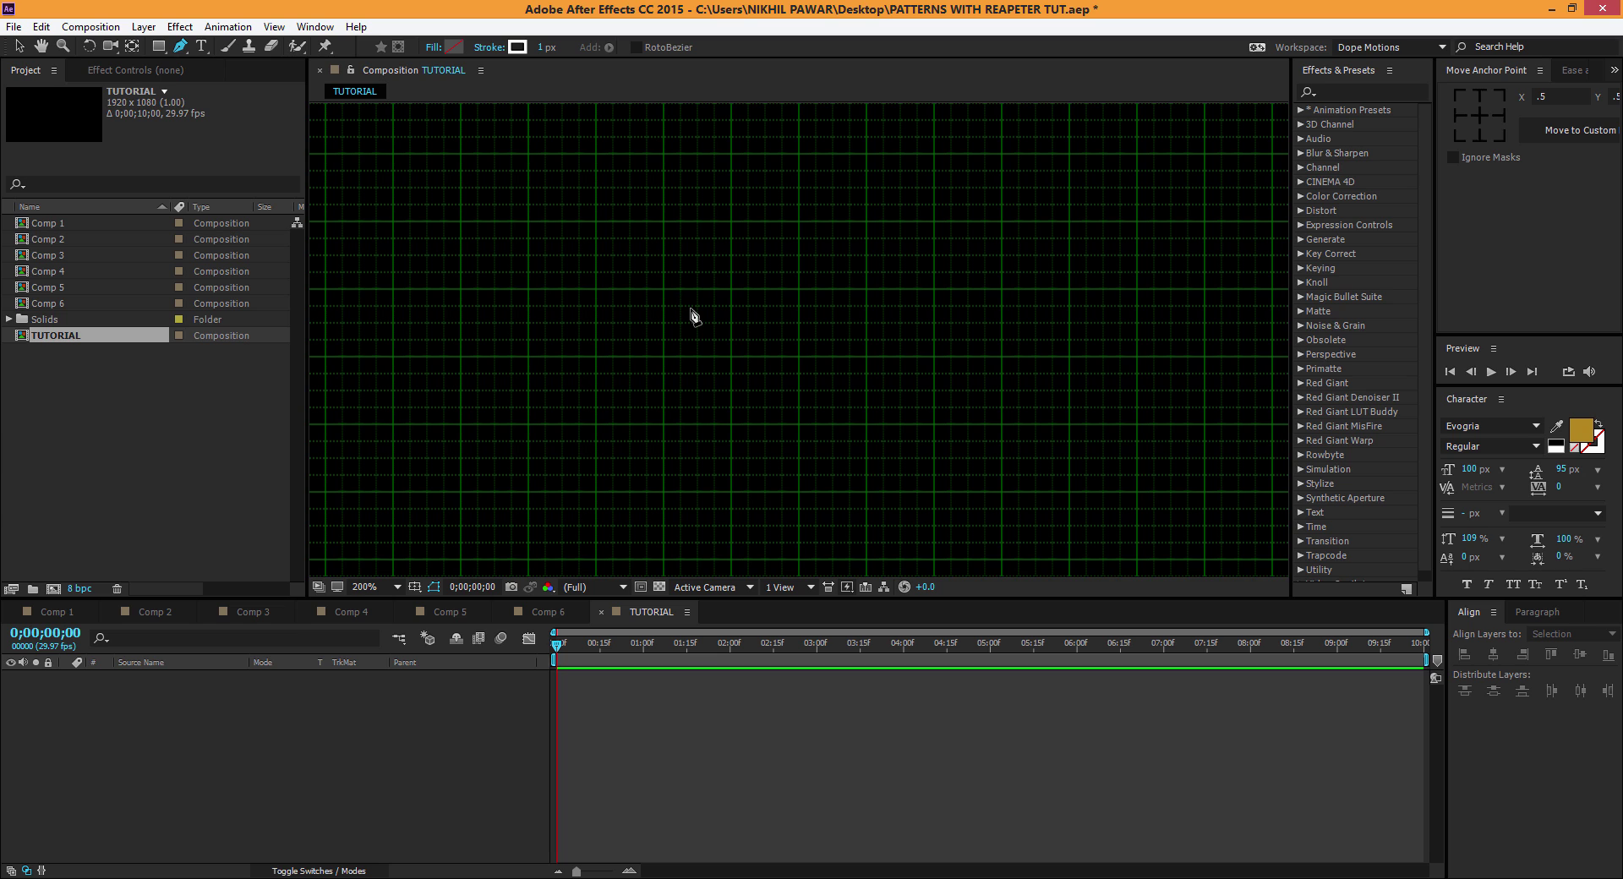
{"action": "left_click", "coordinate": [662, 355]}
{"action": "left_click", "coordinate": [799, 291]}
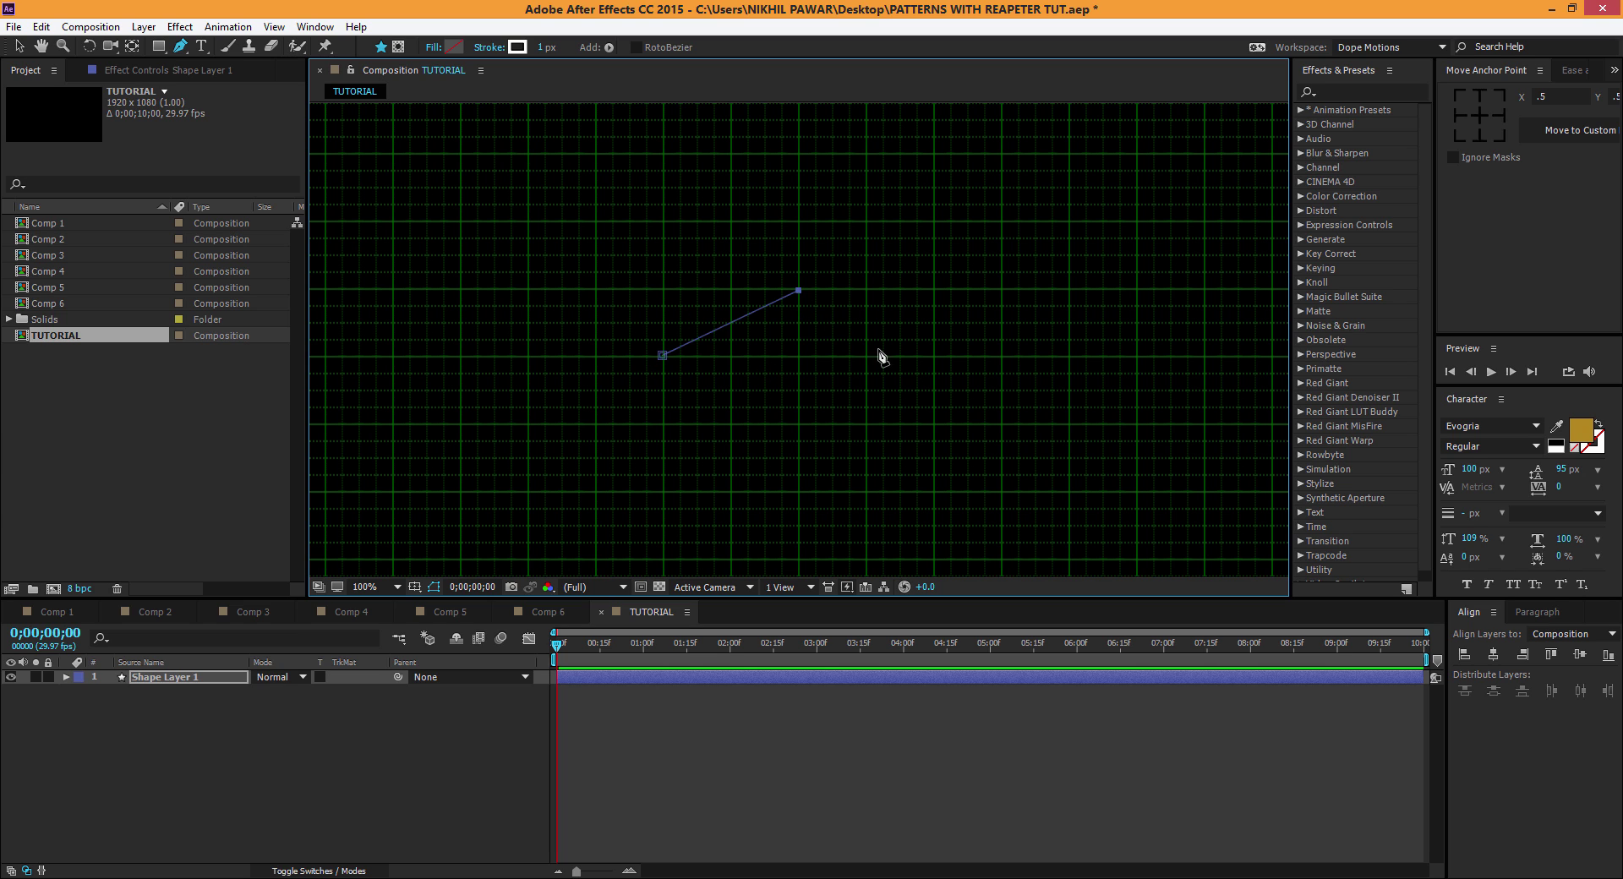
{"action": "left_click", "coordinate": [935, 356]}
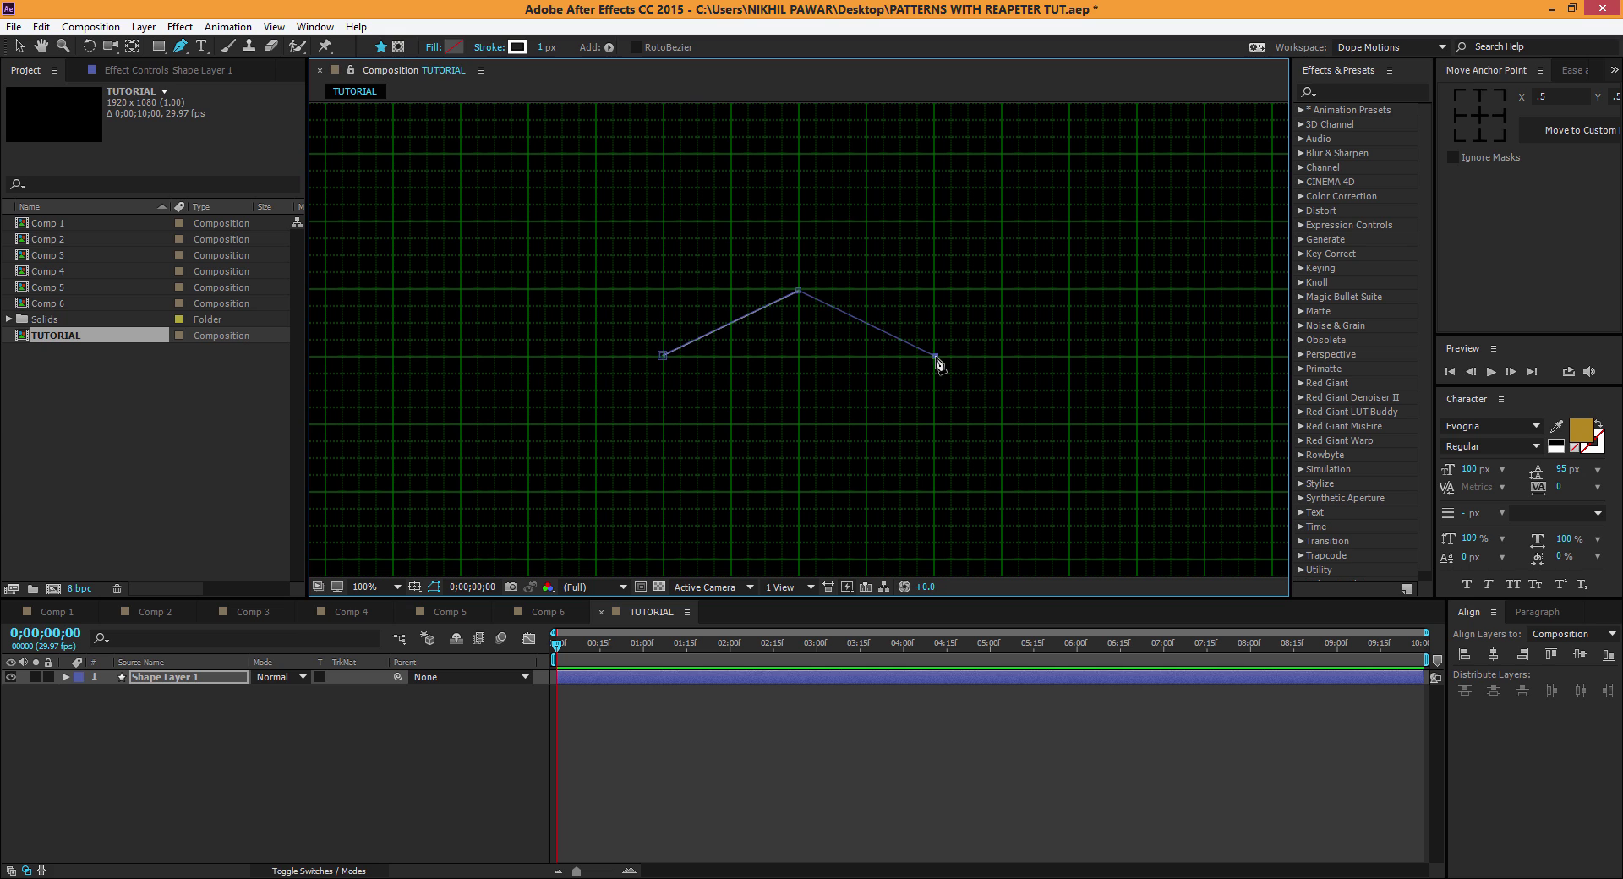
Step: Return to the Selection tool, hide the grid, and select the new Shape Layer 1
{"action": "left_click", "coordinate": [19, 46]}
{"action": "left_click", "coordinate": [343, 776]}
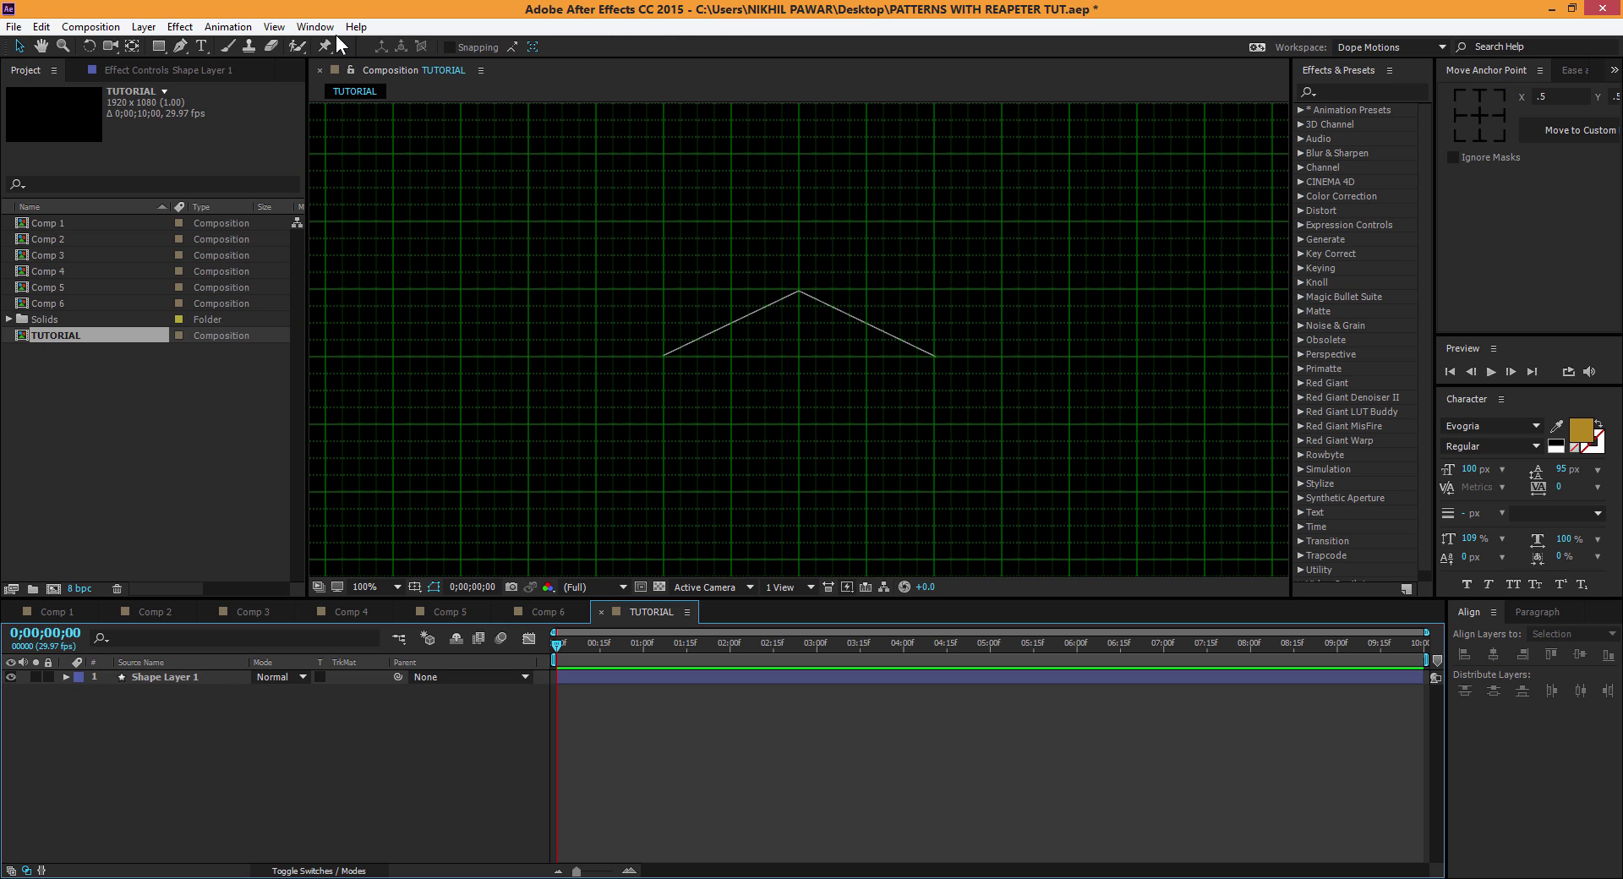
{"action": "left_click", "coordinate": [278, 25]}
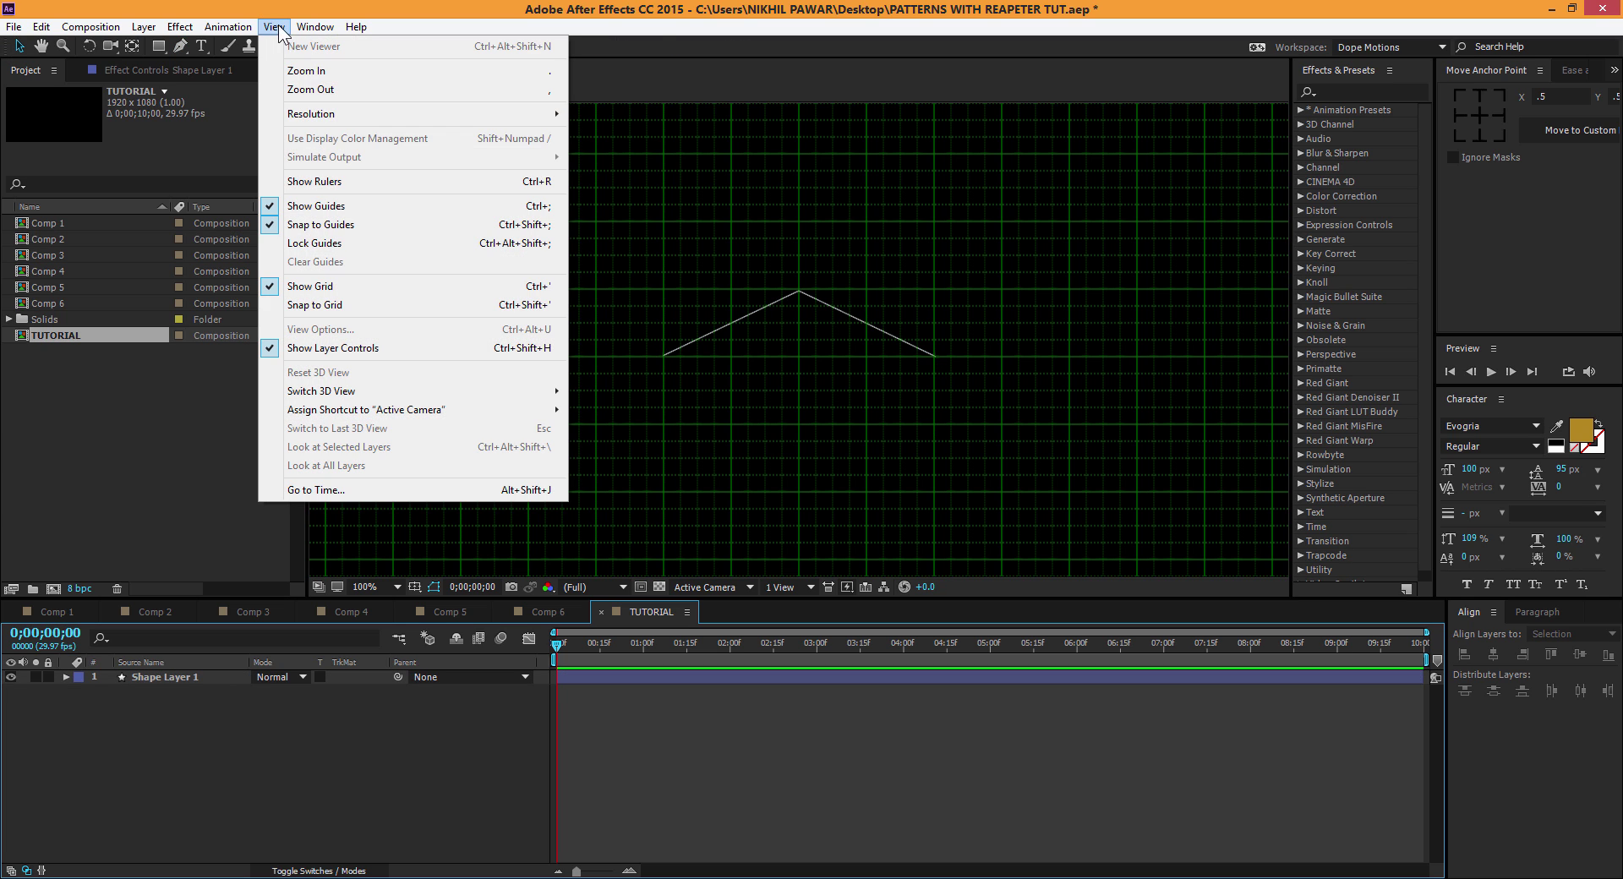
{"action": "left_click", "coordinate": [308, 285]}
{"action": "left_click", "coordinate": [189, 678]}
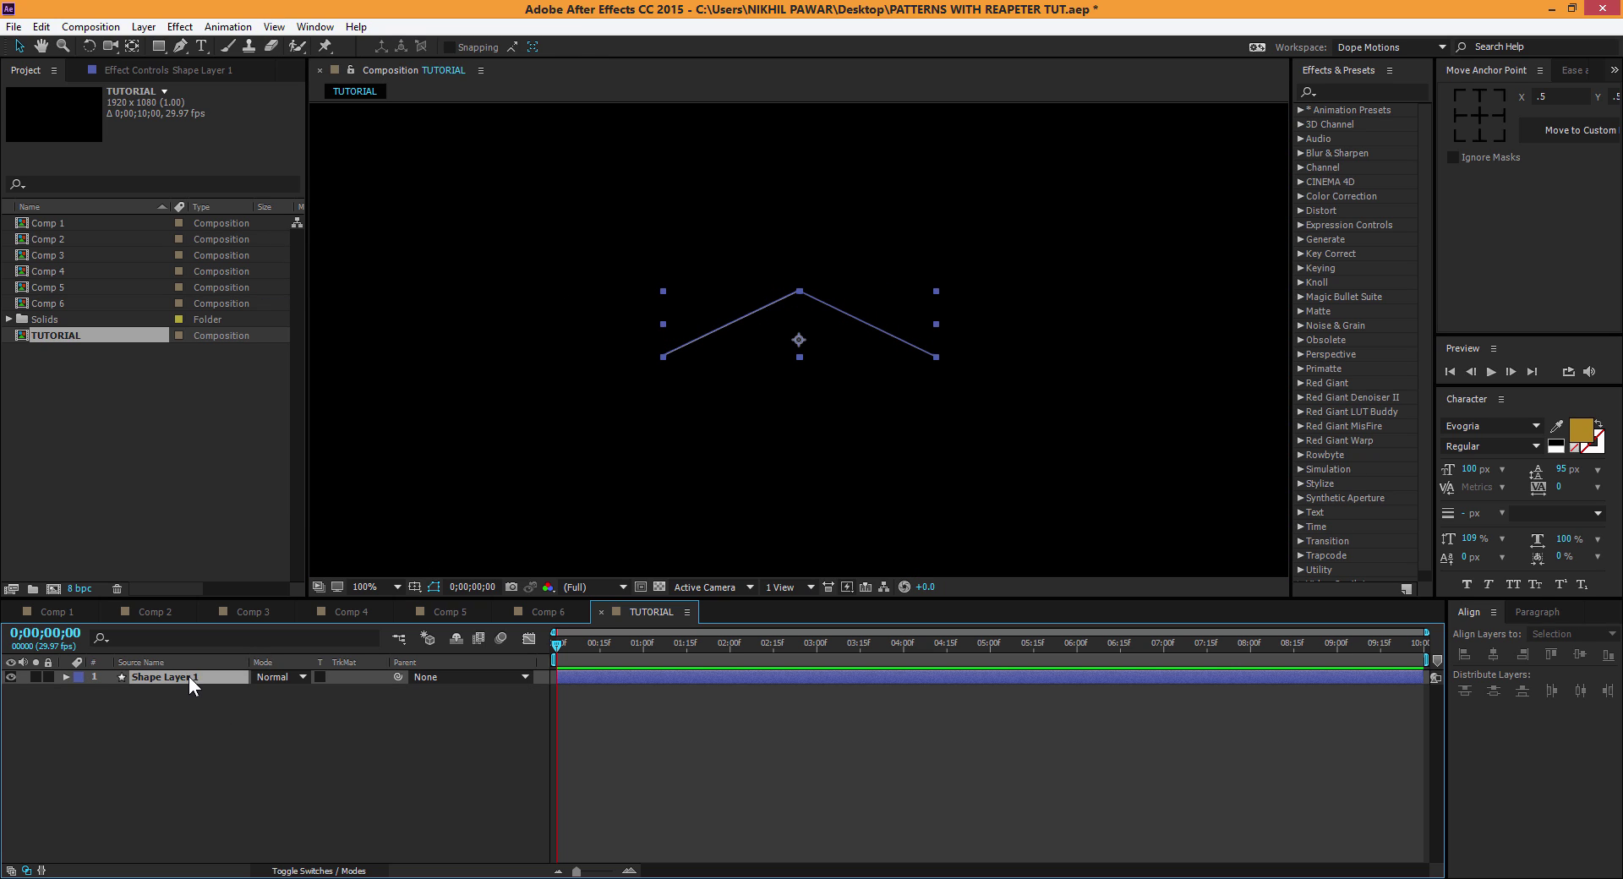
Step: Add a Repeater to the chevron shape layer
{"action": "left_click", "coordinate": [679, 47]}
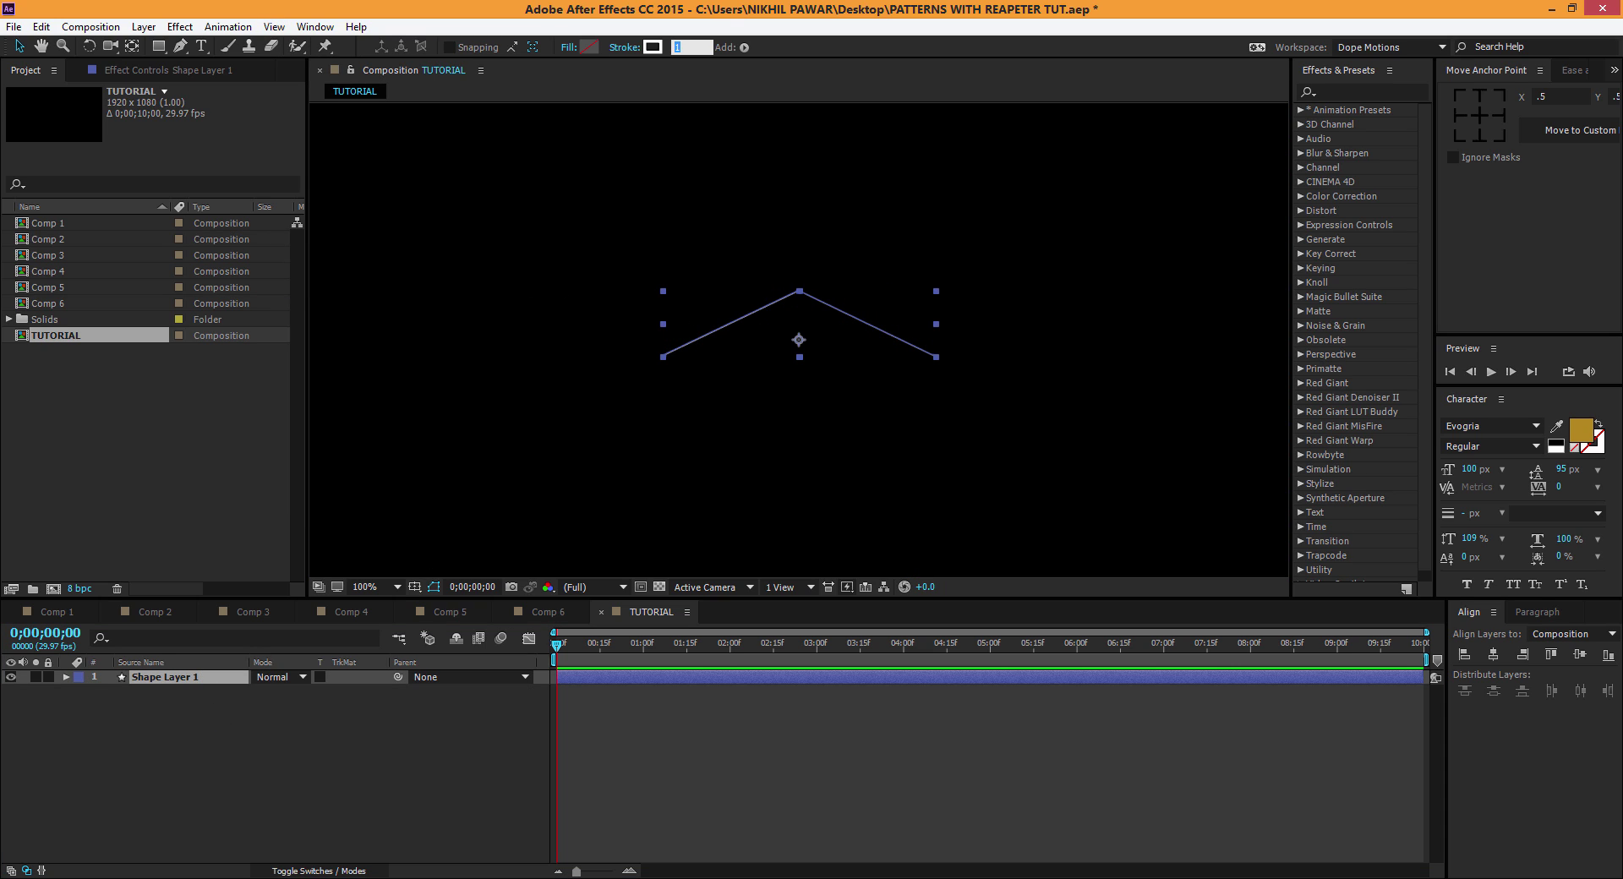
{"action": "left_click", "coordinate": [279, 767]}
{"action": "key", "text": "comma"}
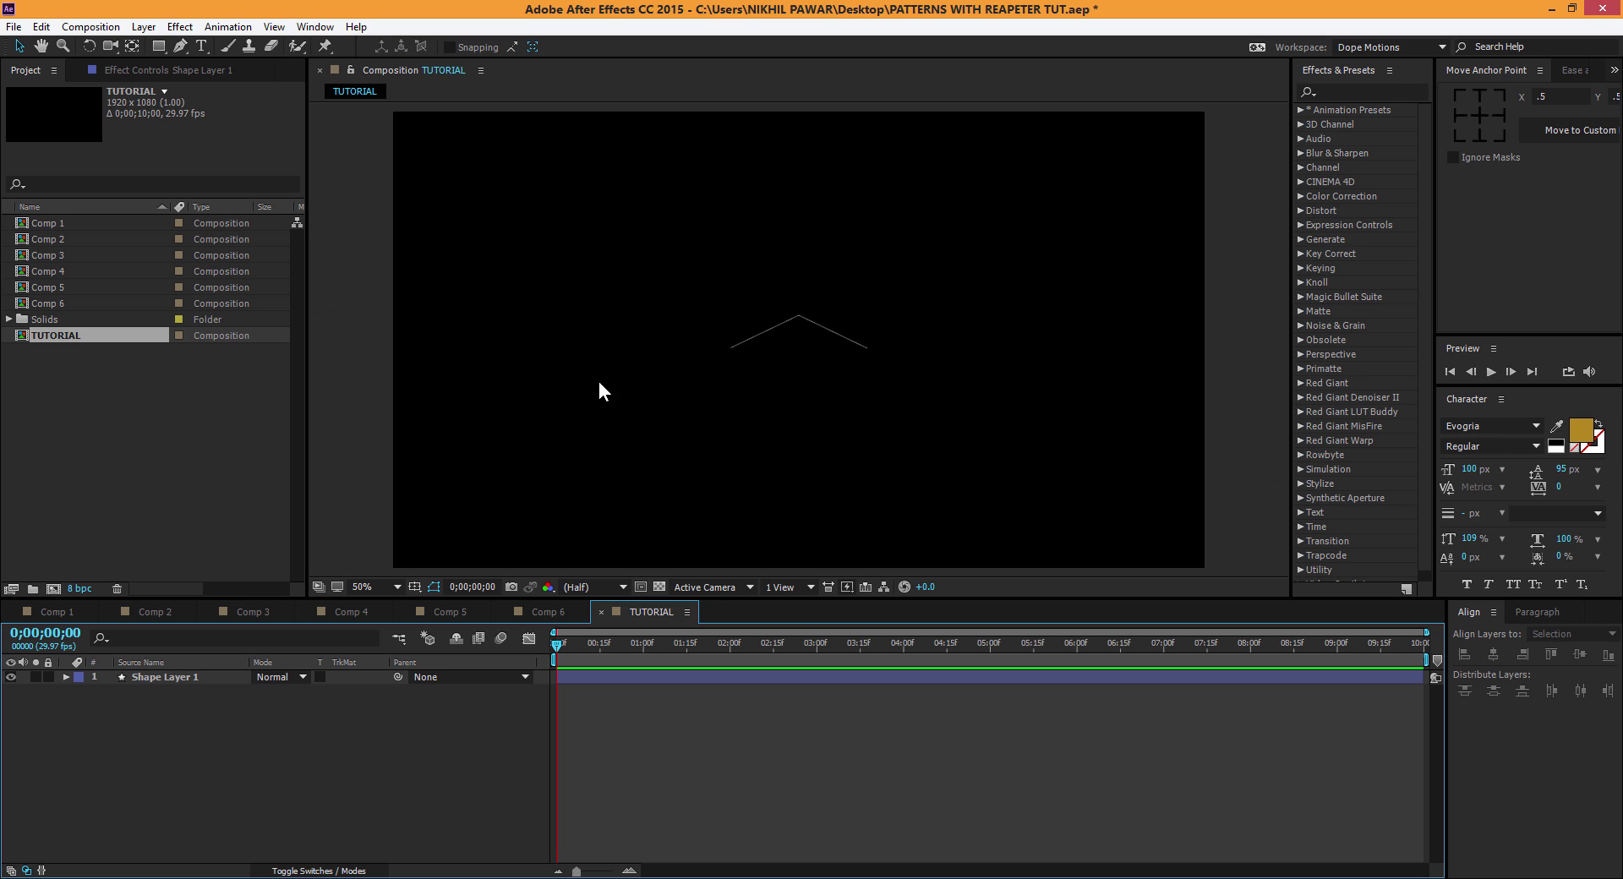
{"action": "left_click", "coordinate": [66, 677]}
{"action": "left_click", "coordinate": [383, 692]}
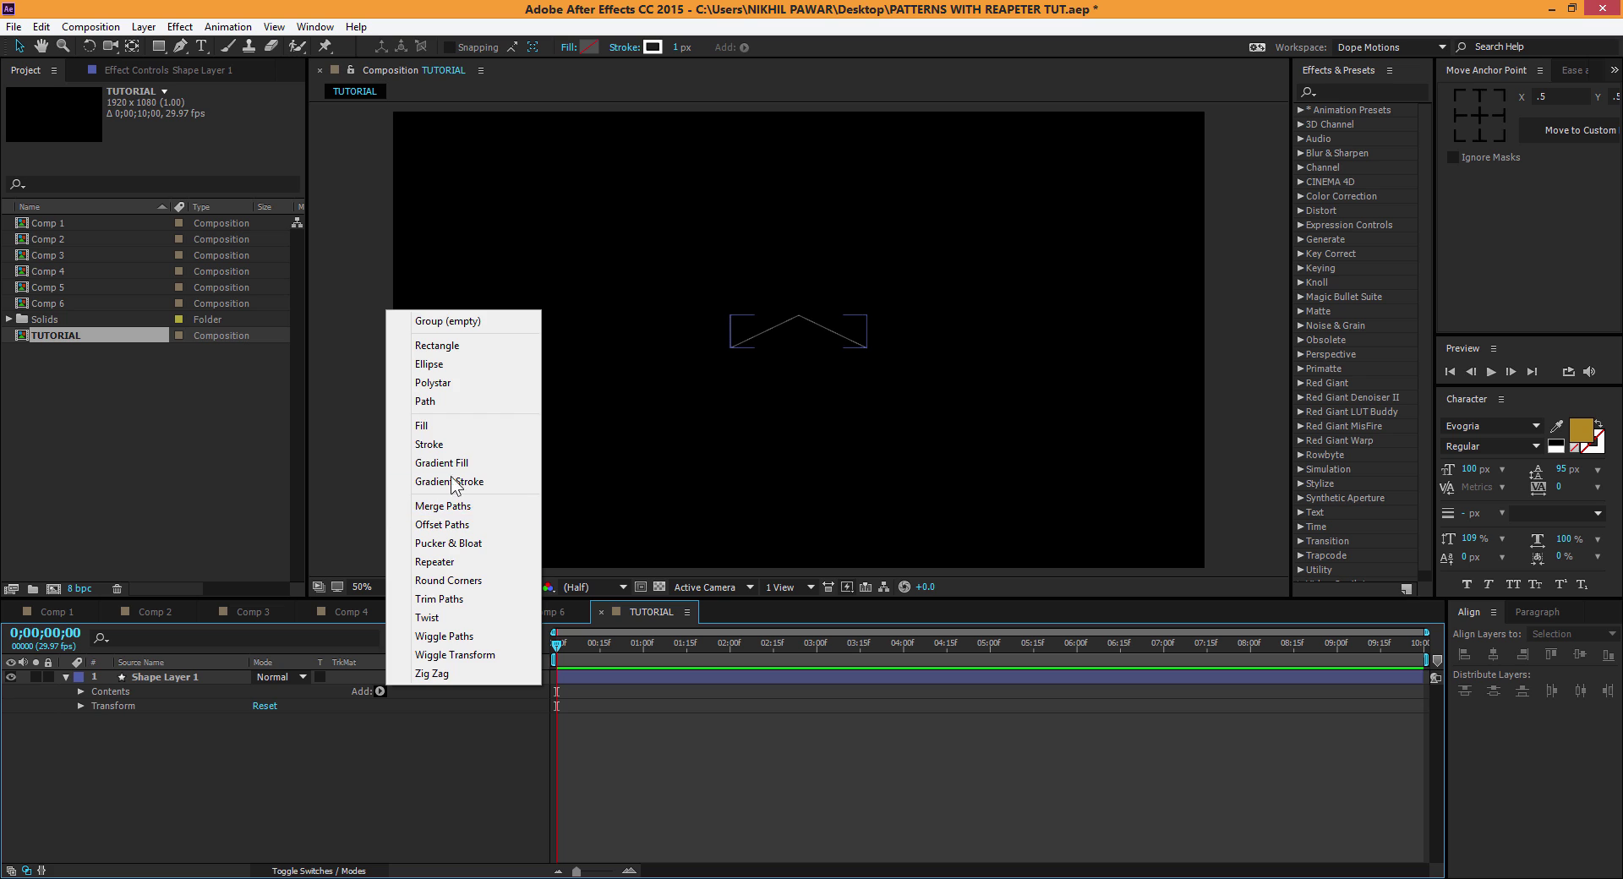
{"action": "left_click", "coordinate": [446, 565]}
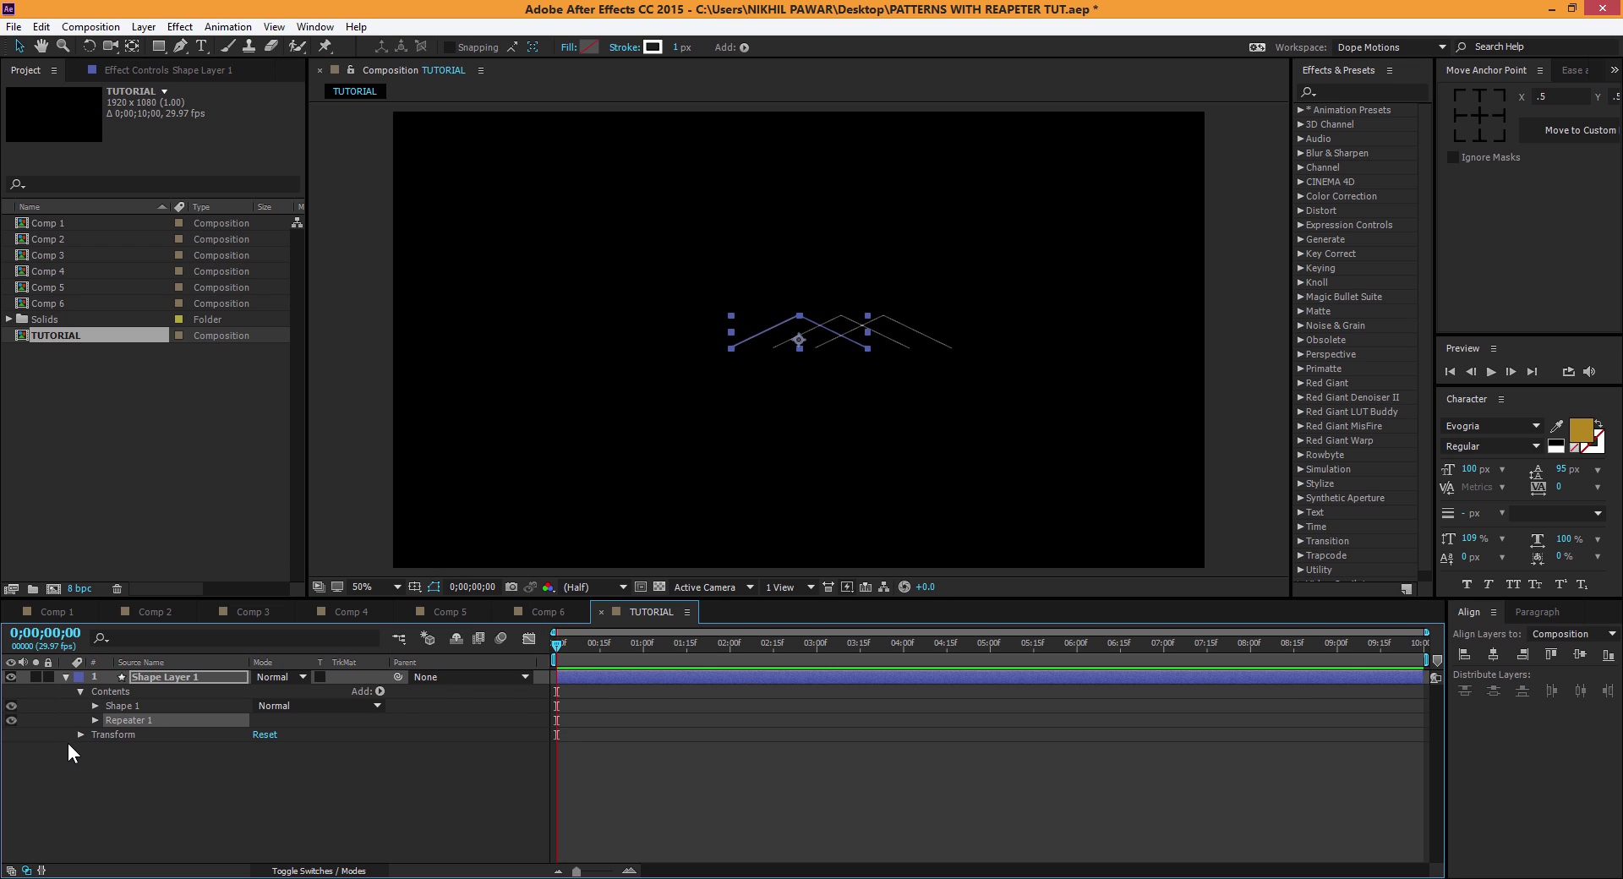
Step: Set Repeater 1 to 20 copies, keeping its offset at 0
{"action": "left_click", "coordinate": [94, 719]}
{"action": "left_click", "coordinate": [260, 735]}
{"action": "key", "text": "Return"}
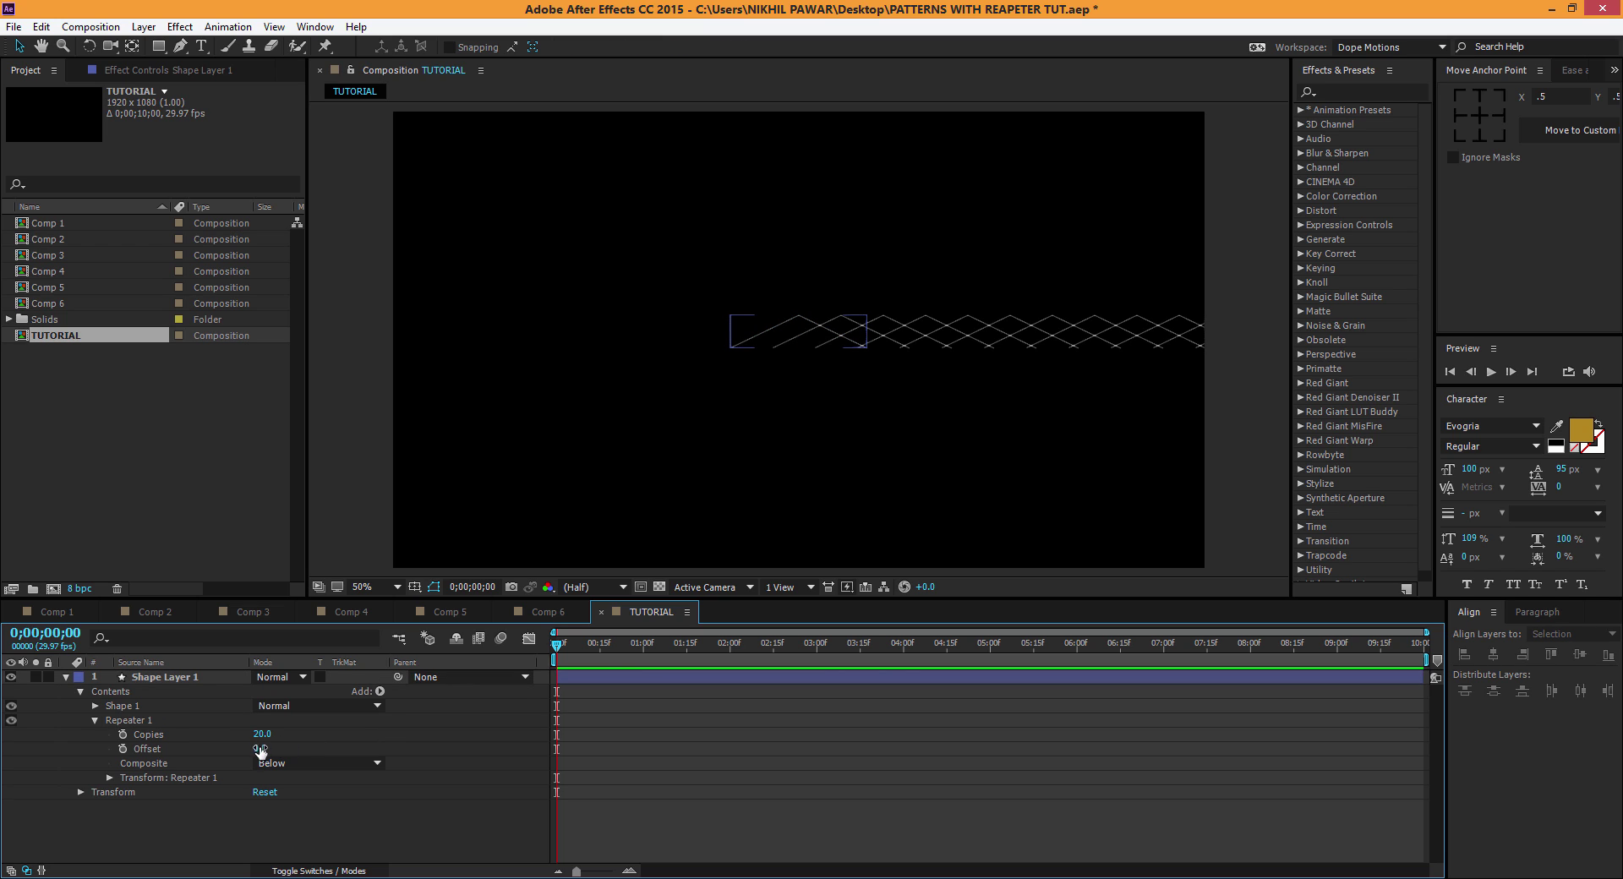
{"action": "left_click", "coordinate": [260, 749]}
{"action": "left_click", "coordinate": [265, 748]}
{"action": "left_click_drag", "start_coordinate": [259, 749], "coordinate": [309, 752]}
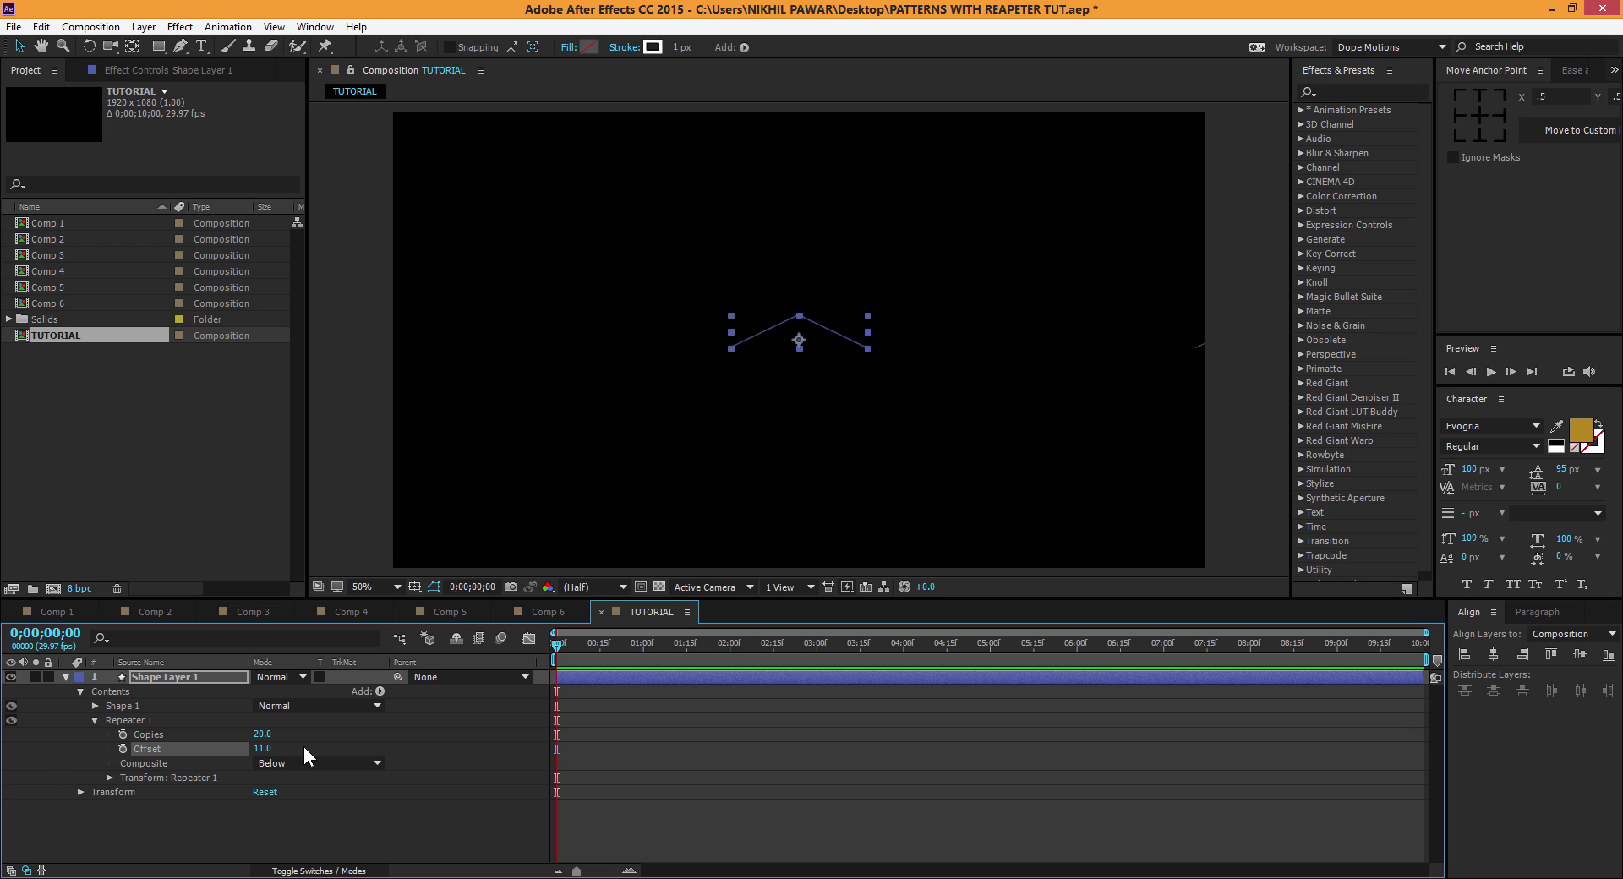
{"action": "key", "text": "ctrl+z"}
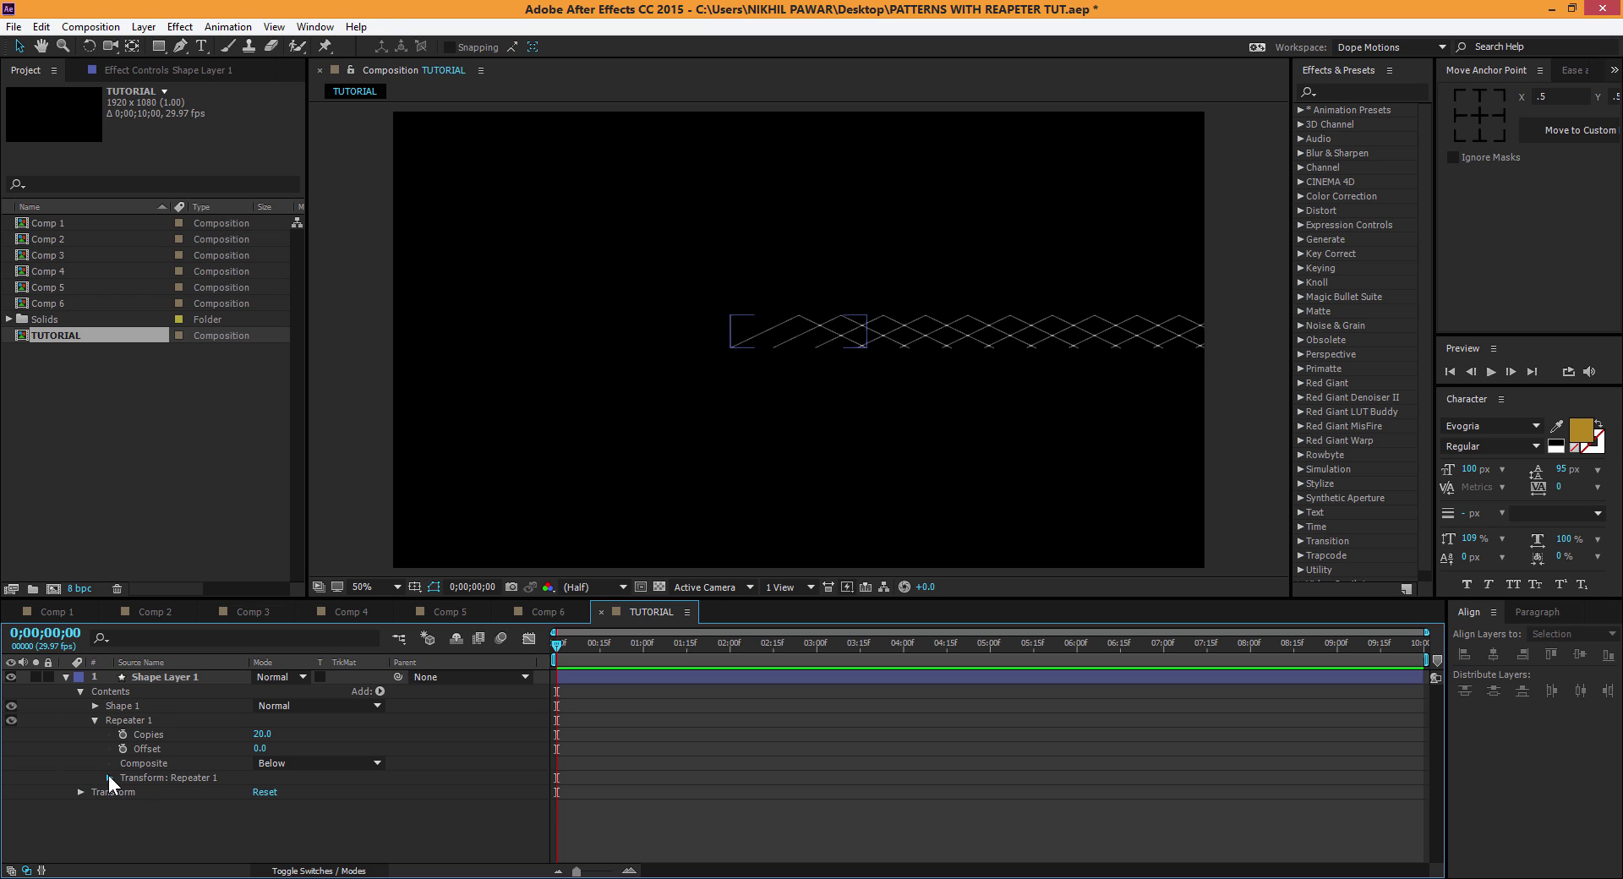
{"action": "left_click", "coordinate": [108, 777]}
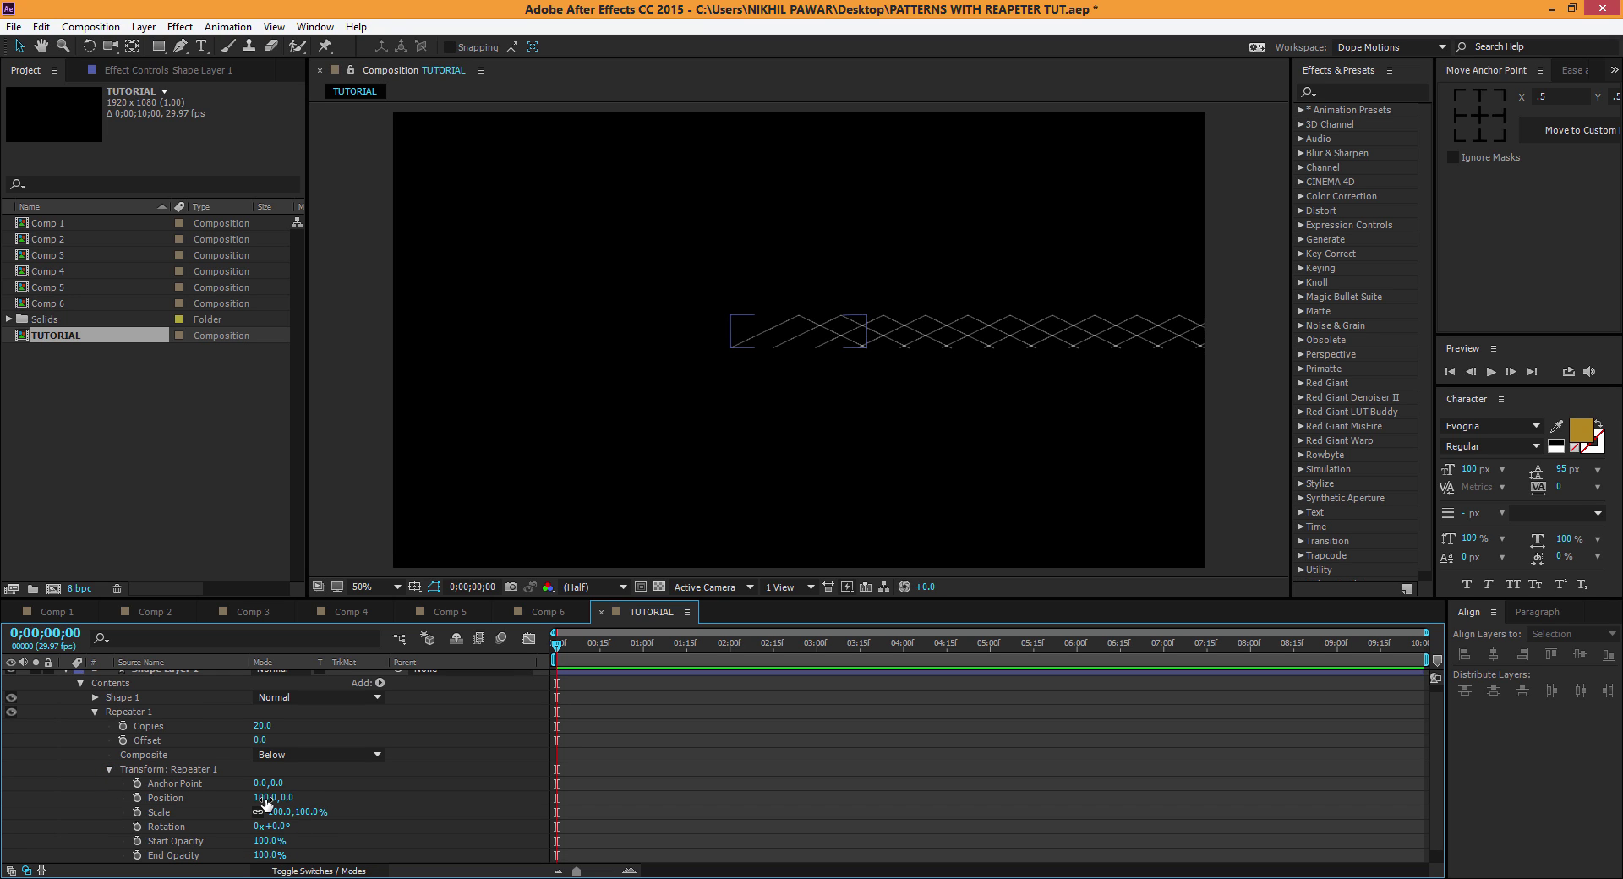
Step: Space the chevron copies 325 apart and move the zigzag to the comp's top-left edge
{"action": "left_click_drag", "start_coordinate": [271, 797], "coordinate": [463, 810]}
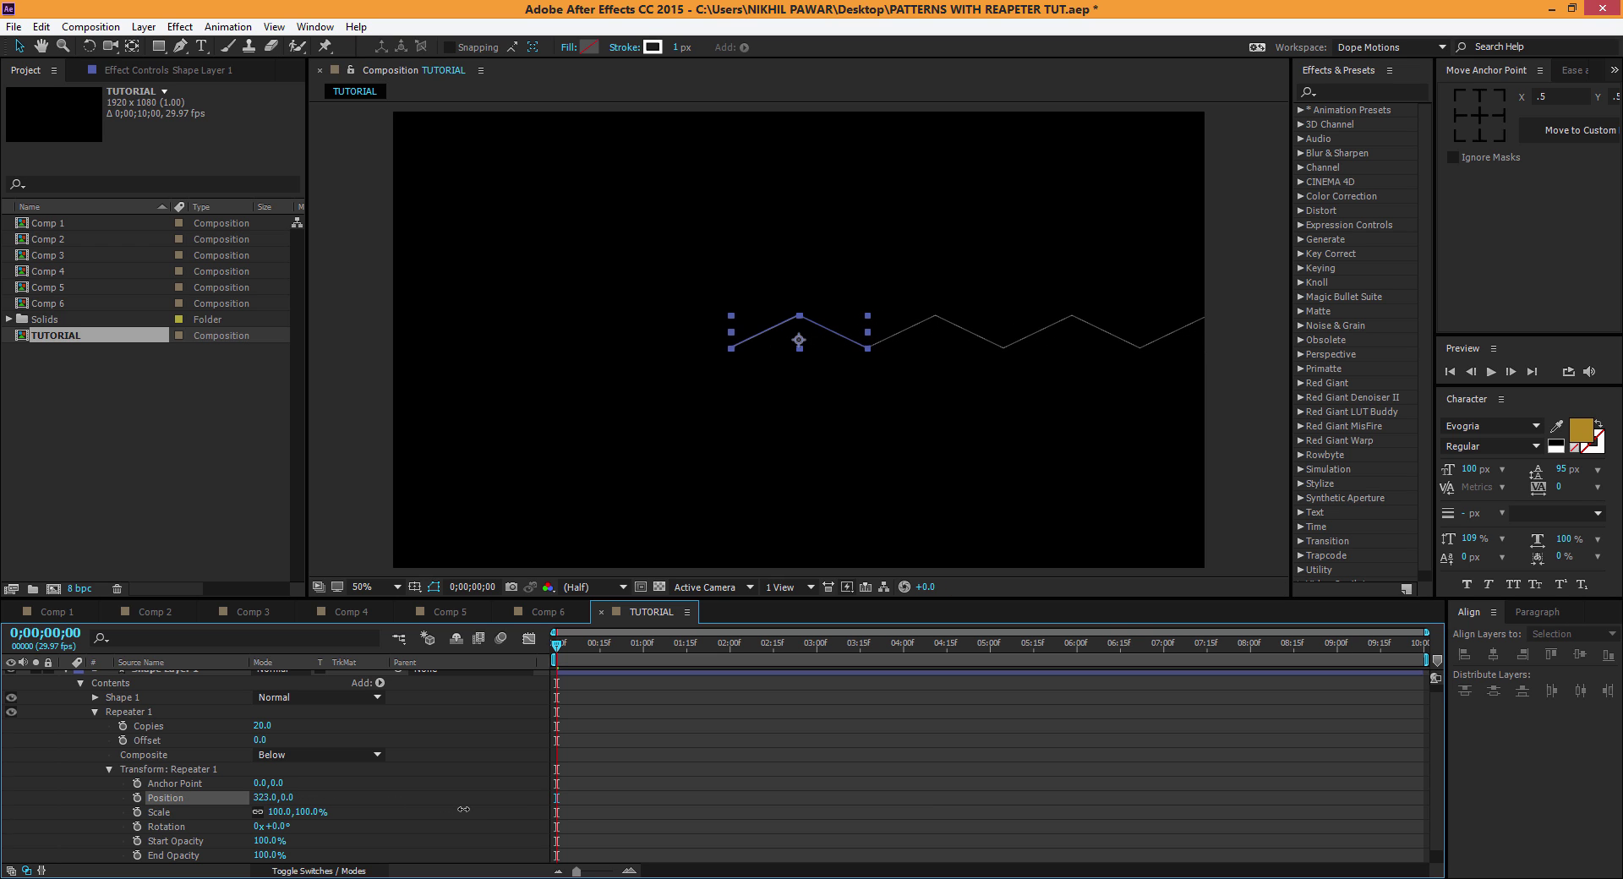
{"action": "left_click", "coordinate": [103, 670]}
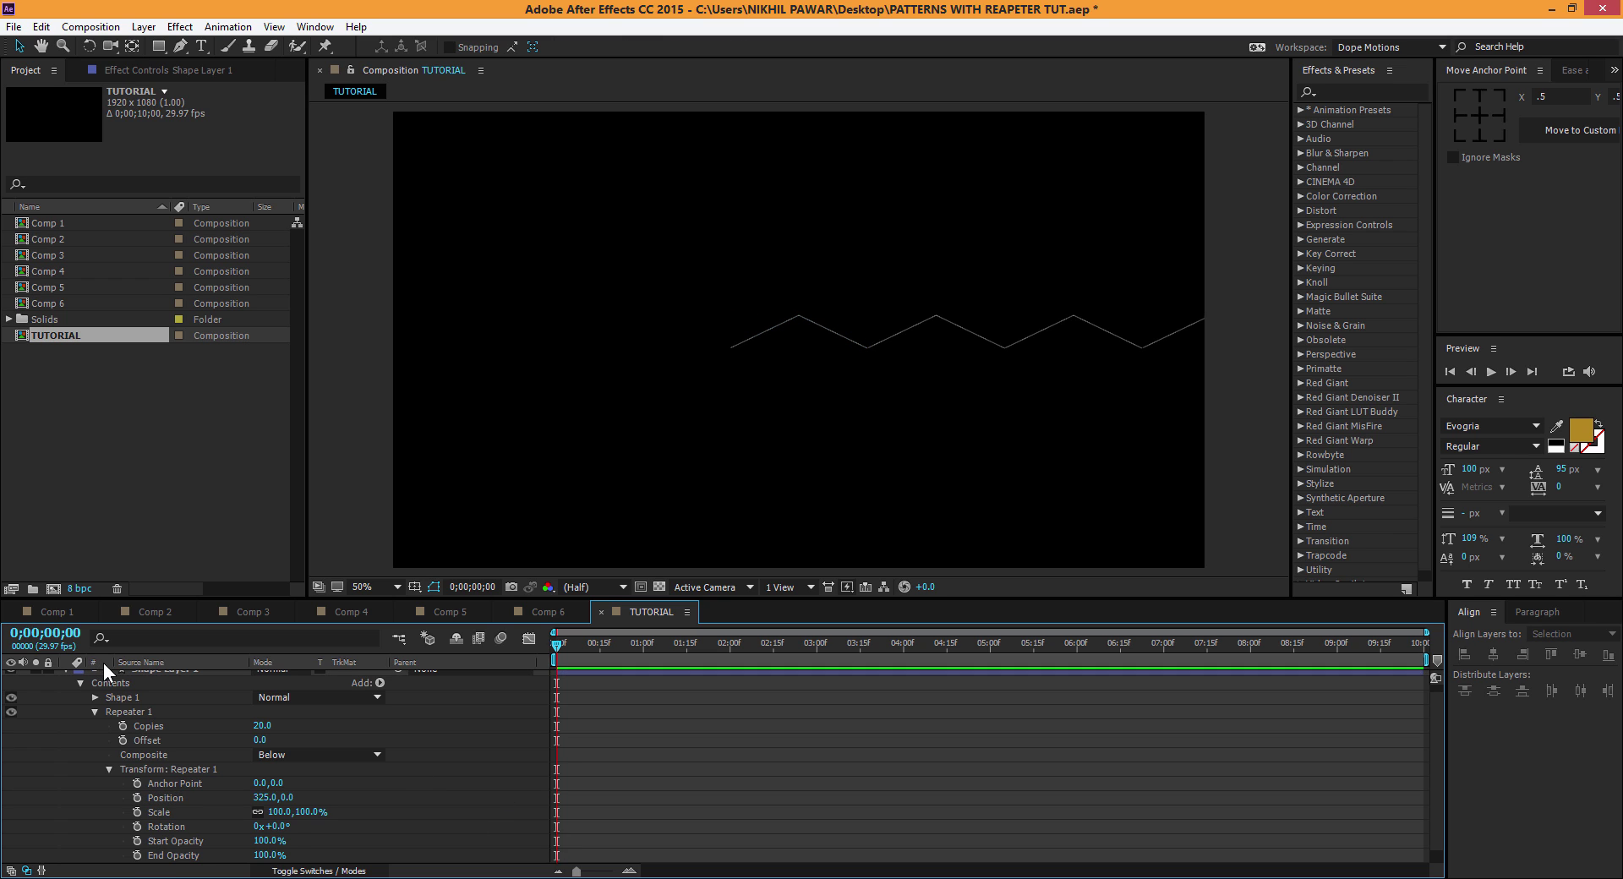
{"action": "left_click", "coordinate": [149, 677]}
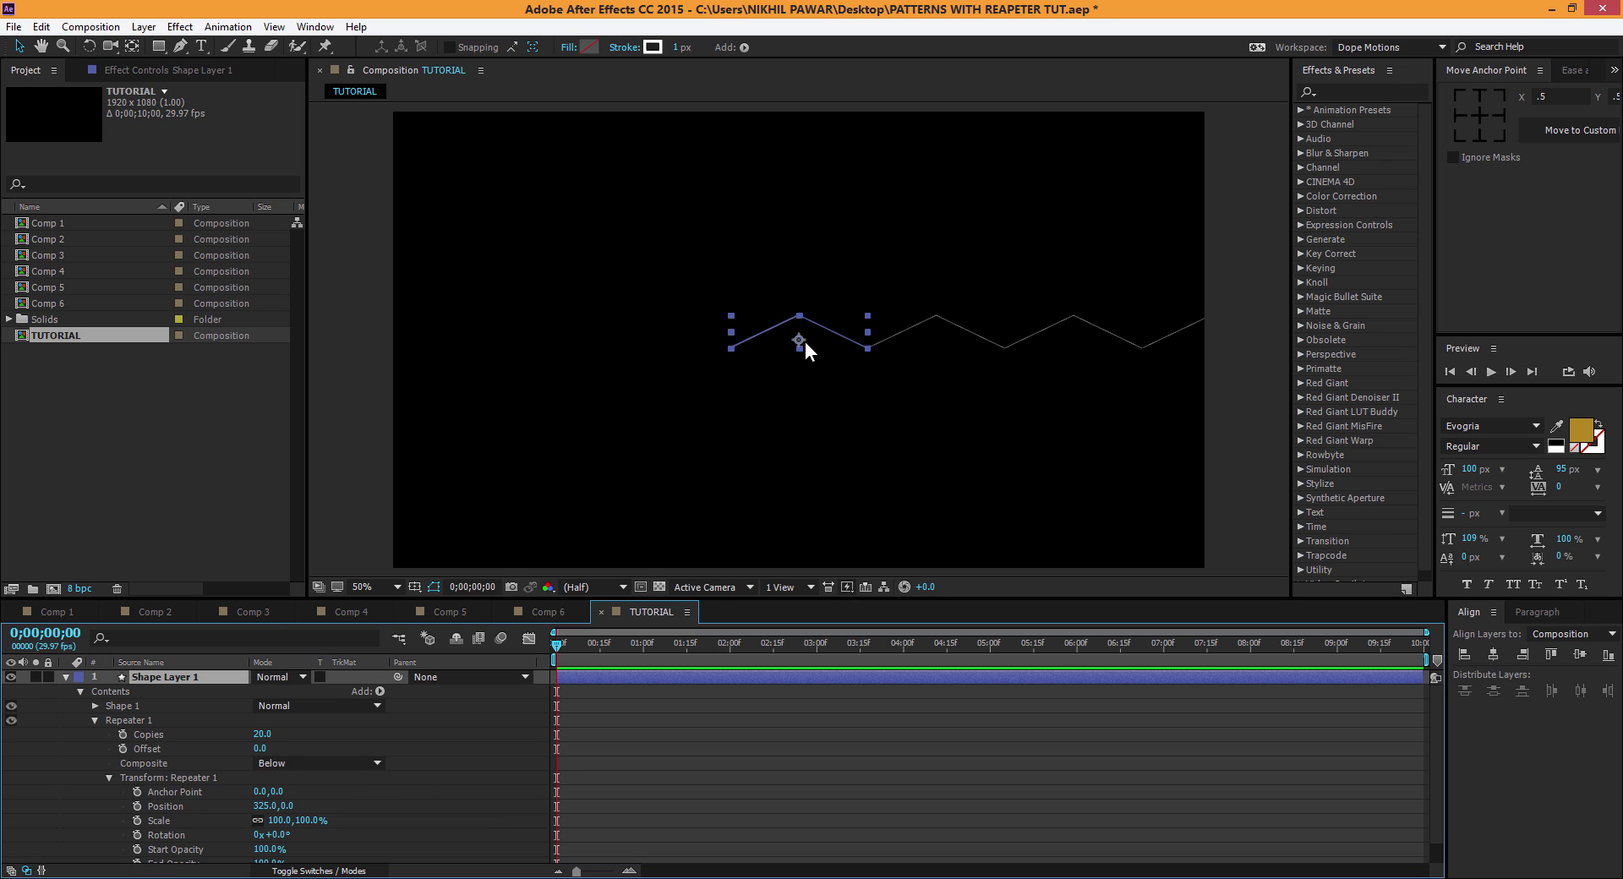
{"action": "left_click_drag", "start_coordinate": [798, 342], "coordinate": [464, 140]}
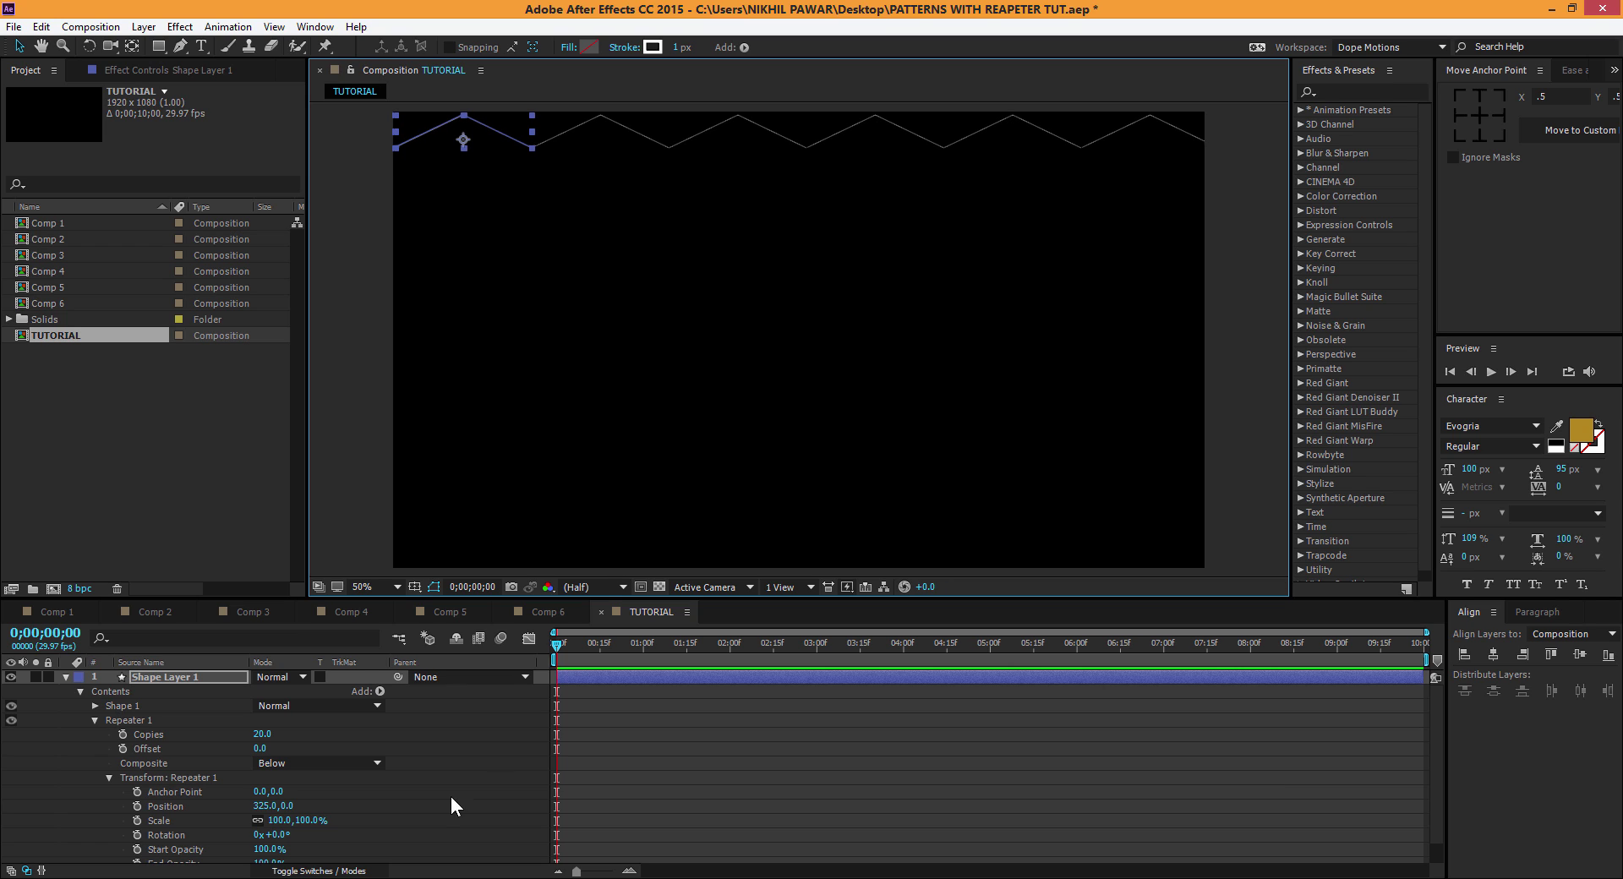
Step: Scale the zigzag layer to 53% and set its stroke width to 3 px
{"action": "key", "text": "s"}
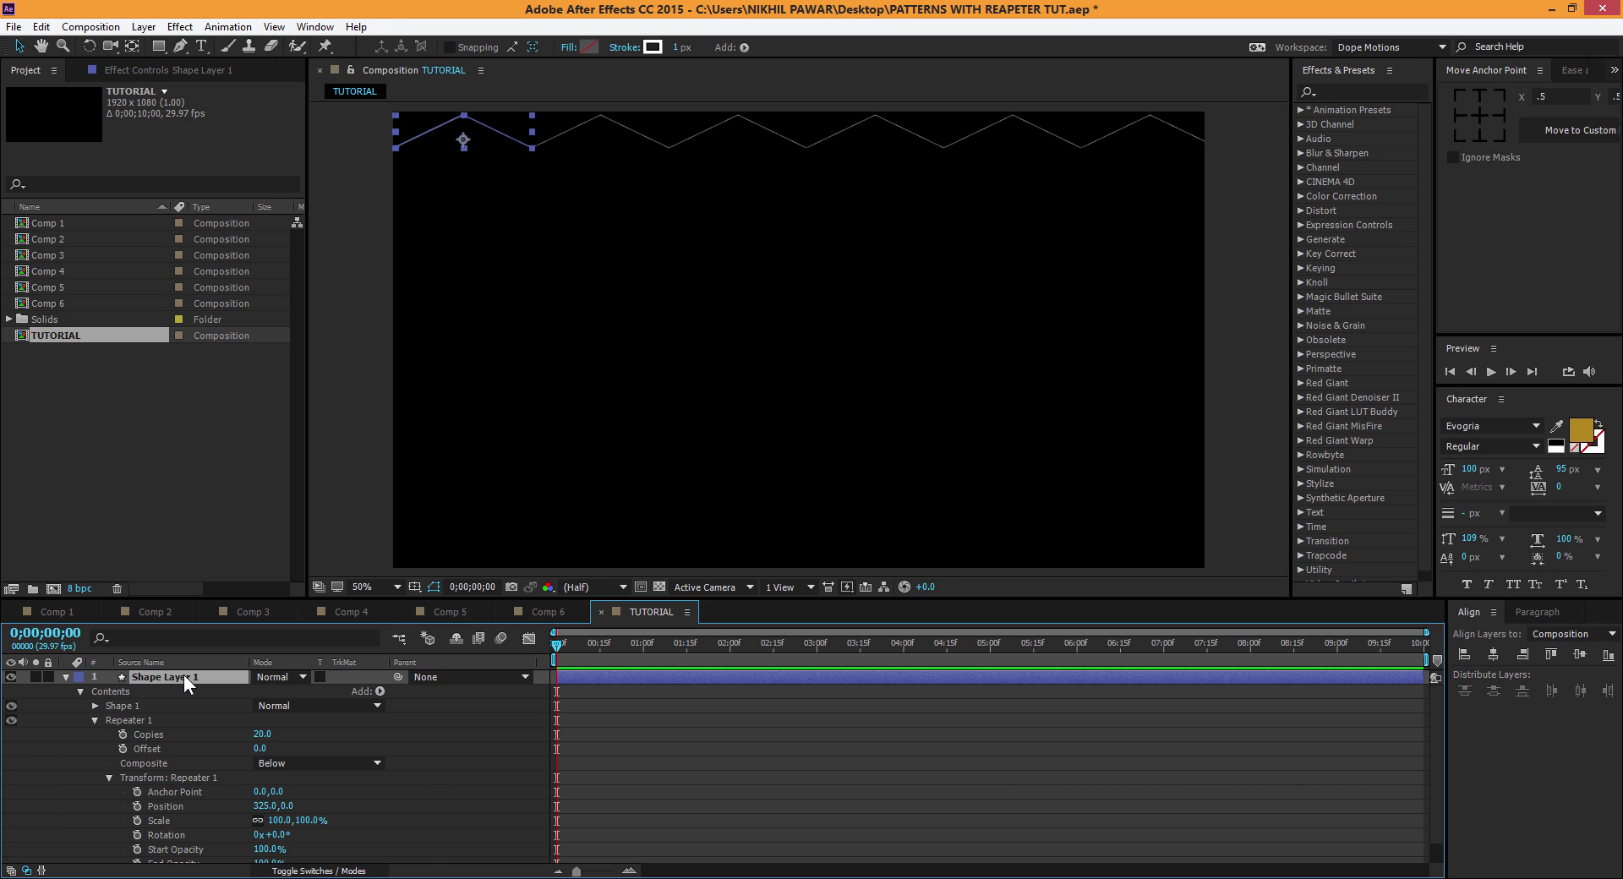
{"action": "left_click_drag", "start_coordinate": [296, 691], "coordinate": [257, 694]}
{"action": "left_click", "coordinate": [164, 708]}
{"action": "left_click", "coordinate": [177, 682]}
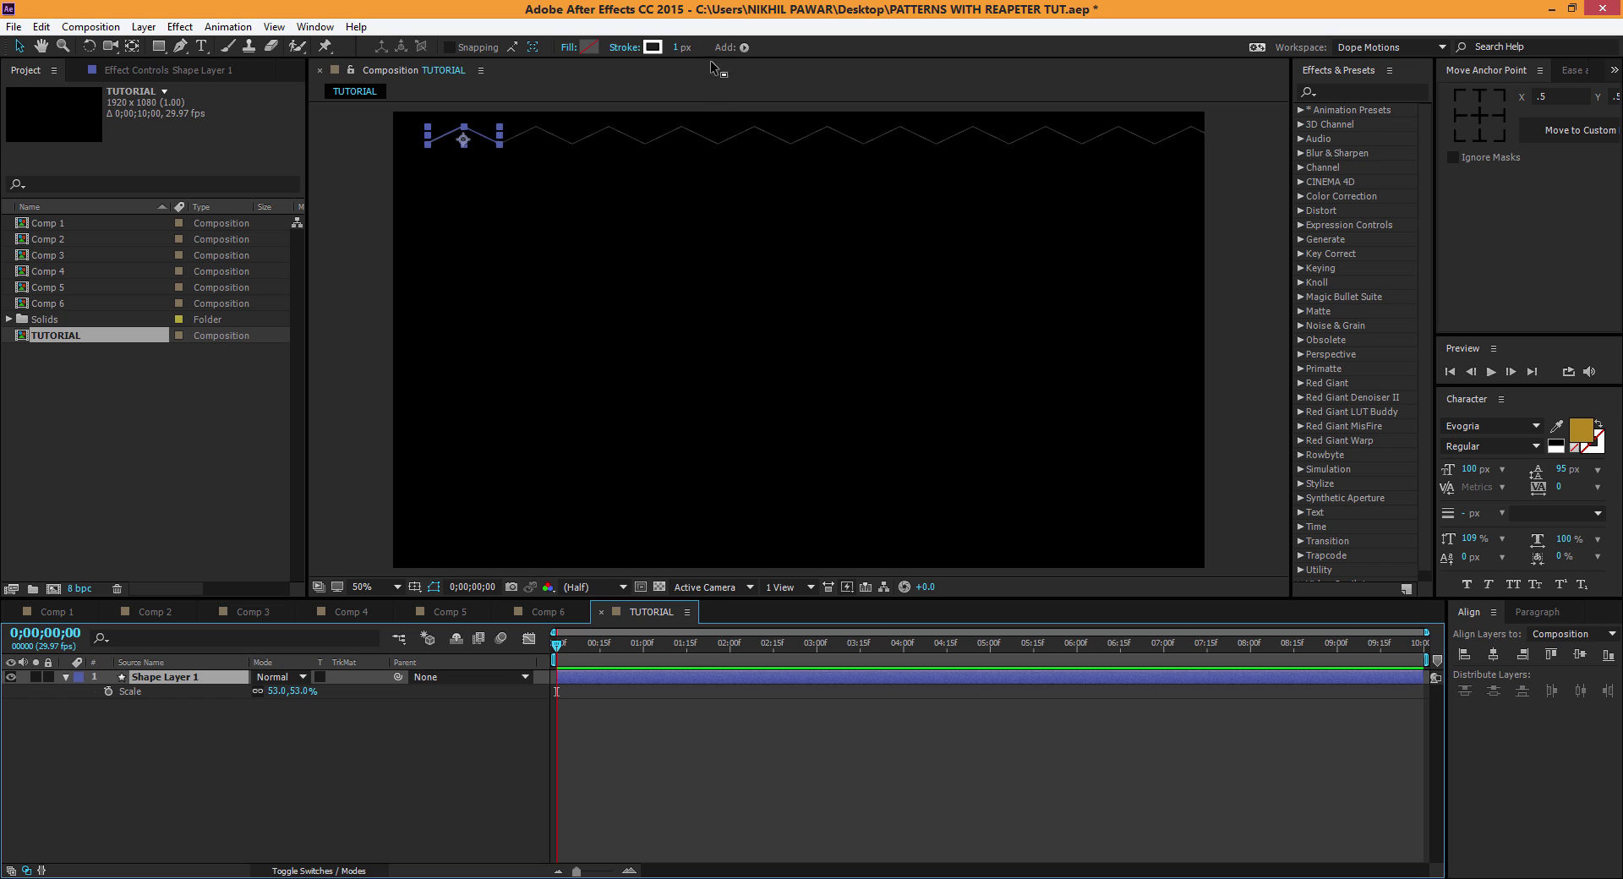
{"action": "left_click", "coordinate": [683, 47]}
{"action": "type", "text": "3"}
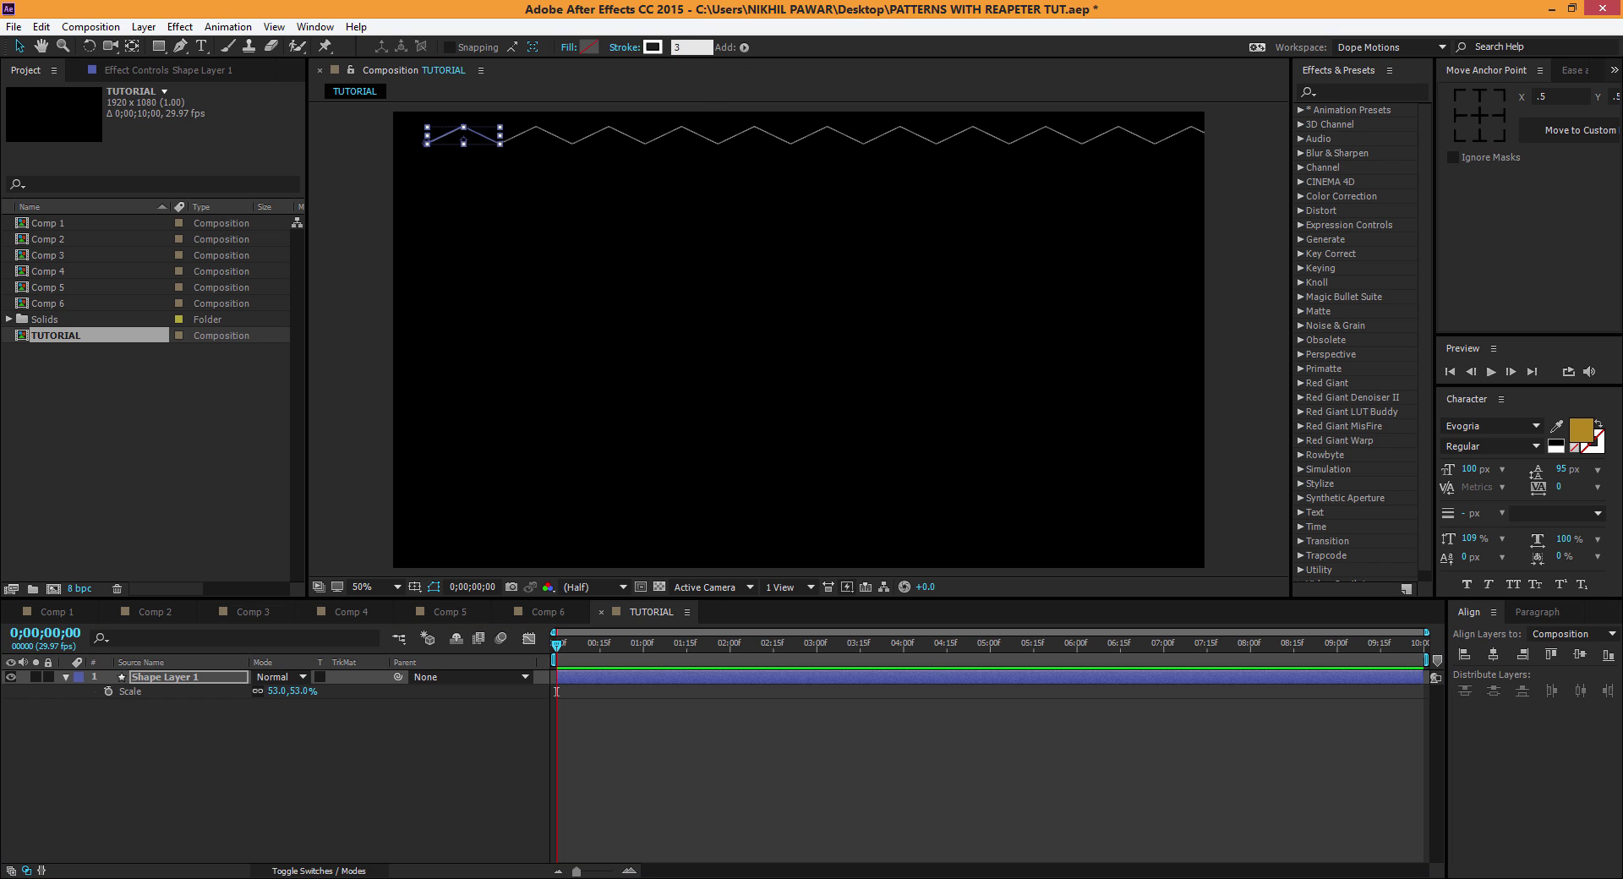
{"action": "left_click", "coordinate": [261, 805]}
{"action": "left_click", "coordinate": [519, 142]}
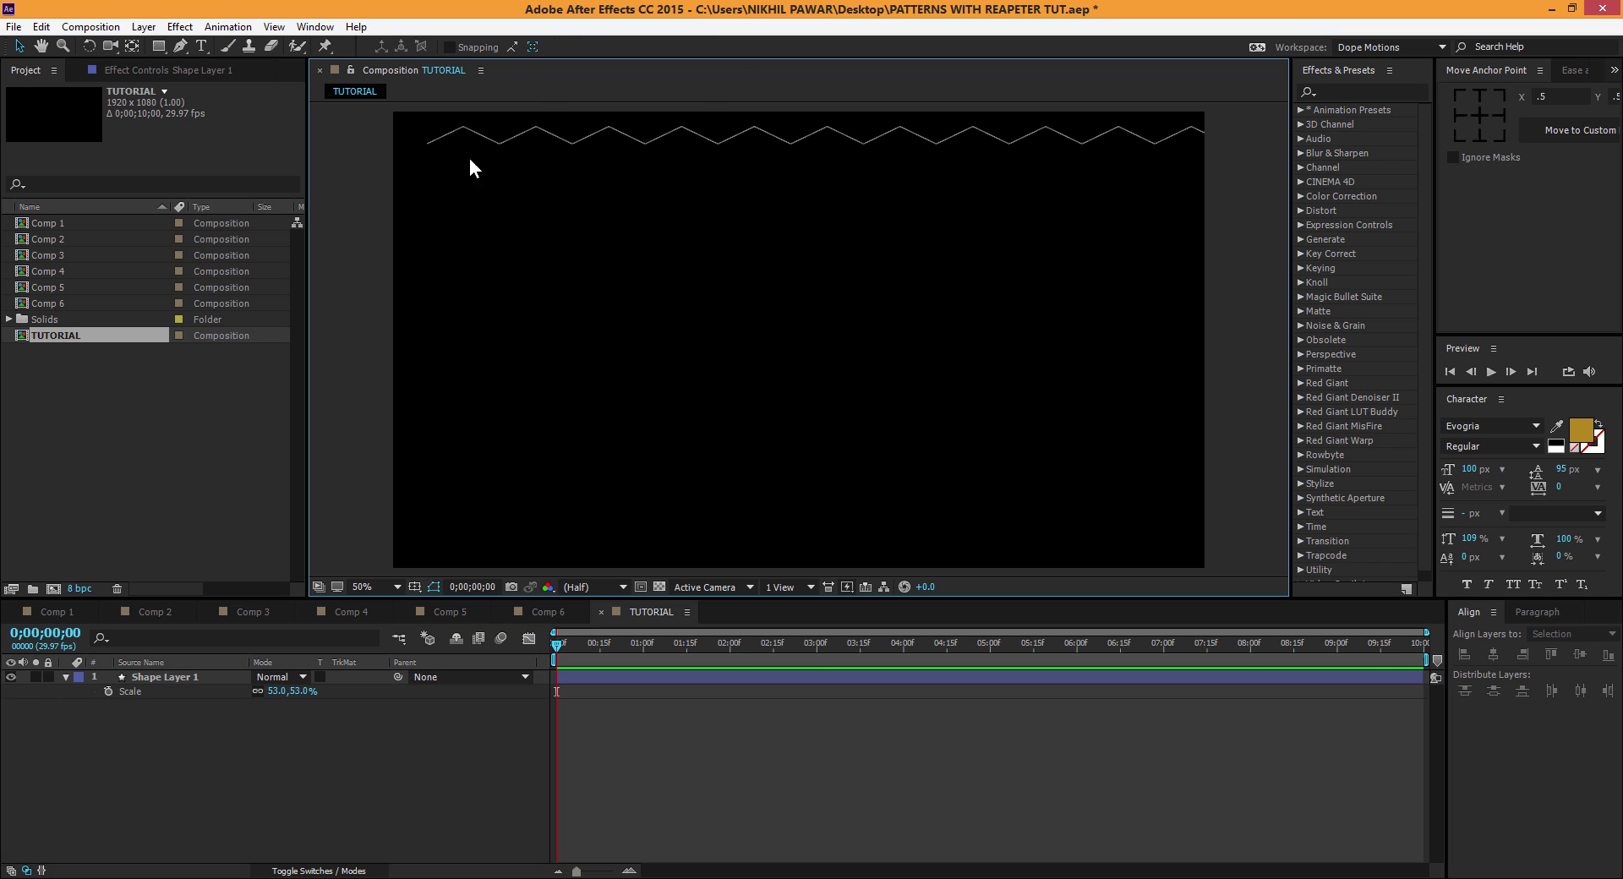
Step: Move the zigzag flush into the top-left corner at position 78,46
{"action": "left_click", "coordinate": [200, 677]}
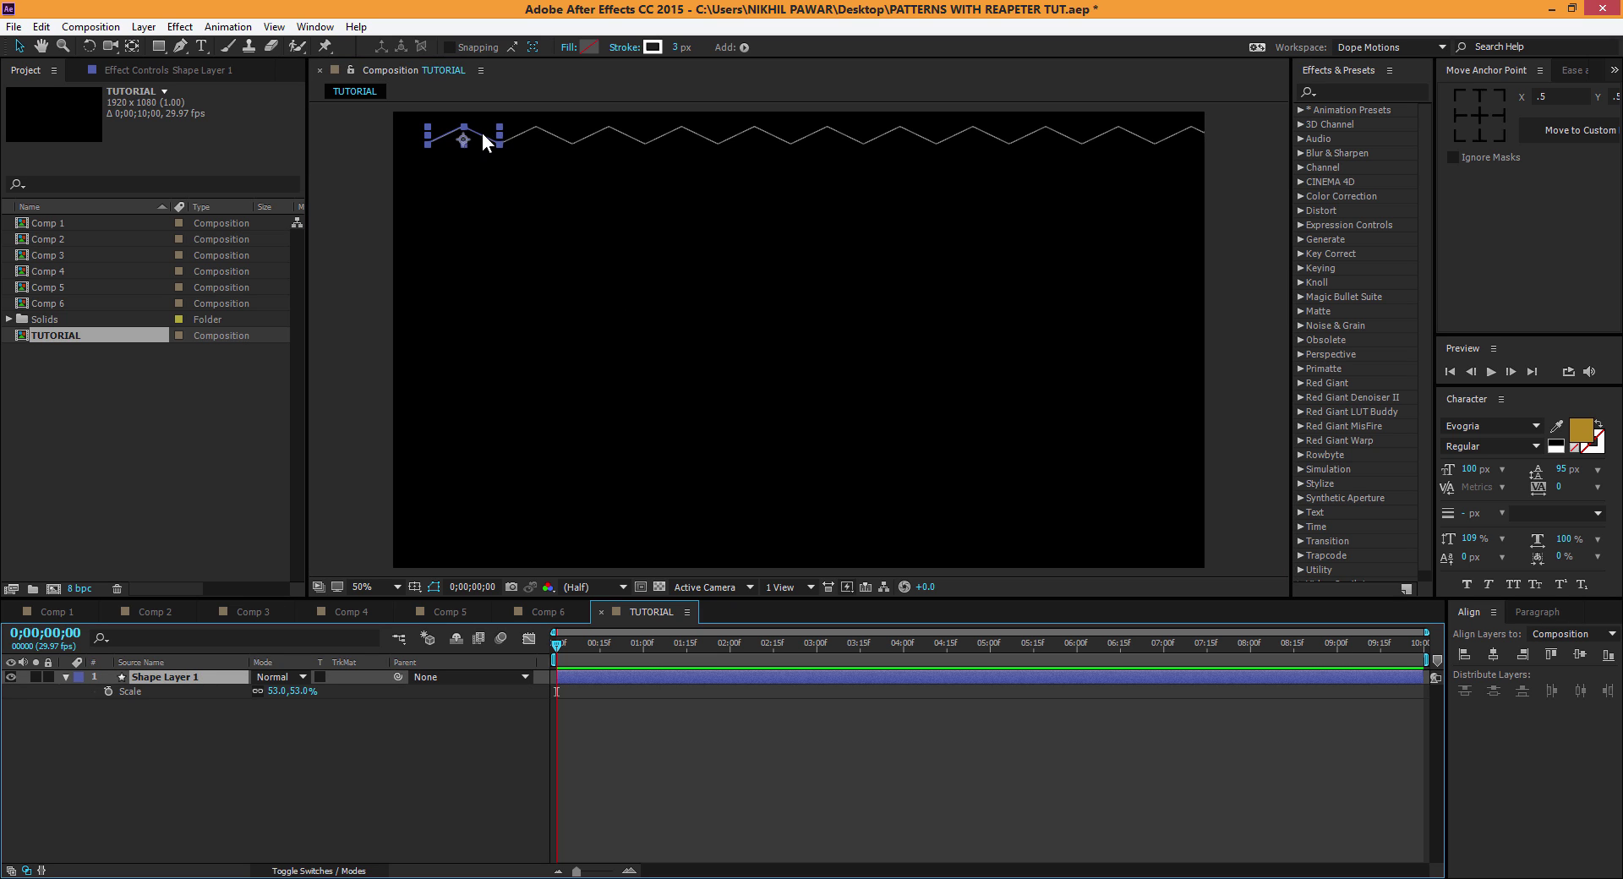
{"action": "left_click_drag", "start_coordinate": [462, 138], "coordinate": [427, 128]}
{"action": "left_click", "coordinate": [151, 742]}
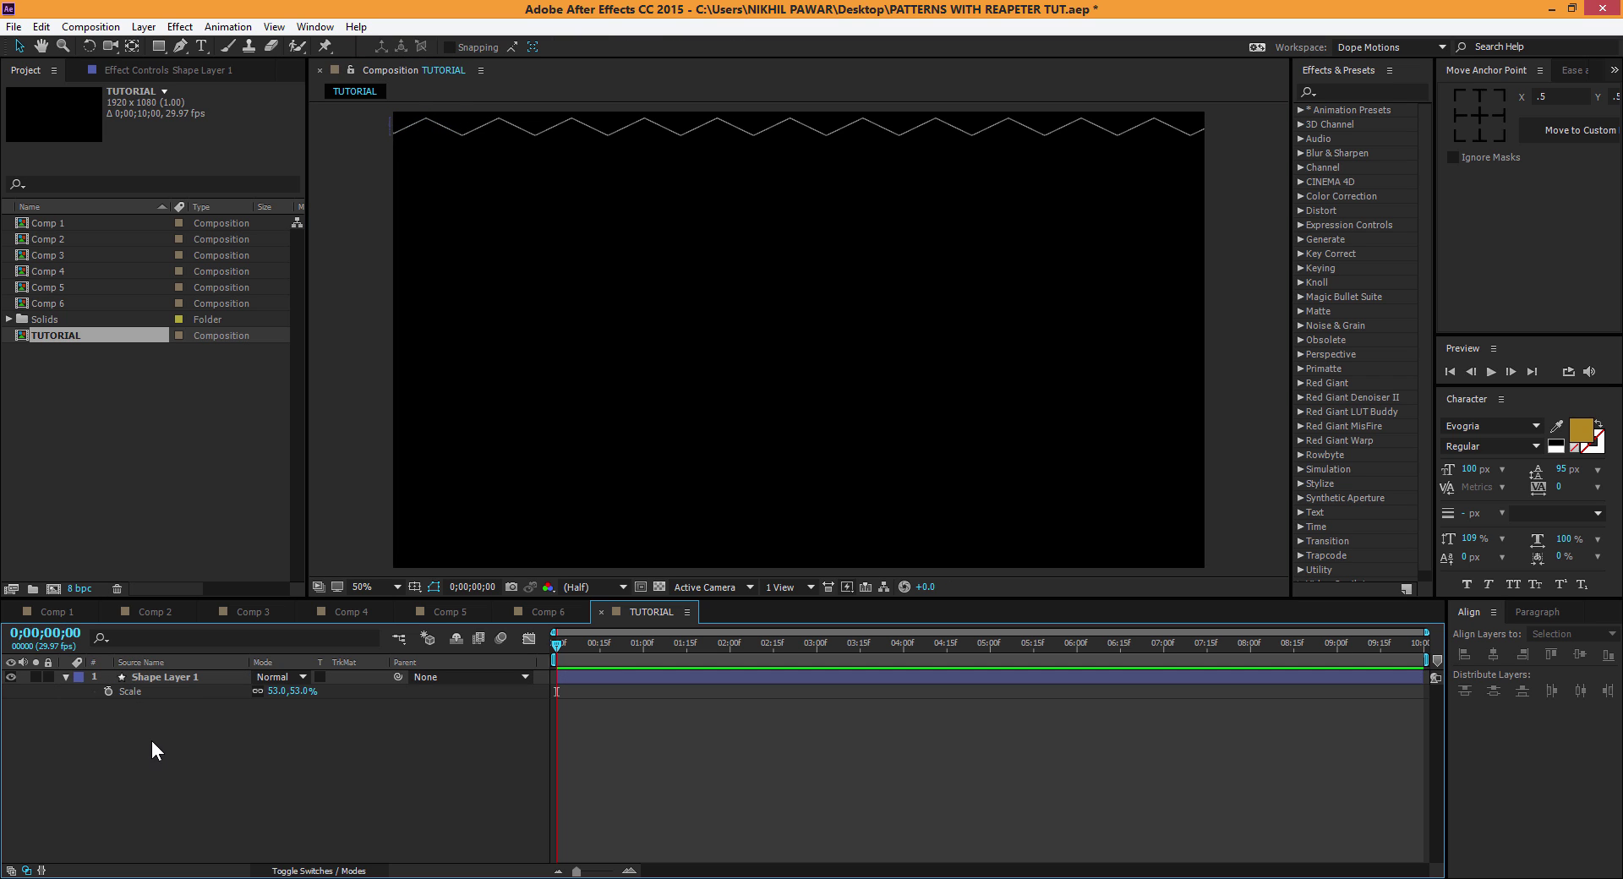
{"action": "left_click", "coordinate": [100, 679]}
{"action": "left_click", "coordinate": [66, 677]}
{"action": "left_click", "coordinate": [380, 691]}
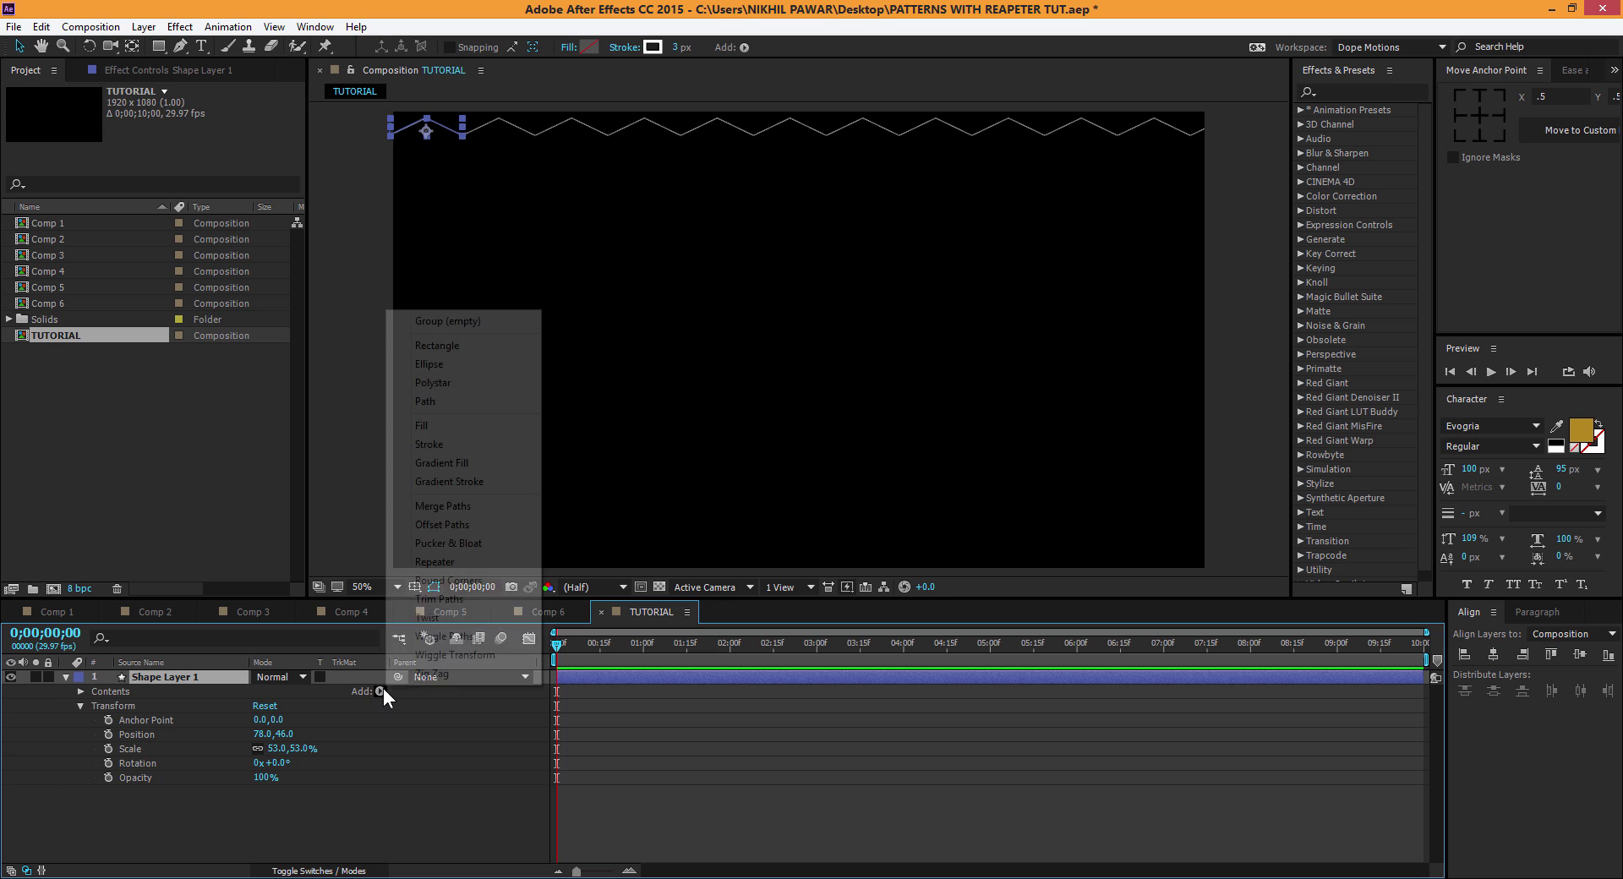
Step: Add a second Repeater and offset its copies 0,55 straight downward
{"action": "left_click", "coordinate": [449, 561]}
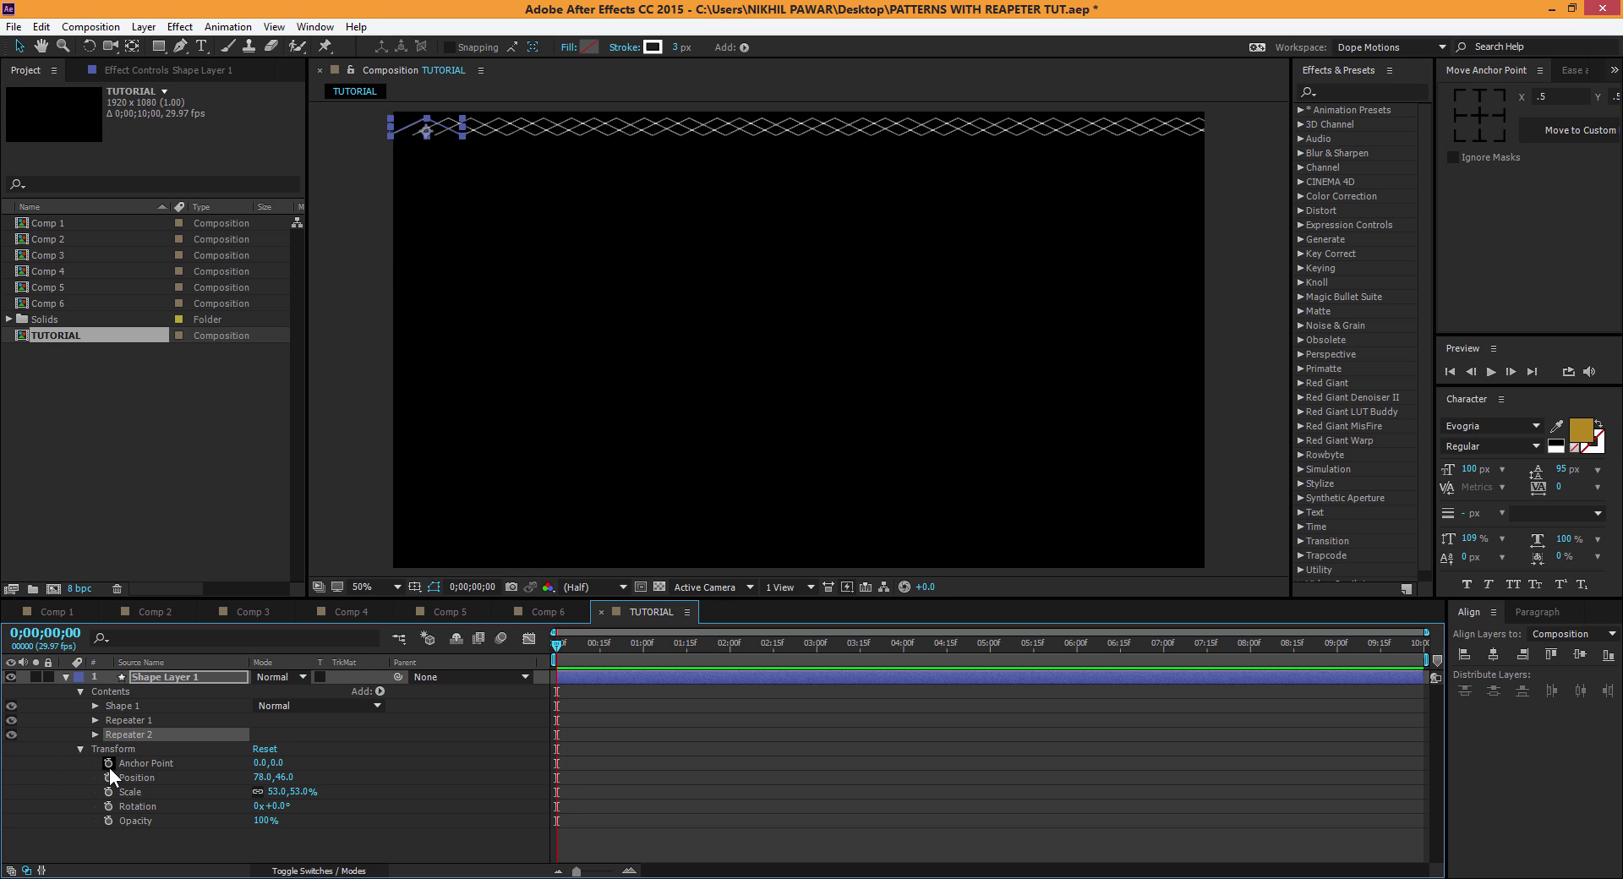
{"action": "left_click", "coordinate": [94, 735]}
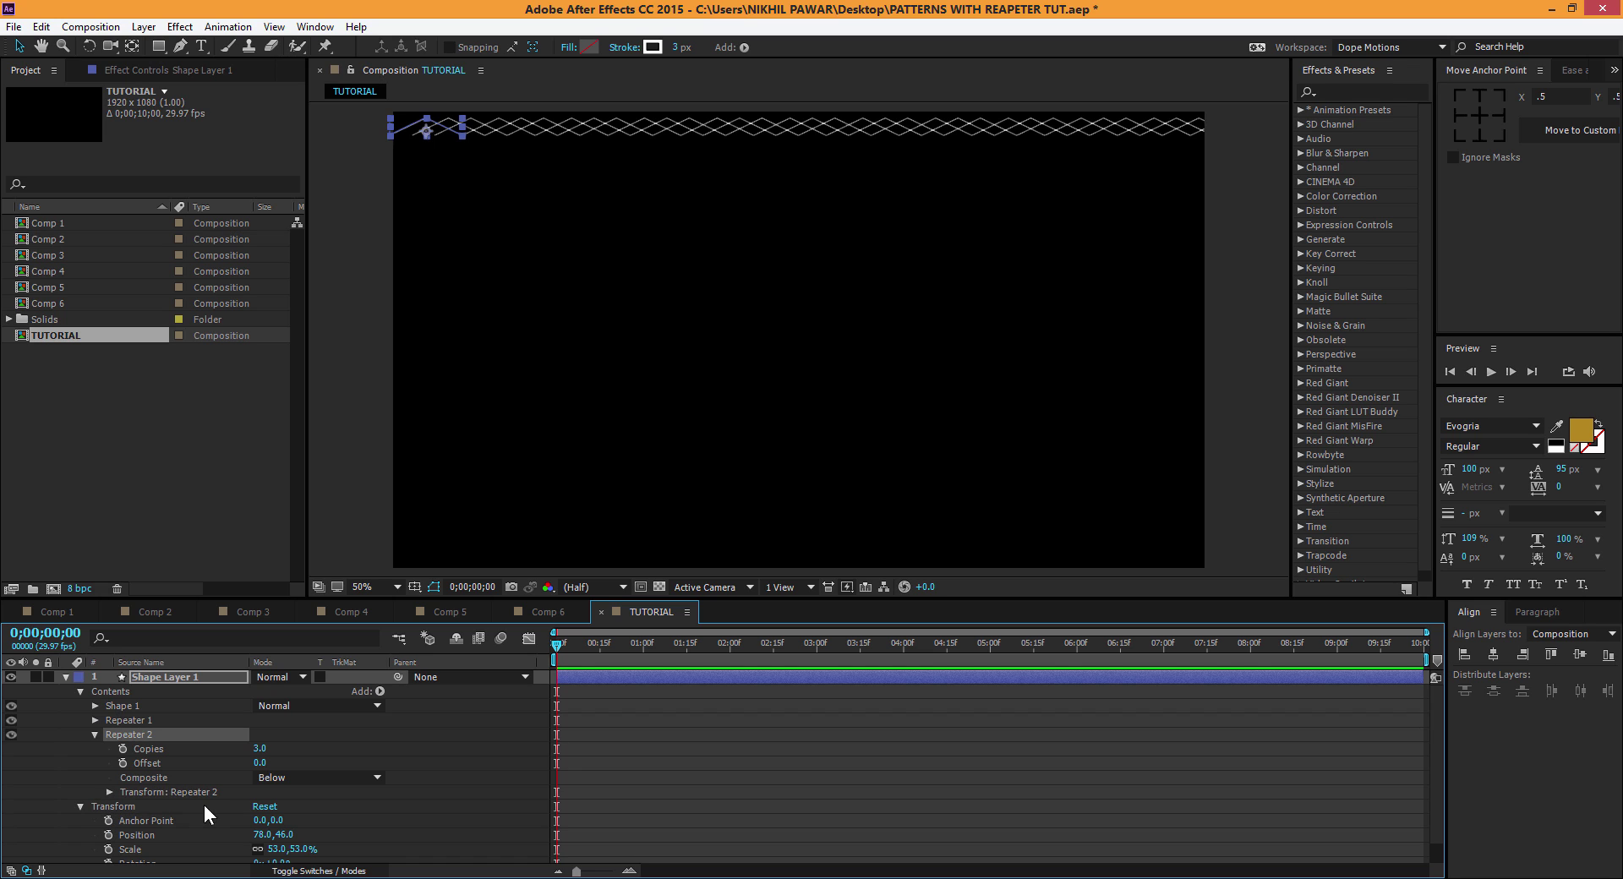
{"action": "left_click", "coordinate": [81, 804]}
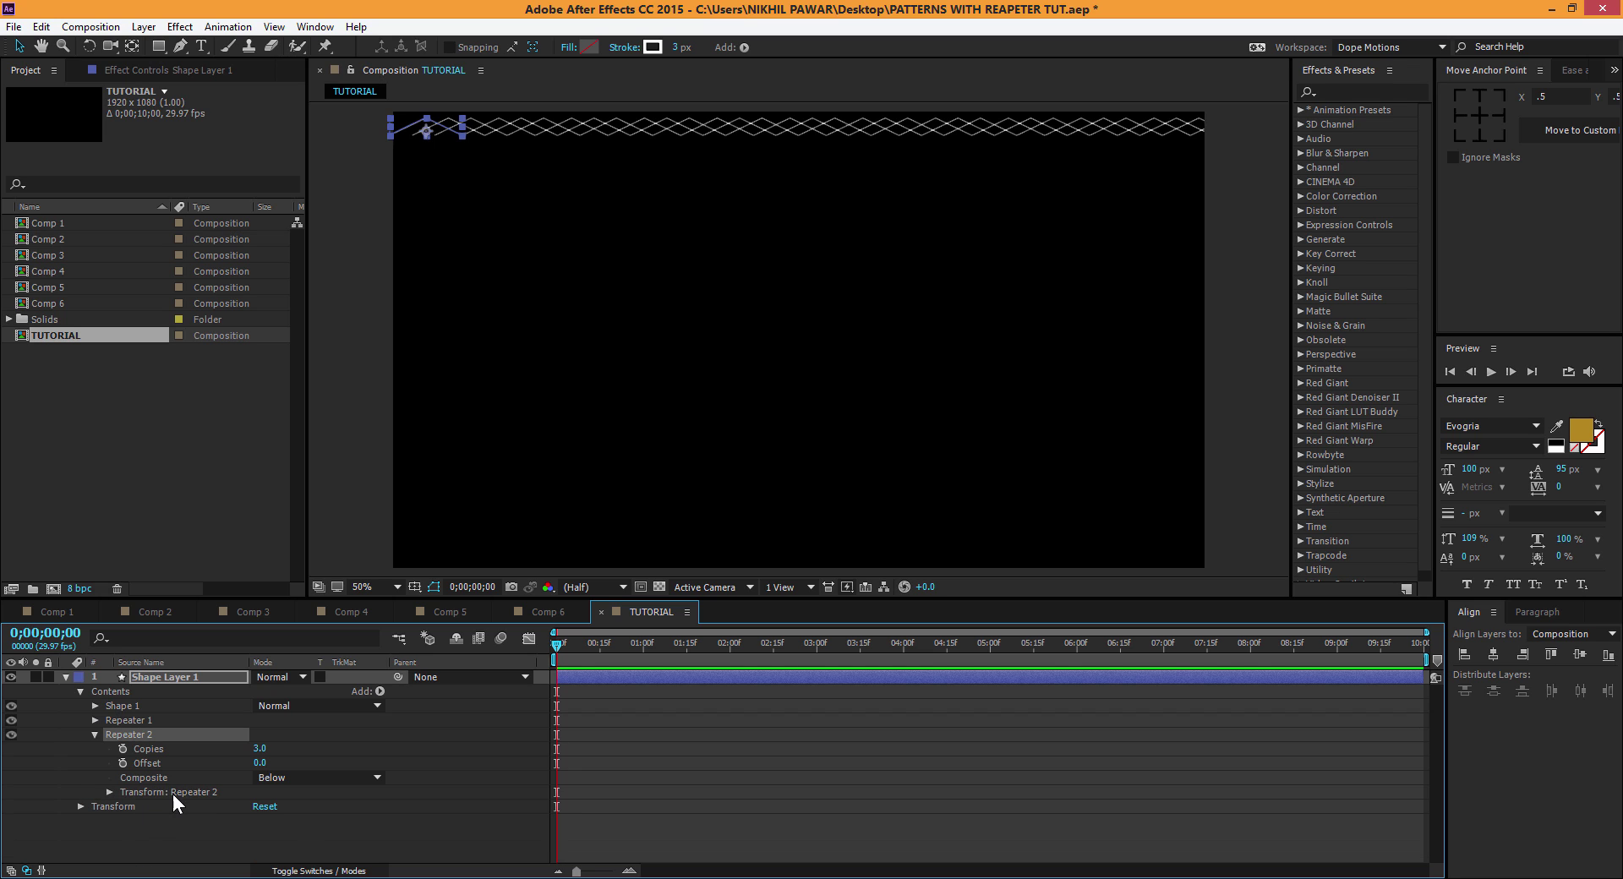
{"action": "left_click", "coordinate": [112, 789]}
{"action": "left_click", "coordinate": [262, 797]}
{"action": "type", "text": "0"}
{"action": "left_click", "coordinate": [353, 784]}
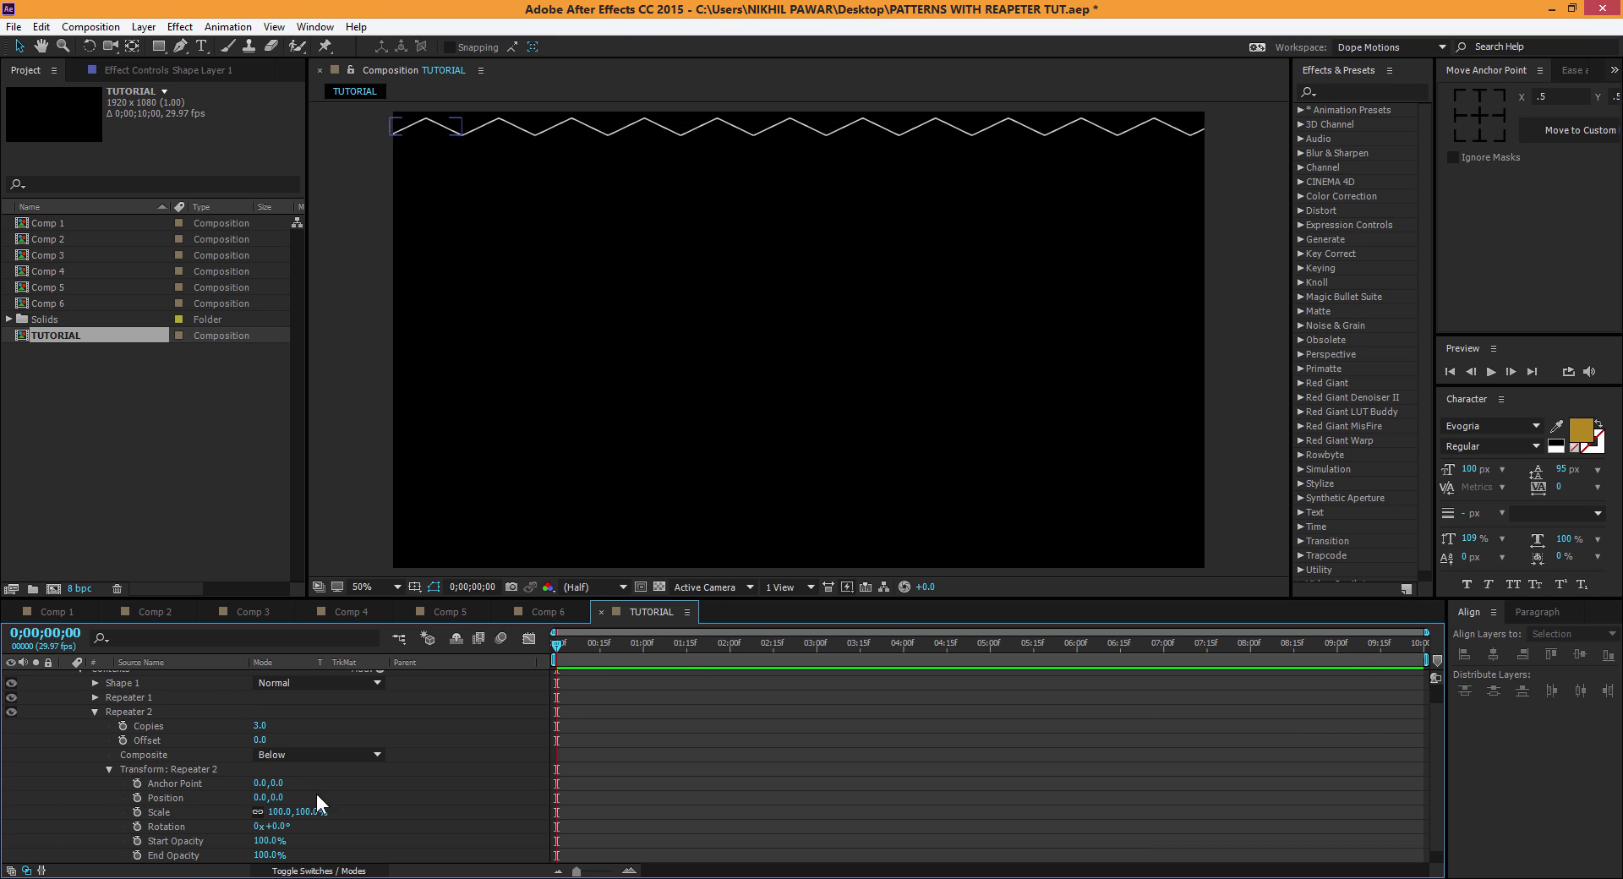
{"action": "left_click_drag", "start_coordinate": [276, 803], "coordinate": [324, 799]}
Step: Give Repeater 2 five copies fading to 0% end opacity
{"action": "left_click", "coordinate": [262, 726]}
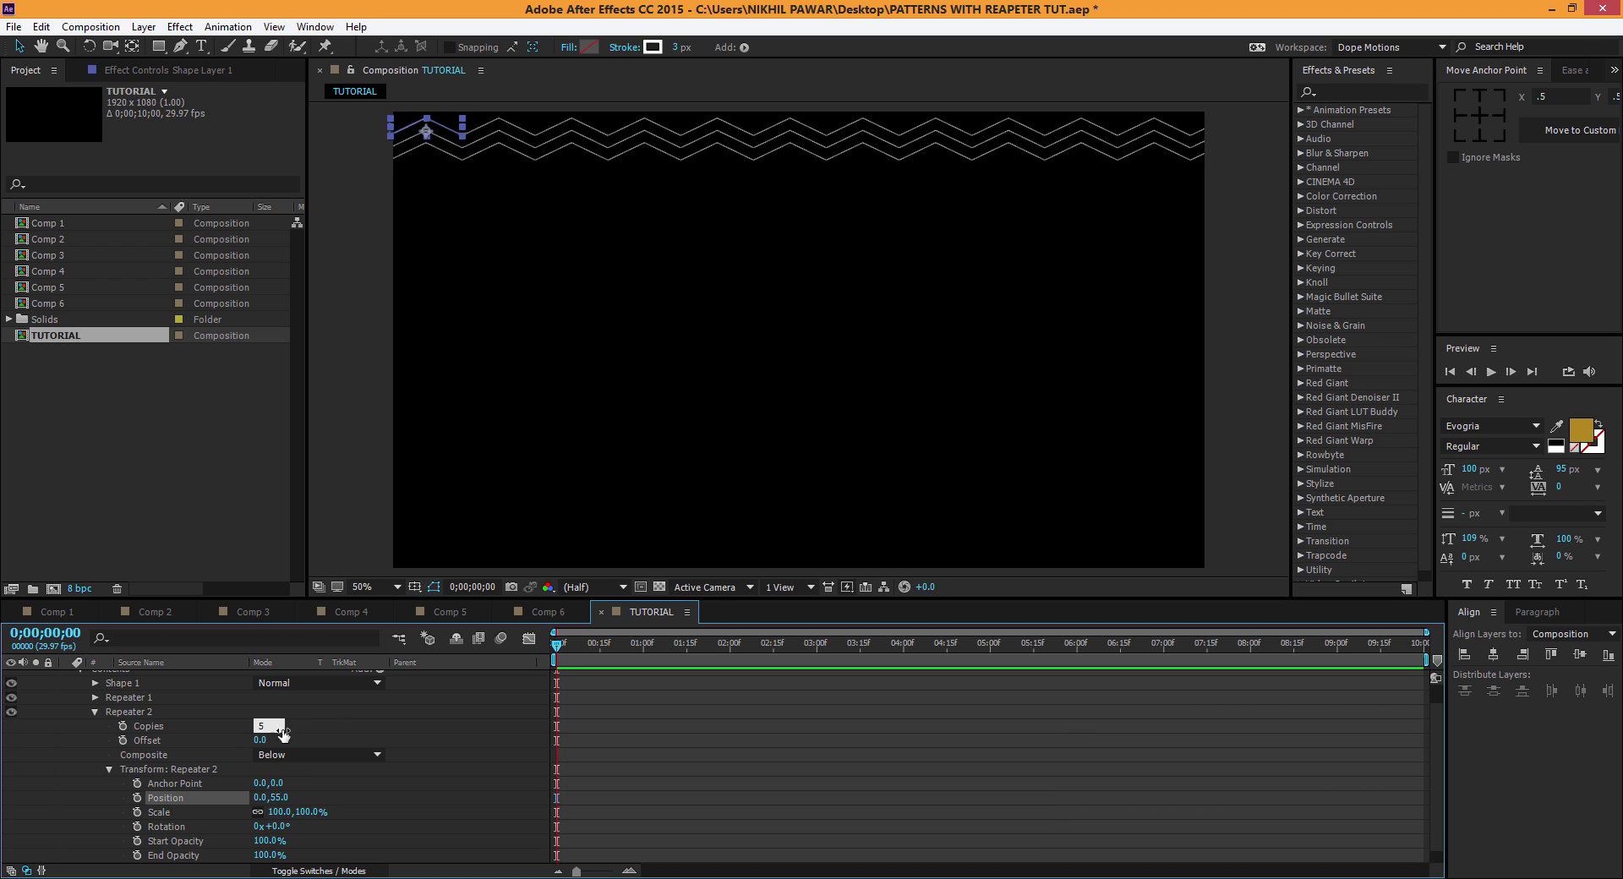
{"action": "key", "text": "Return"}
{"action": "left_click", "coordinate": [461, 505]}
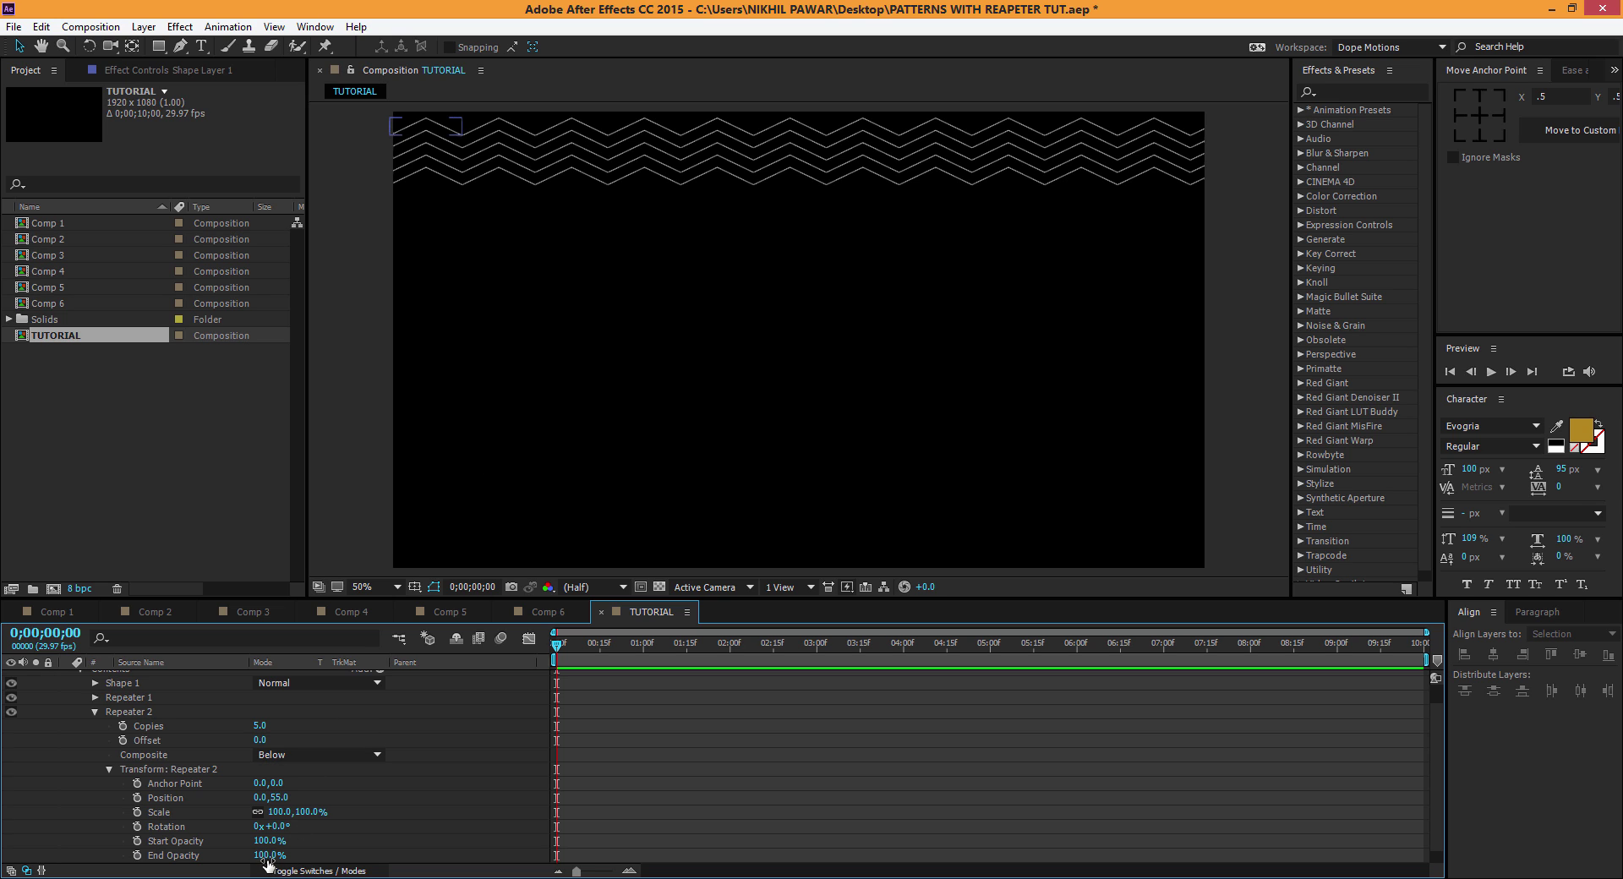
{"action": "left_click_drag", "start_coordinate": [266, 856], "coordinate": [126, 866]}
{"action": "left_click", "coordinate": [467, 422]}
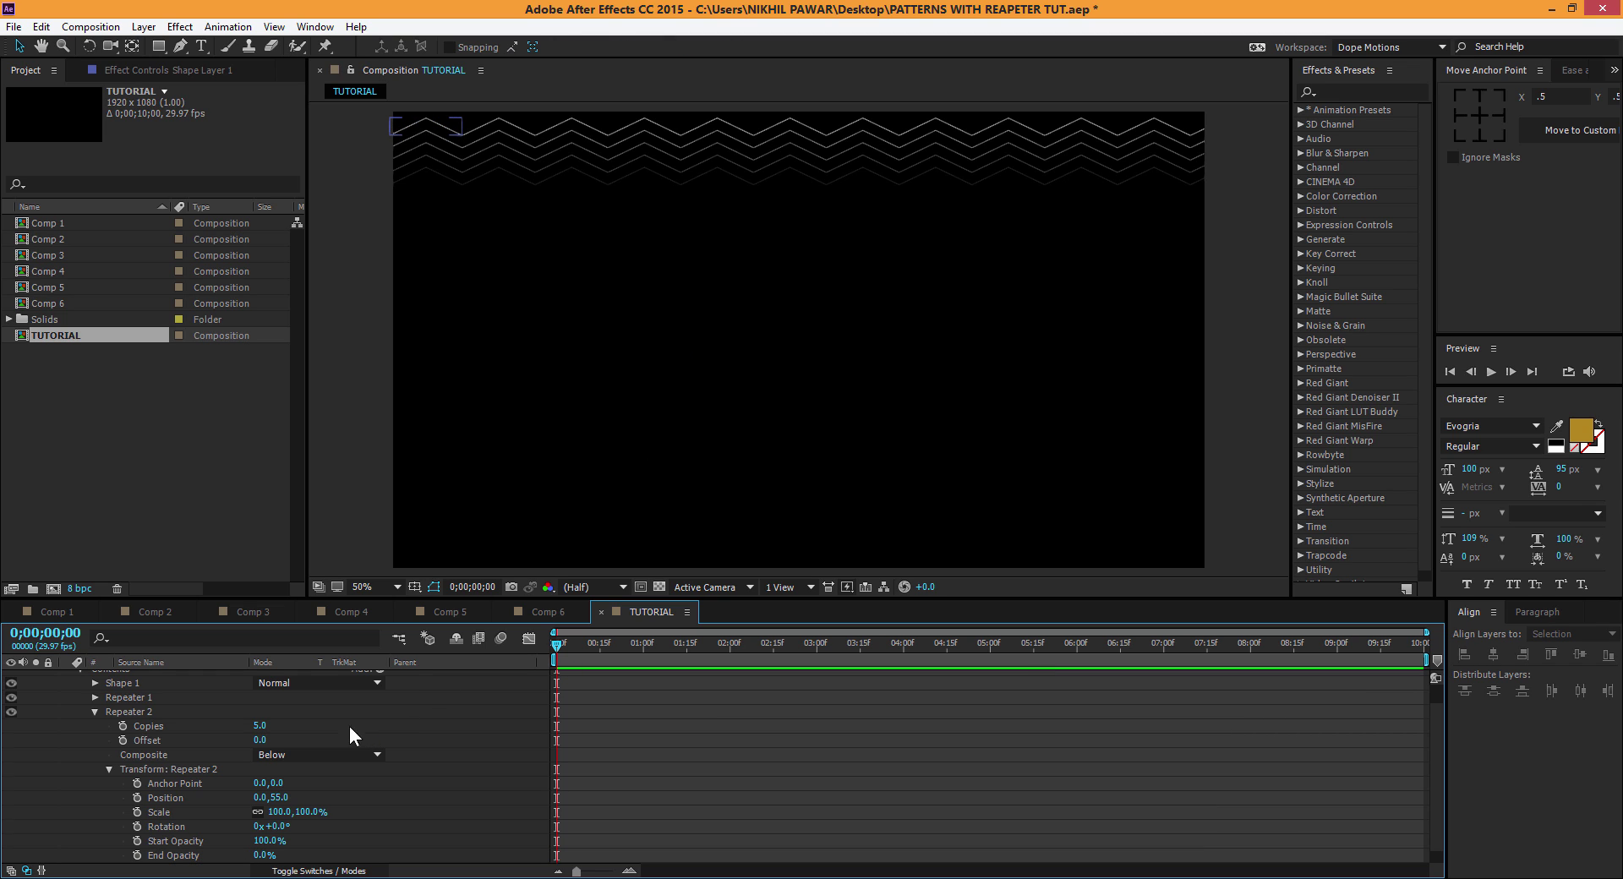
{"action": "left_click", "coordinate": [94, 713]}
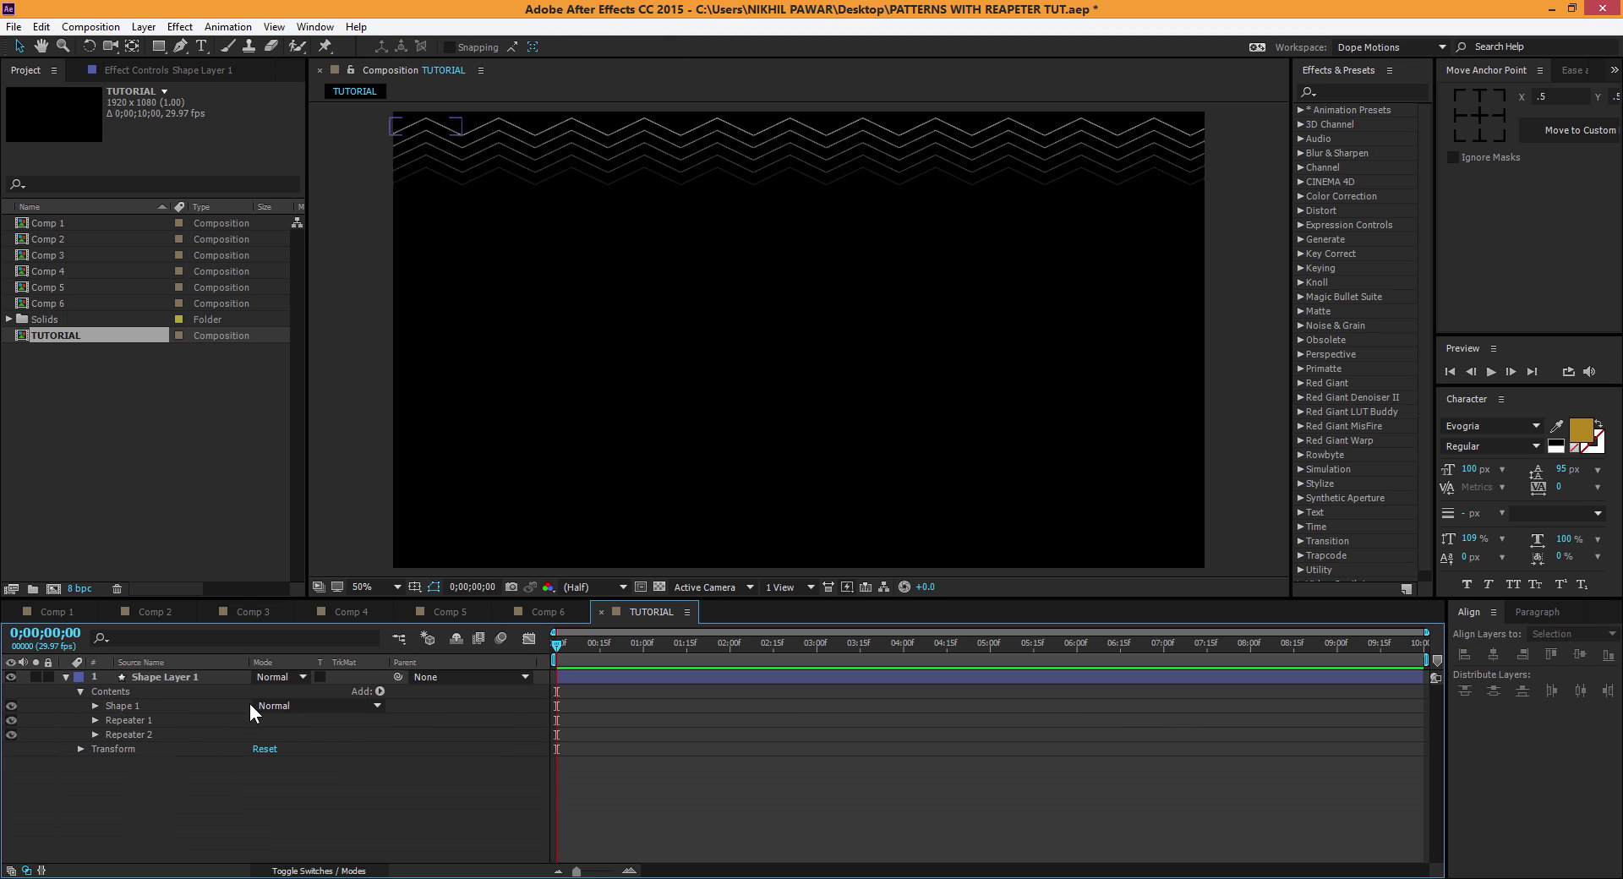
Step: Add a third Repeater with 8 copies offset 0,322 down the whole comp
{"action": "left_click", "coordinate": [379, 692]}
{"action": "left_click", "coordinate": [446, 563]}
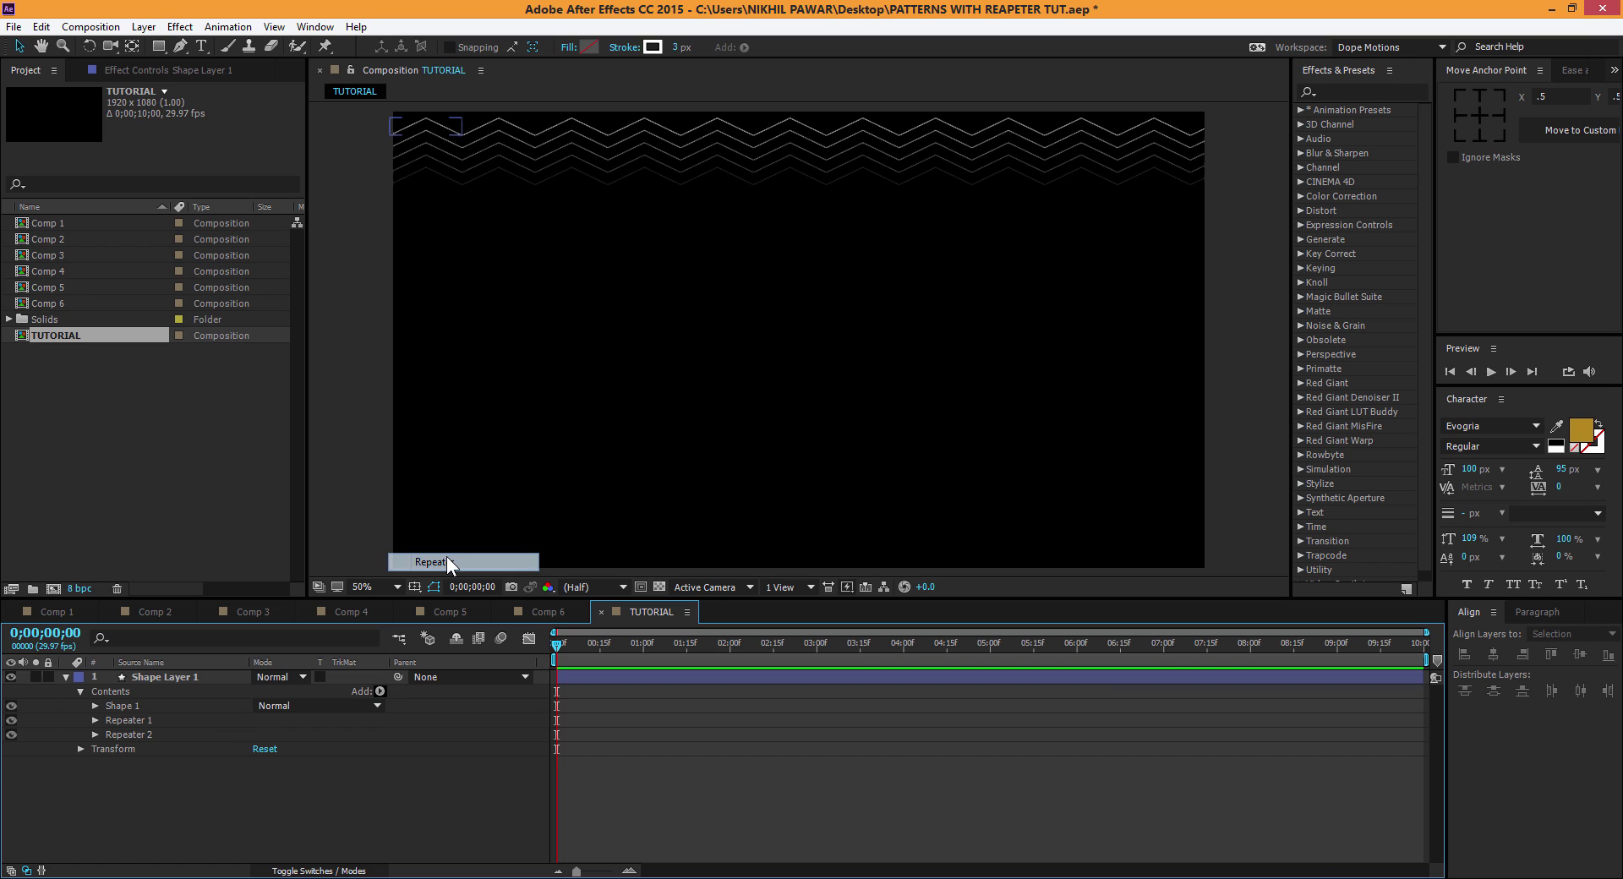
{"action": "left_click", "coordinate": [96, 749]}
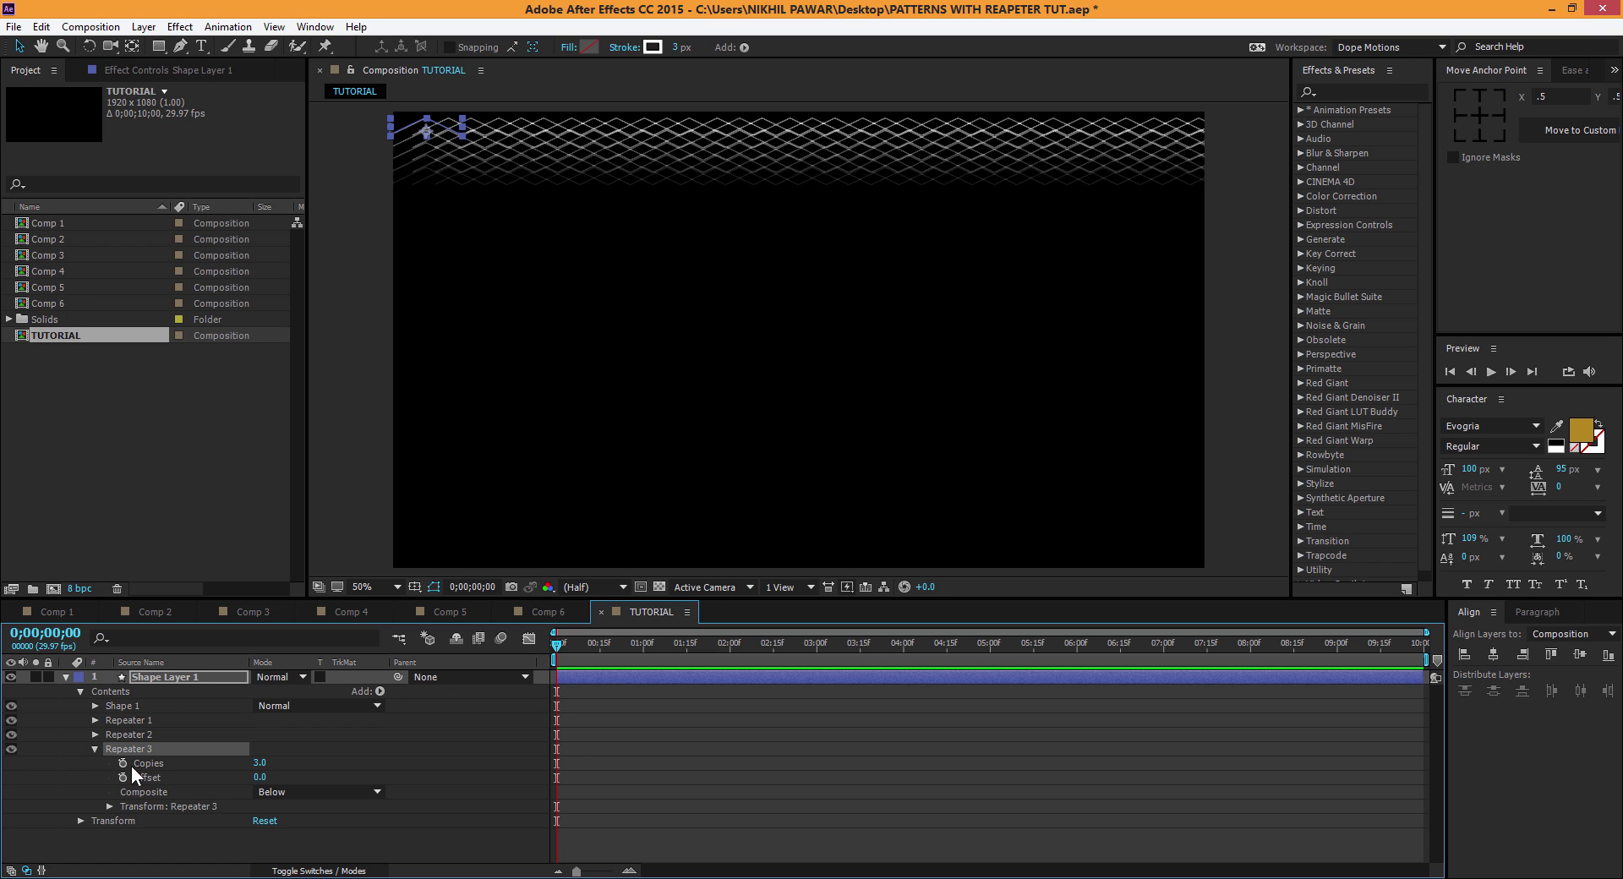
{"action": "left_click", "coordinate": [260, 763]}
{"action": "type", "text": "8"}
{"action": "key", "text": "Return"}
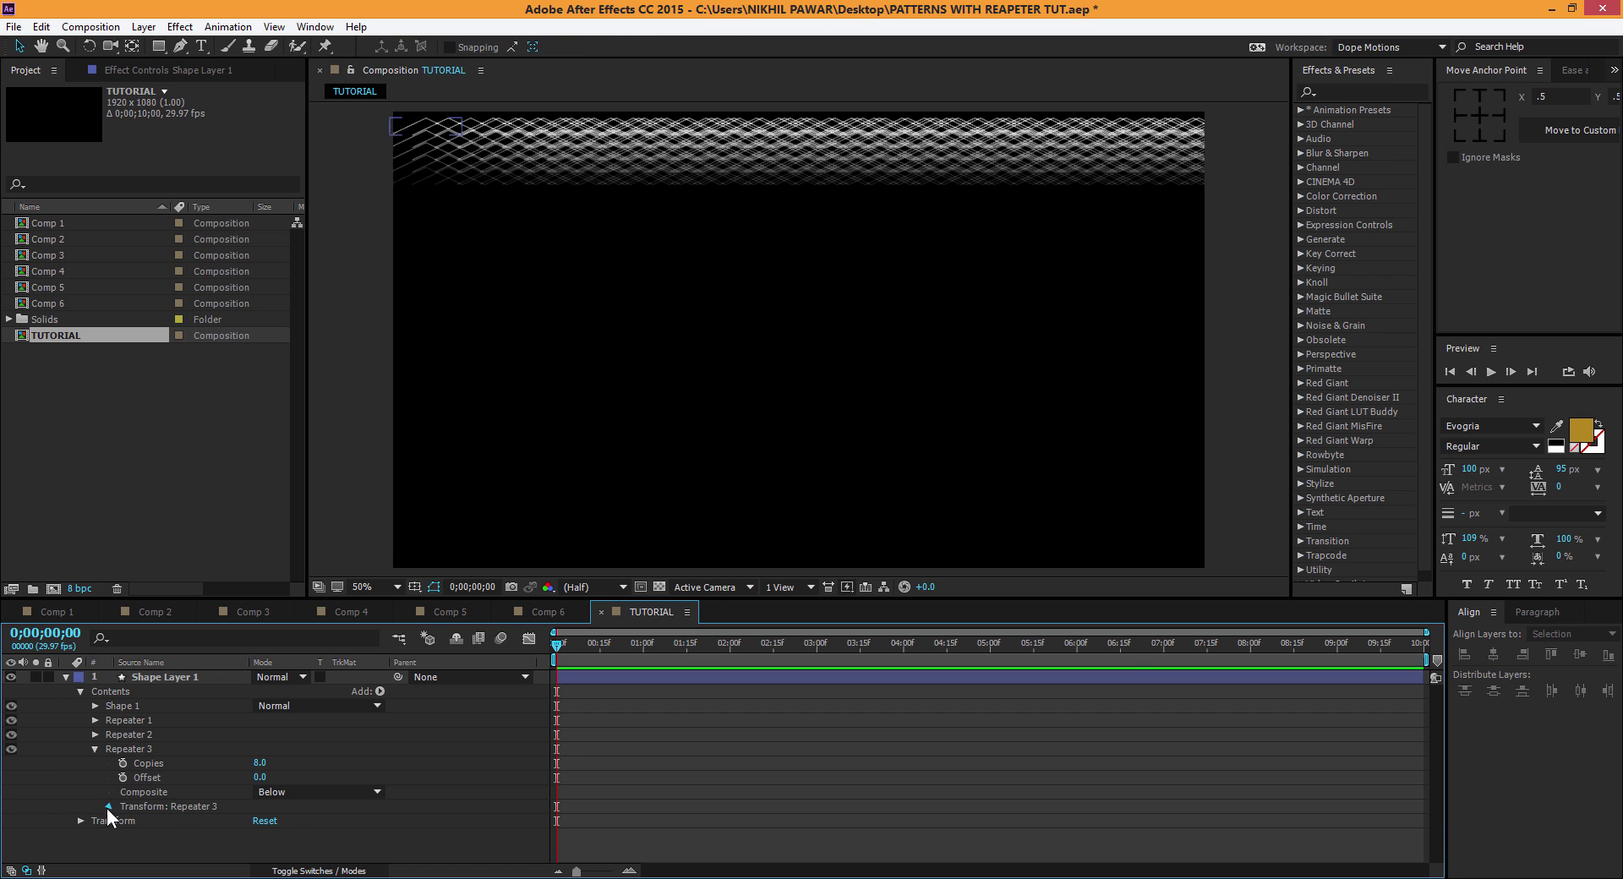
{"action": "left_click", "coordinate": [108, 807]}
{"action": "left_click", "coordinate": [262, 797]}
{"action": "type", "text": "0"}
{"action": "key", "text": "Return"}
{"action": "left_click_drag", "start_coordinate": [278, 797], "coordinate": [537, 812]}
{"action": "key", "text": "space"}
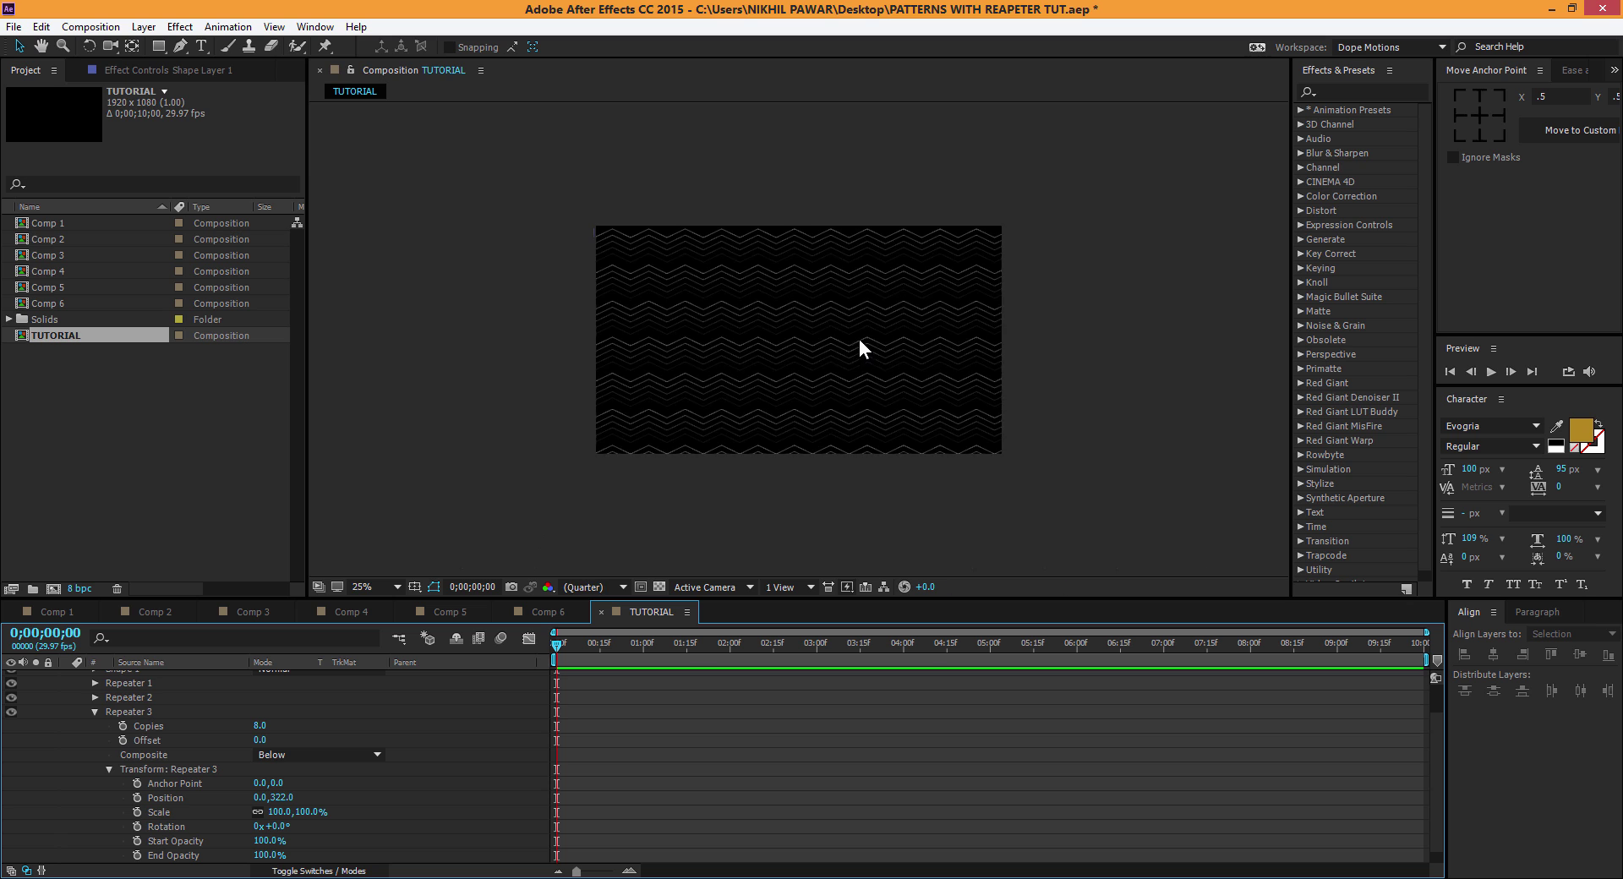
{"action": "key", "text": "space"}
{"action": "scroll", "coordinate": [100, 759], "scroll_direction": "up", "scroll_amount": 2}
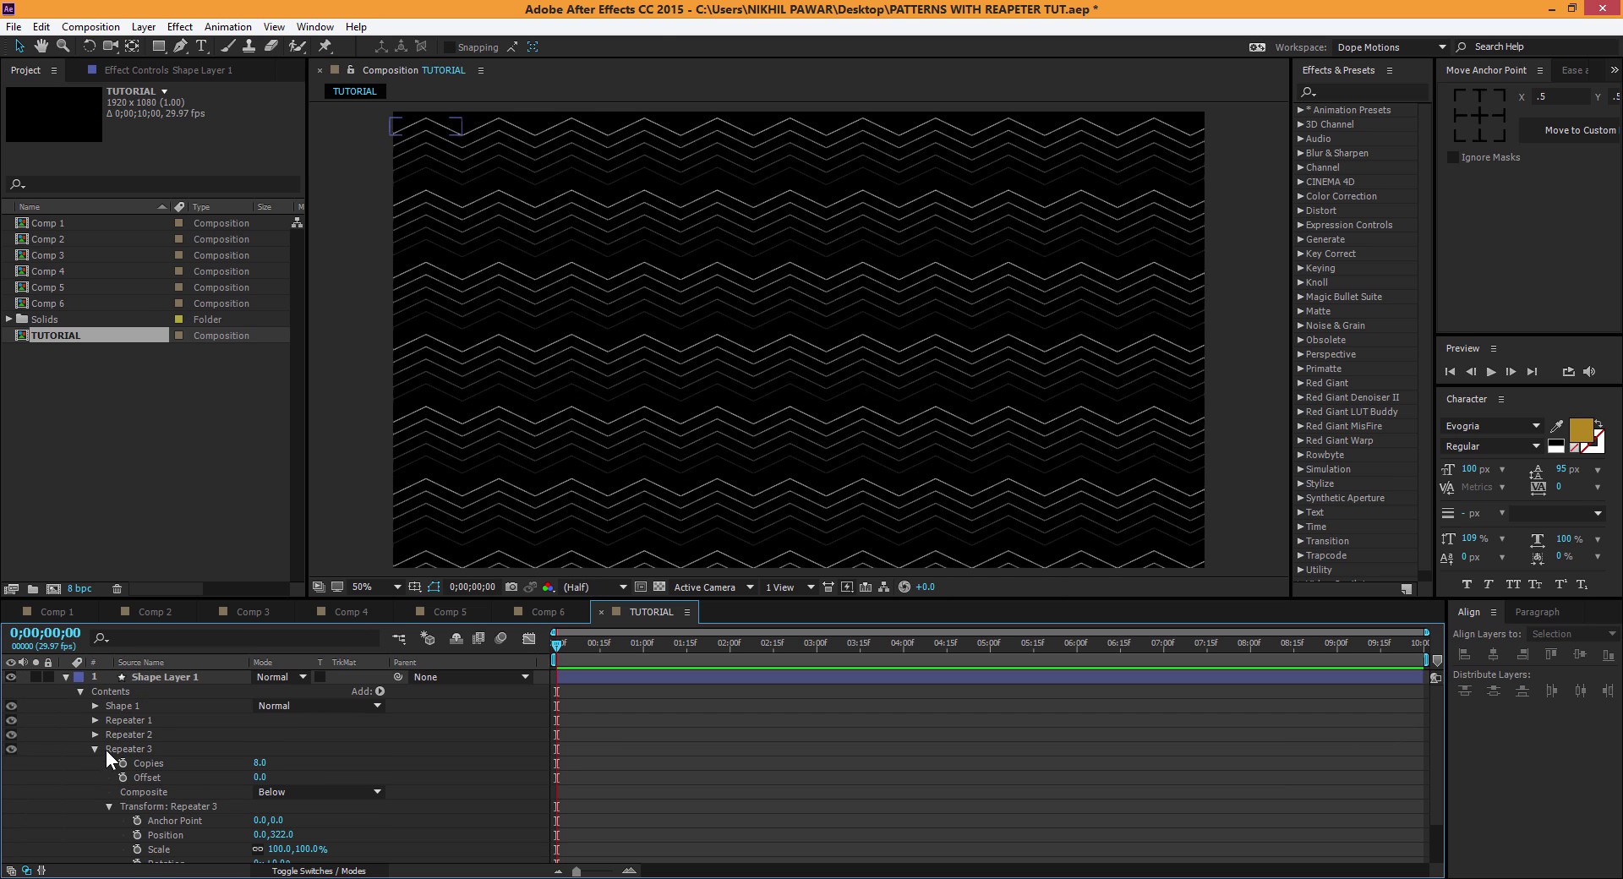
{"action": "left_click", "coordinate": [174, 674]}
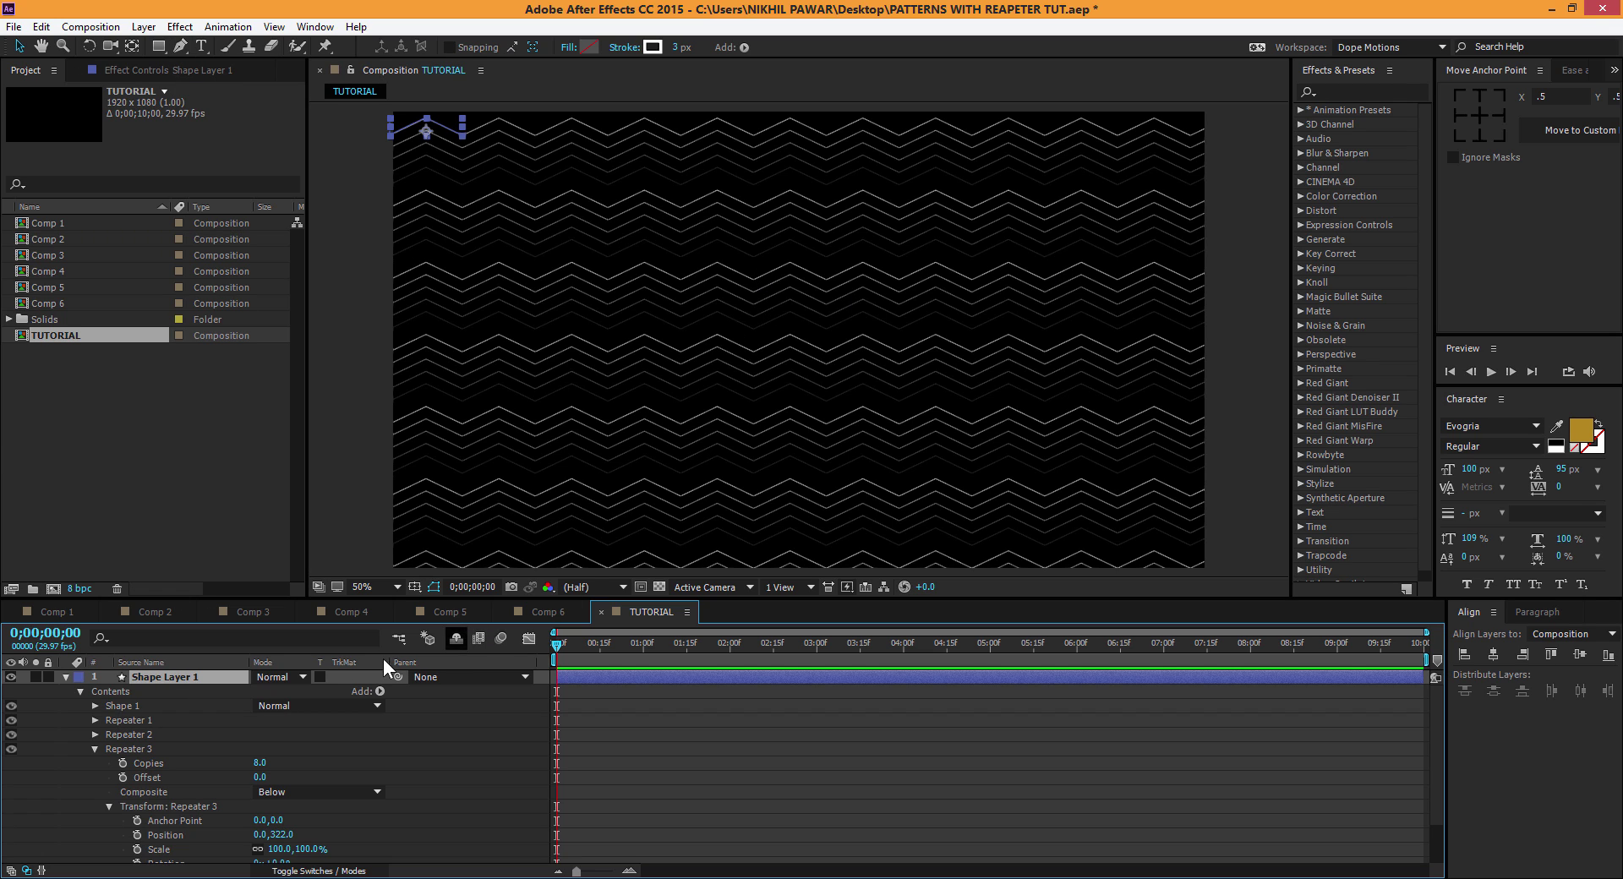
{"action": "left_click", "coordinate": [264, 612]}
{"action": "left_click", "coordinate": [343, 611]}
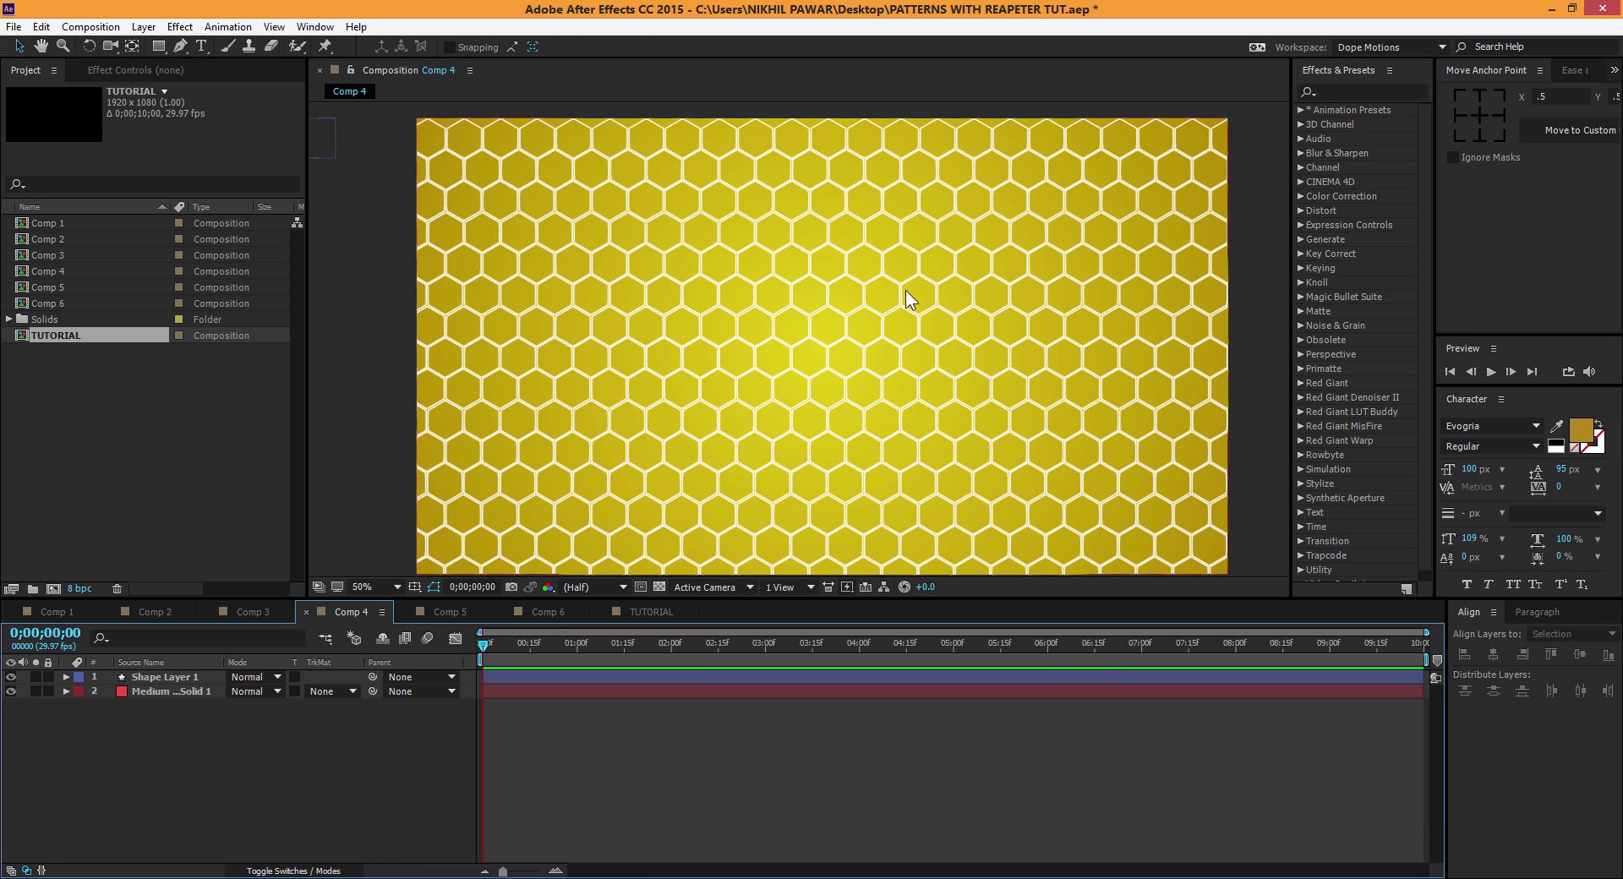
{"action": "left_click", "coordinate": [642, 611]}
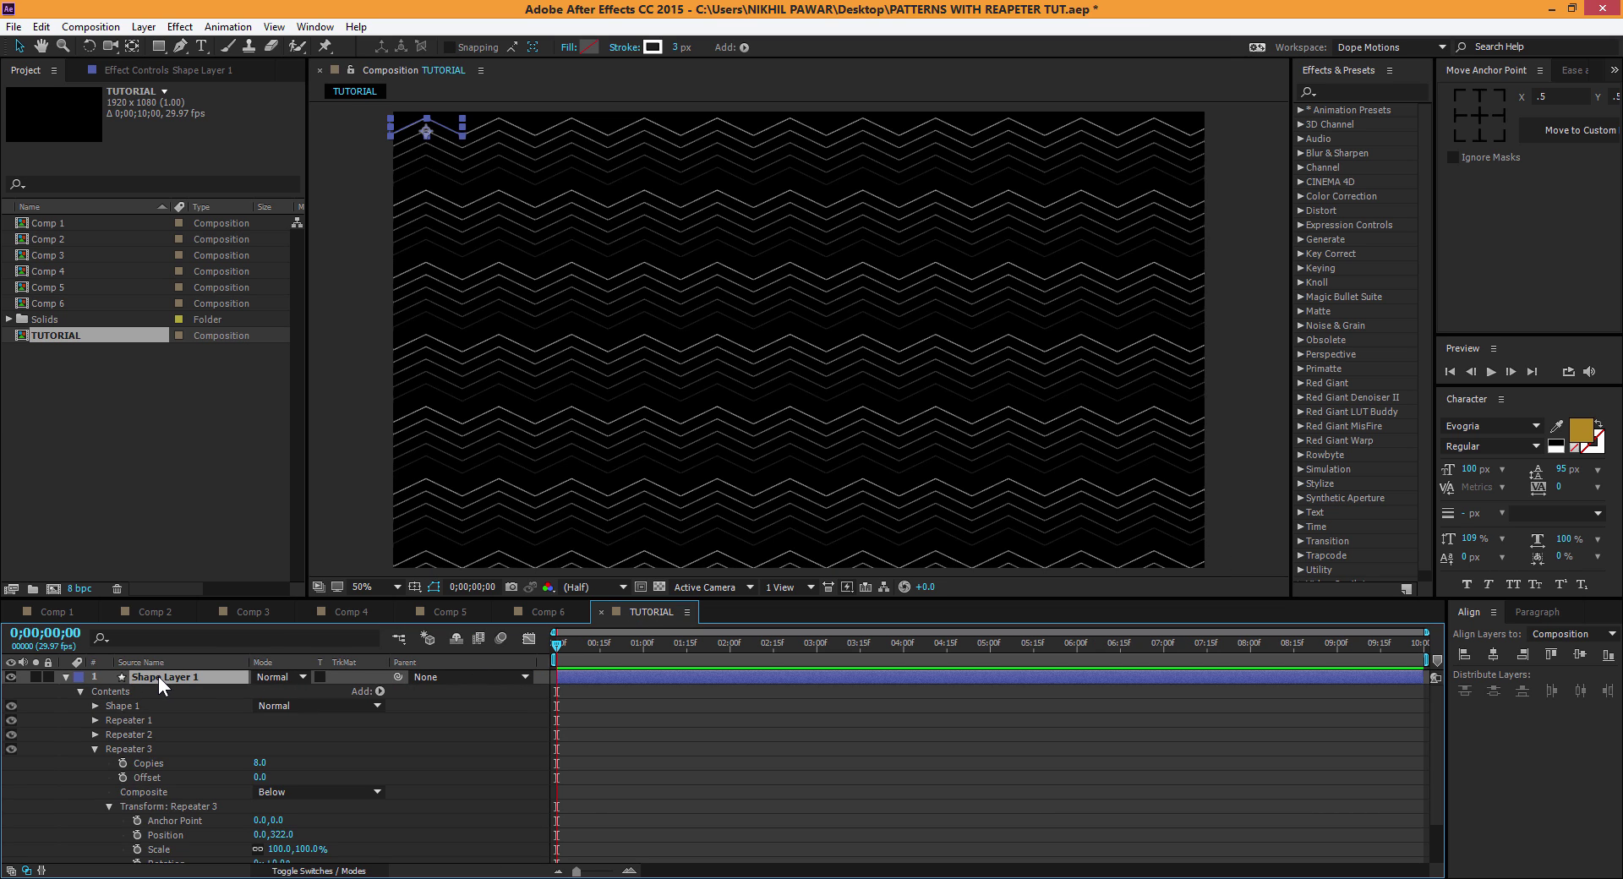
Step: Delete the zigzag layer and draw a new polygon centred in the comp
{"action": "key", "text": "Delete"}
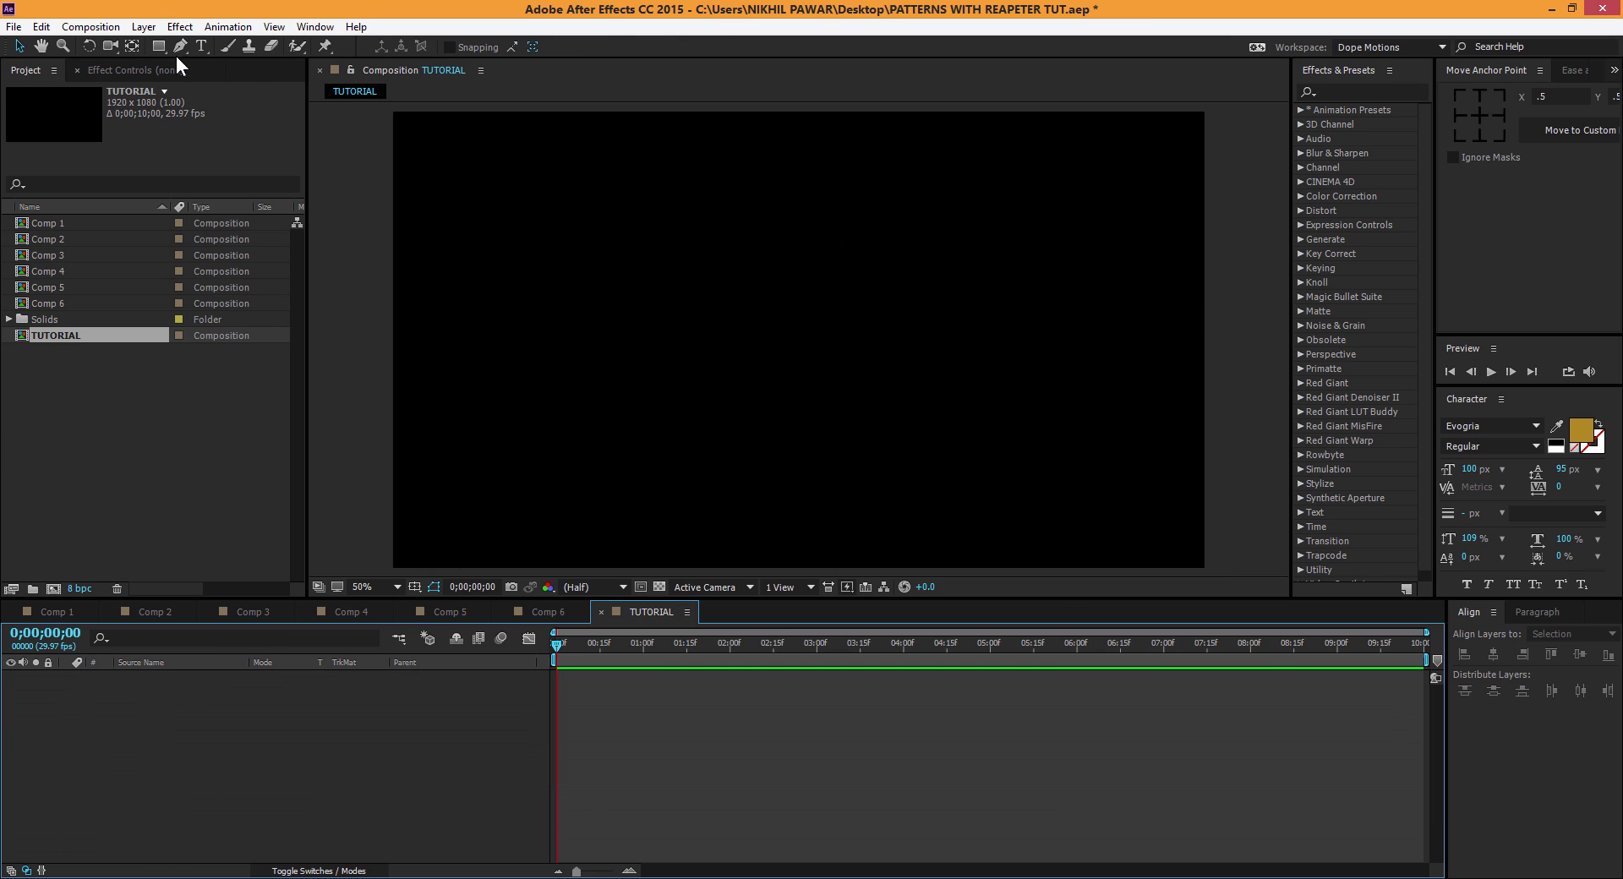
{"action": "mouse_move", "coordinate": [160, 48]}
{"action": "left_mouse_down"}
{"action": "mouse_move", "coordinate": [230, 65]}
{"action": "mouse_move", "coordinate": [236, 103]}
{"action": "left_mouse_up"}
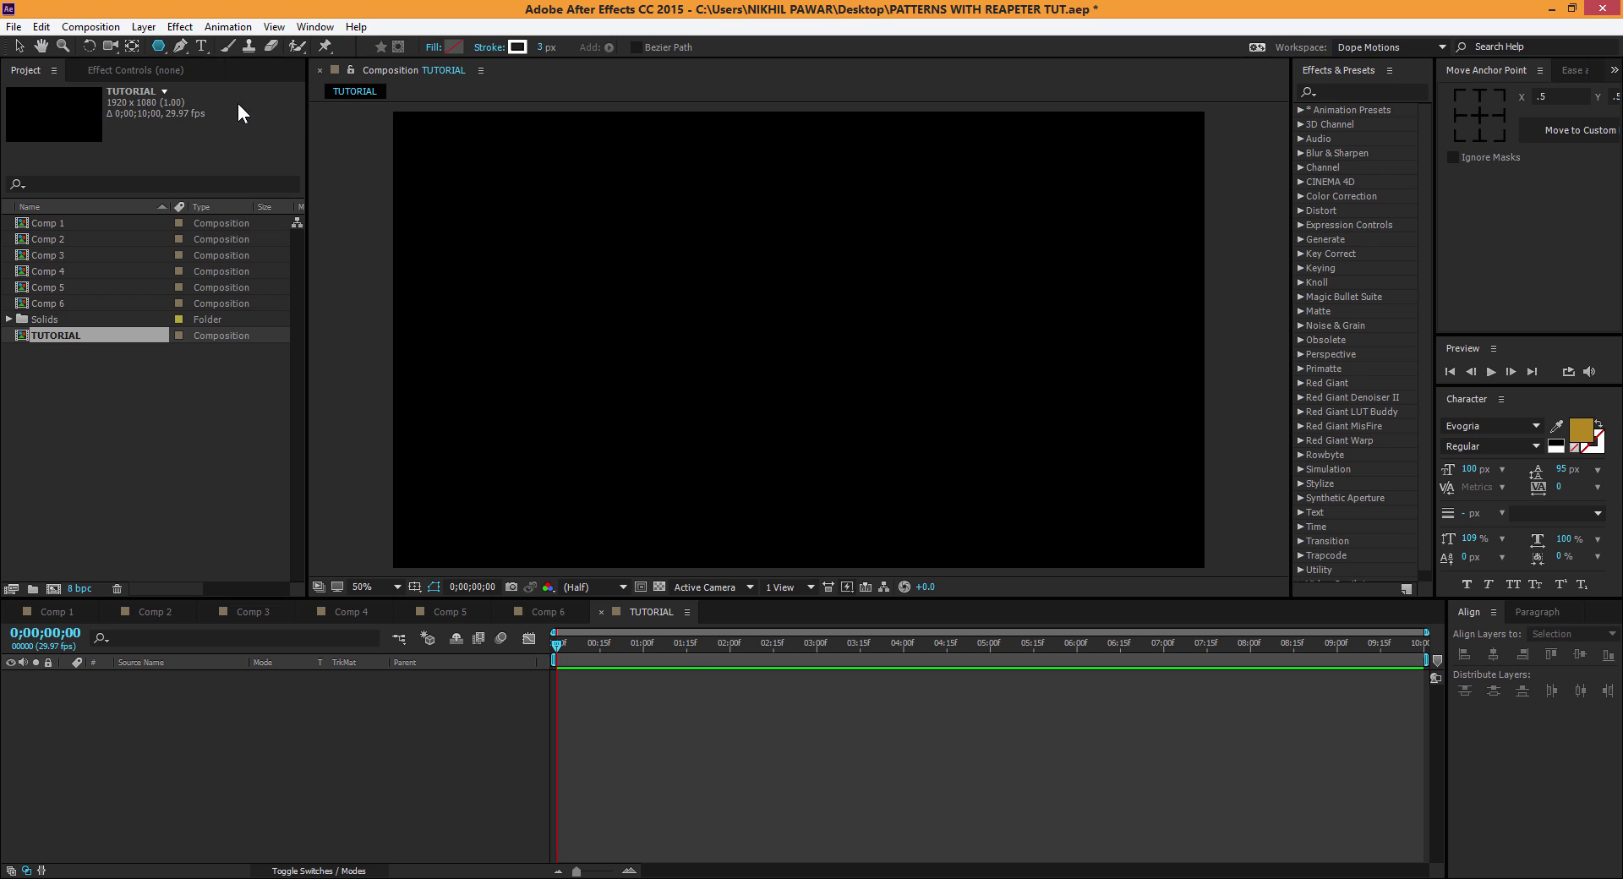
{"action": "left_click_drag", "start_coordinate": [777, 317], "coordinate": [852, 379]}
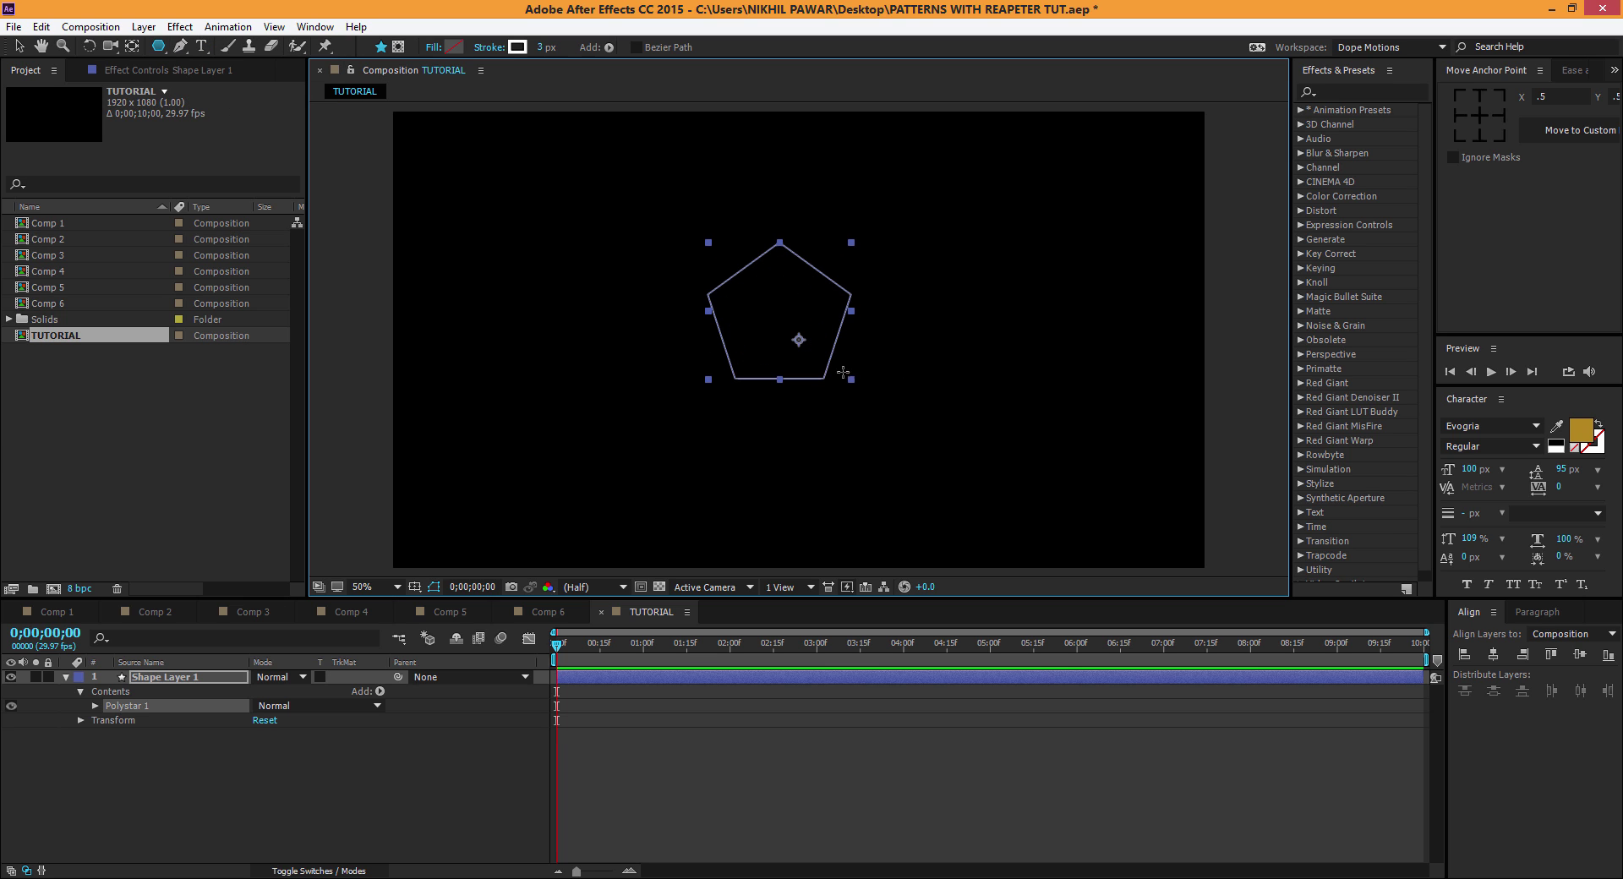
{"action": "left_click", "coordinate": [171, 677]}
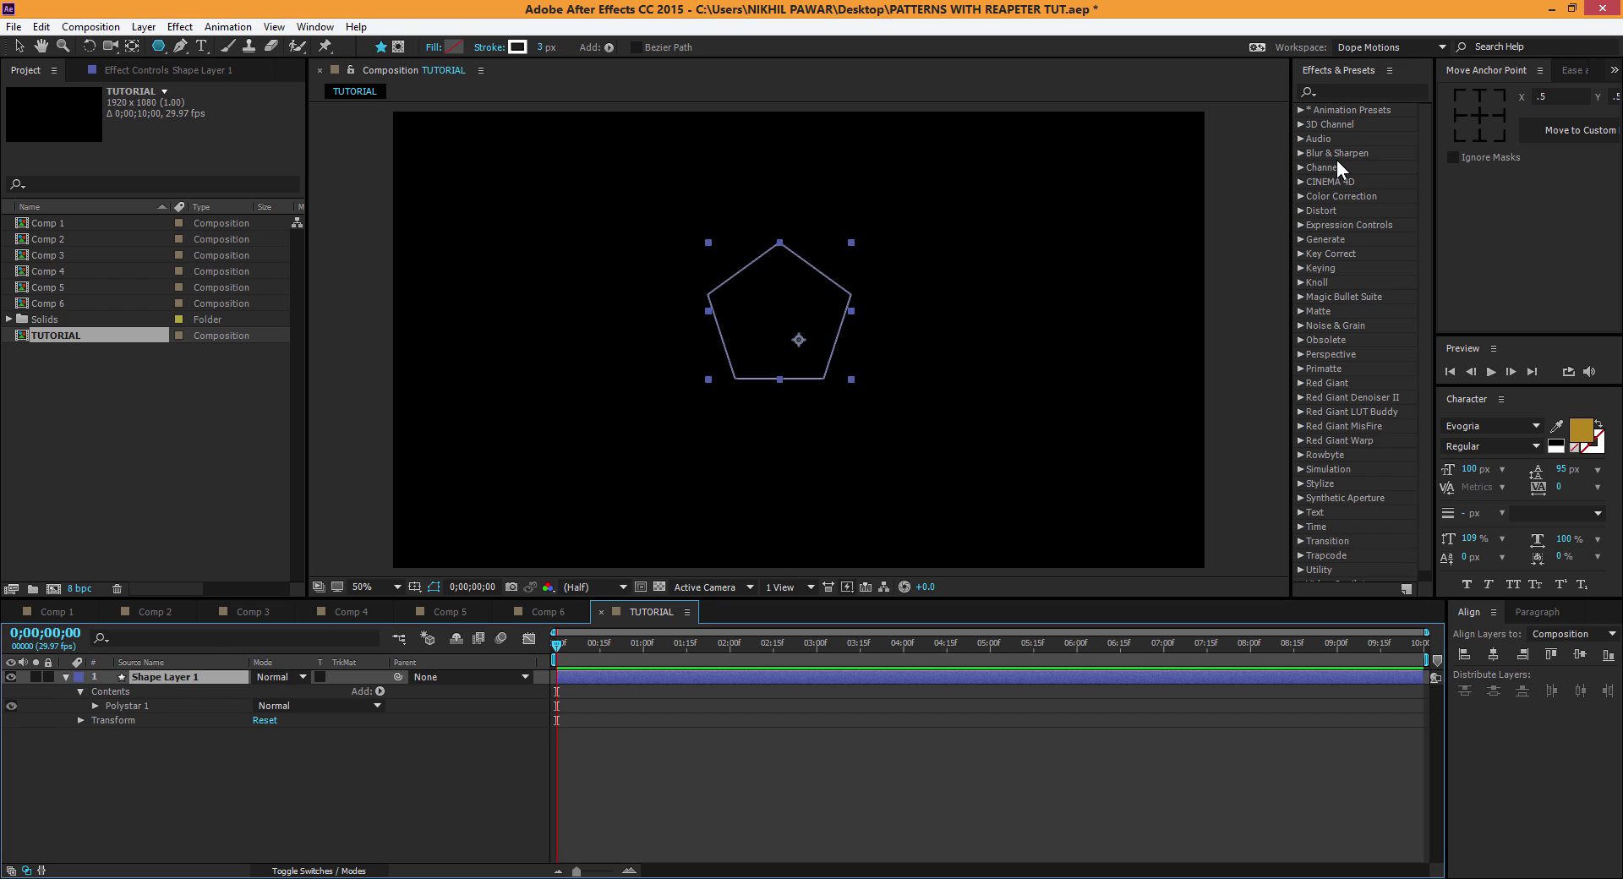
{"action": "left_click", "coordinate": [1493, 655]}
{"action": "left_click", "coordinate": [1580, 655]}
Step: Set the Polystar path to 6 points, turning it into a hexagon
{"action": "left_click", "coordinate": [96, 707]}
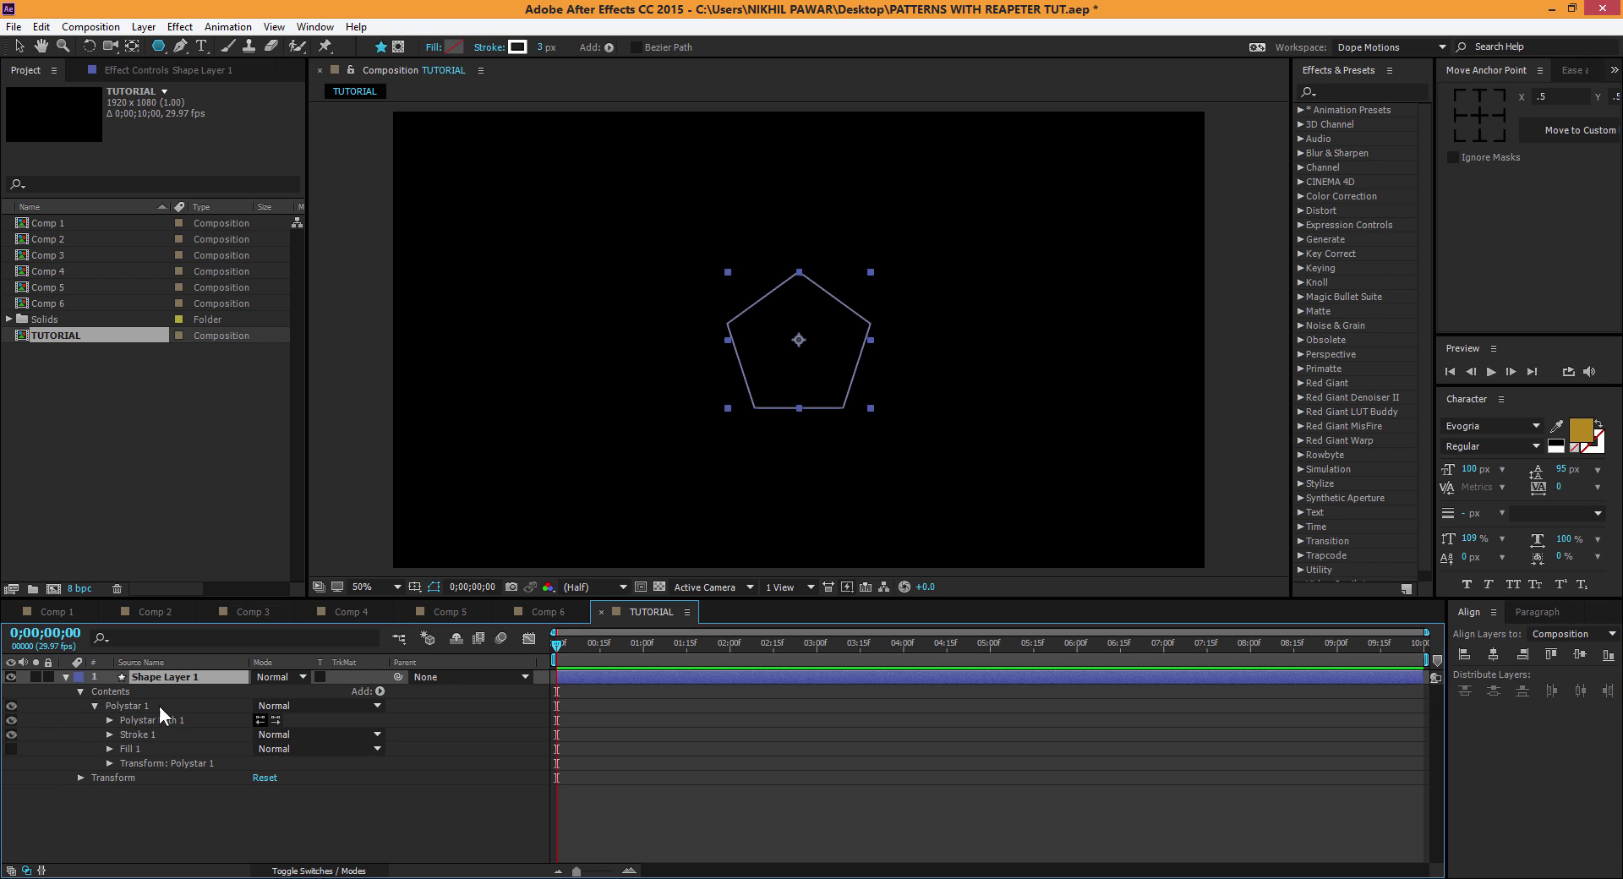
{"action": "left_click", "coordinate": [108, 720]}
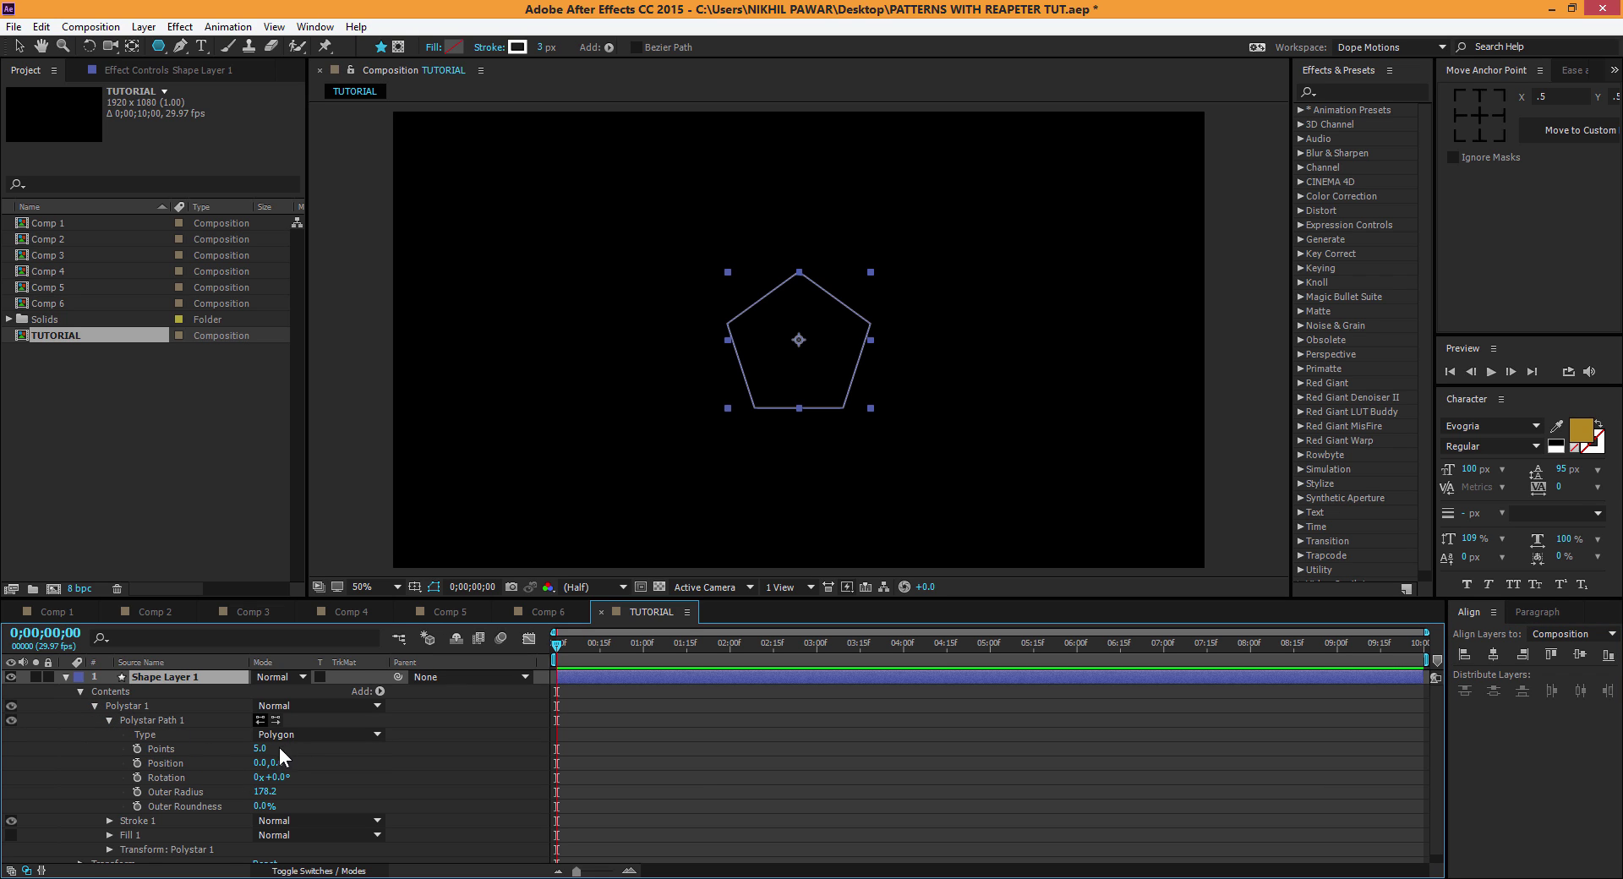
{"action": "left_click", "coordinate": [261, 749]}
{"action": "type", "text": "6"}
{"action": "left_click", "coordinate": [338, 744]}
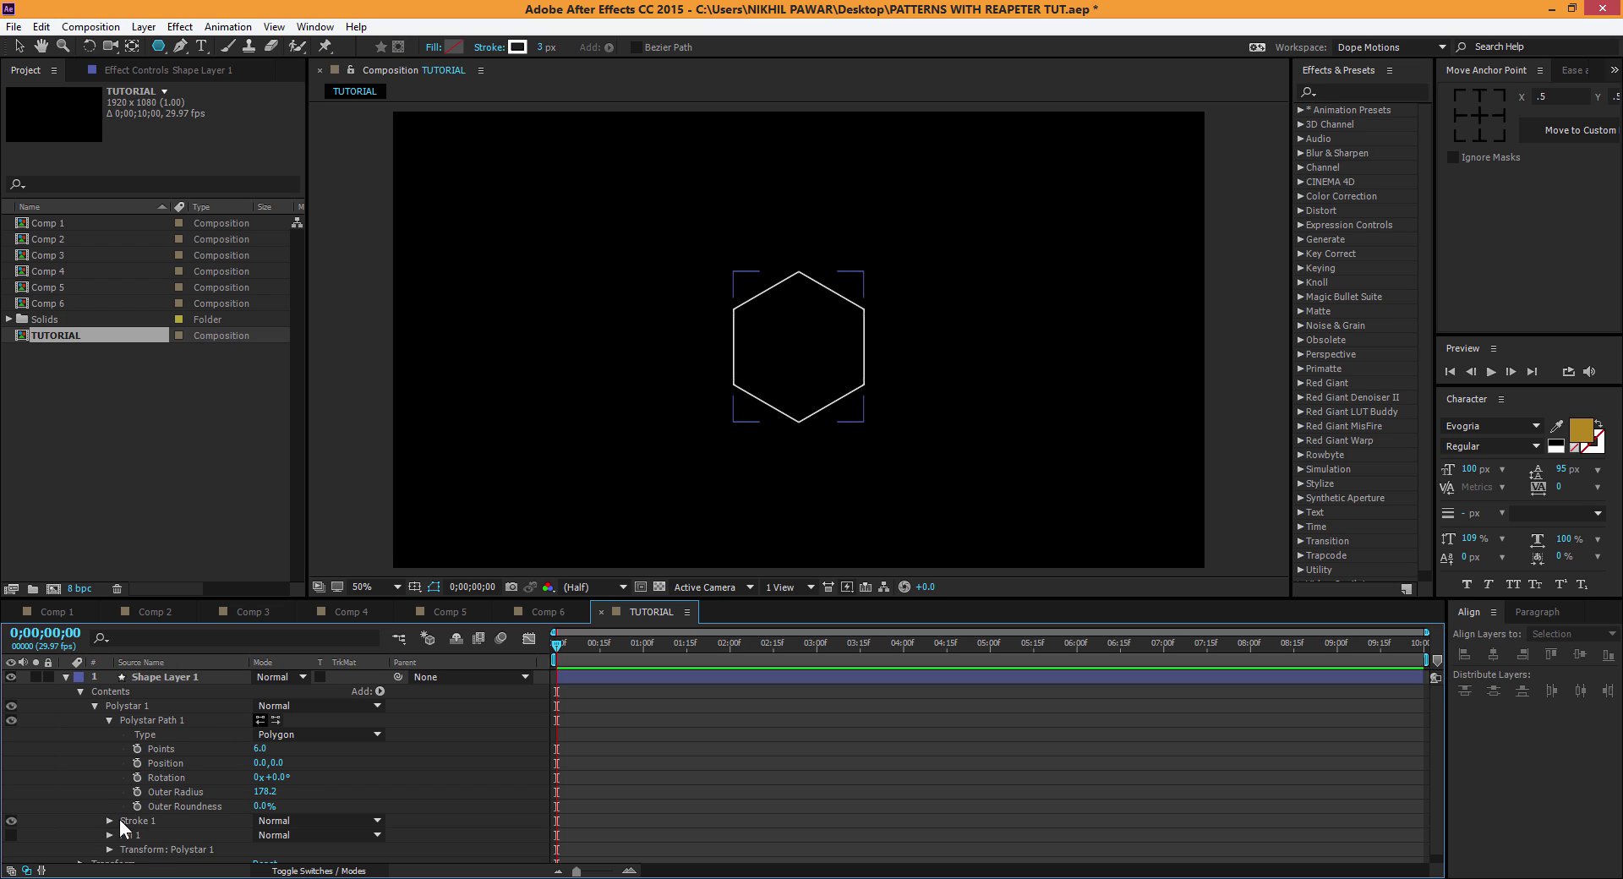
{"action": "scroll", "coordinate": [138, 765], "scroll_direction": "down", "scroll_amount": 1}
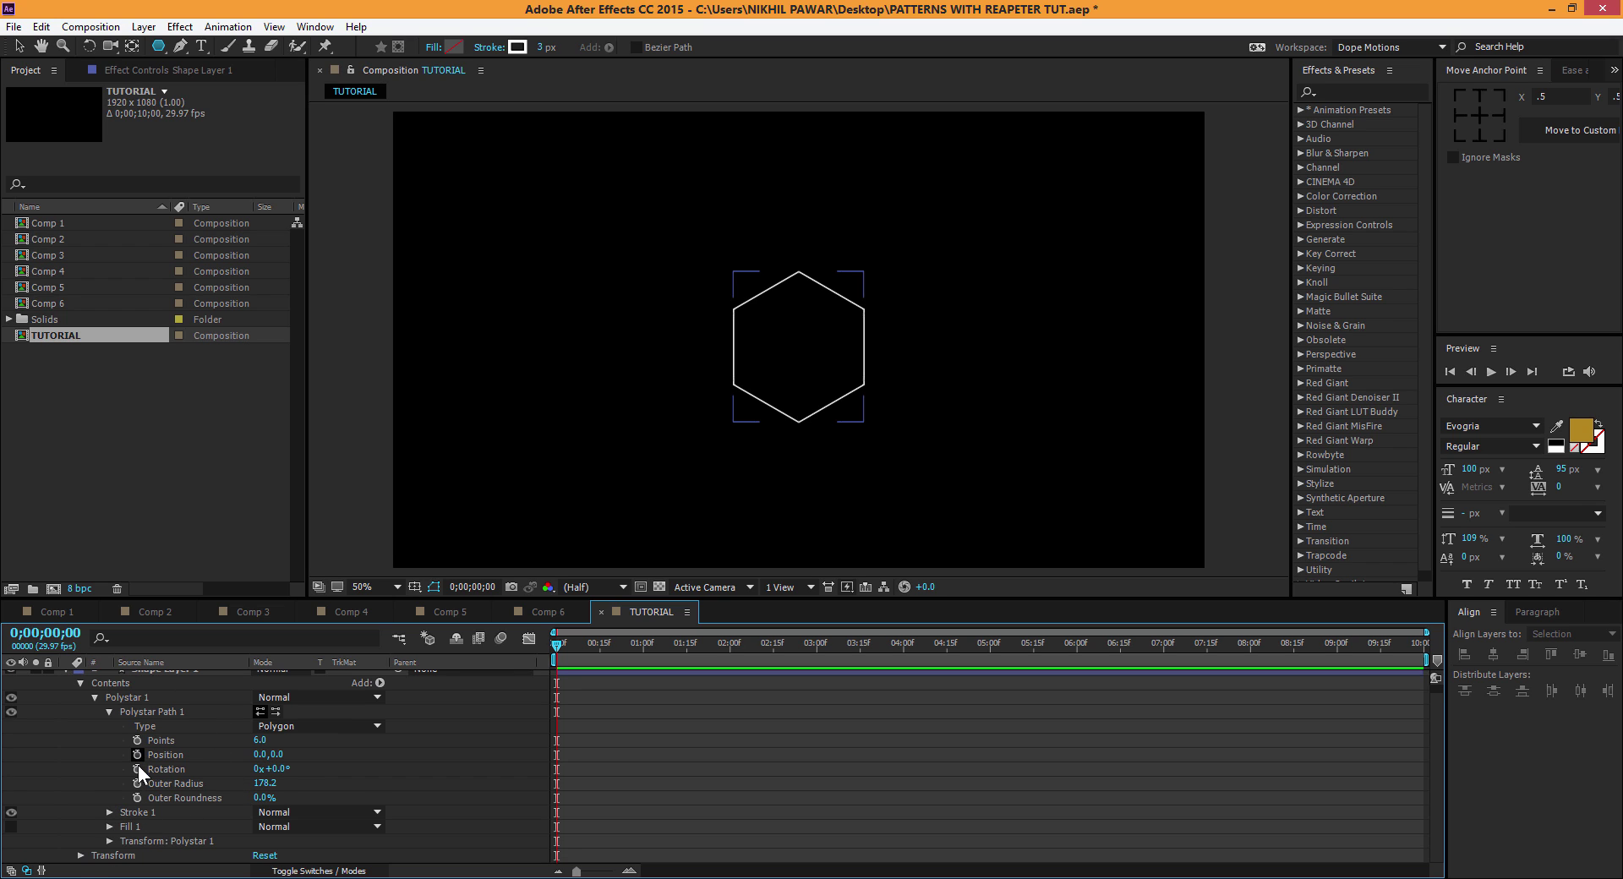
Step: Set the Polystar 1 transform scale to 50%
{"action": "left_click", "coordinate": [81, 855]}
{"action": "left_click", "coordinate": [79, 784]}
{"action": "left_click", "coordinate": [110, 841]}
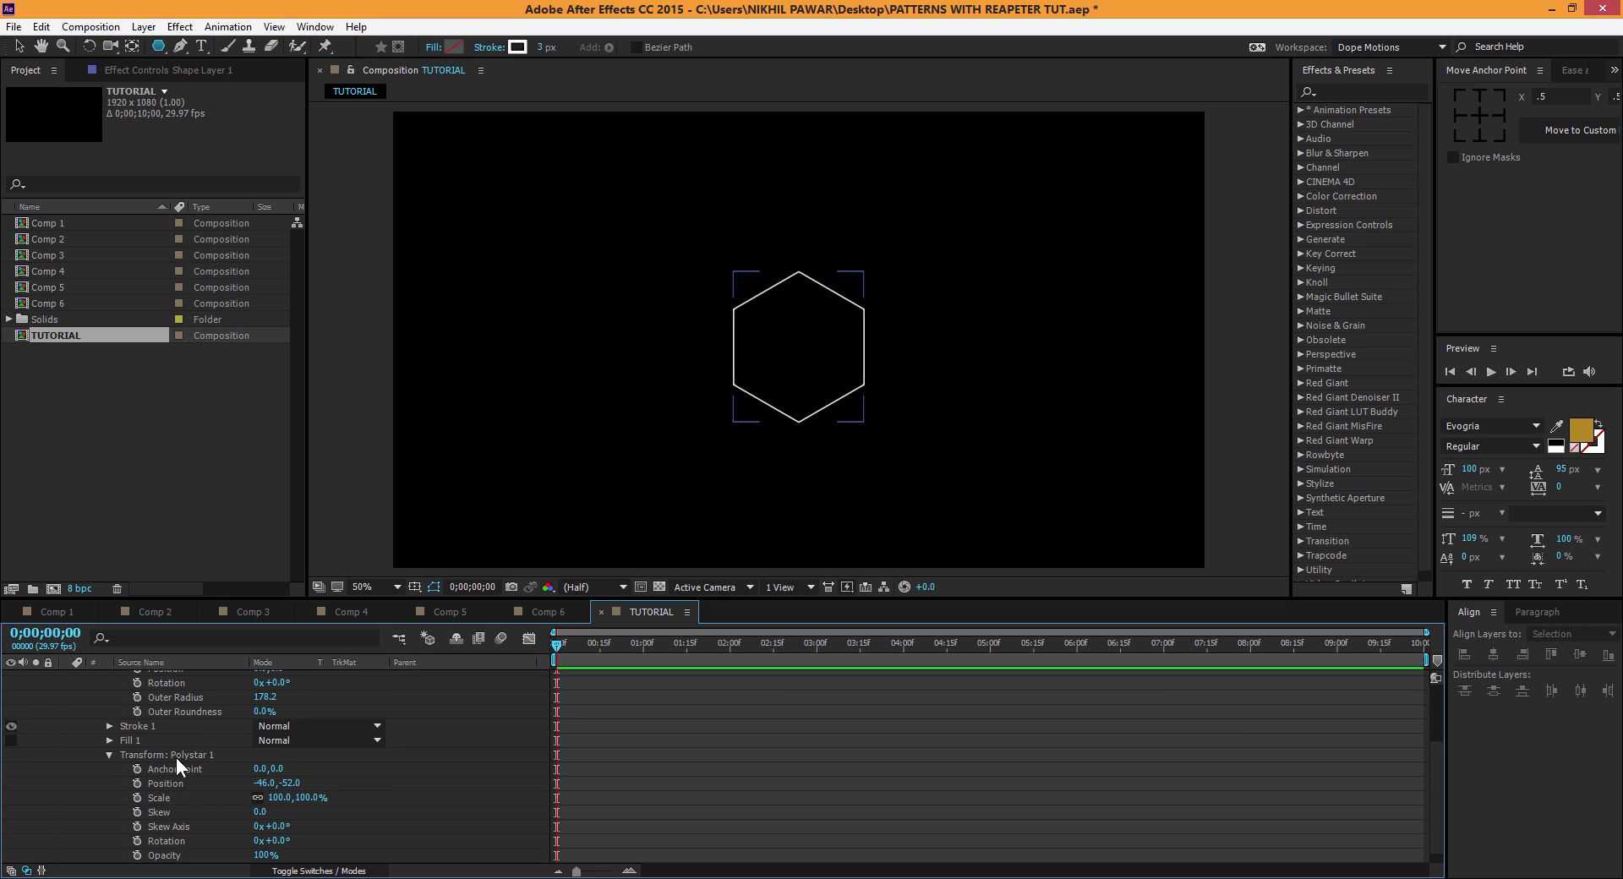
{"action": "scroll", "coordinate": [355, 821], "scroll_direction": "down", "scroll_amount": 1}
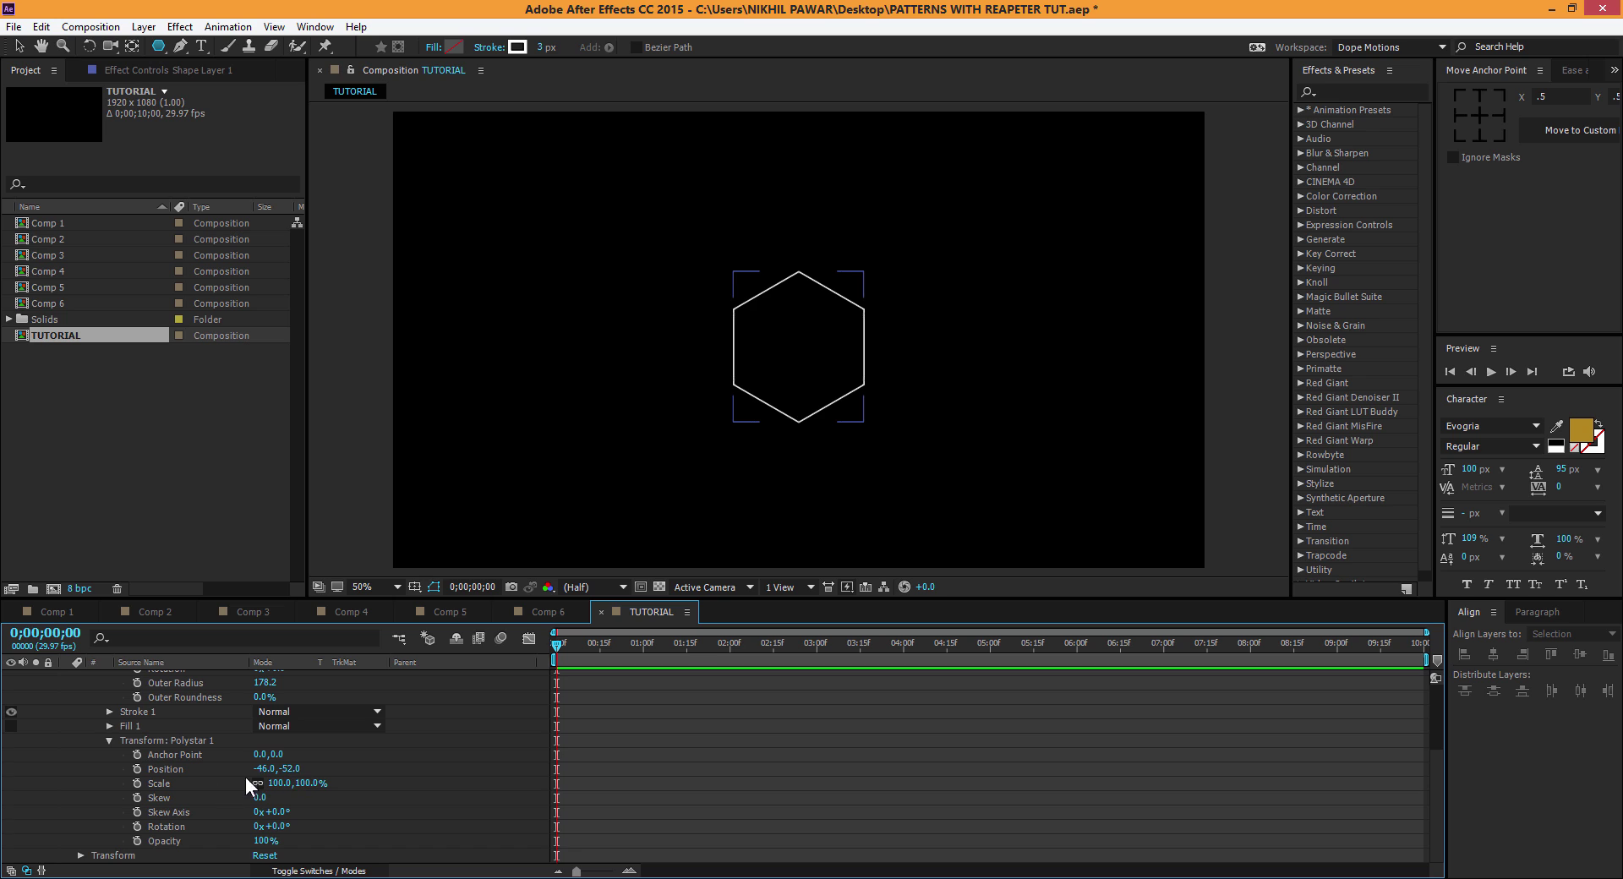
{"action": "left_click_drag", "start_coordinate": [272, 784], "coordinate": [246, 793]}
{"action": "left_click", "coordinate": [279, 783]}
{"action": "type", "text": "50"}
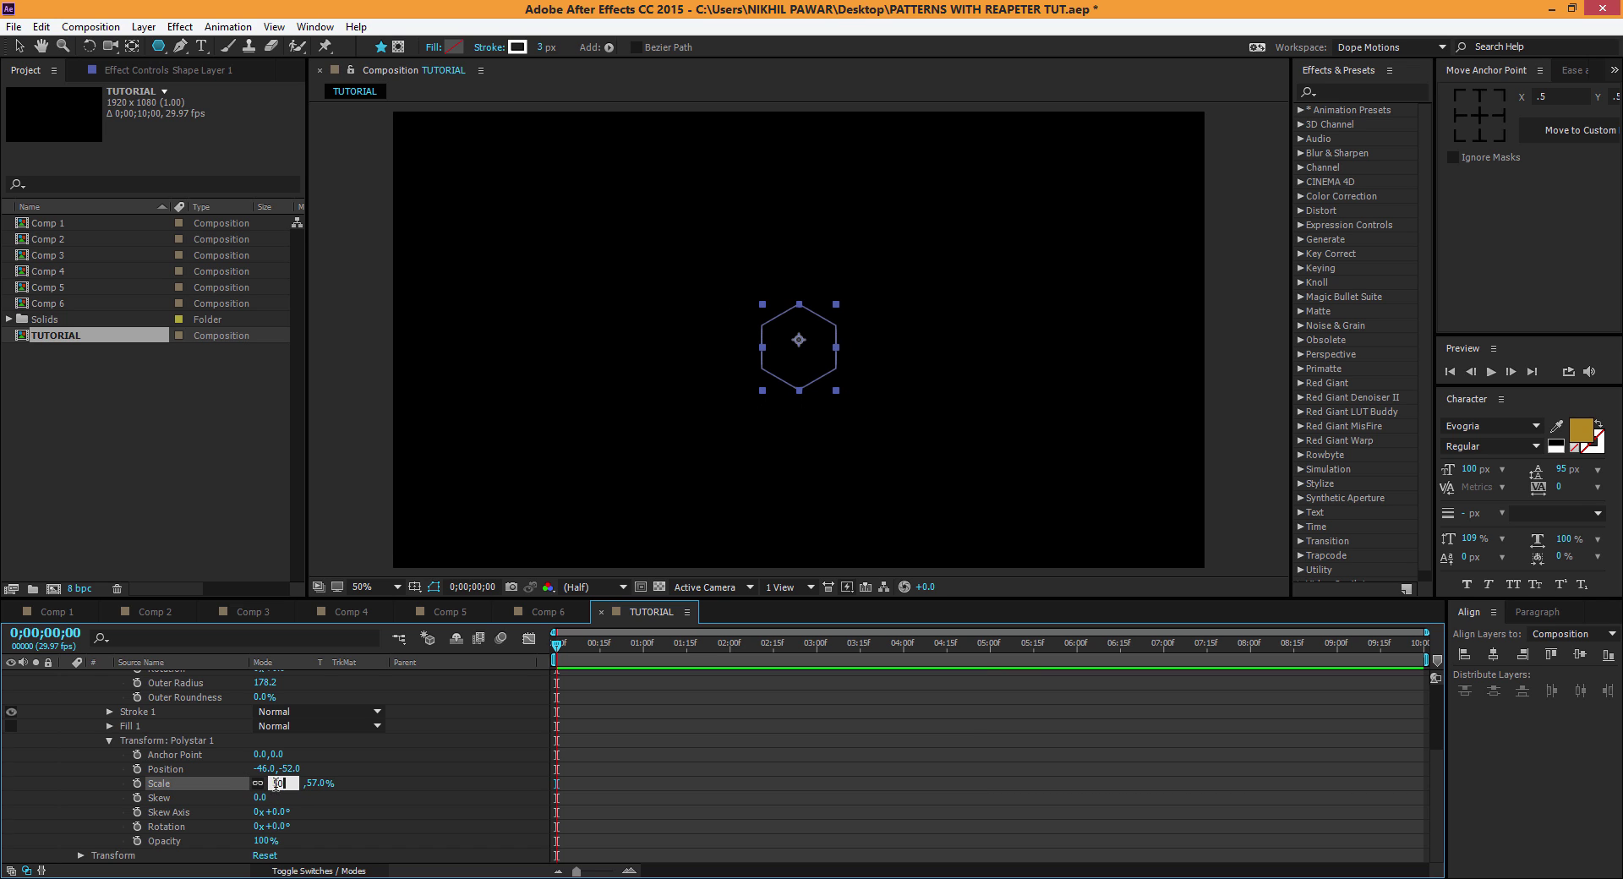
{"action": "left_click", "coordinate": [414, 768]}
{"action": "scroll", "coordinate": [88, 737], "scroll_direction": "up", "scroll_amount": 8}
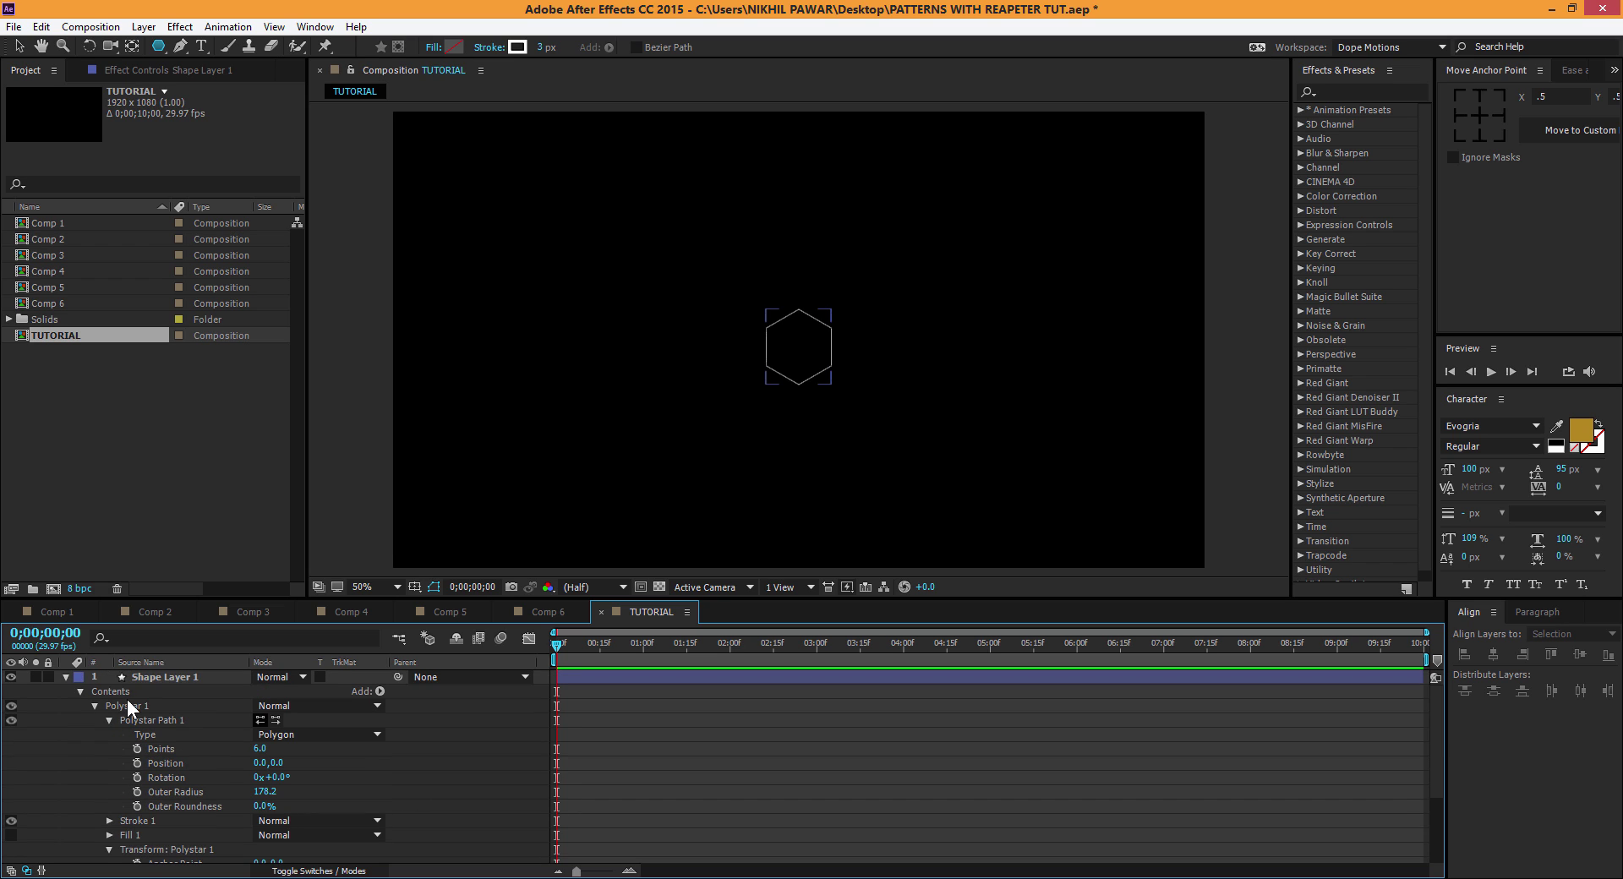
Step: Set the hexagon outline stroke width to 5 px
{"action": "left_click", "coordinate": [144, 678]}
{"action": "left_click", "coordinate": [542, 48]}
{"action": "type", "text": "5"}
{"action": "key", "text": "Return"}
{"action": "left_click", "coordinate": [464, 747]}
Step: Add a Repeater to the hexagon with 20 copies
{"action": "left_click", "coordinate": [63, 720]}
{"action": "left_click", "coordinate": [379, 692]}
{"action": "left_click", "coordinate": [435, 561]}
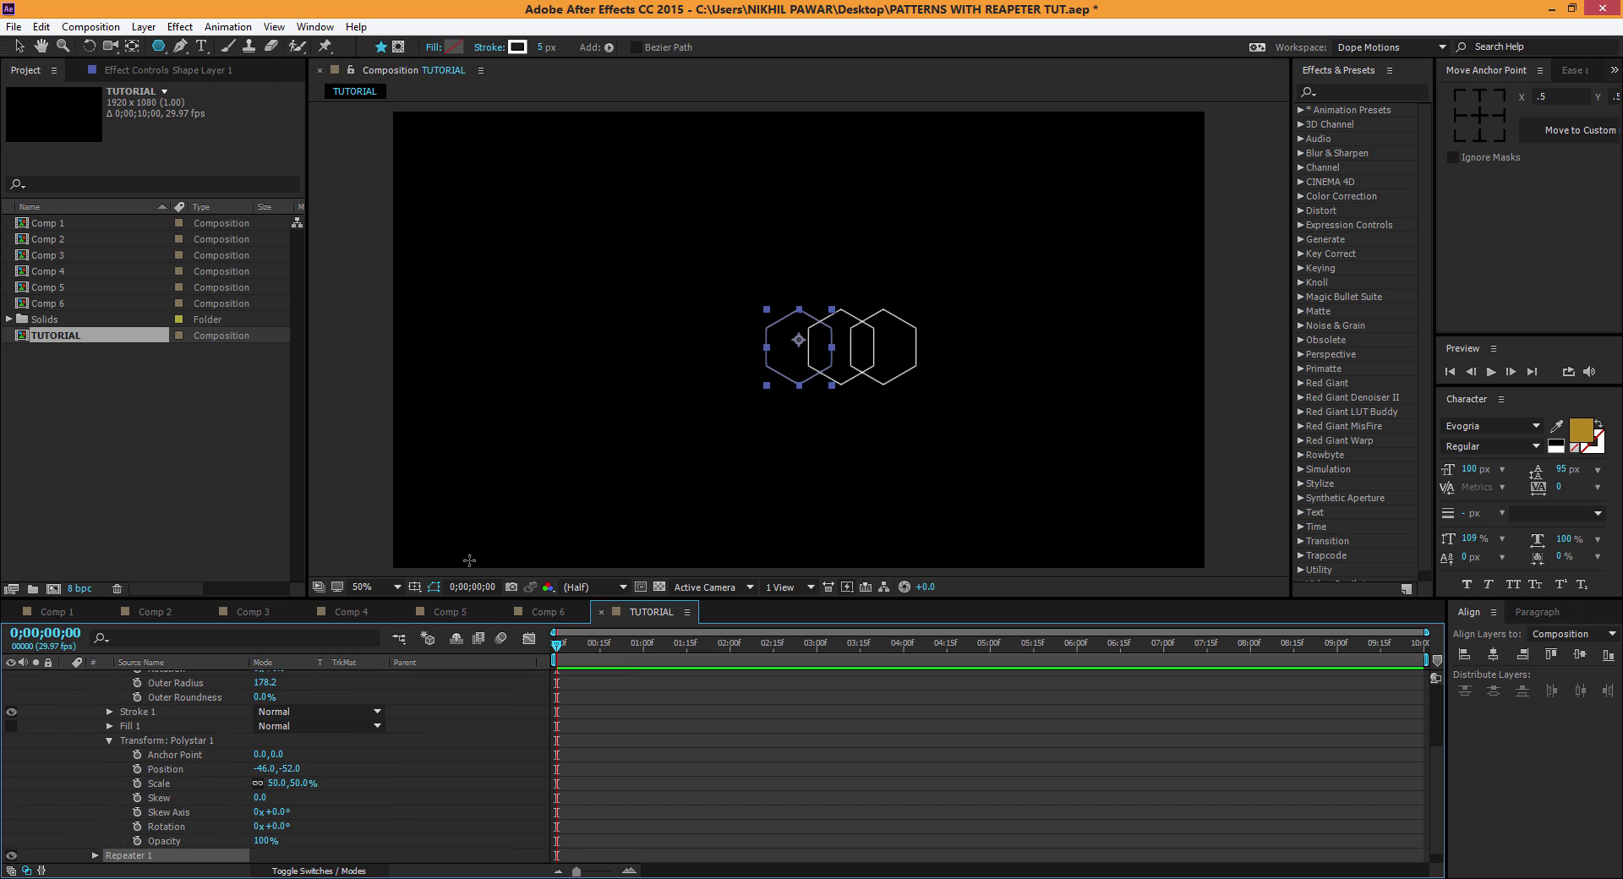
{"action": "left_click", "coordinate": [95, 855]}
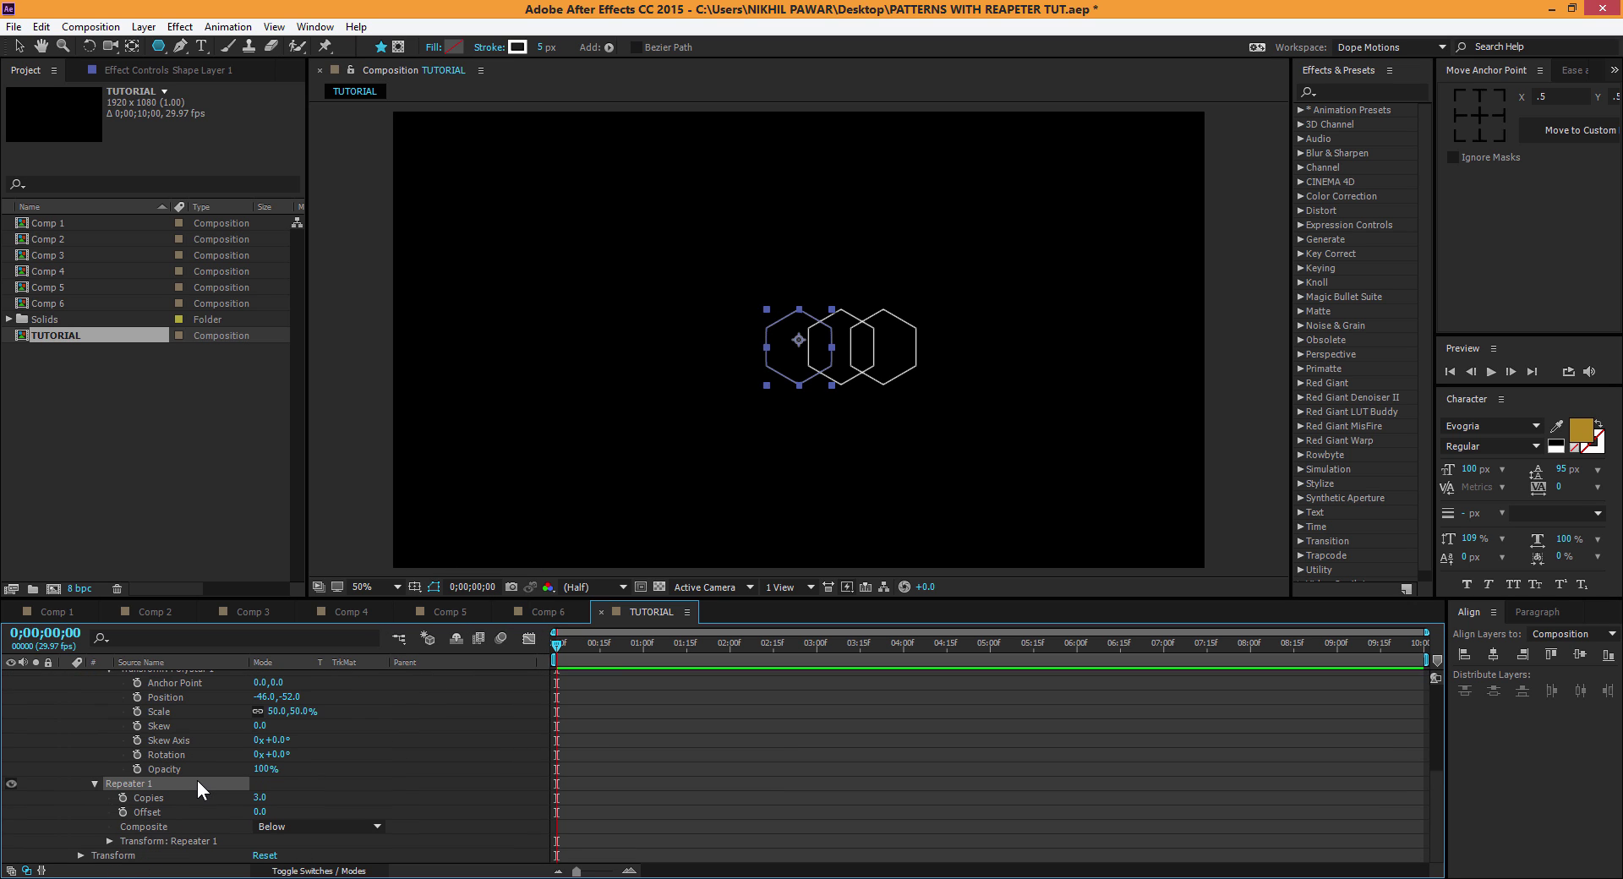
{"action": "left_click", "coordinate": [259, 797]}
{"action": "type", "text": "20"}
{"action": "left_click", "coordinate": [368, 773]}
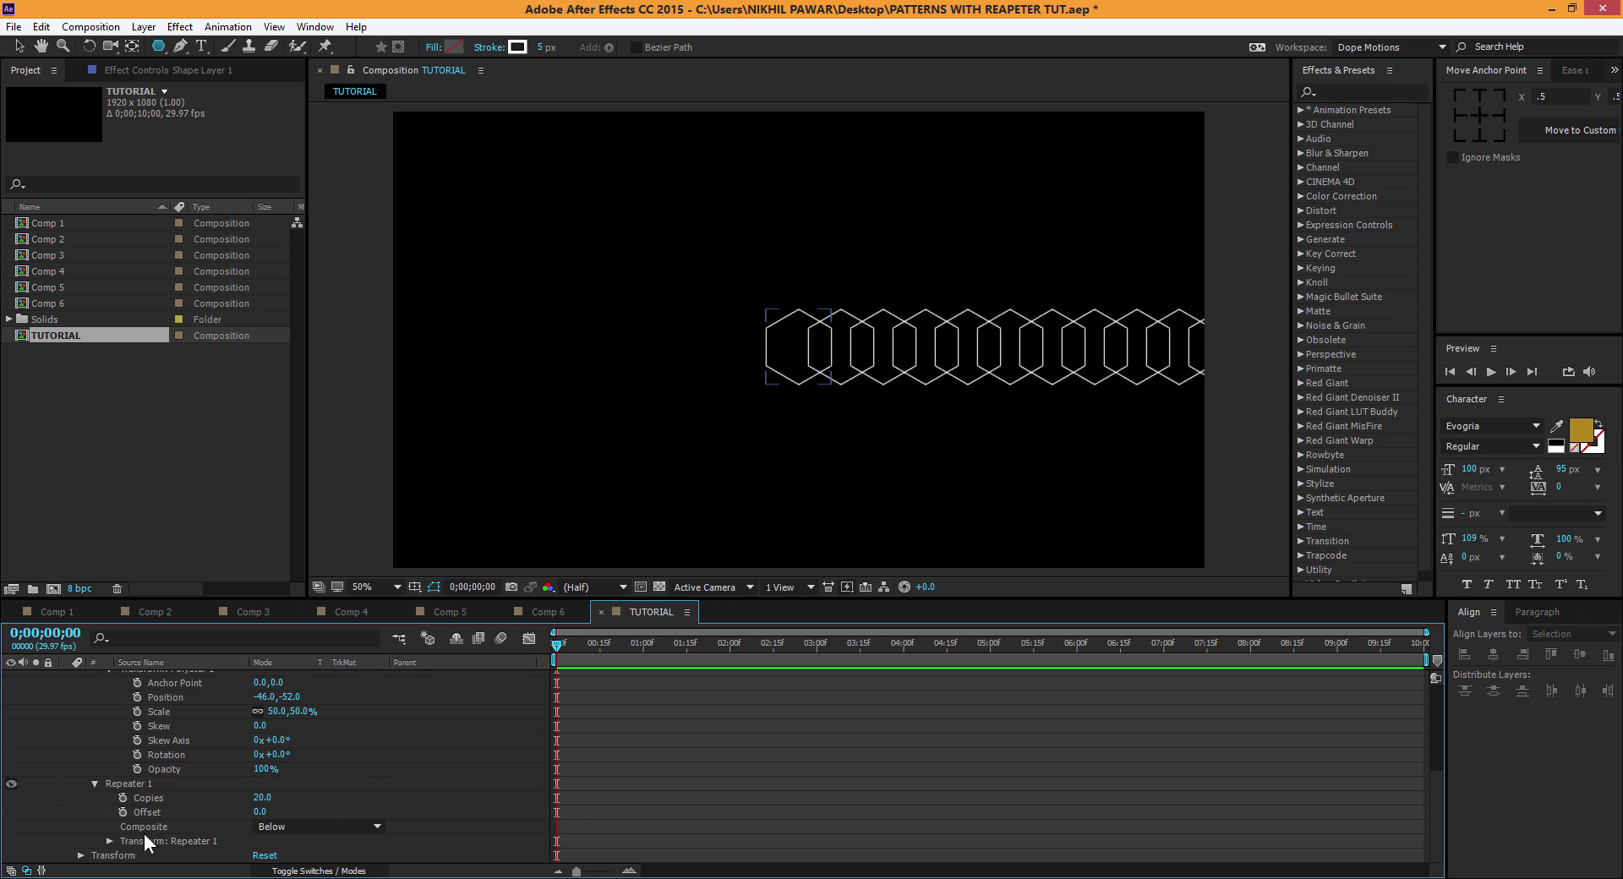
Step: Space the hexagon copies 163 apart and move the row to the comp's top-left
{"action": "left_click", "coordinate": [109, 841]}
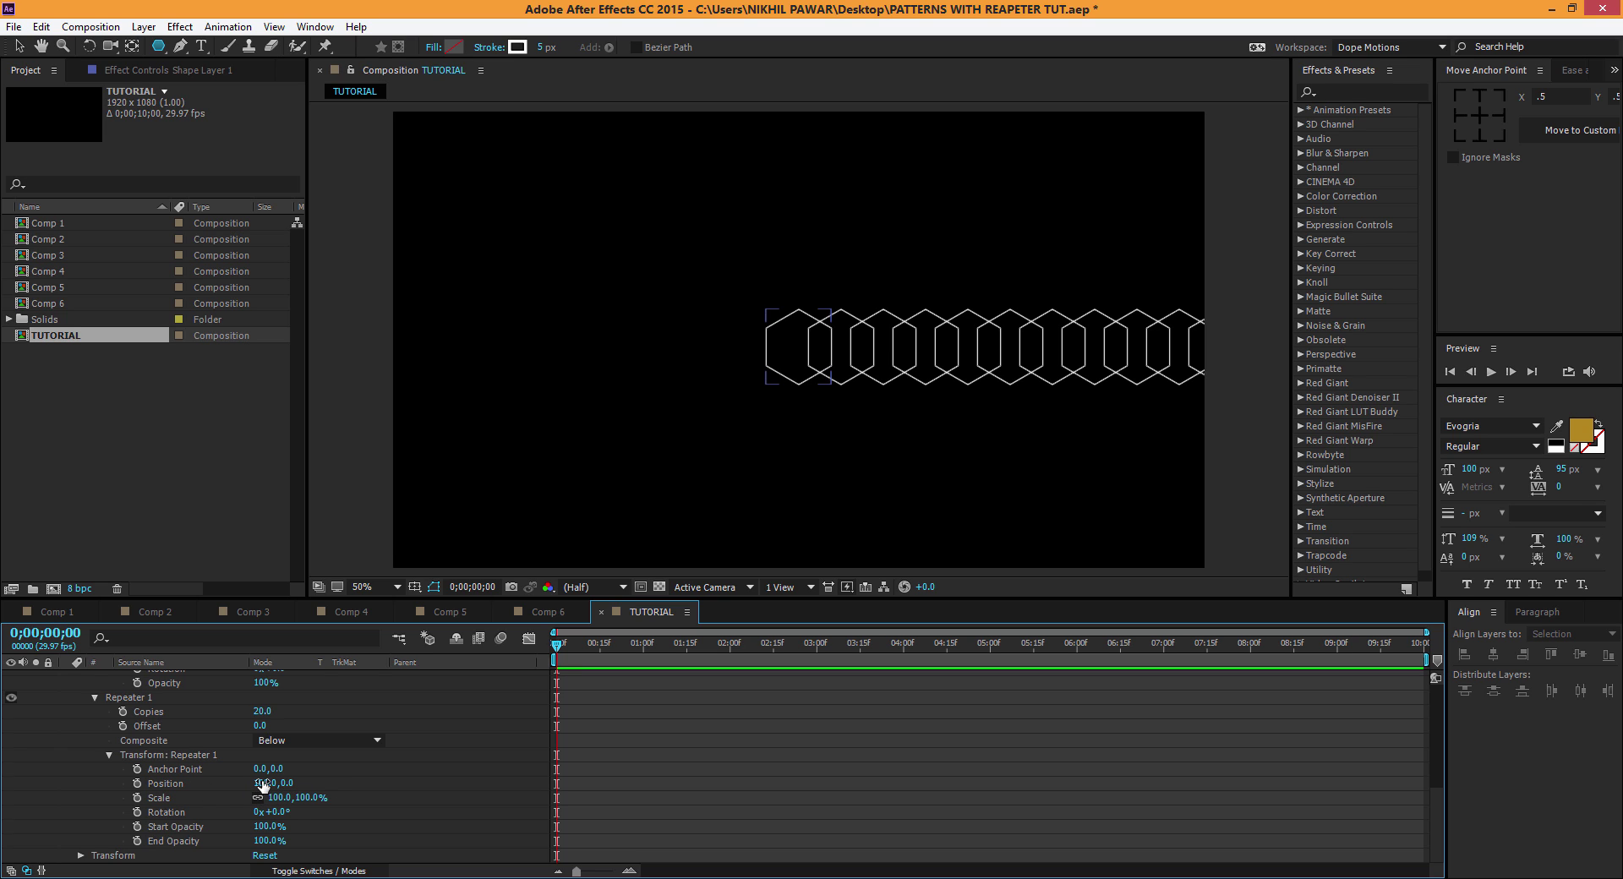
{"action": "left_click_drag", "start_coordinate": [263, 785], "coordinate": [319, 784]}
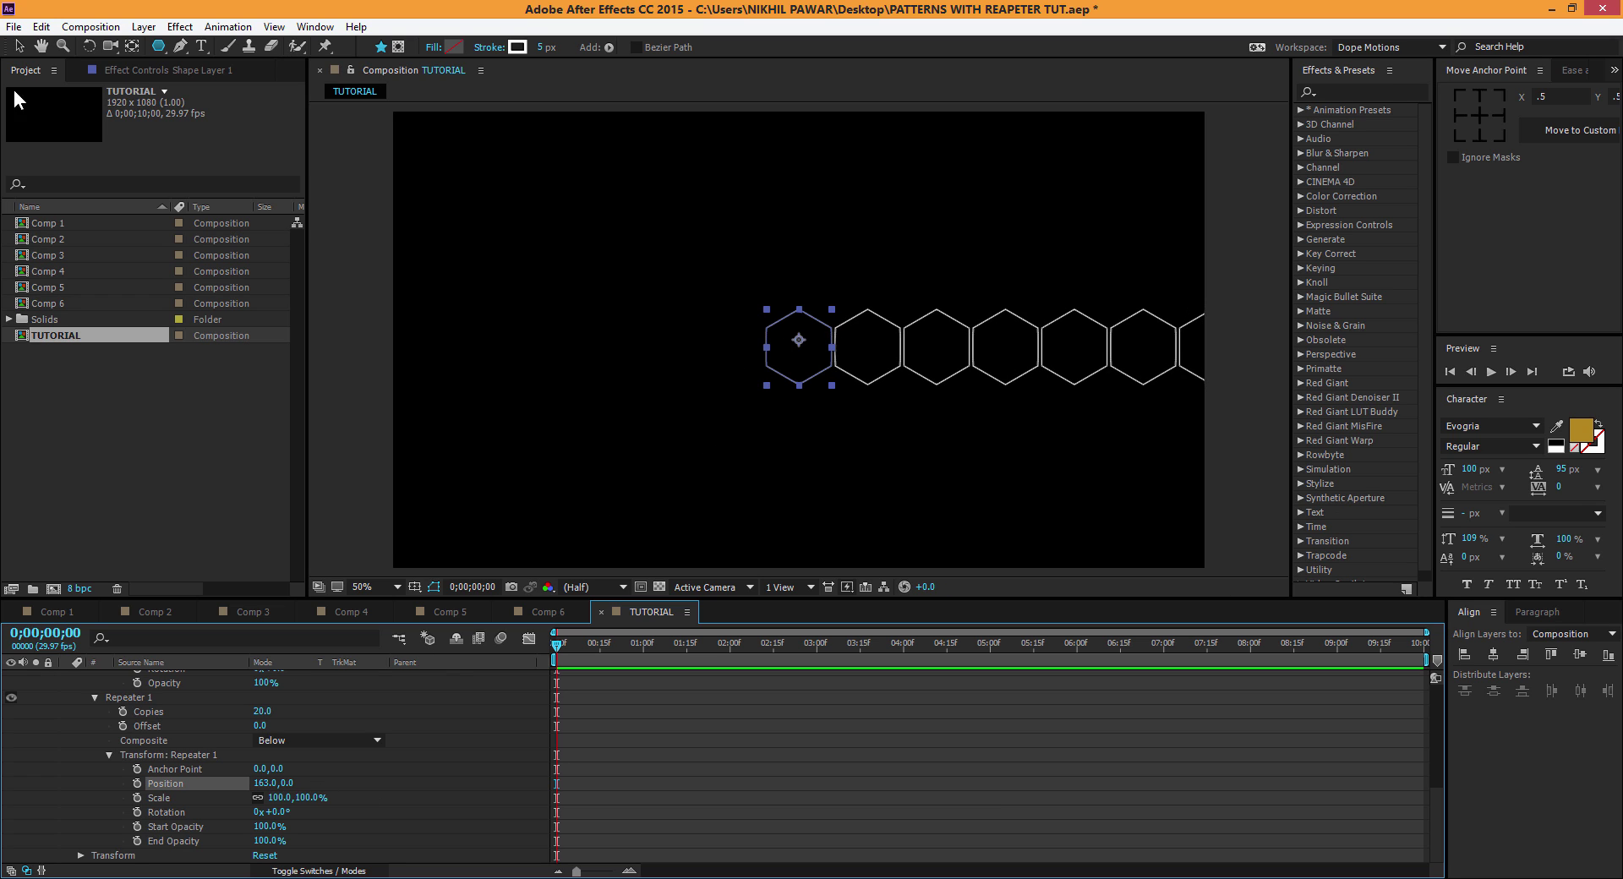
{"action": "left_click", "coordinate": [18, 47]}
{"action": "left_click_drag", "start_coordinate": [797, 345], "coordinate": [430, 146]}
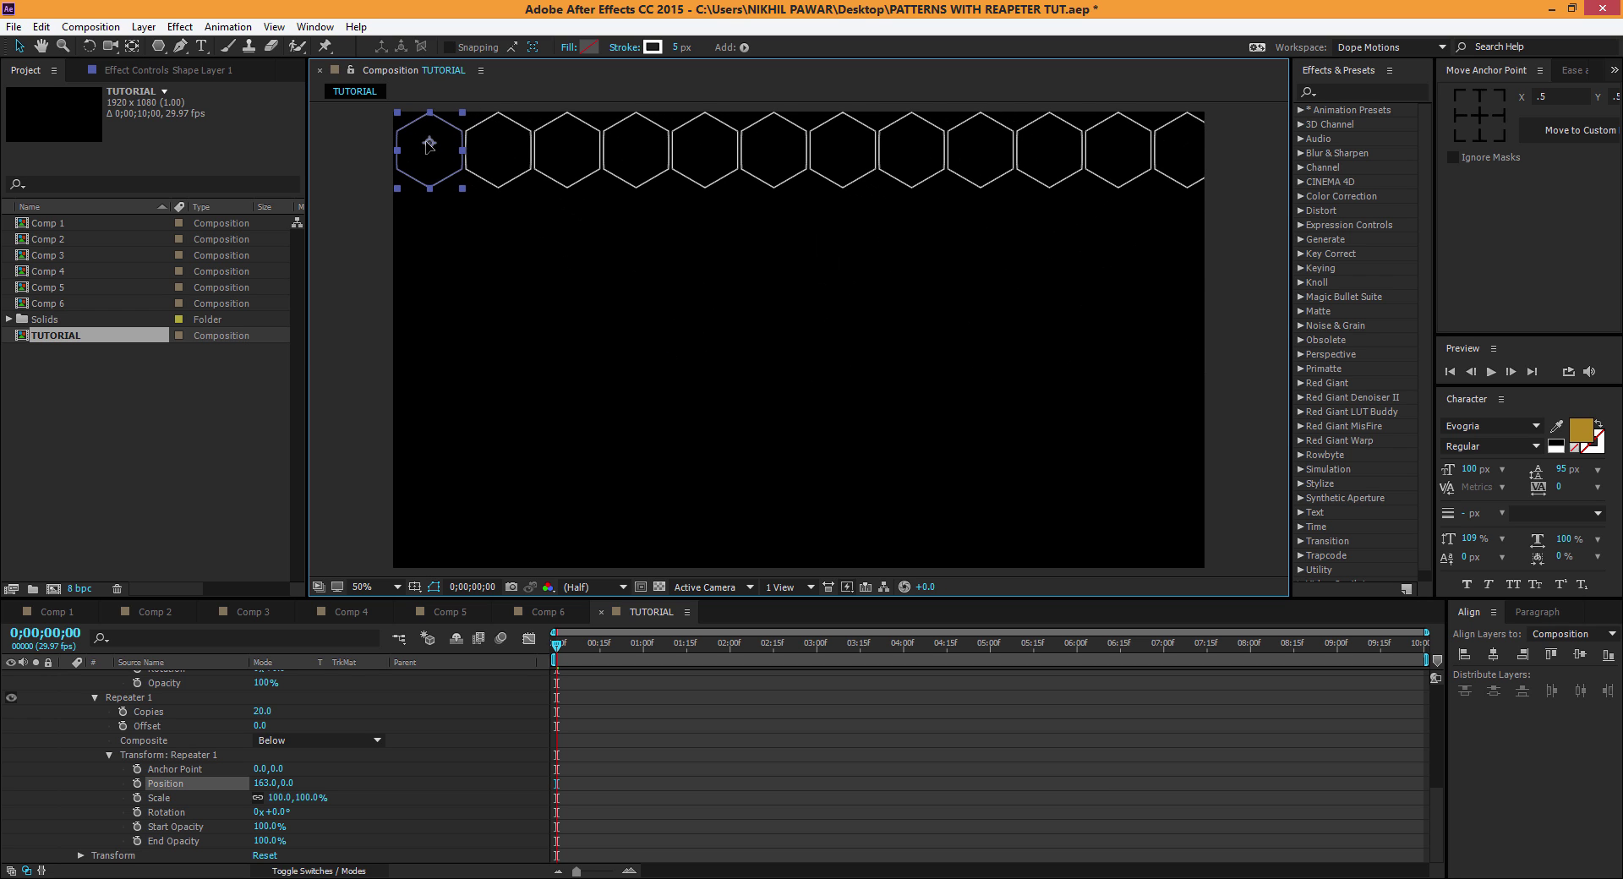
Step: Set the hexagon's Polystar scale to 30%
{"action": "scroll", "coordinate": [169, 794], "scroll_direction": "up", "scroll_amount": 2}
{"action": "scroll", "coordinate": [145, 733], "scroll_direction": "up", "scroll_amount": 6}
{"action": "left_click", "coordinate": [130, 719]}
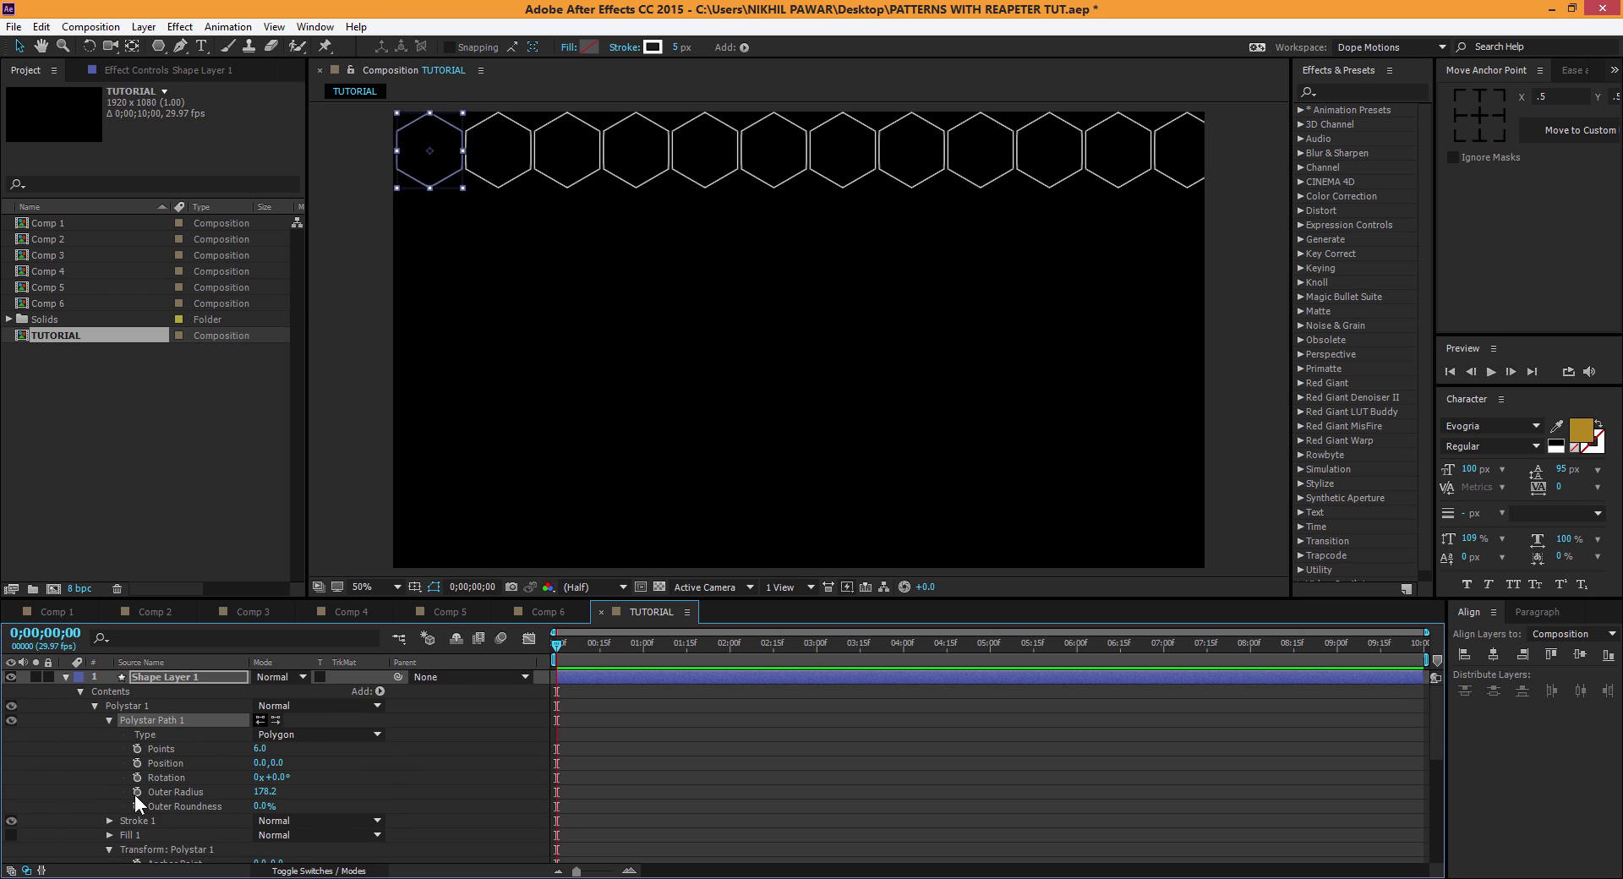
{"action": "scroll", "coordinate": [135, 824], "scroll_direction": "down", "scroll_amount": 4}
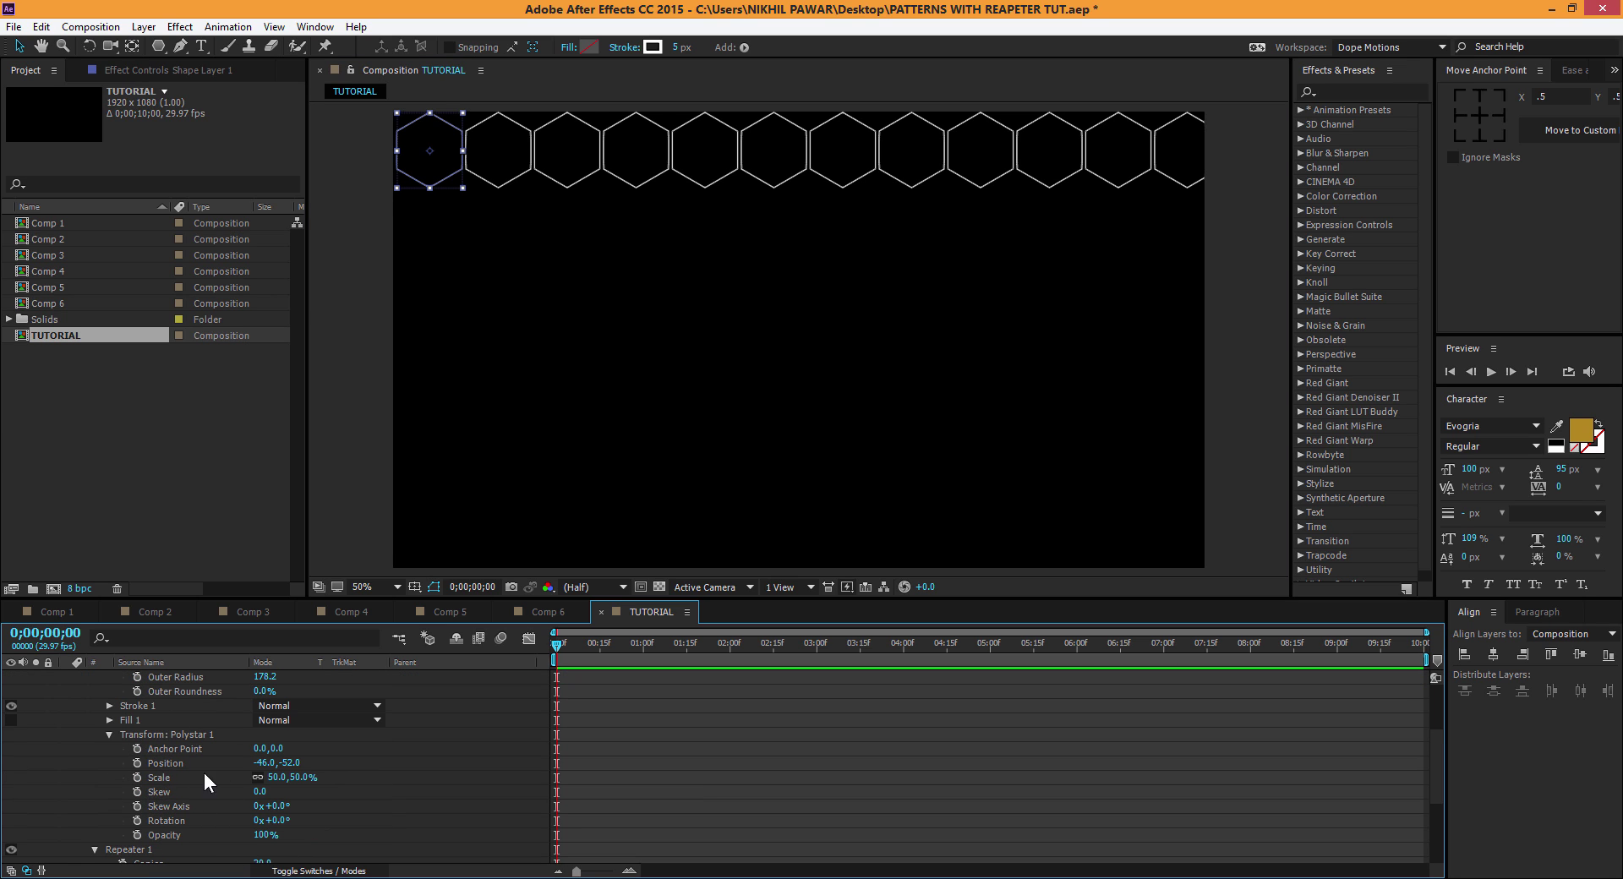
{"action": "left_click", "coordinate": [276, 778]}
{"action": "type", "text": "30"}
{"action": "key", "text": "Return"}
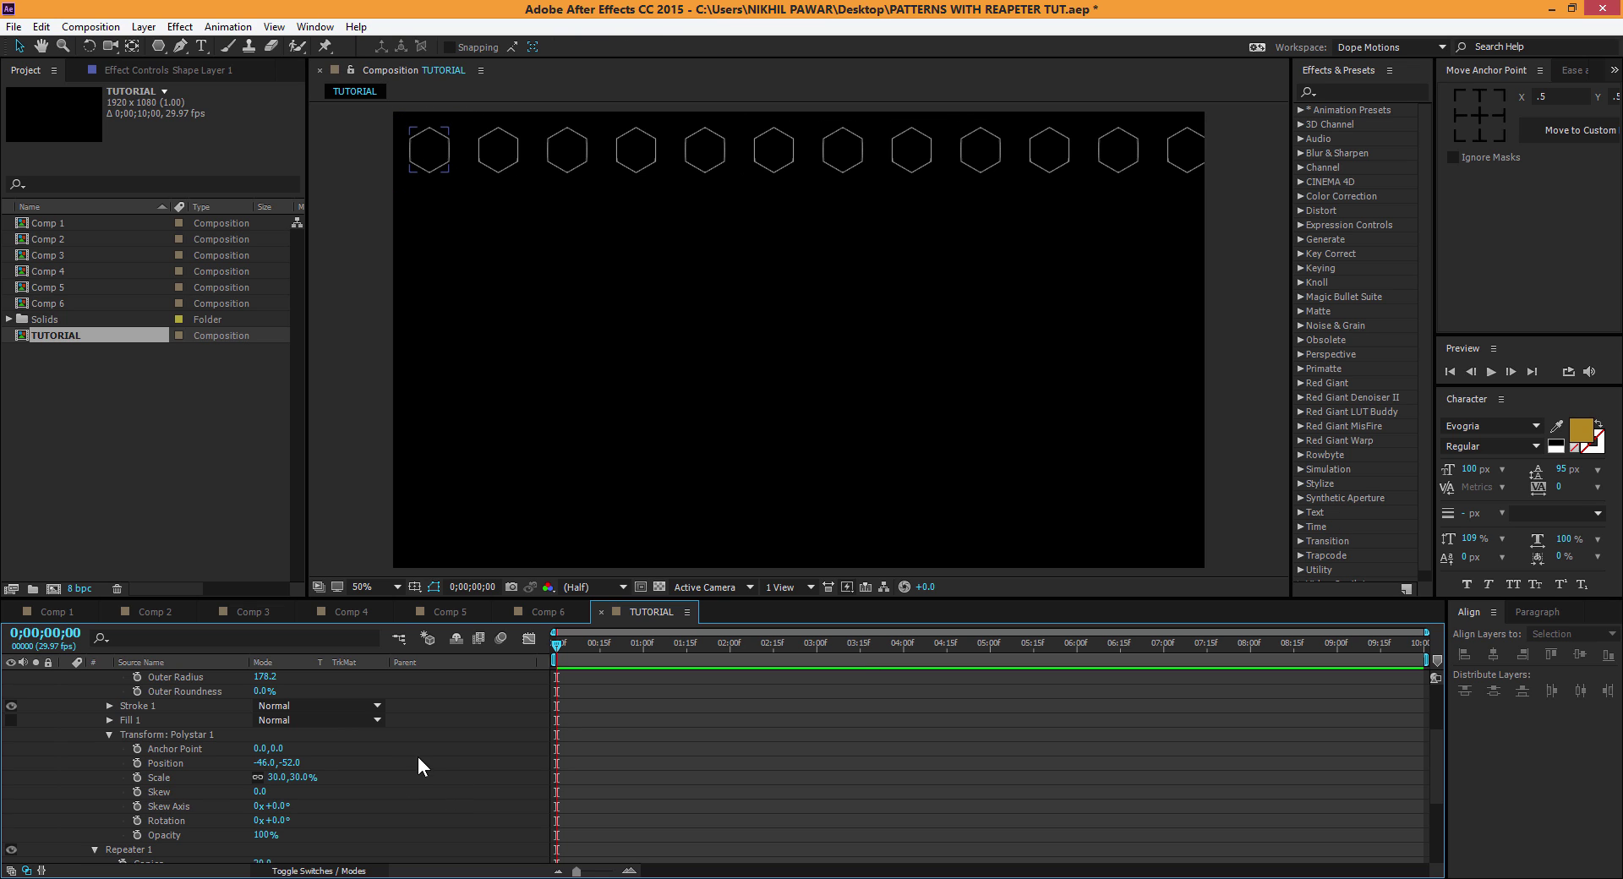
Step: Pack the copies 100 apart and tuck the row into the top-left corner
{"action": "scroll", "coordinate": [313, 812], "scroll_direction": "down", "scroll_amount": 4}
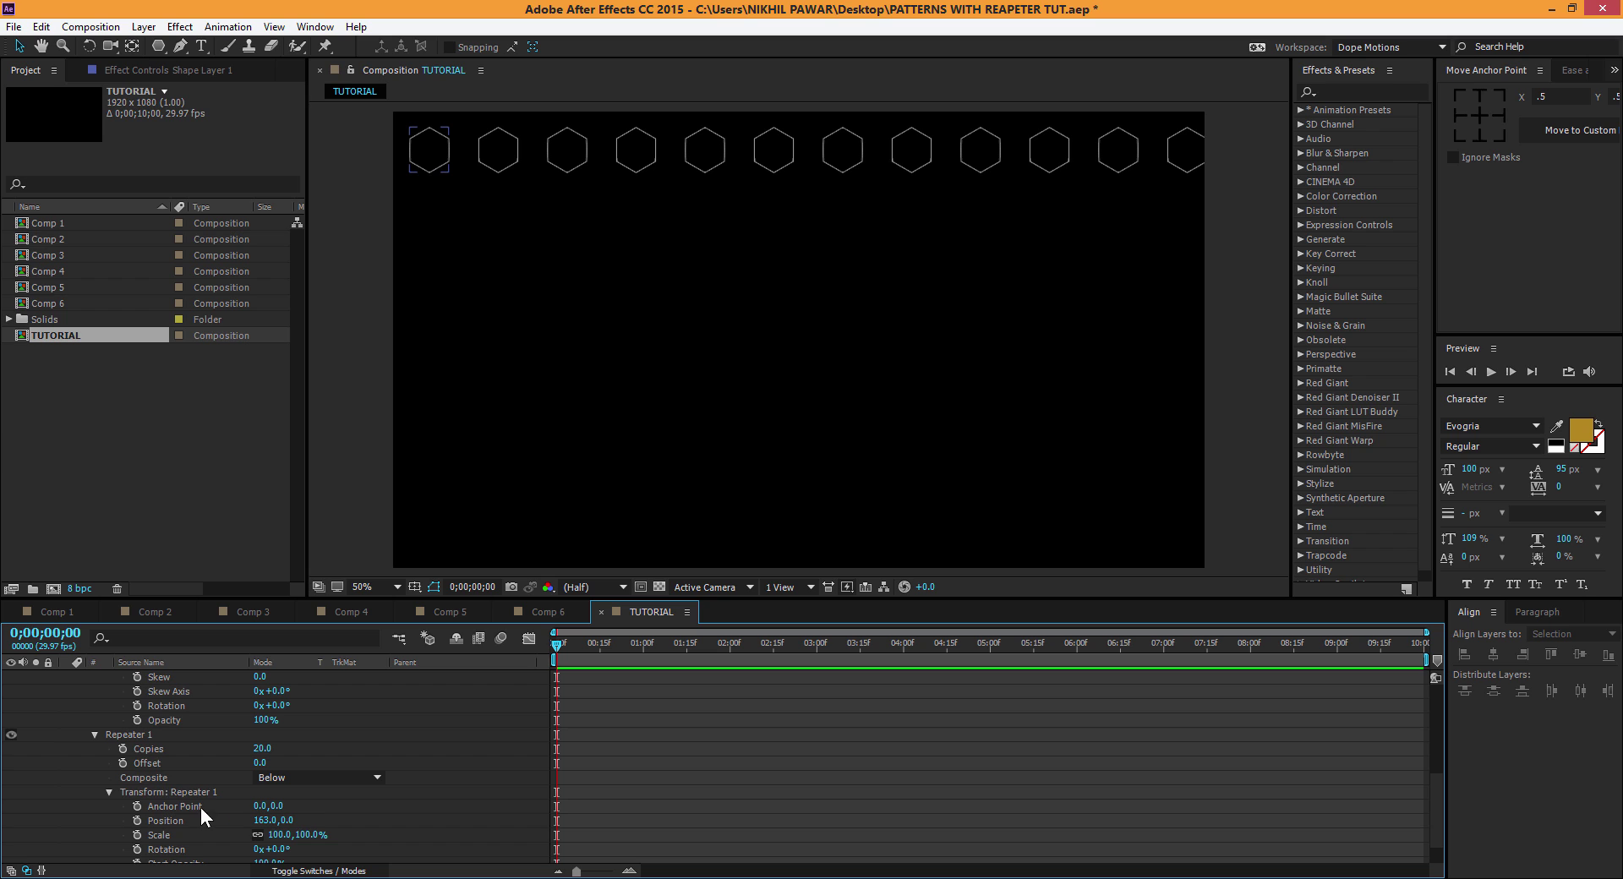
{"action": "left_click_drag", "start_coordinate": [262, 820], "coordinate": [219, 827]}
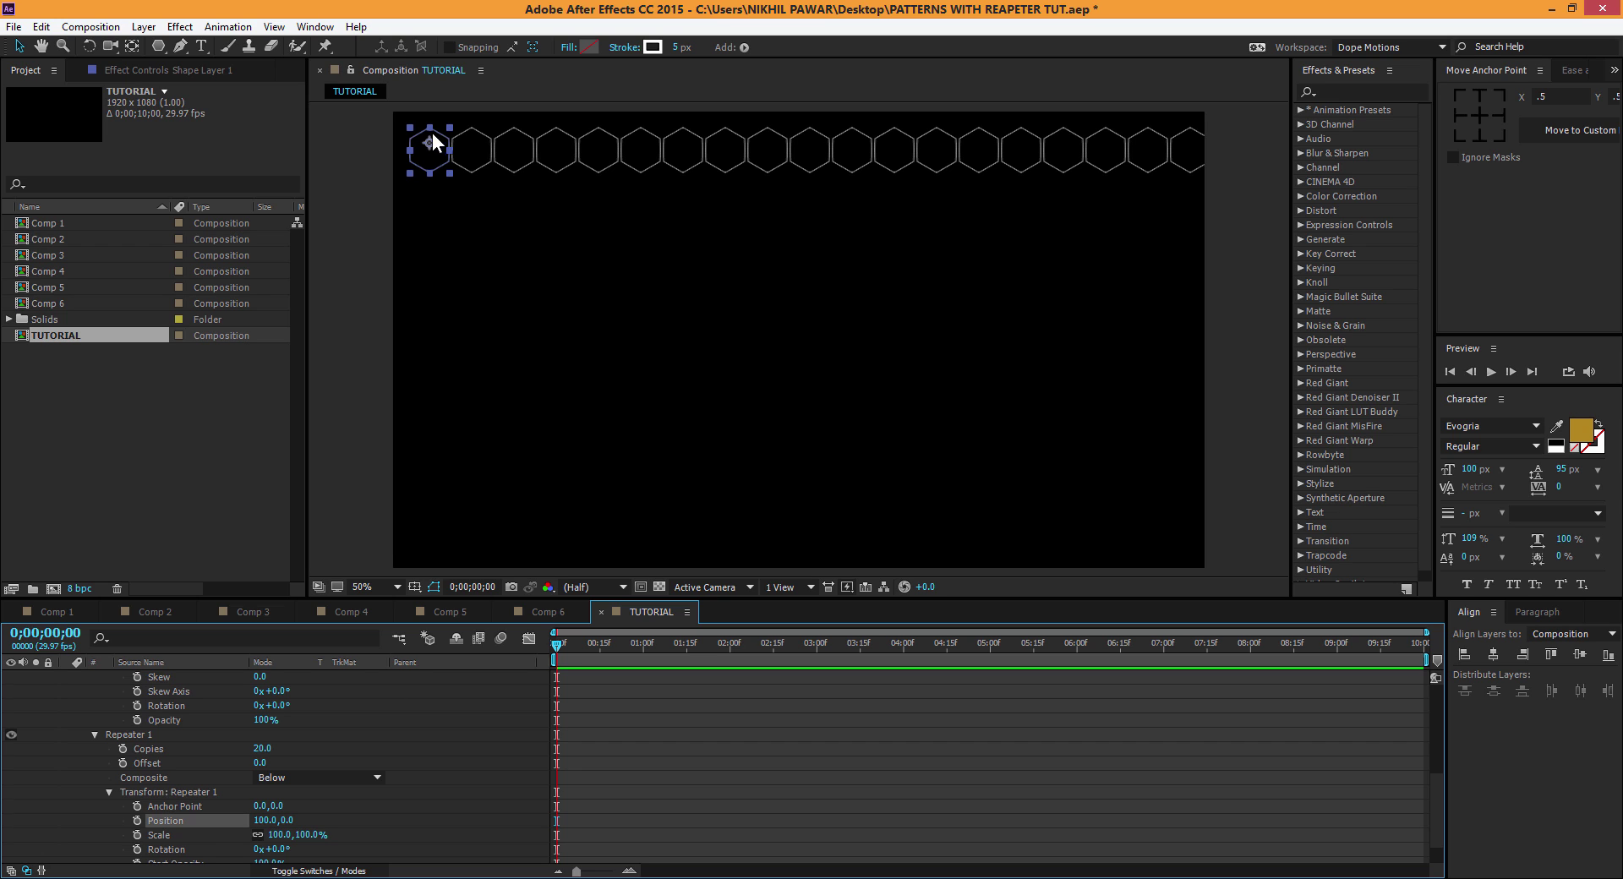
{"action": "left_click_drag", "start_coordinate": [427, 148], "coordinate": [411, 136]}
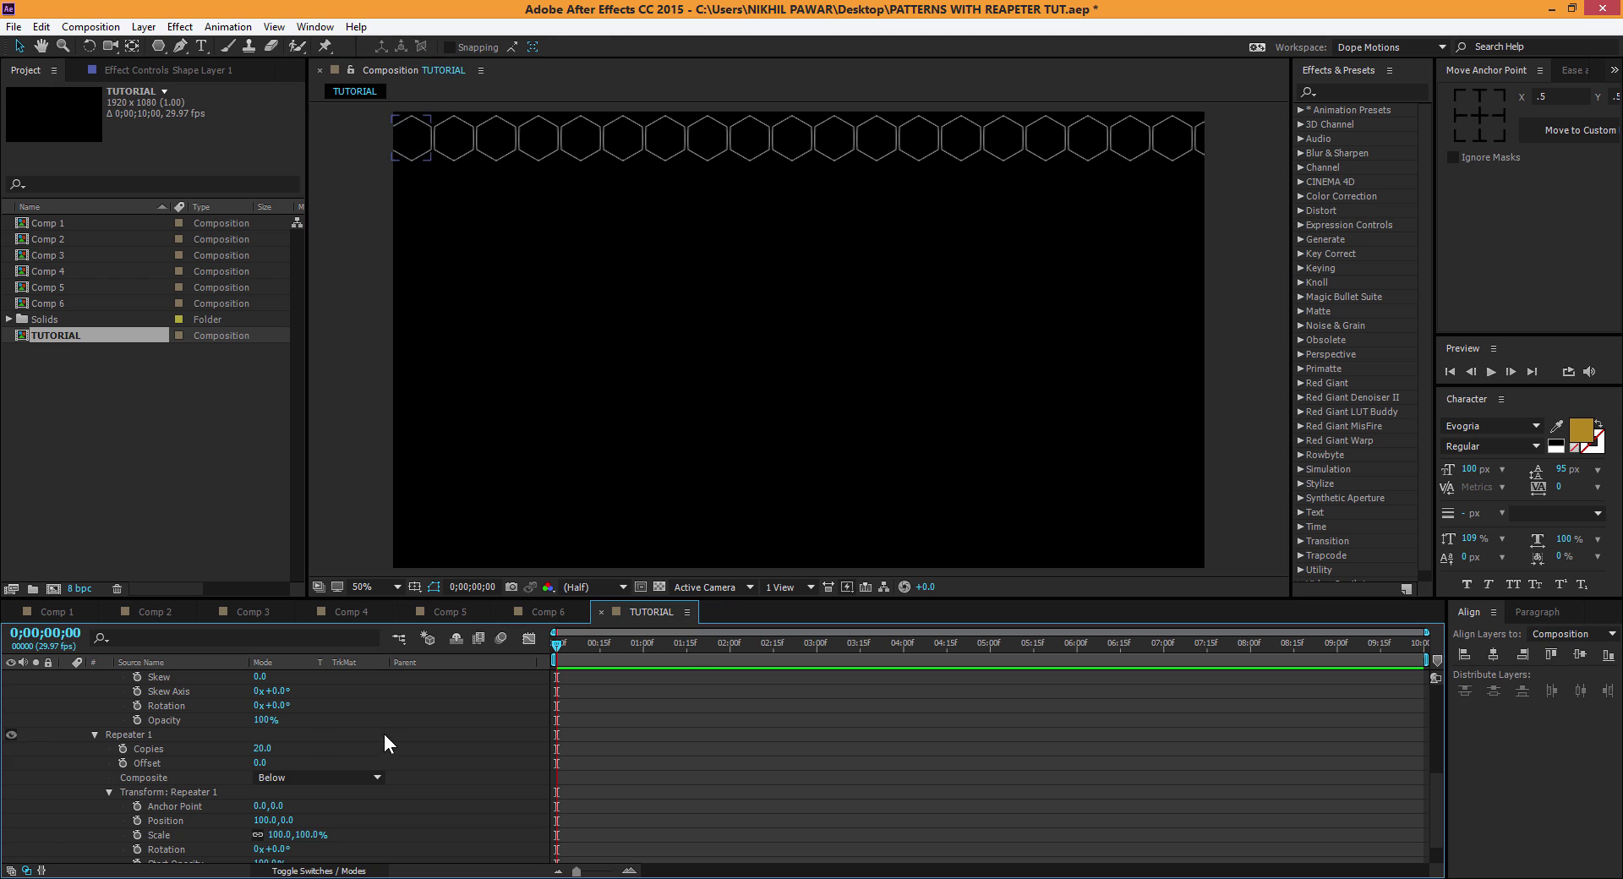
{"action": "scroll", "coordinate": [190, 727], "scroll_direction": "up", "scroll_amount": 4}
{"action": "scroll", "coordinate": [189, 727], "scroll_direction": "up", "scroll_amount": 4}
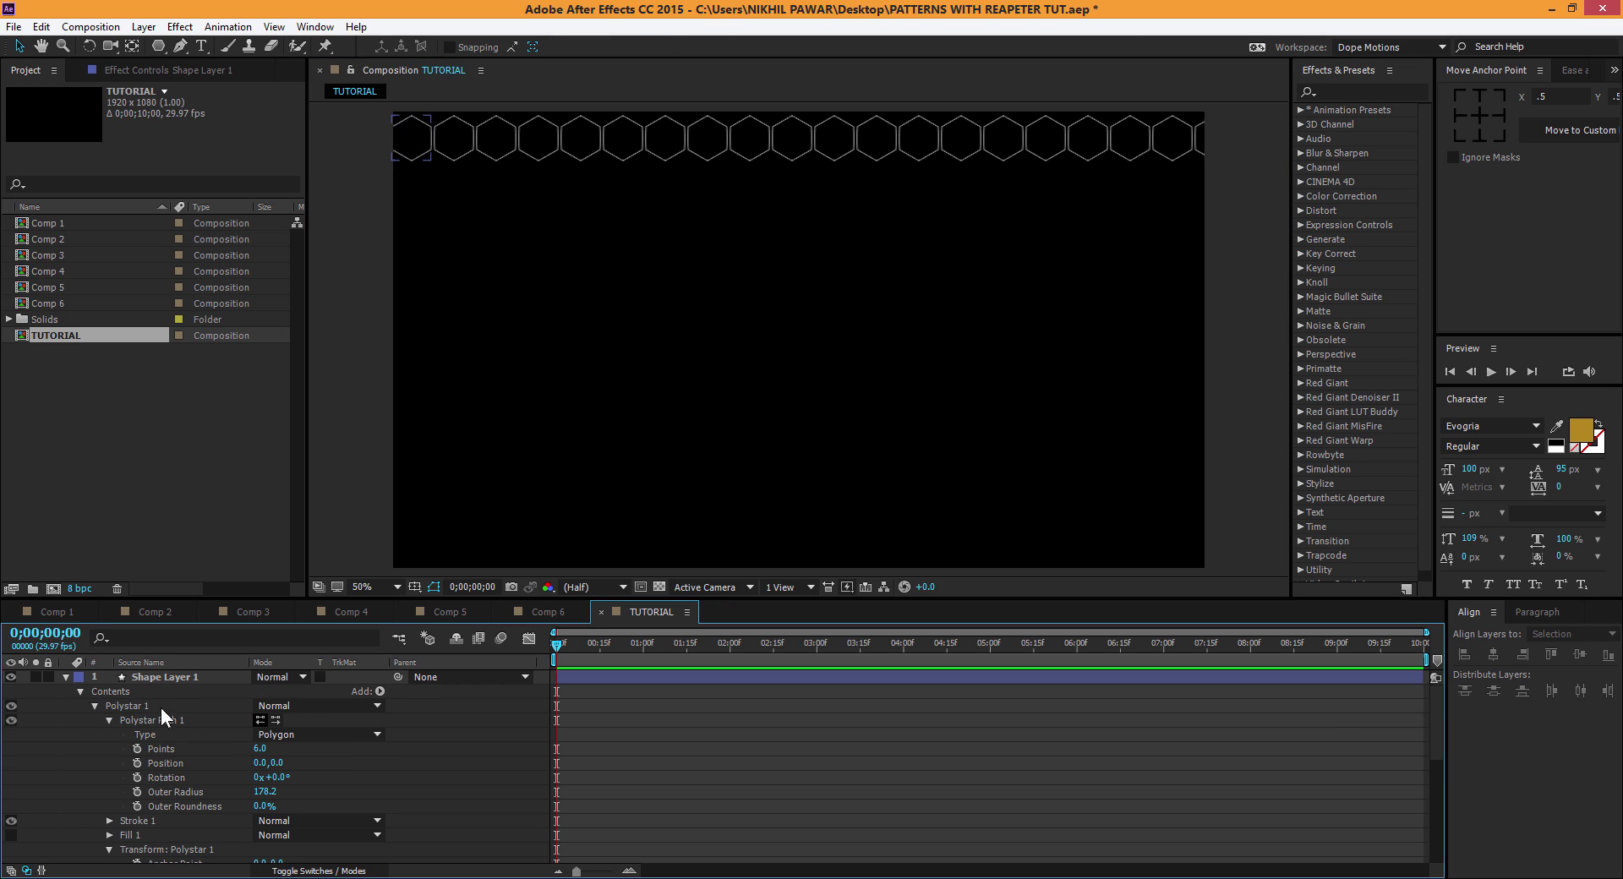
Step: Add a second Repeater to the hexagons with 8 copies
{"action": "left_click", "coordinate": [381, 692]}
{"action": "left_click", "coordinate": [435, 561]}
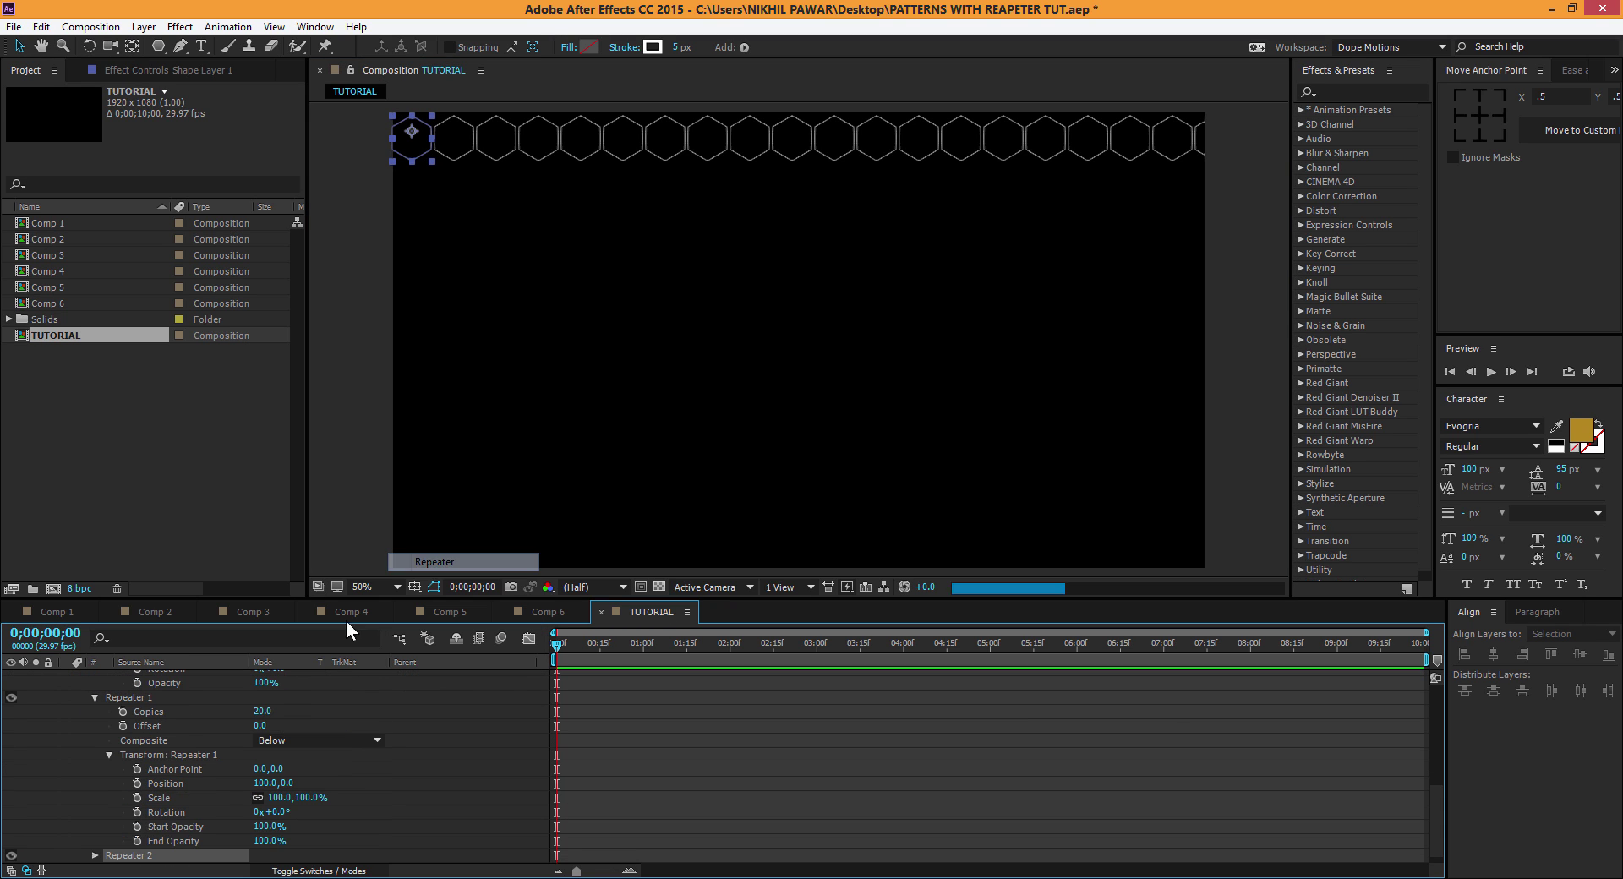
{"action": "left_click", "coordinate": [95, 841]}
{"action": "scroll", "coordinate": [95, 841], "scroll_direction": "down", "scroll_amount": 1}
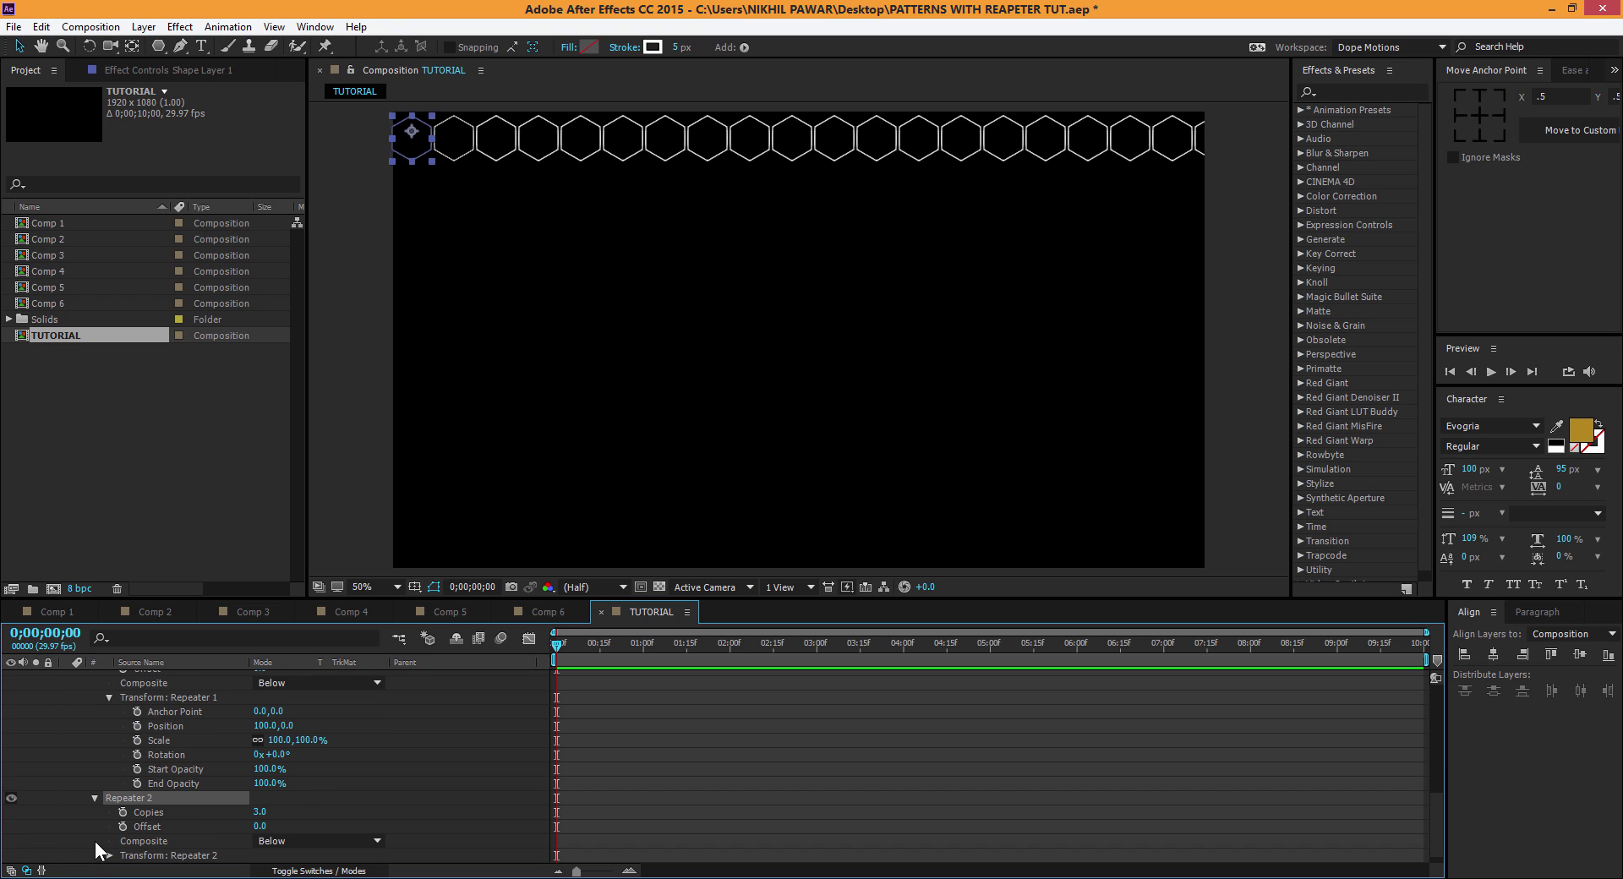
{"action": "left_click", "coordinate": [259, 814]}
{"action": "left_click", "coordinate": [344, 795]}
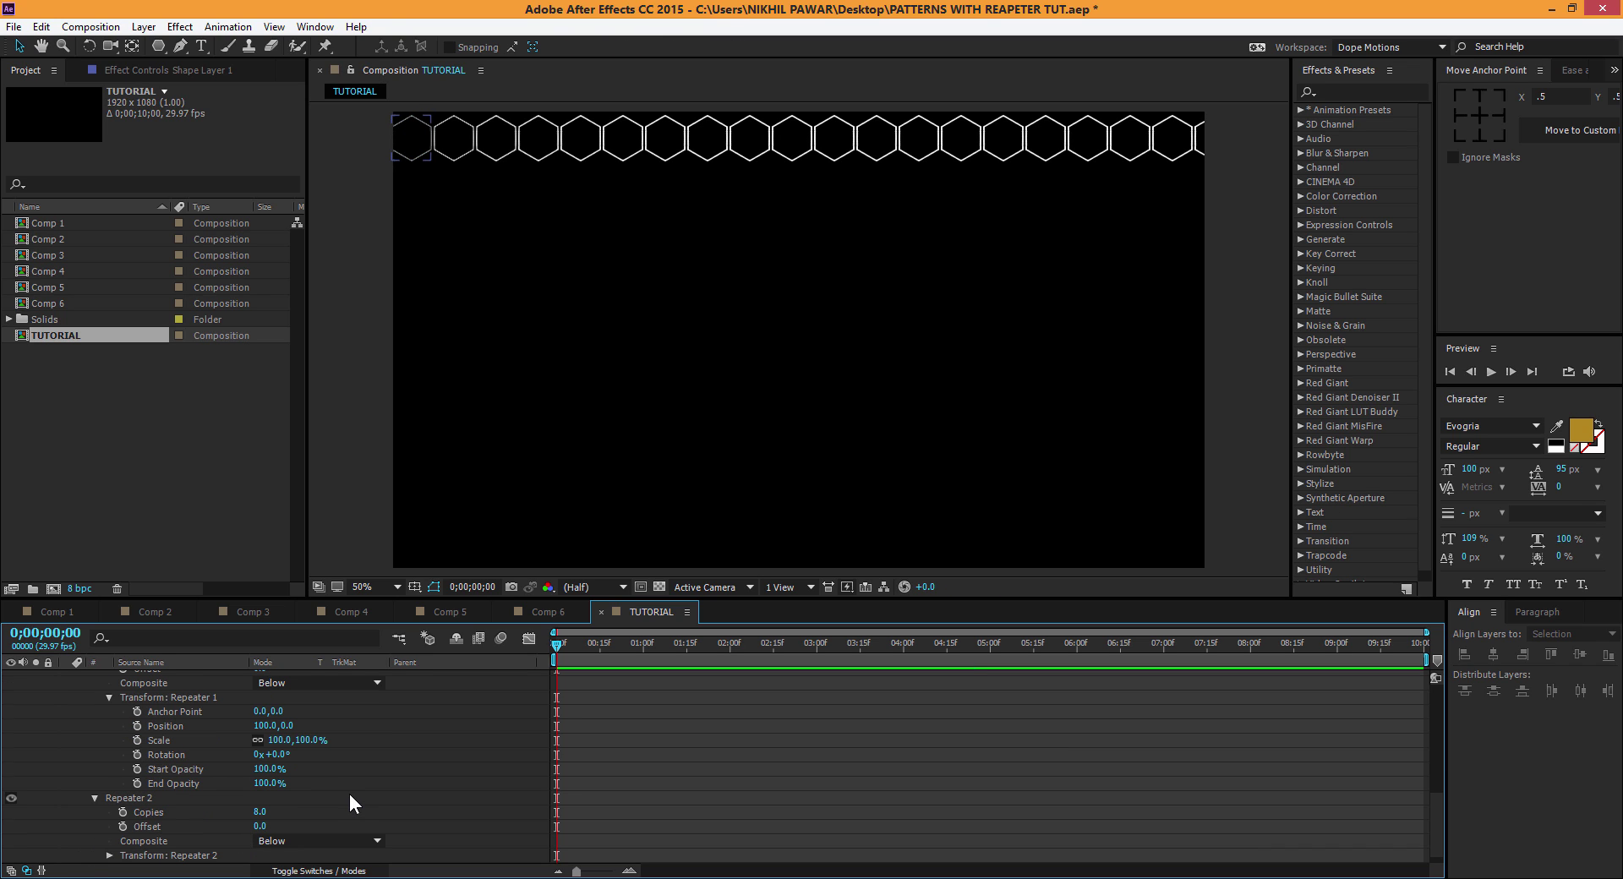
Step: Offset Repeater 2 by 149, 88 to stagger the rows into a honeycomb
{"action": "left_click", "coordinate": [109, 855]}
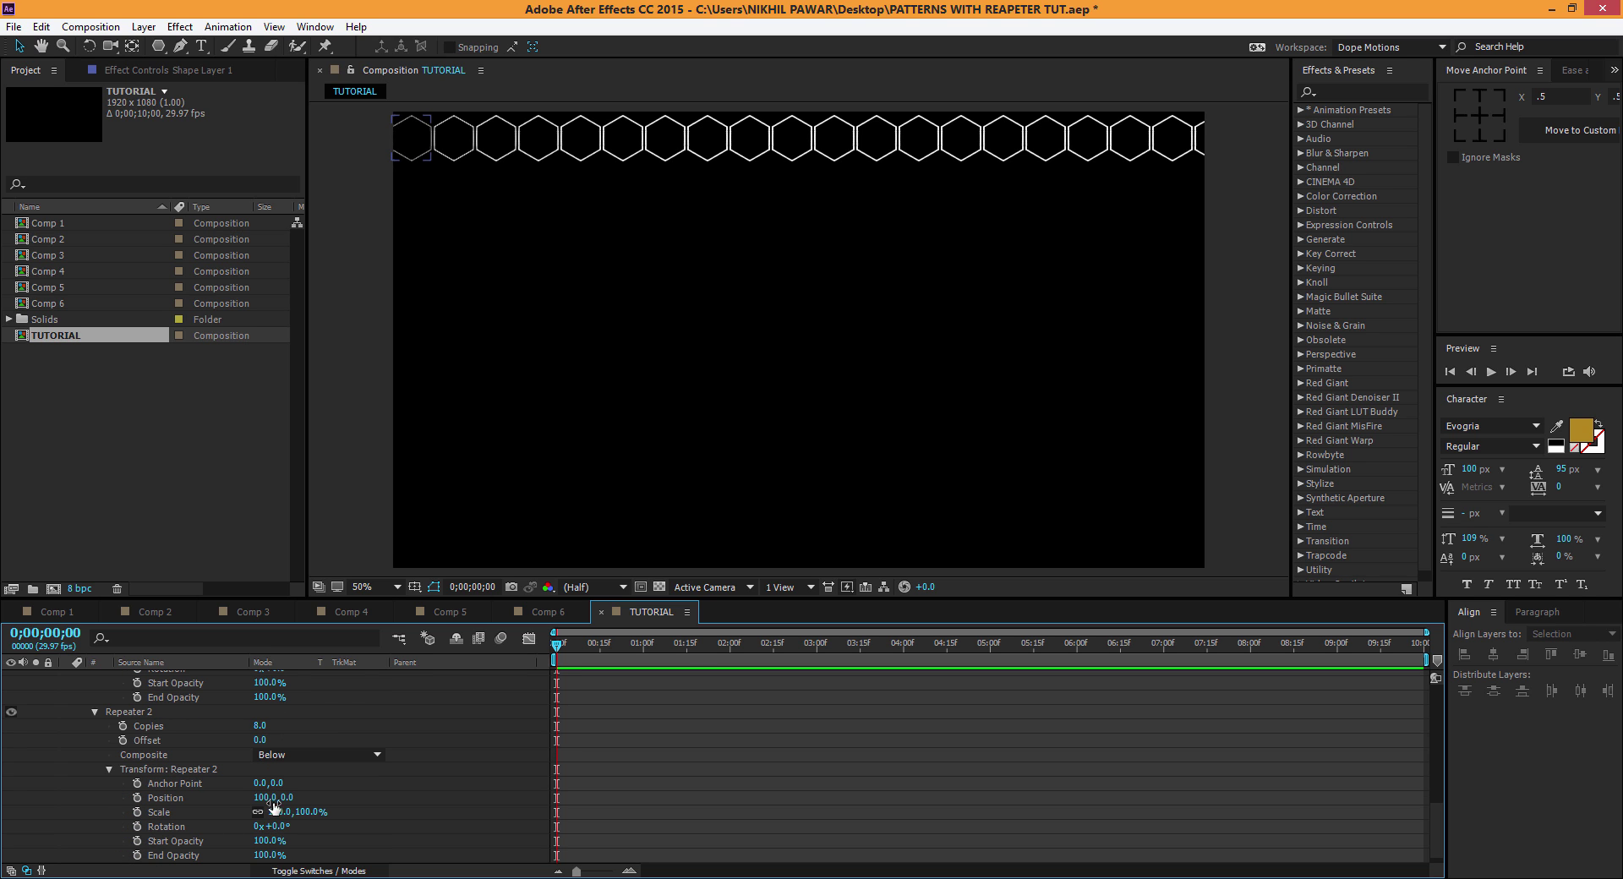
{"action": "left_click_drag", "start_coordinate": [263, 804], "coordinate": [382, 793]}
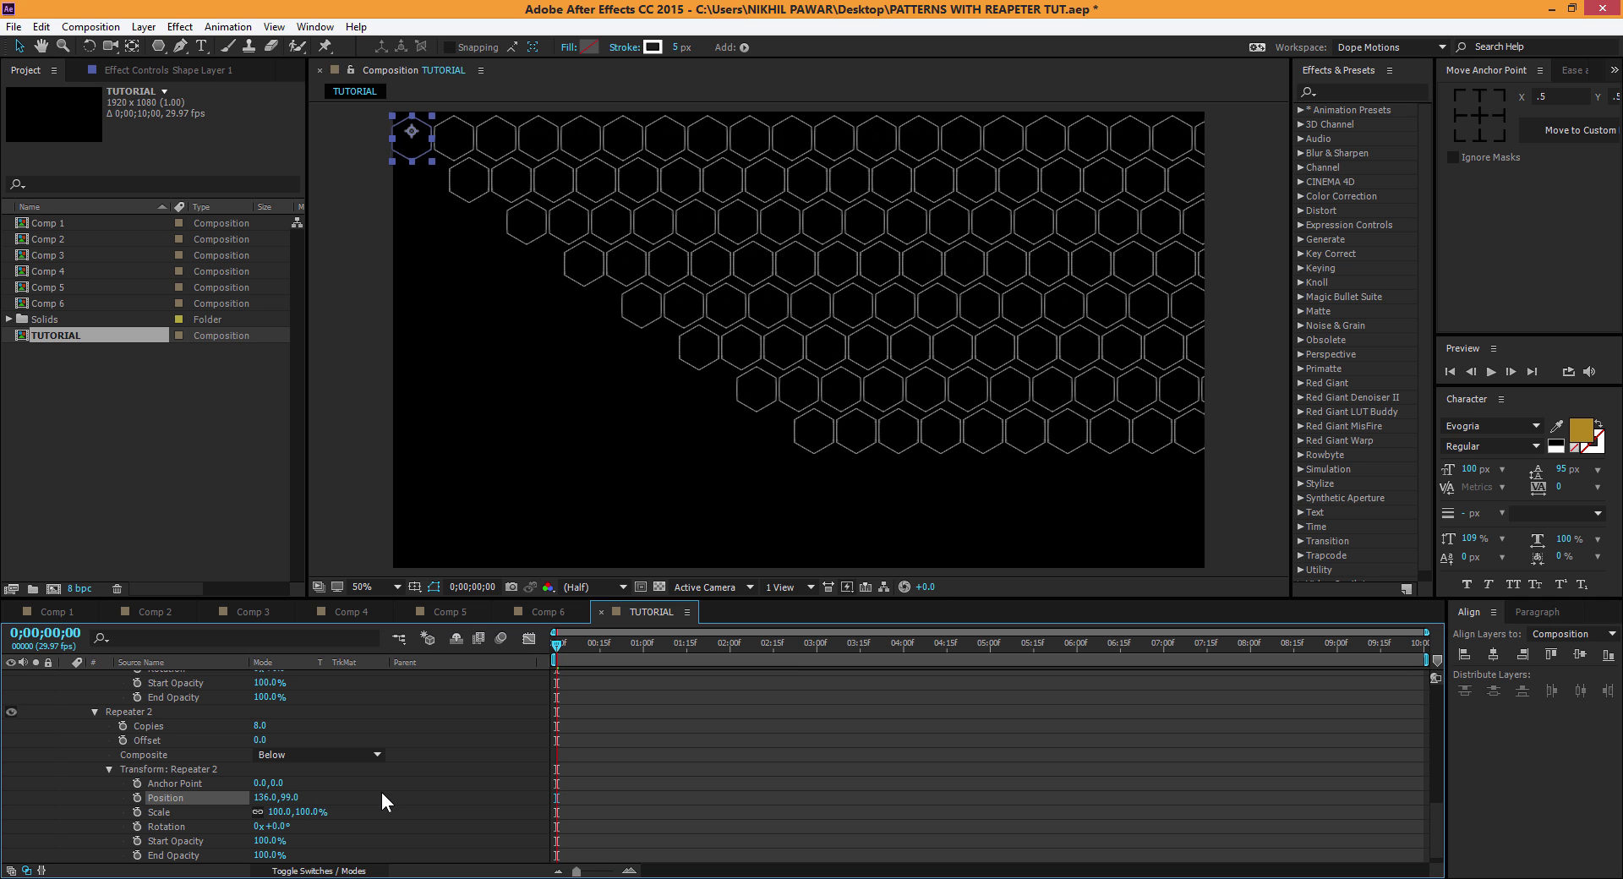
{"action": "mouse_move", "coordinate": [262, 799]}
{"action": "left_mouse_down"}
{"action": "mouse_move", "coordinate": [300, 803]}
{"action": "mouse_move", "coordinate": [285, 798]}
{"action": "left_mouse_up"}
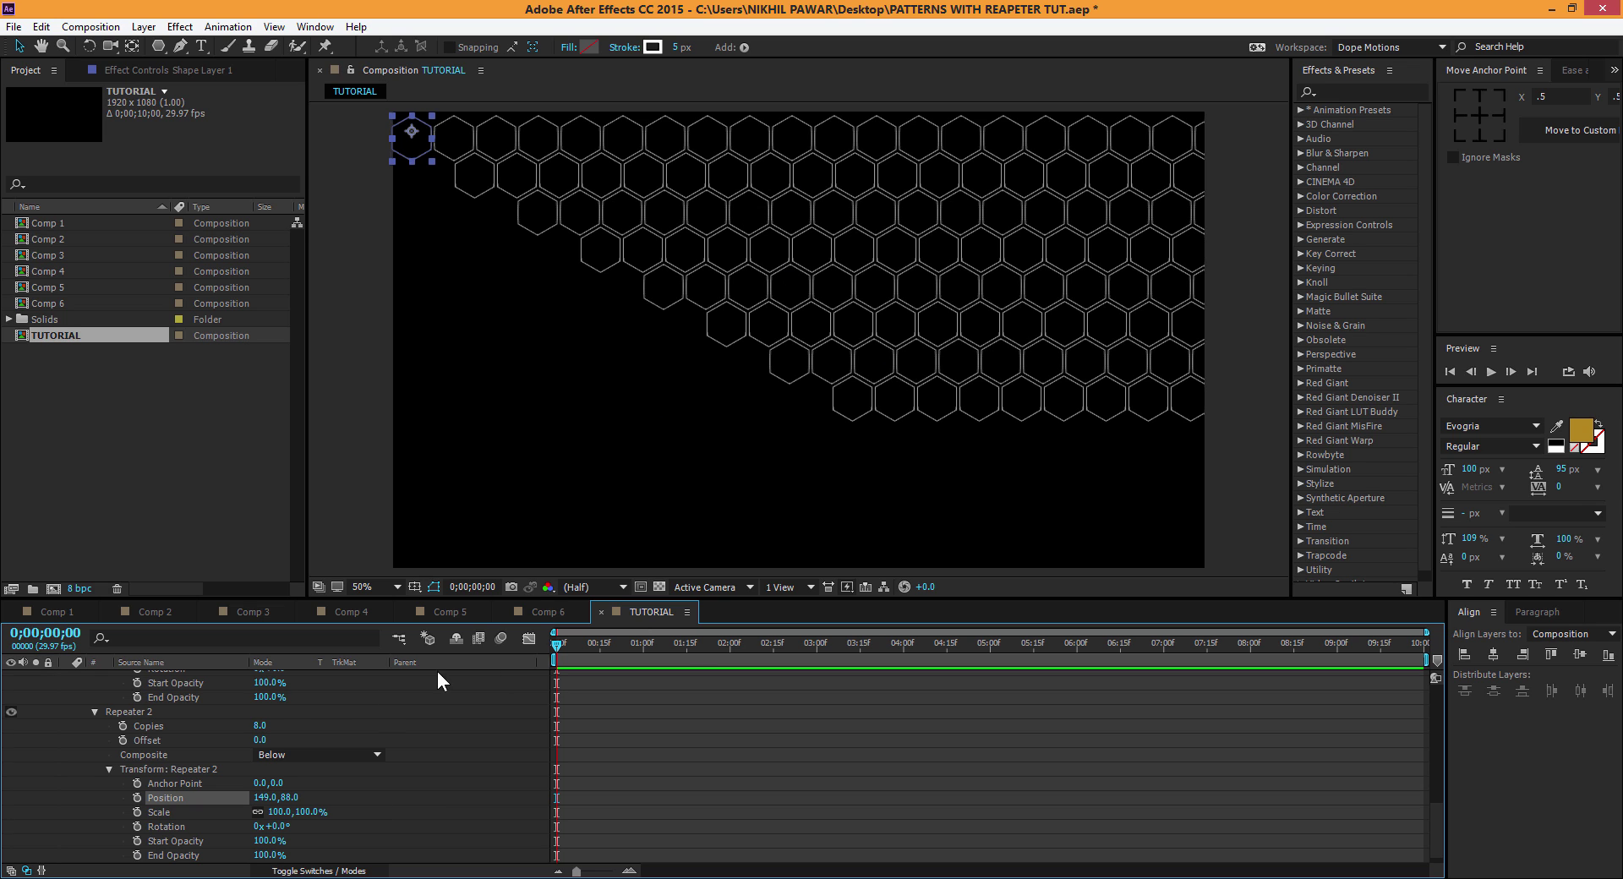
{"action": "scroll", "coordinate": [191, 728], "scroll_direction": "up", "scroll_amount": 4}
{"action": "scroll", "coordinate": [156, 720], "scroll_direction": "down", "scroll_amount": 1}
{"action": "scroll", "coordinate": [194, 744], "scroll_direction": "up", "scroll_amount": 2}
Step: Set Copies to 30 on both Repeater 1 and Repeater 2
{"action": "left_click", "coordinate": [264, 749]}
{"action": "type", "text": "30"}
{"action": "key", "text": "Return"}
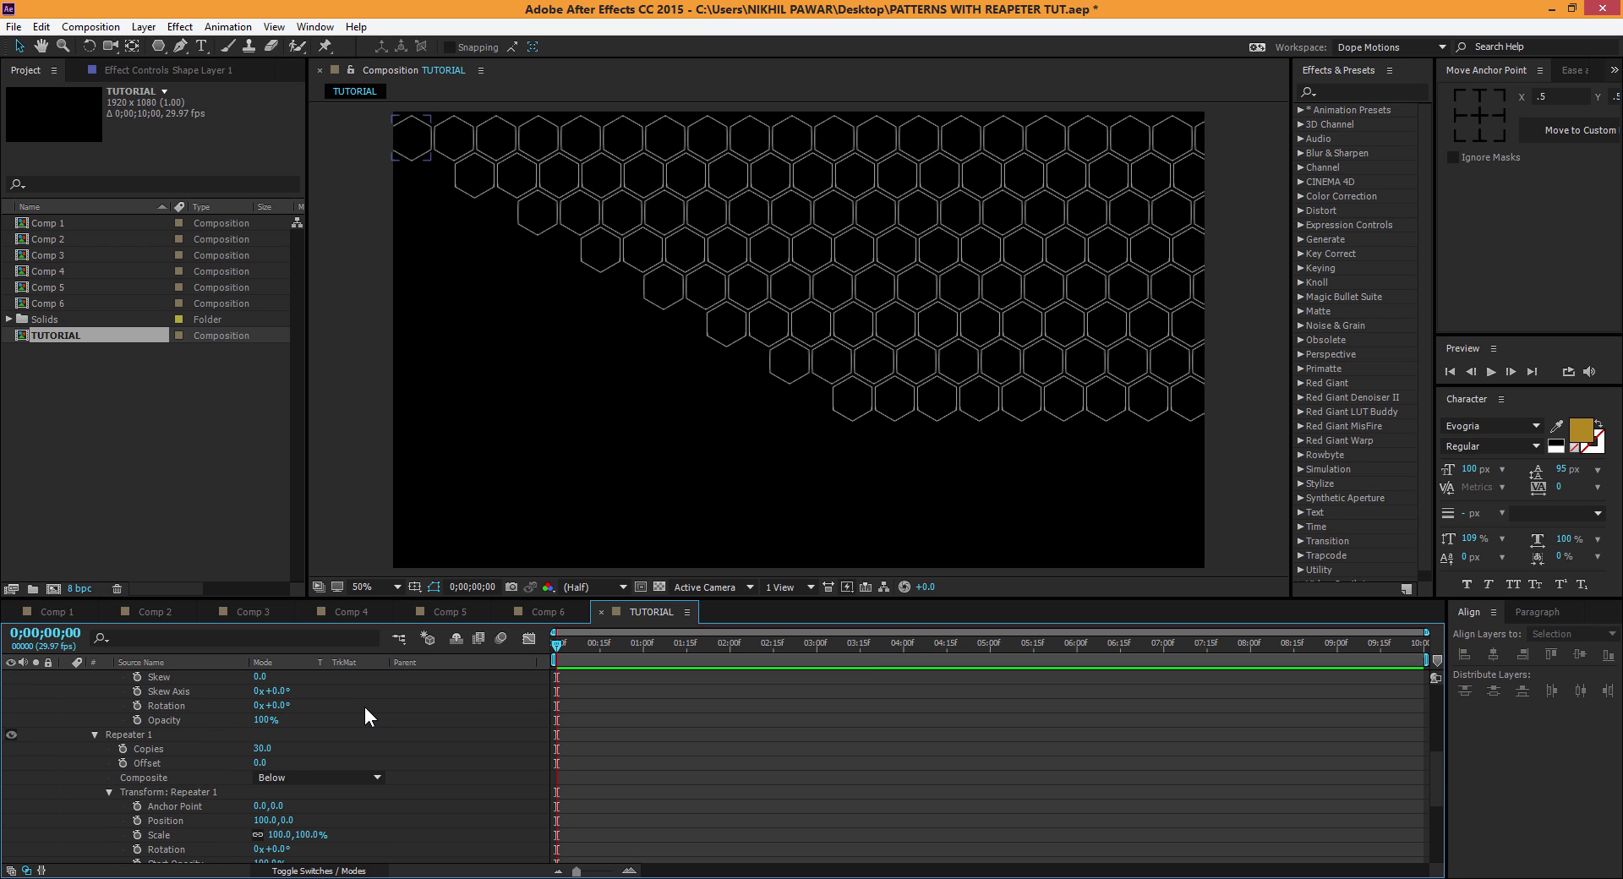
{"action": "scroll", "coordinate": [237, 748], "scroll_direction": "down", "scroll_amount": 7}
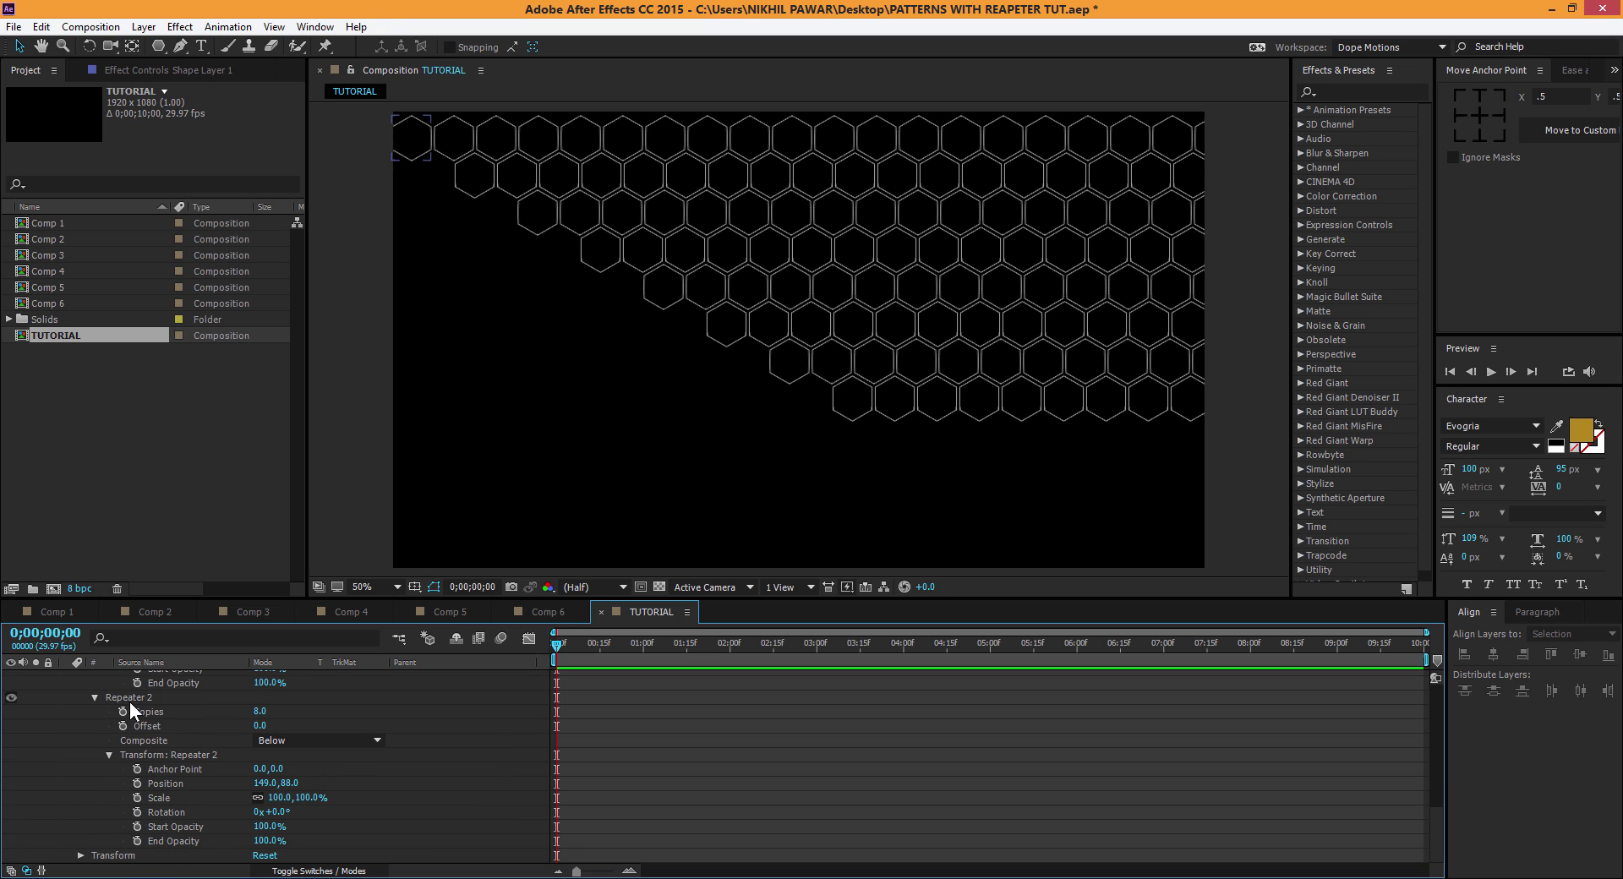
{"action": "left_click", "coordinate": [262, 711]}
{"action": "type", "text": "30"}
{"action": "key", "text": "Return"}
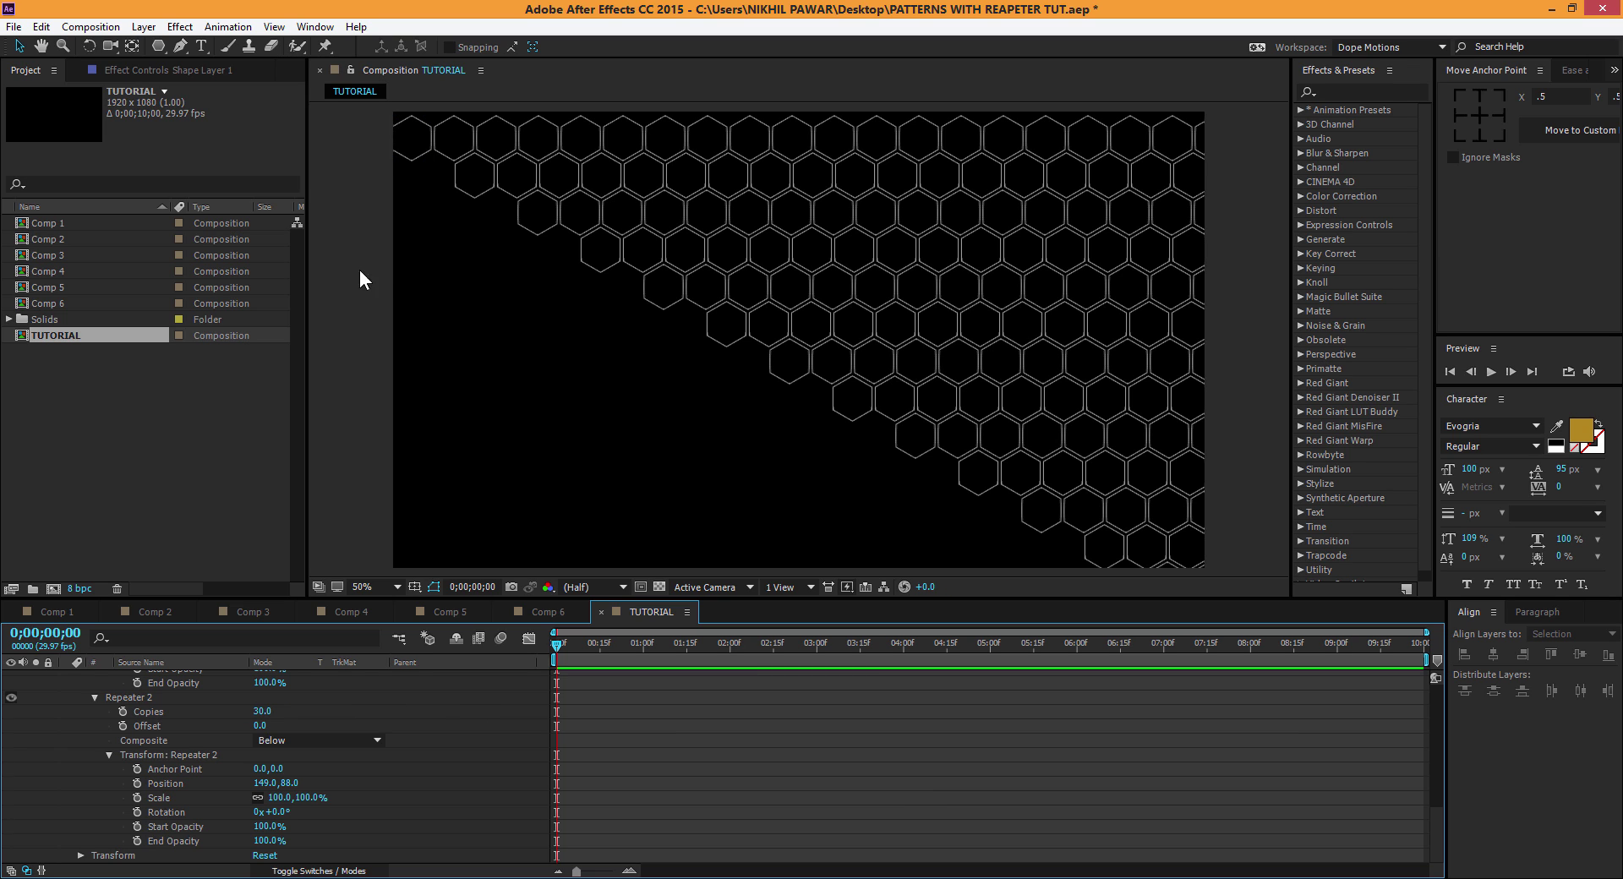
Step: Drag Shape Layer 1 left in the viewer so the honeycomb covers most of the frame
{"action": "scroll", "coordinate": [144, 702], "scroll_direction": "up", "scroll_amount": 2}
{"action": "scroll", "coordinate": [144, 702], "scroll_direction": "up", "scroll_amount": 8}
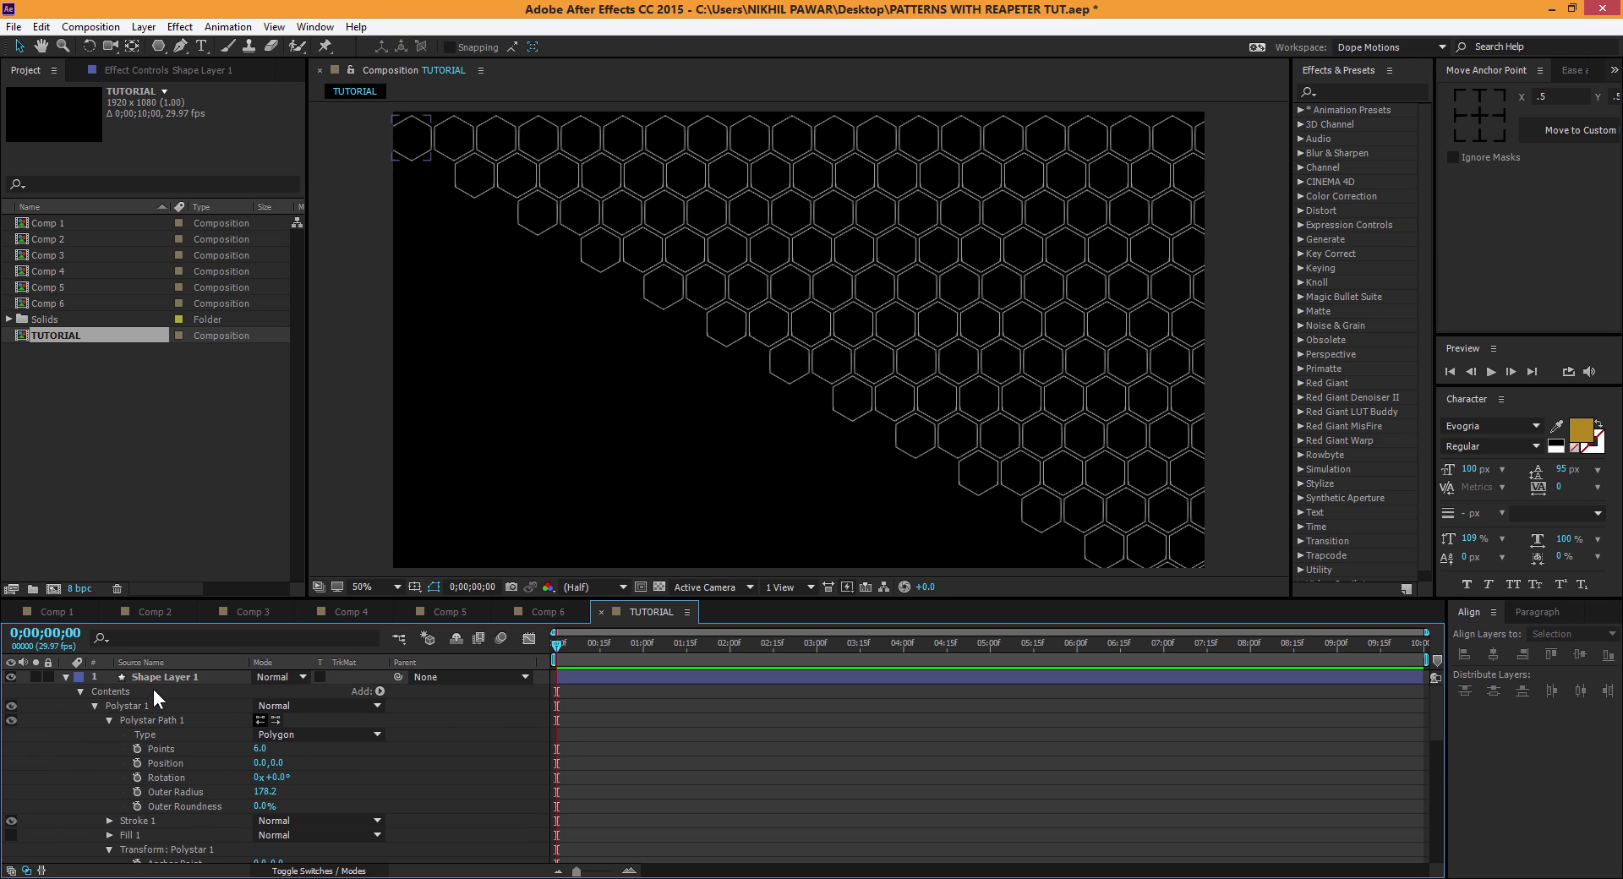
{"action": "left_click", "coordinate": [156, 676]}
{"action": "left_click_drag", "start_coordinate": [605, 239], "coordinate": [310, 216]}
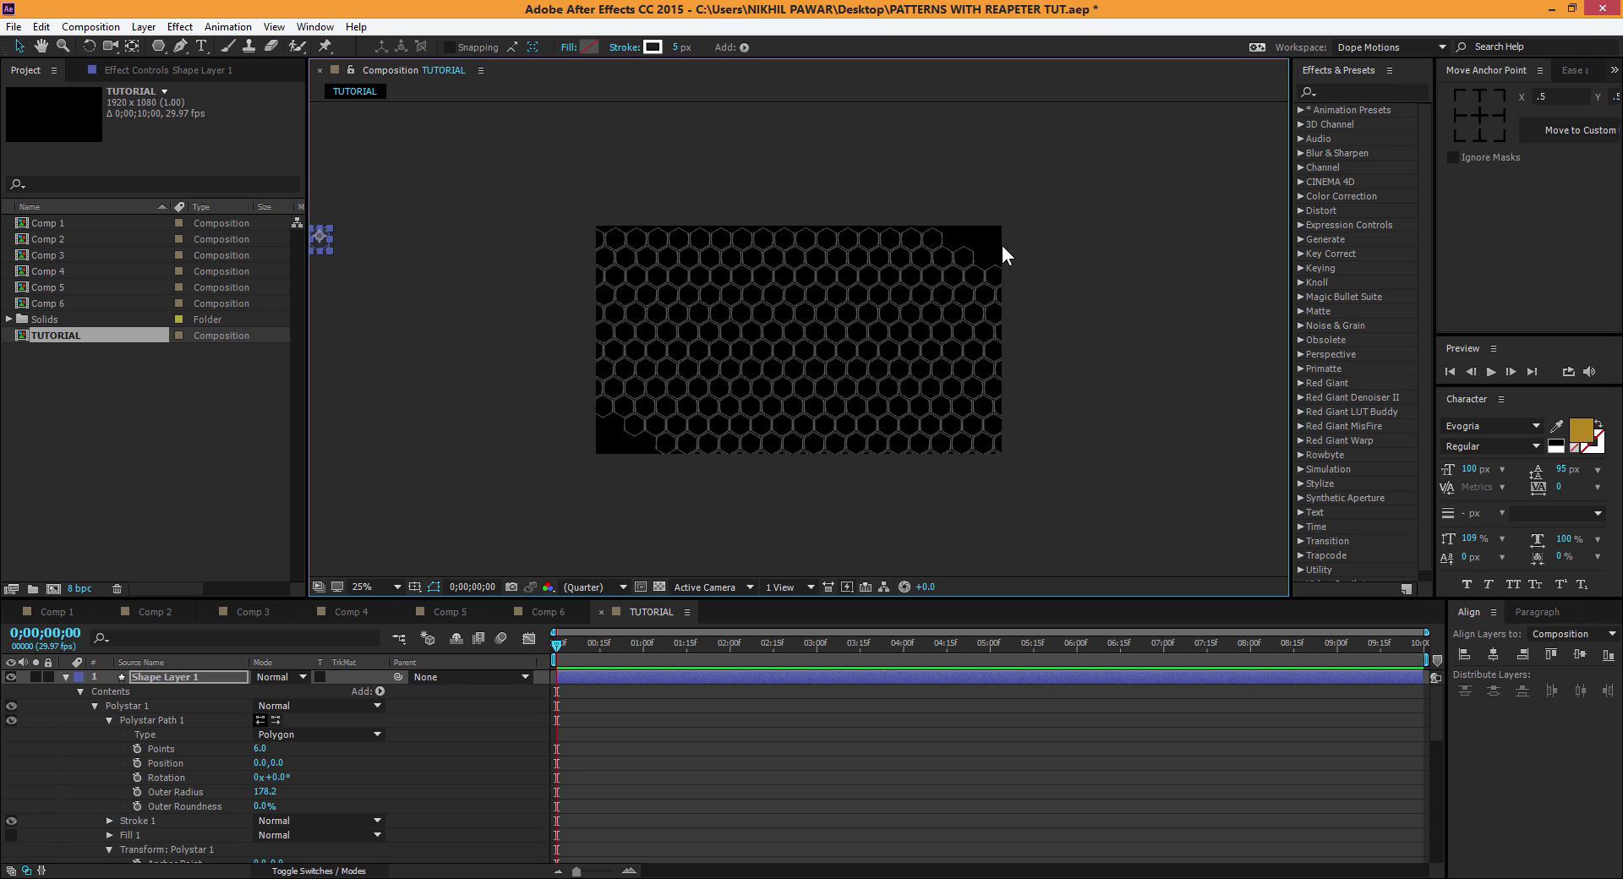
Step: Enlarge Shape Layer 1's Scale to about 113% and shift it further left
{"action": "left_click", "coordinate": [174, 681]}
{"action": "key", "text": "s"}
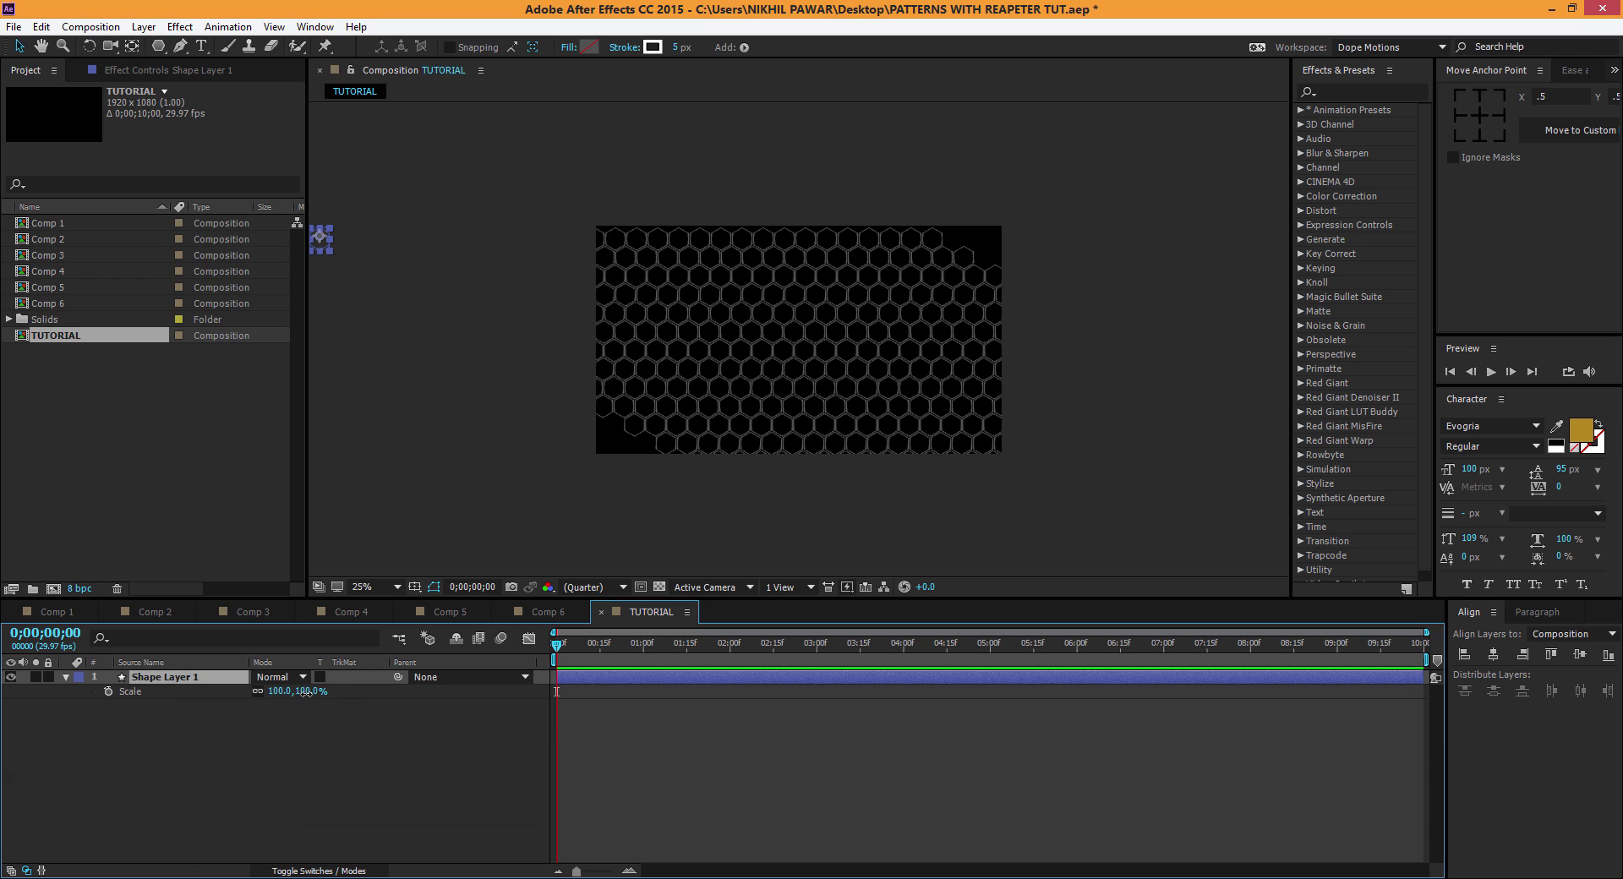
{"action": "left_click_drag", "start_coordinate": [306, 691], "coordinate": [311, 693]}
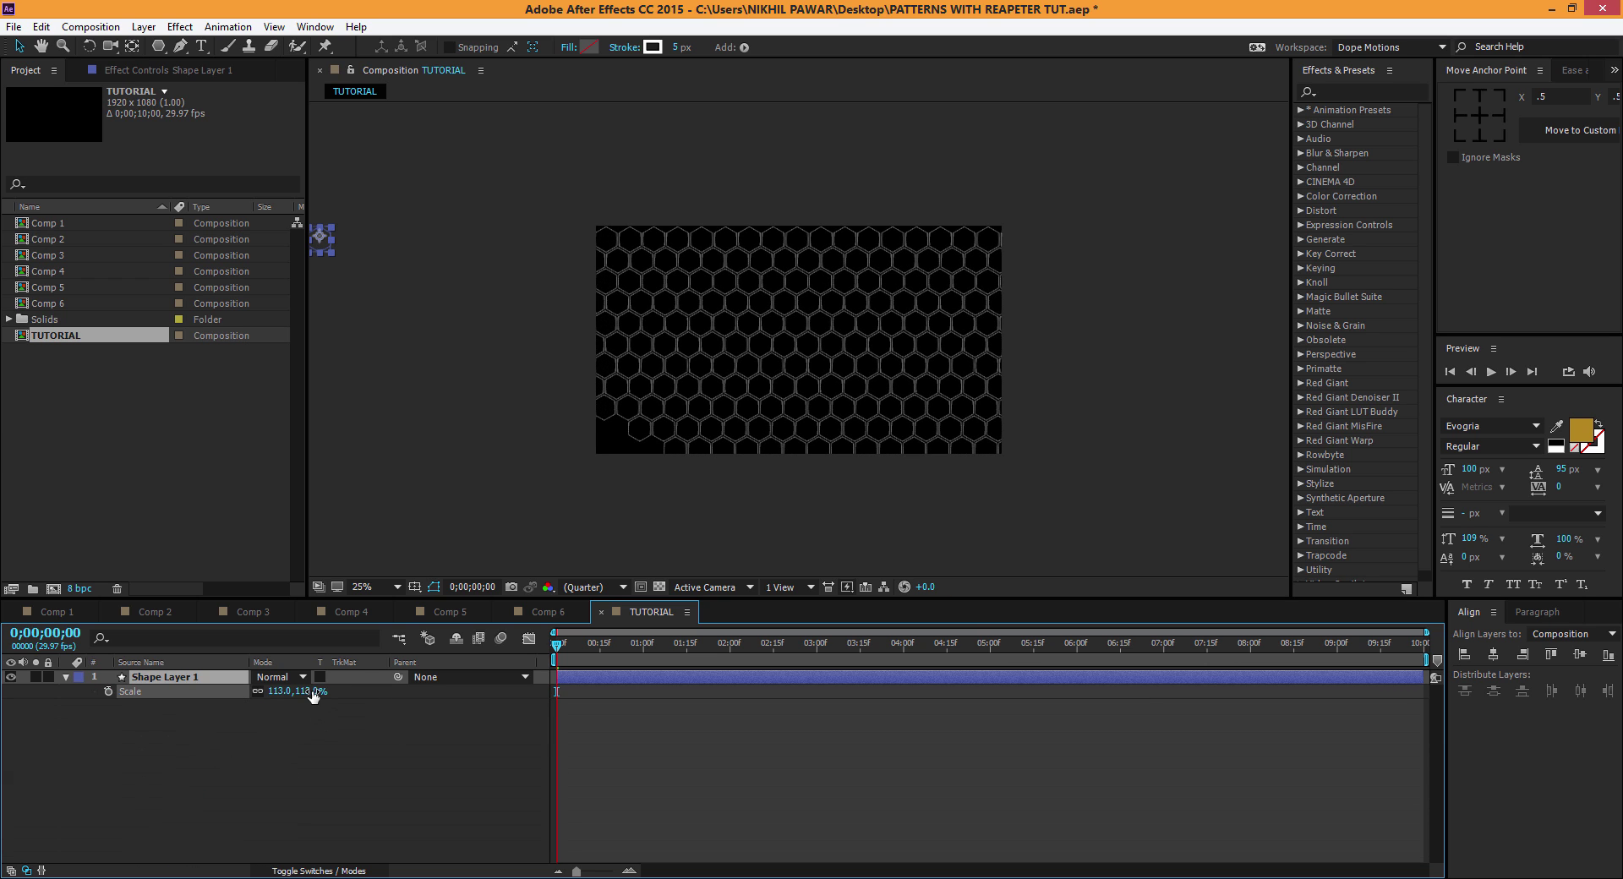
{"action": "key", "text": "comma"}
{"action": "left_click_drag", "start_coordinate": [560, 289], "coordinate": [541, 288]}
Step: Set the layer's Scale to exactly 120%, nudge it left, and return the viewer to 50%
{"action": "left_click", "coordinate": [310, 692]}
{"action": "type", "text": "120"}
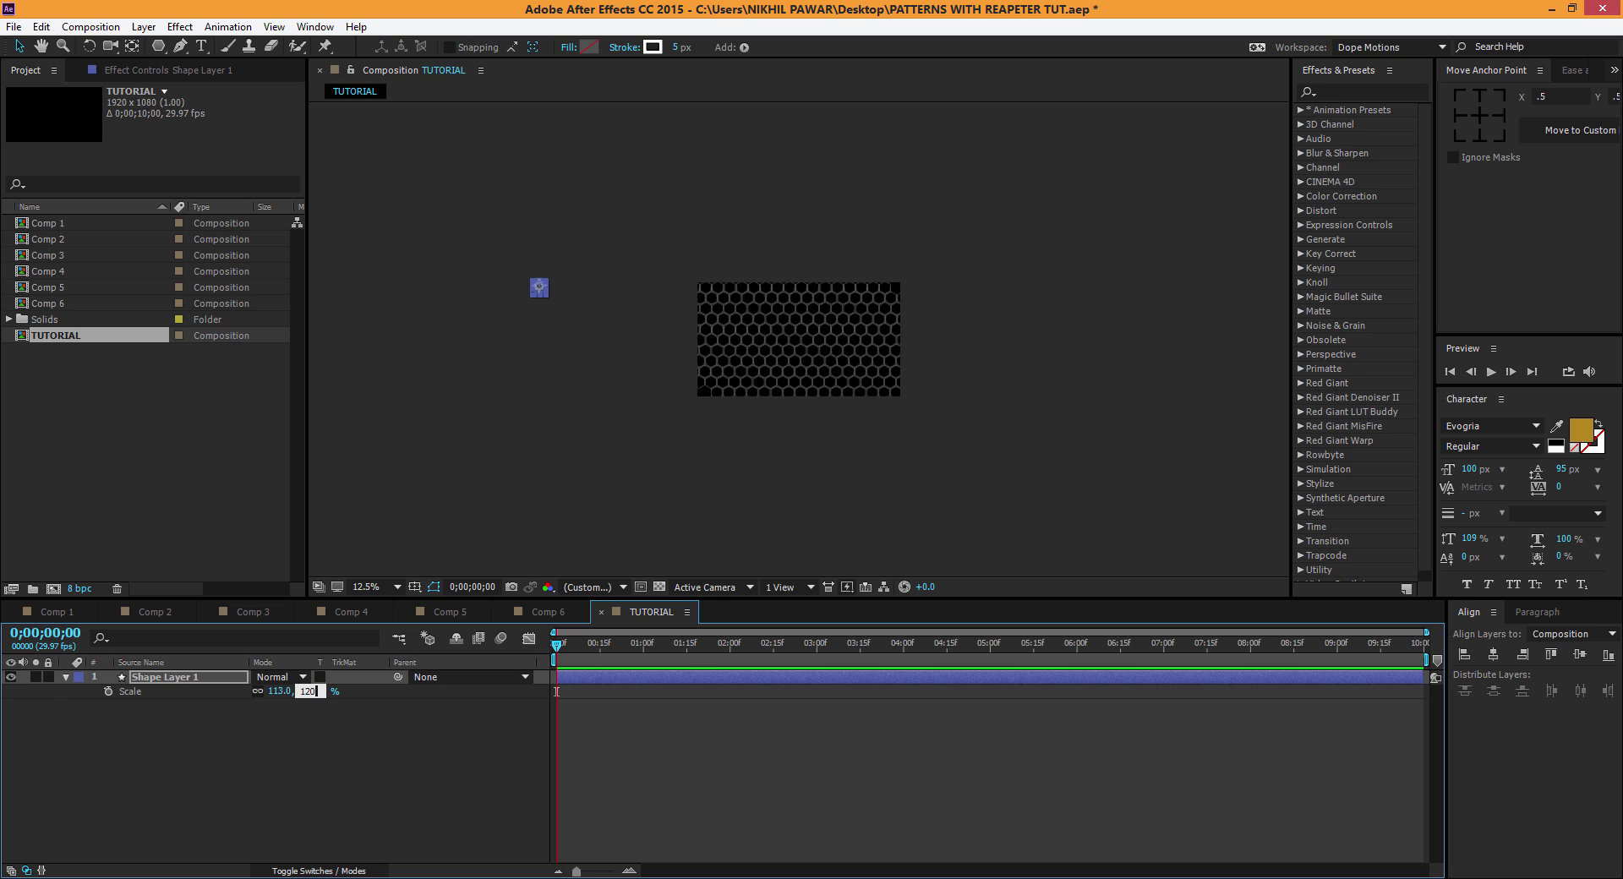
{"action": "left_click", "coordinate": [303, 745]}
{"action": "left_click_drag", "start_coordinate": [537, 287], "coordinate": [523, 289]}
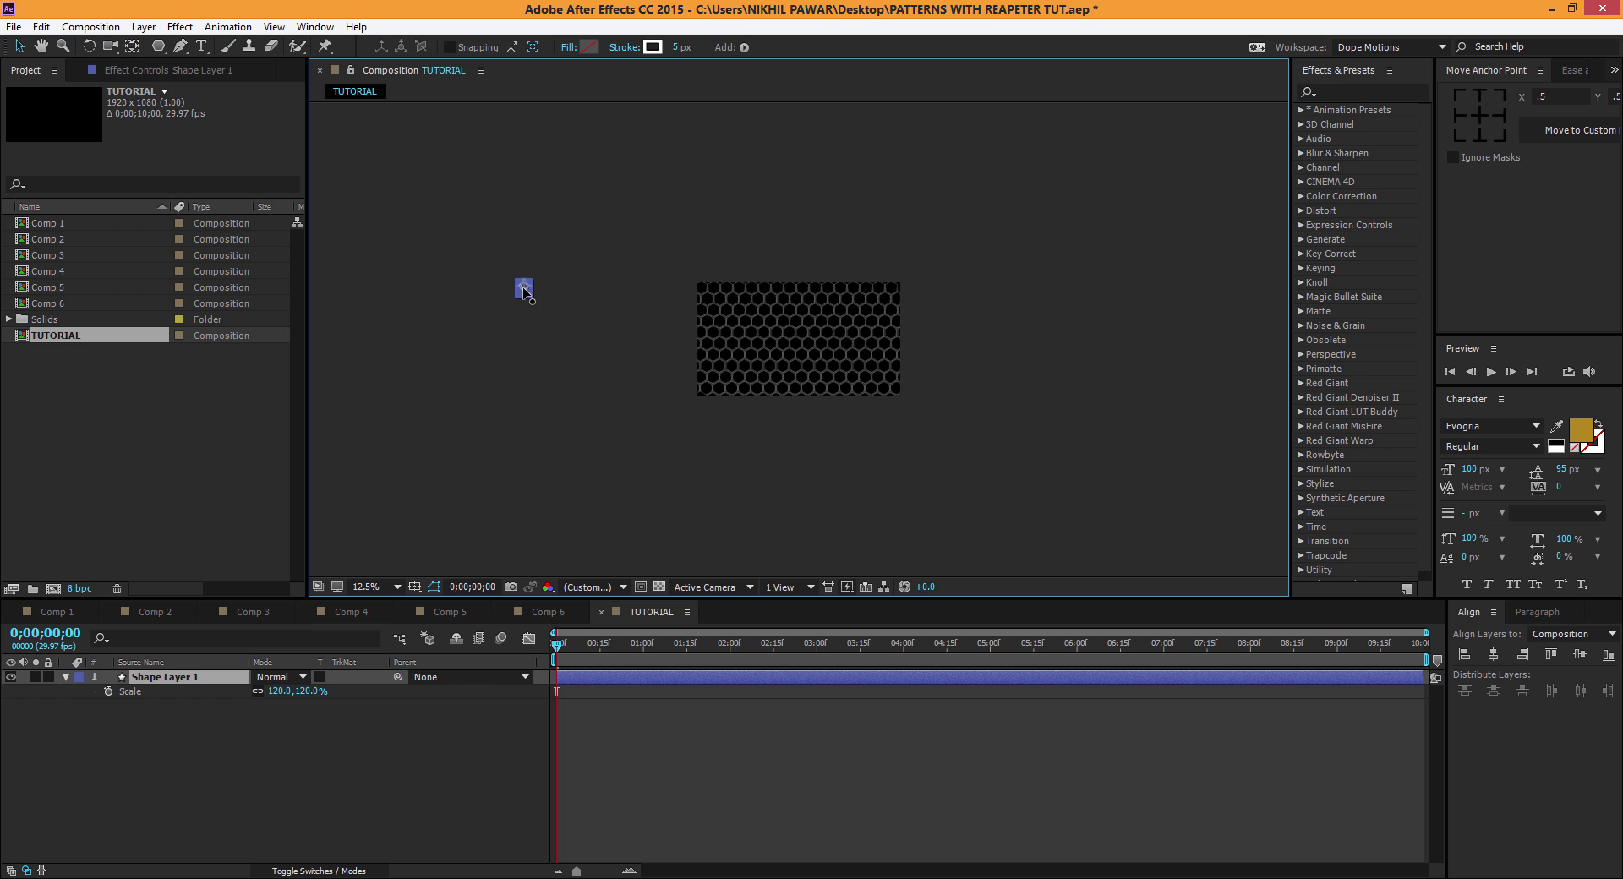
{"action": "left_click", "coordinate": [558, 390]}
{"action": "key", "text": "period"}
{"action": "key", "text": "period"}
{"action": "key", "text": "comma"}
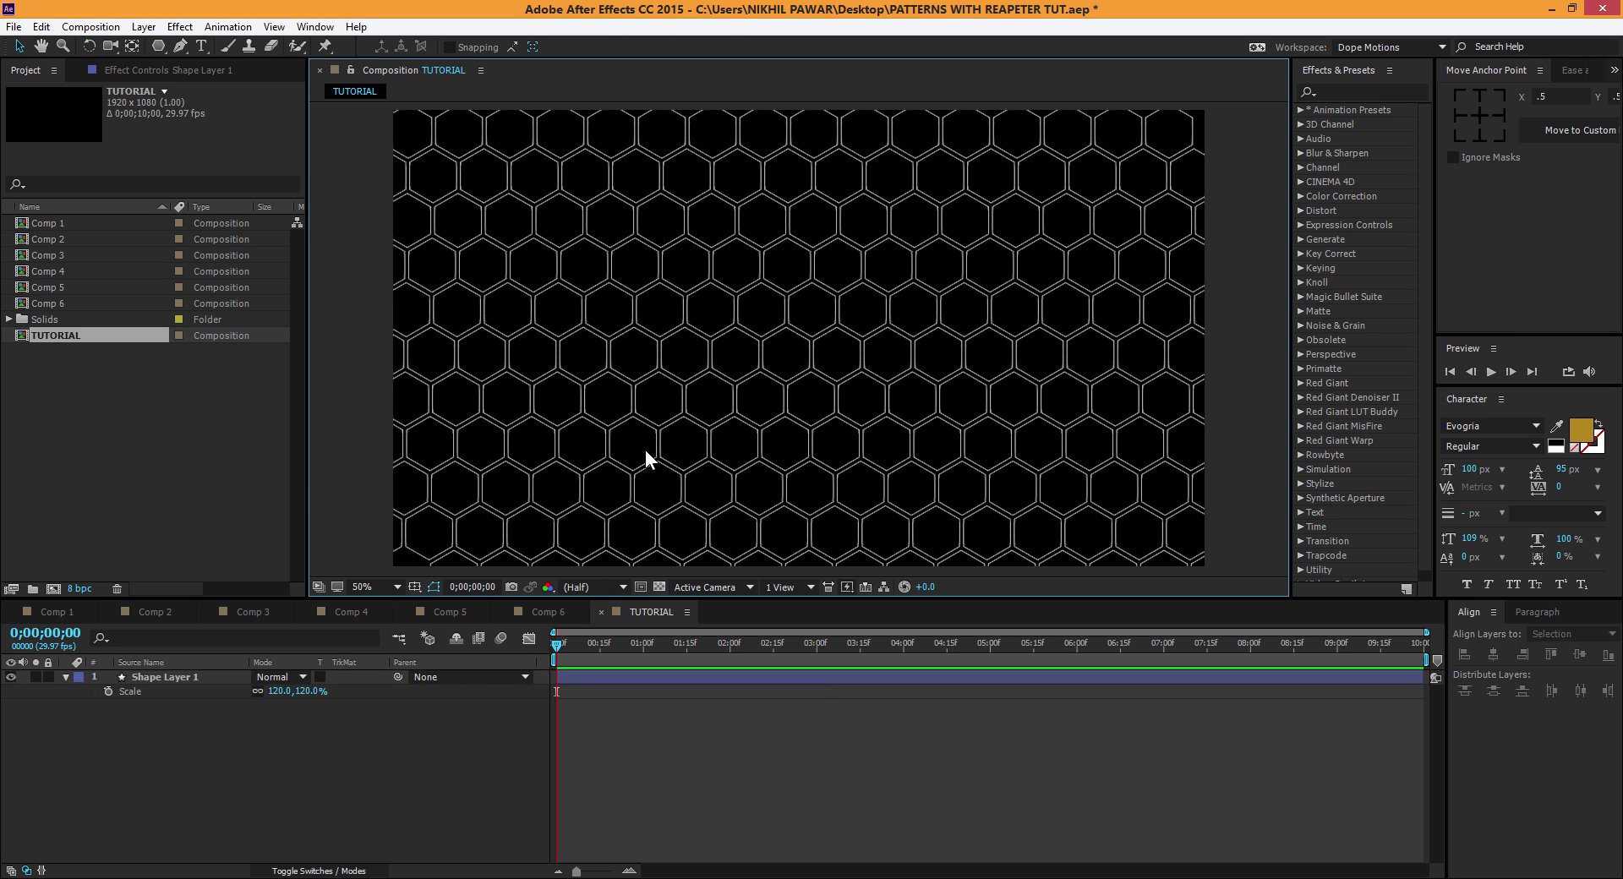
{"action": "left_click", "coordinate": [266, 612]}
{"action": "left_click", "coordinate": [356, 614]}
{"action": "left_click", "coordinate": [456, 616]}
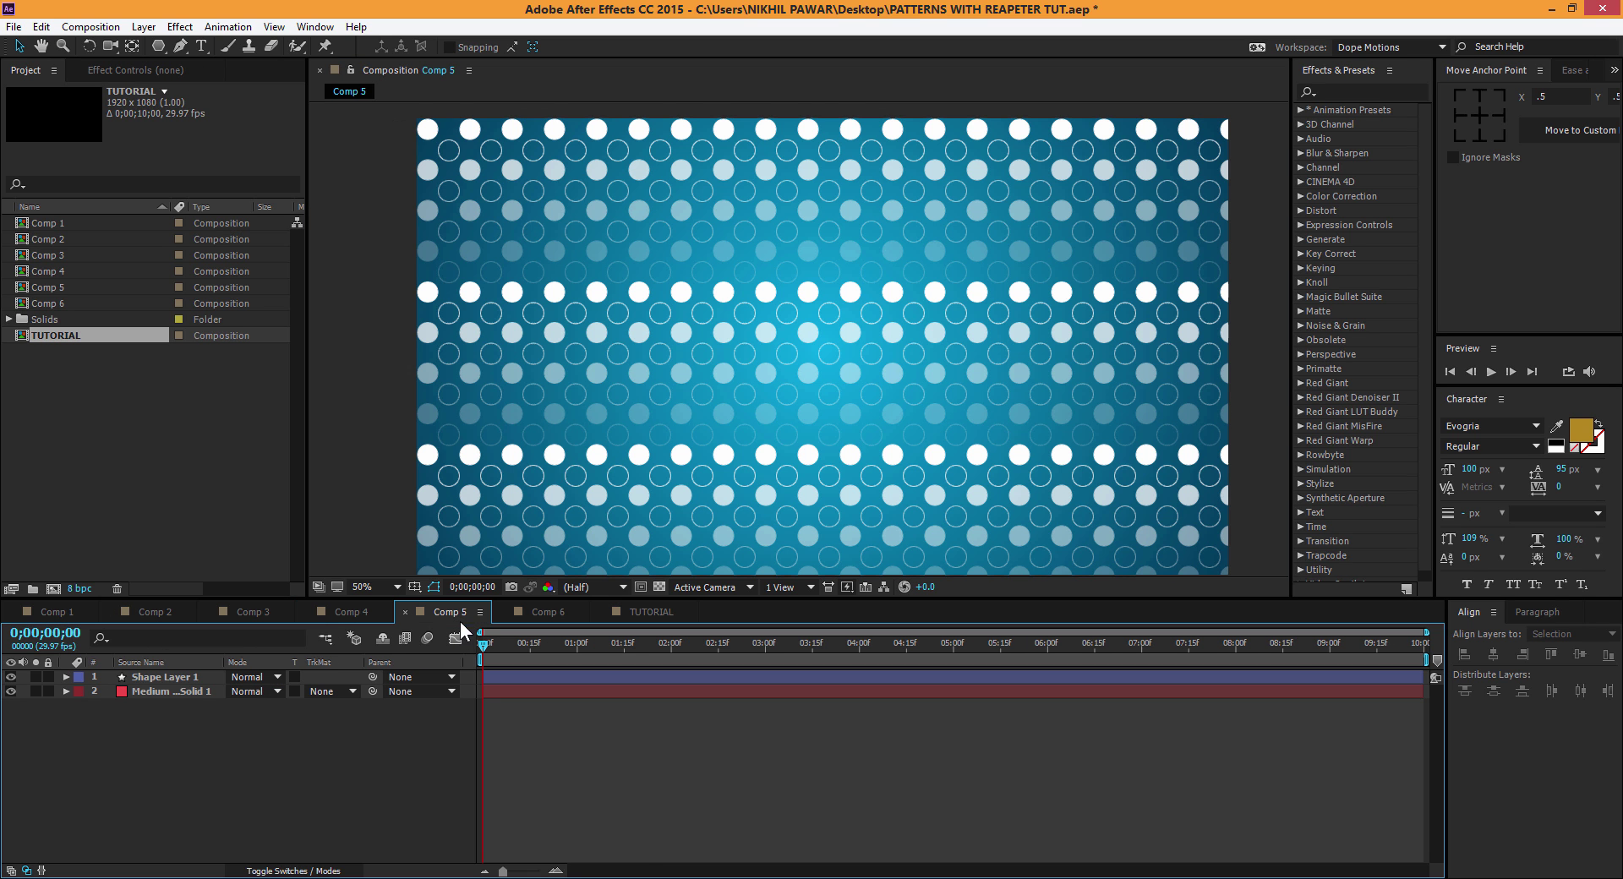
{"action": "left_click", "coordinate": [546, 612]}
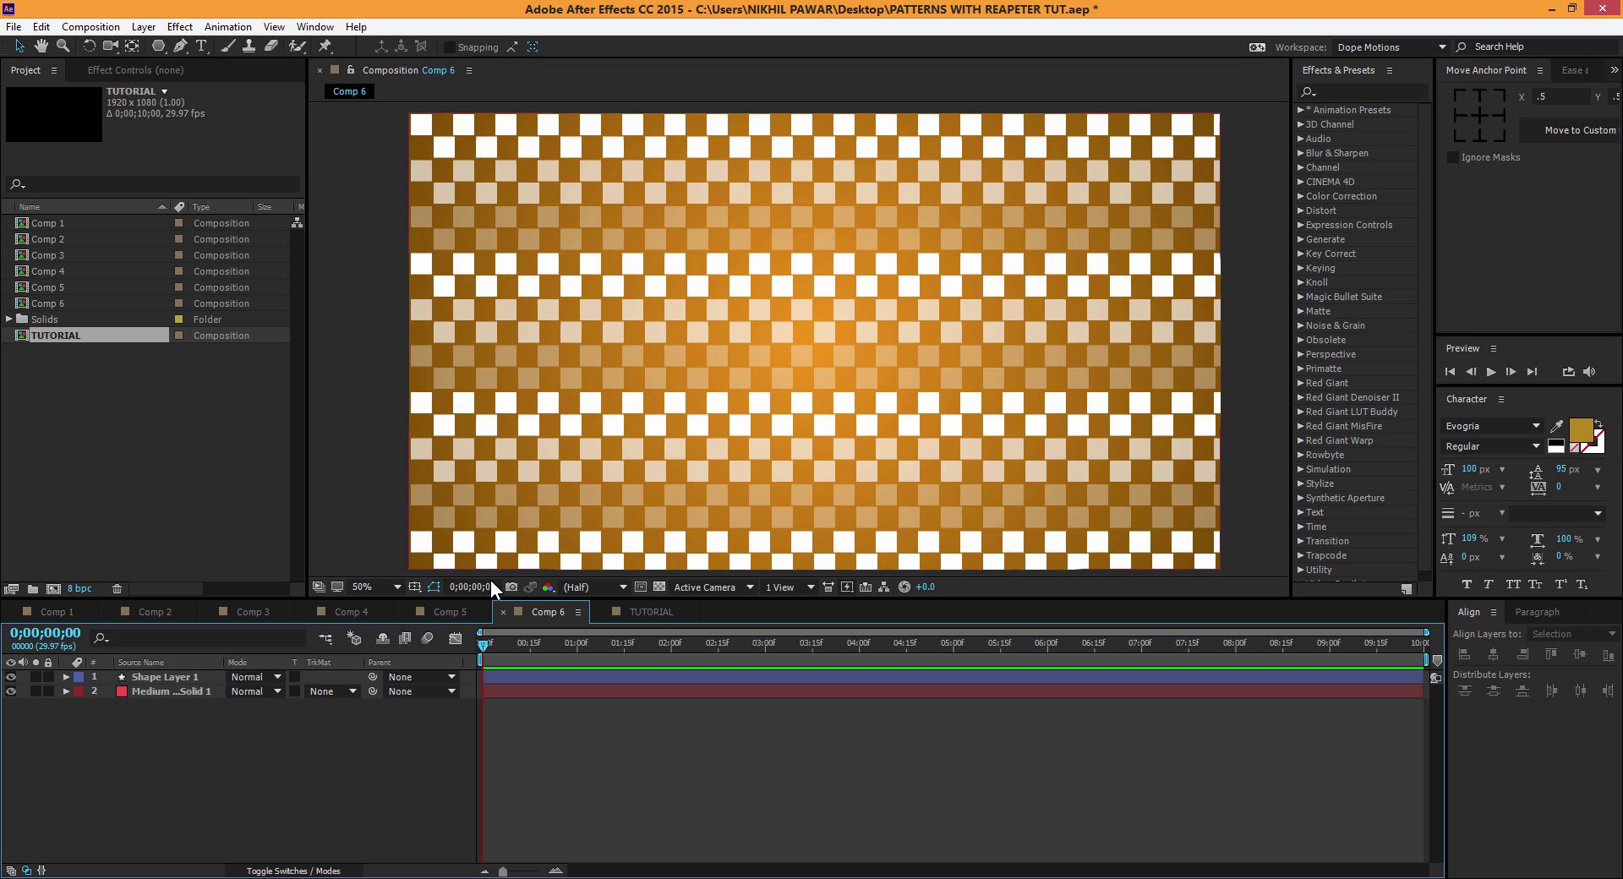
{"action": "left_click", "coordinate": [453, 614]}
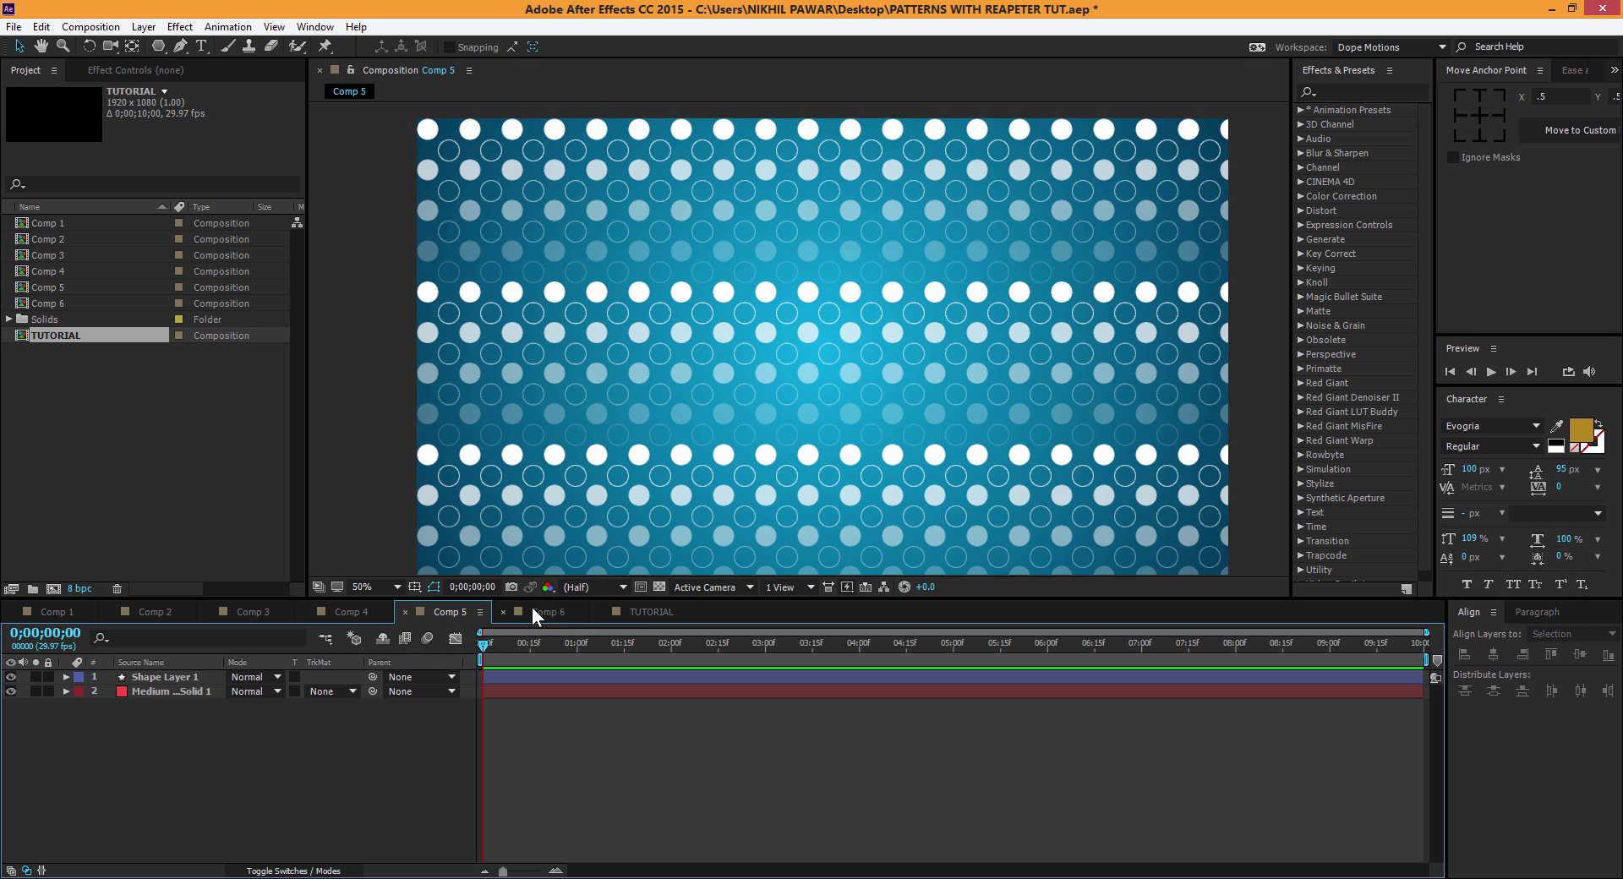
{"action": "left_click", "coordinate": [533, 615]}
{"action": "left_click", "coordinate": [453, 604]}
{"action": "left_click", "coordinate": [657, 612]}
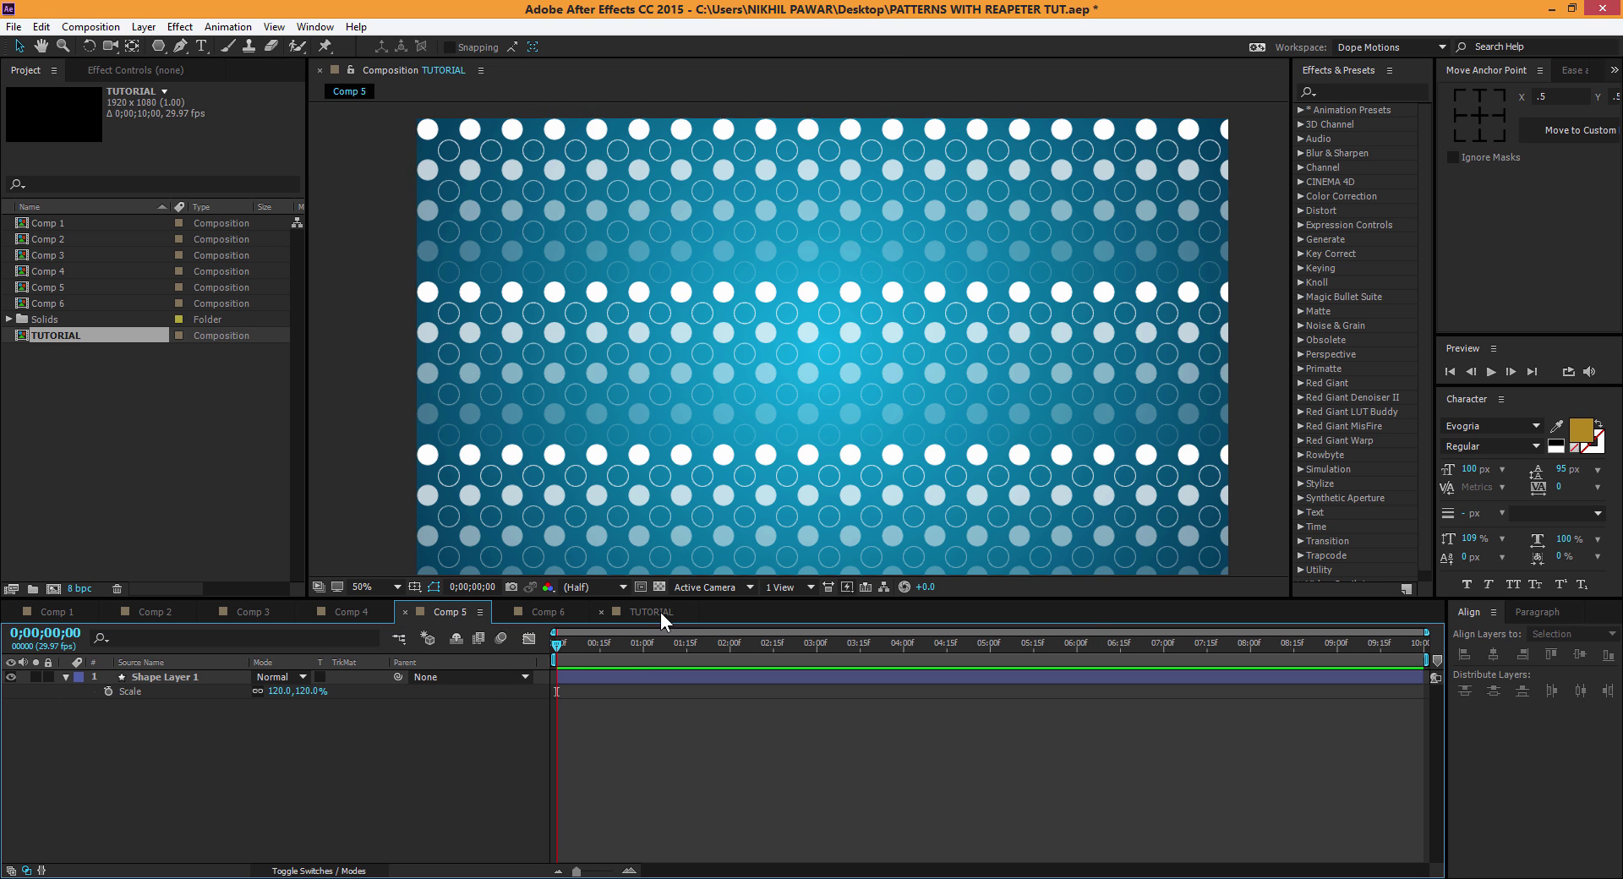
{"action": "left_click", "coordinate": [149, 679]}
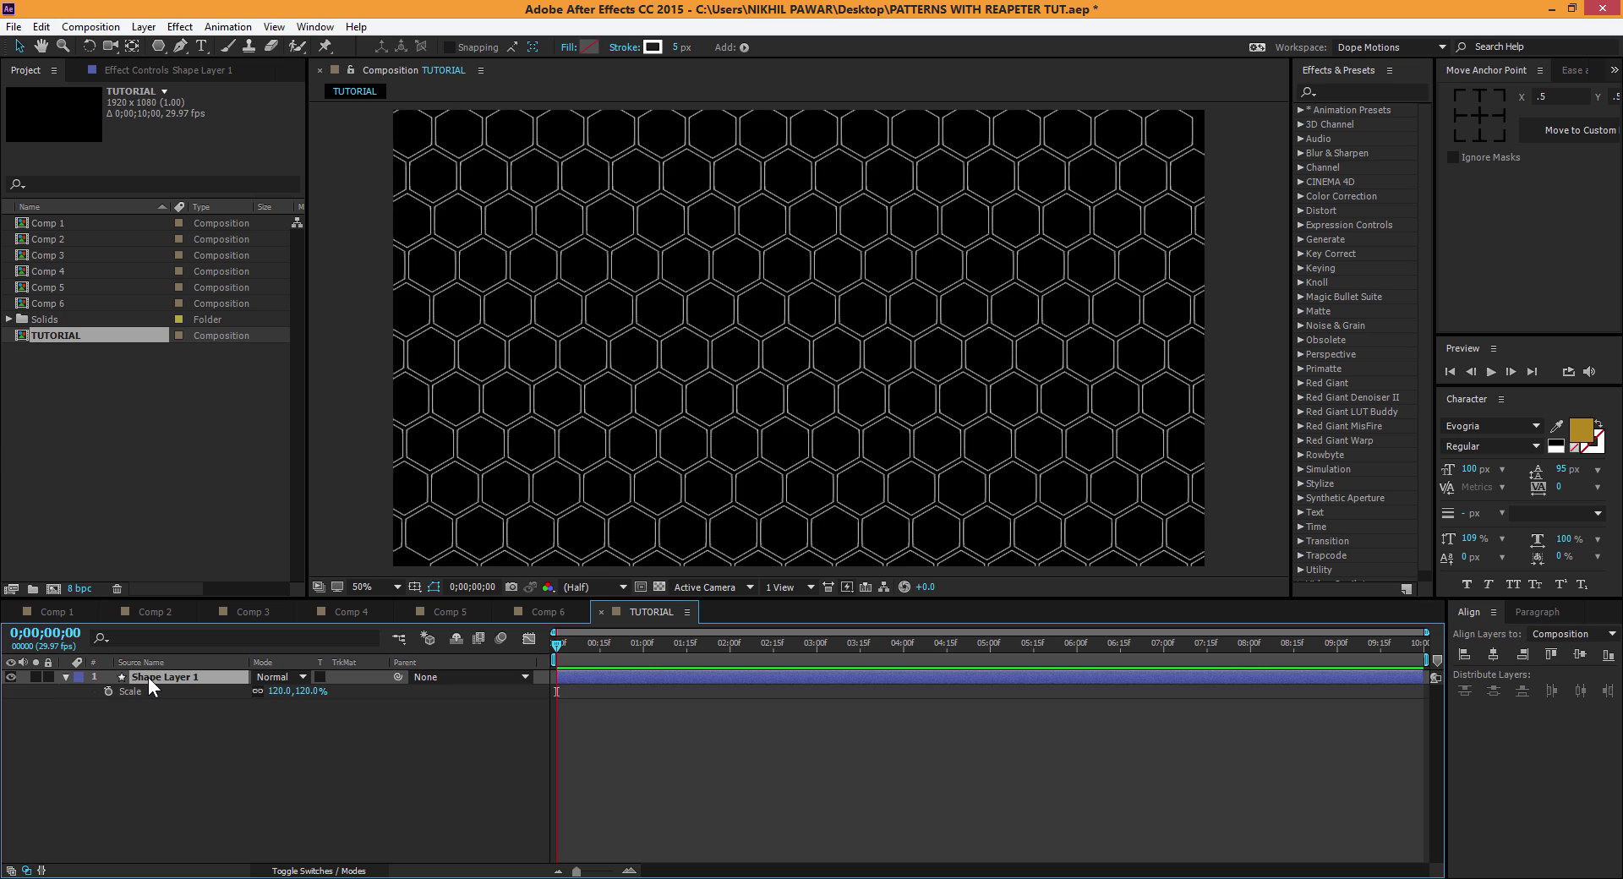
Step: Delete the hexagon layer and draw a small circle near the comp centre with the Ellipse Tool
{"action": "key", "text": "Delete"}
{"action": "left_click", "coordinate": [157, 46]}
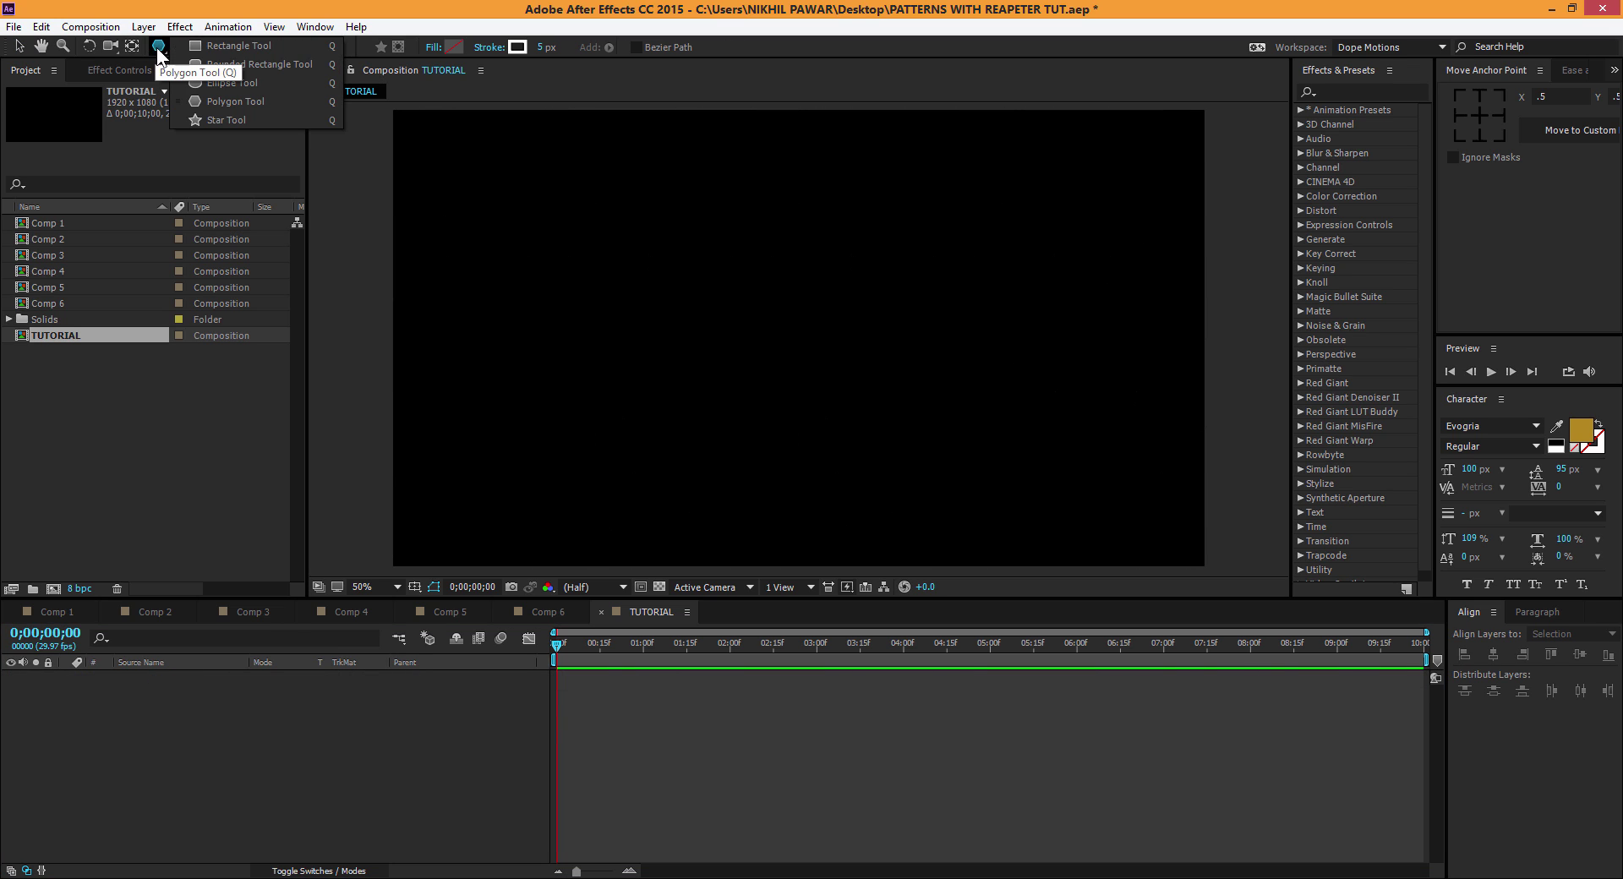
{"action": "left_click", "coordinate": [222, 82]}
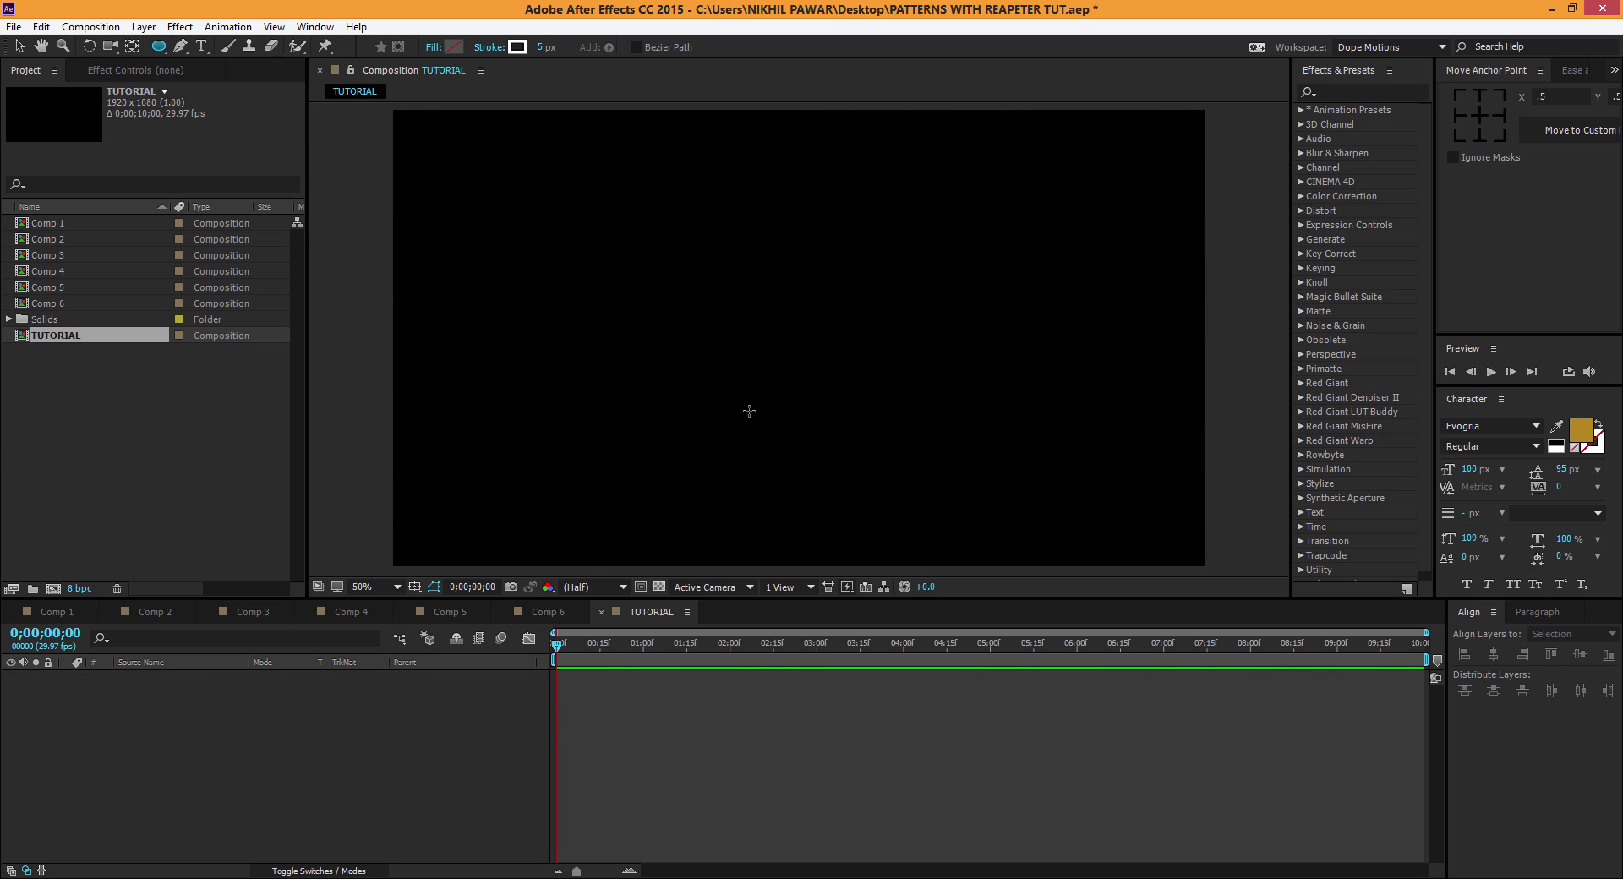
{"action": "left_click_drag", "start_coordinate": [780, 336], "coordinate": [815, 369]}
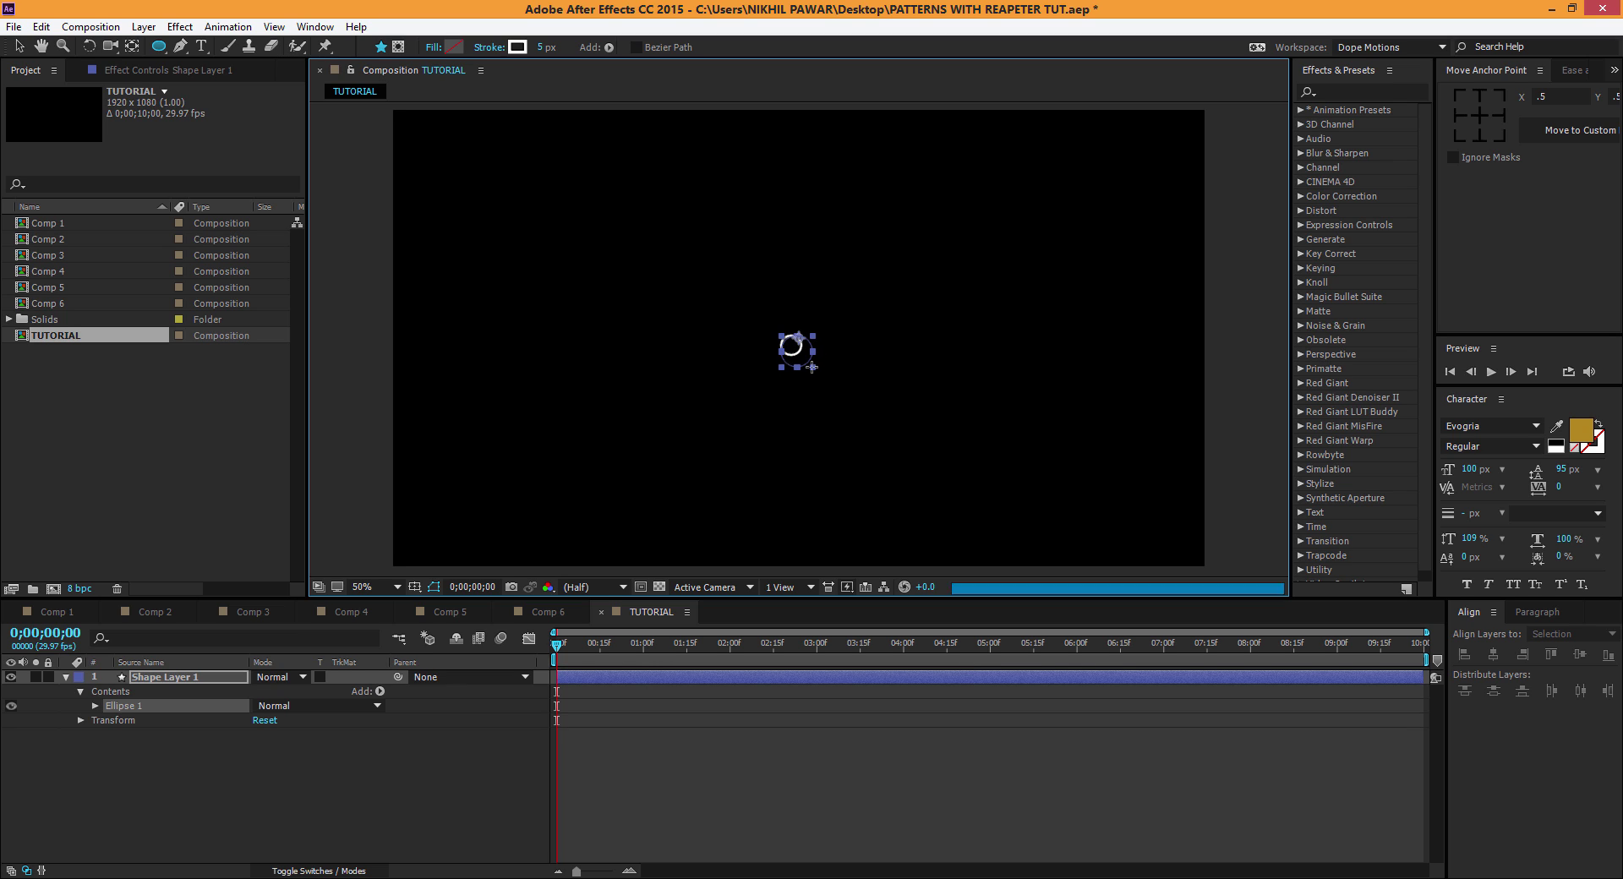
Step: Centre the circle's anchor point and align it horizontally and vertically in the comp
{"action": "left_click", "coordinate": [19, 49]}
{"action": "left_click", "coordinate": [1479, 114]}
{"action": "left_click", "coordinate": [1493, 656]}
{"action": "left_click", "coordinate": [1579, 656]}
{"action": "left_click", "coordinate": [367, 755]}
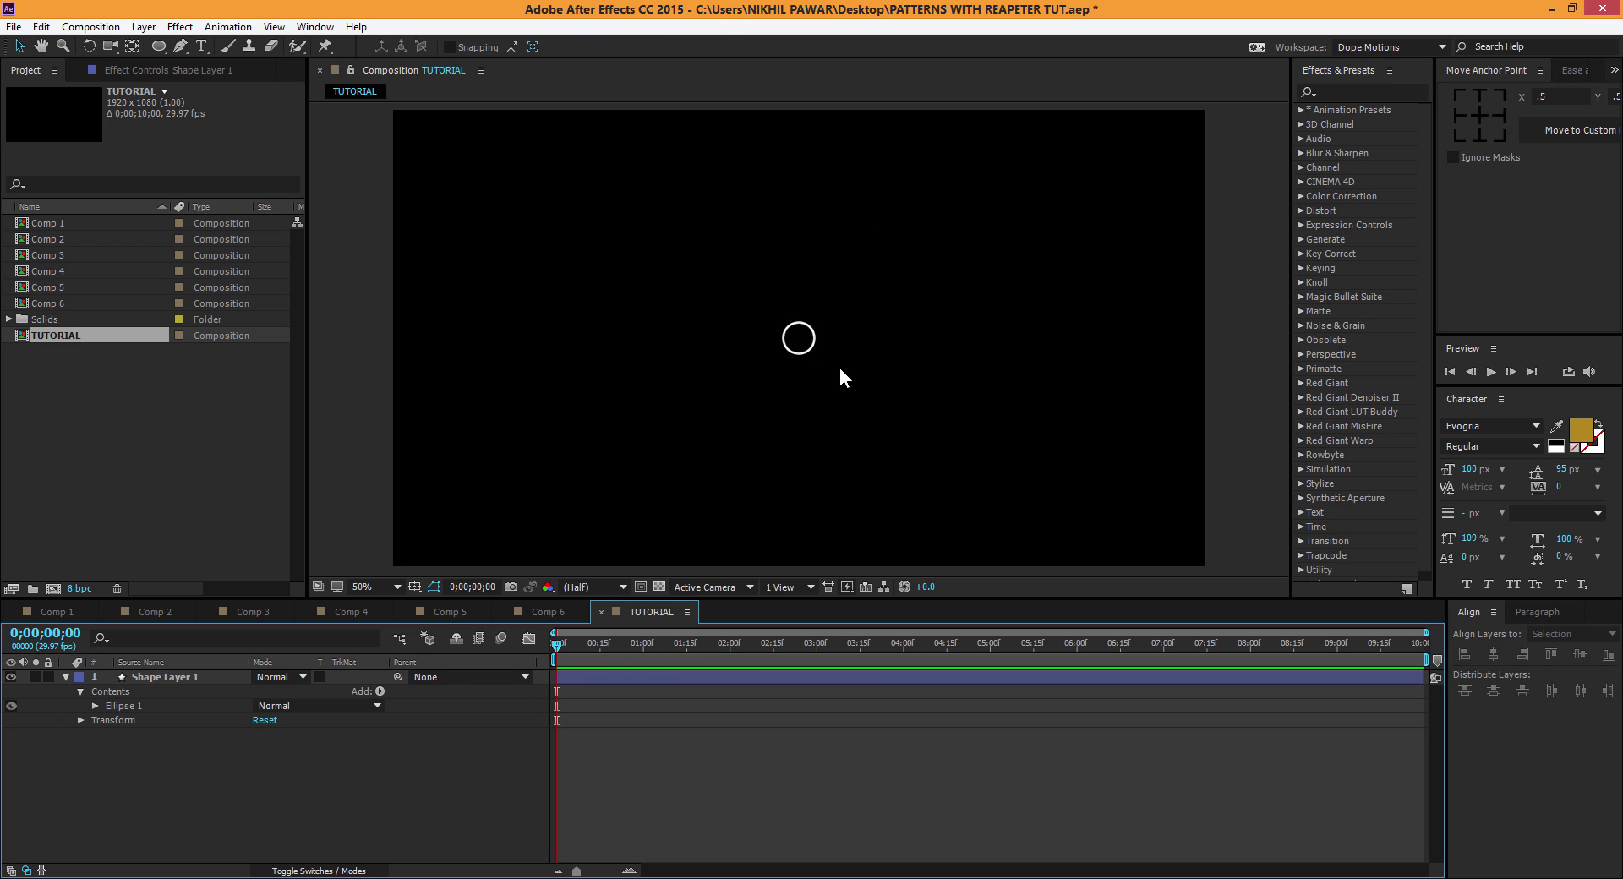
{"action": "left_click", "coordinate": [120, 706]}
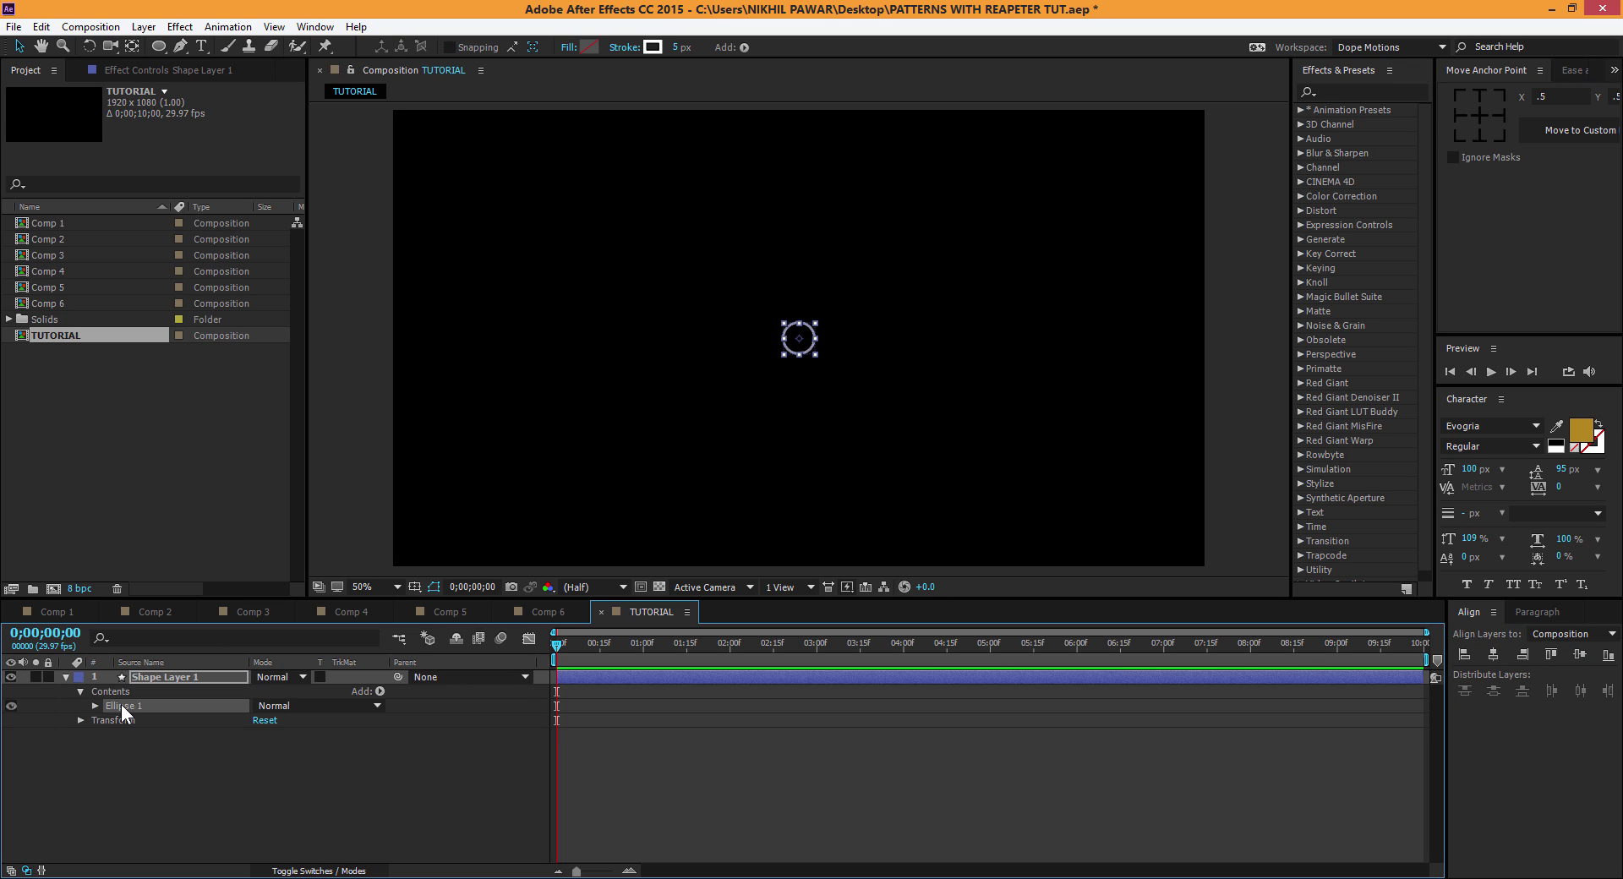
Step: Duplicate Ellipse 1 as Ellipse 2 and move its Ellipse Path position to 81, 72
{"action": "key", "text": "ctrl+d"}
{"action": "left_click", "coordinate": [95, 706]}
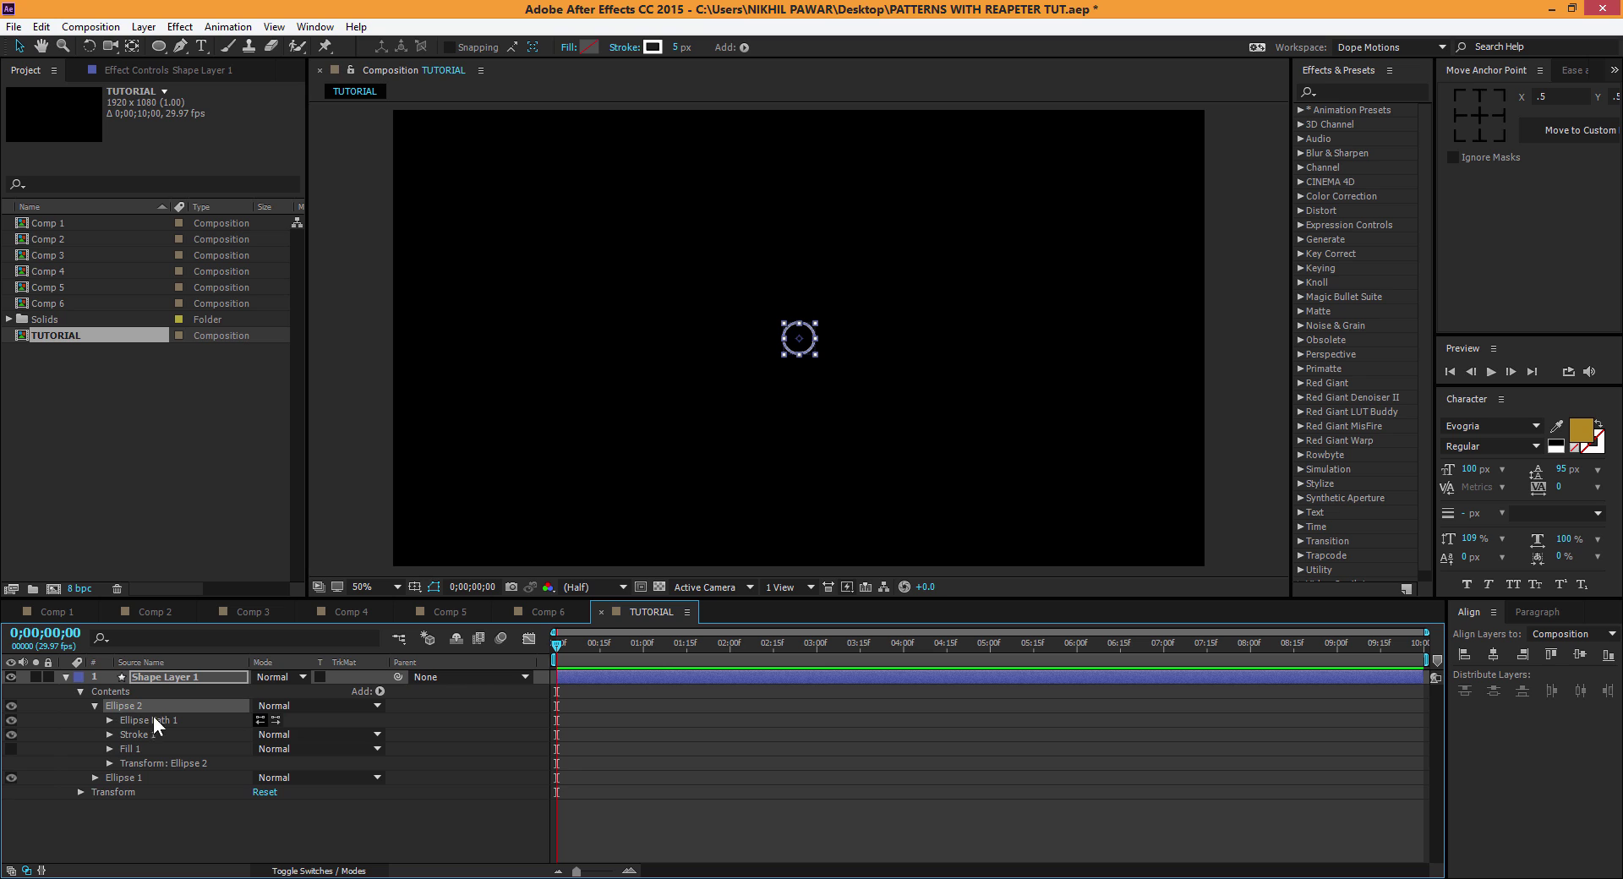
{"action": "left_click", "coordinate": [110, 719]}
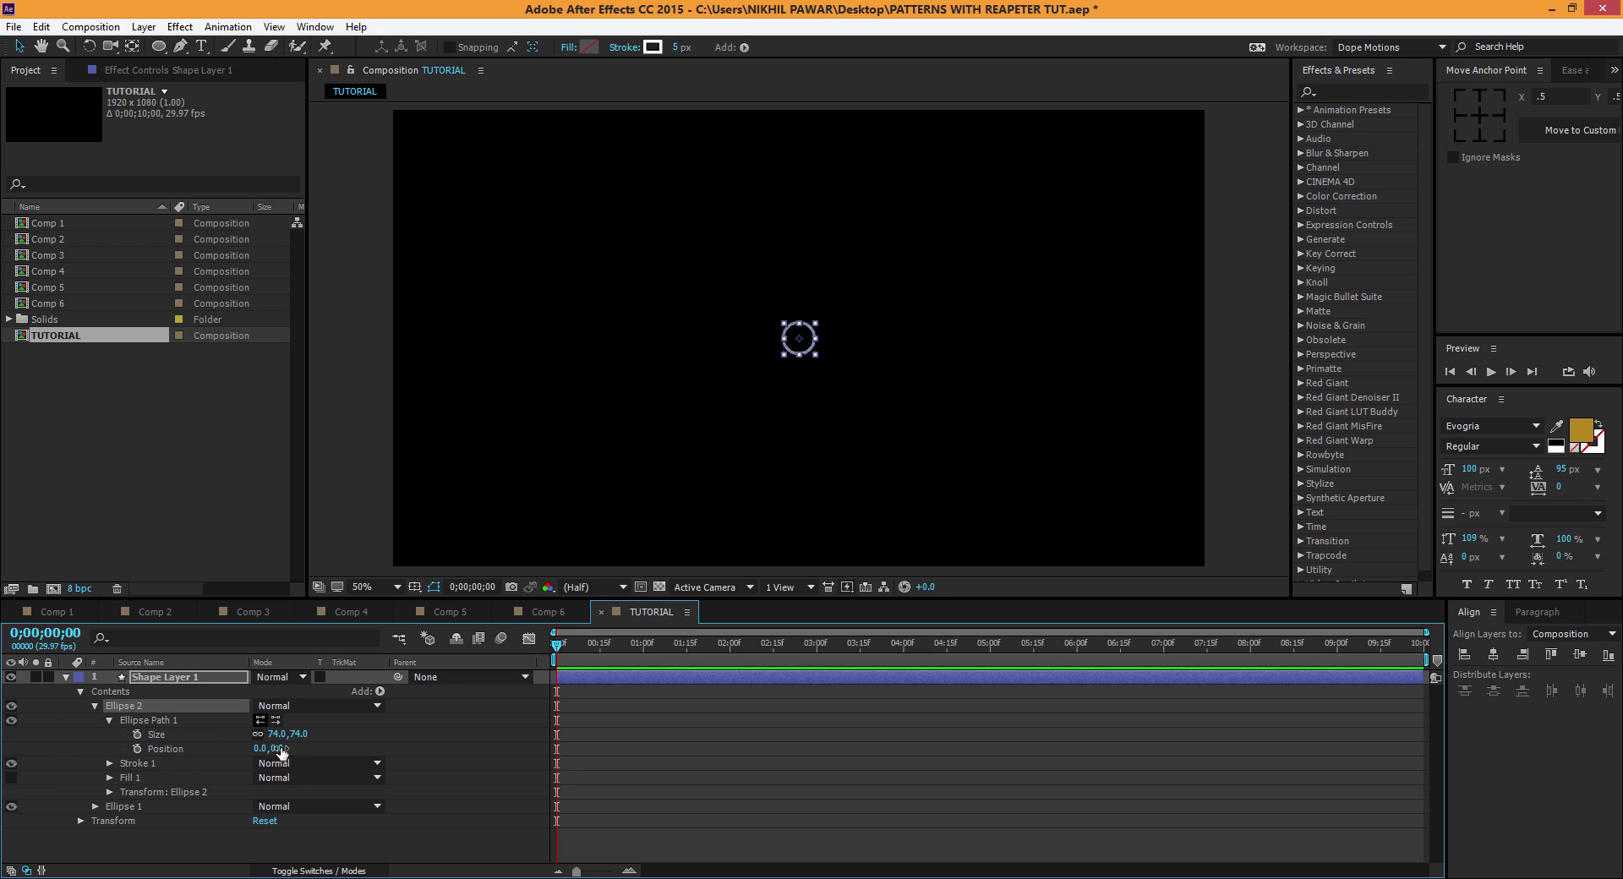
{"action": "left_click_drag", "start_coordinate": [284, 748], "coordinate": [365, 740]}
{"action": "left_click_drag", "start_coordinate": [257, 749], "coordinate": [312, 740]}
{"action": "left_click_drag", "start_coordinate": [287, 749], "coordinate": [265, 749]}
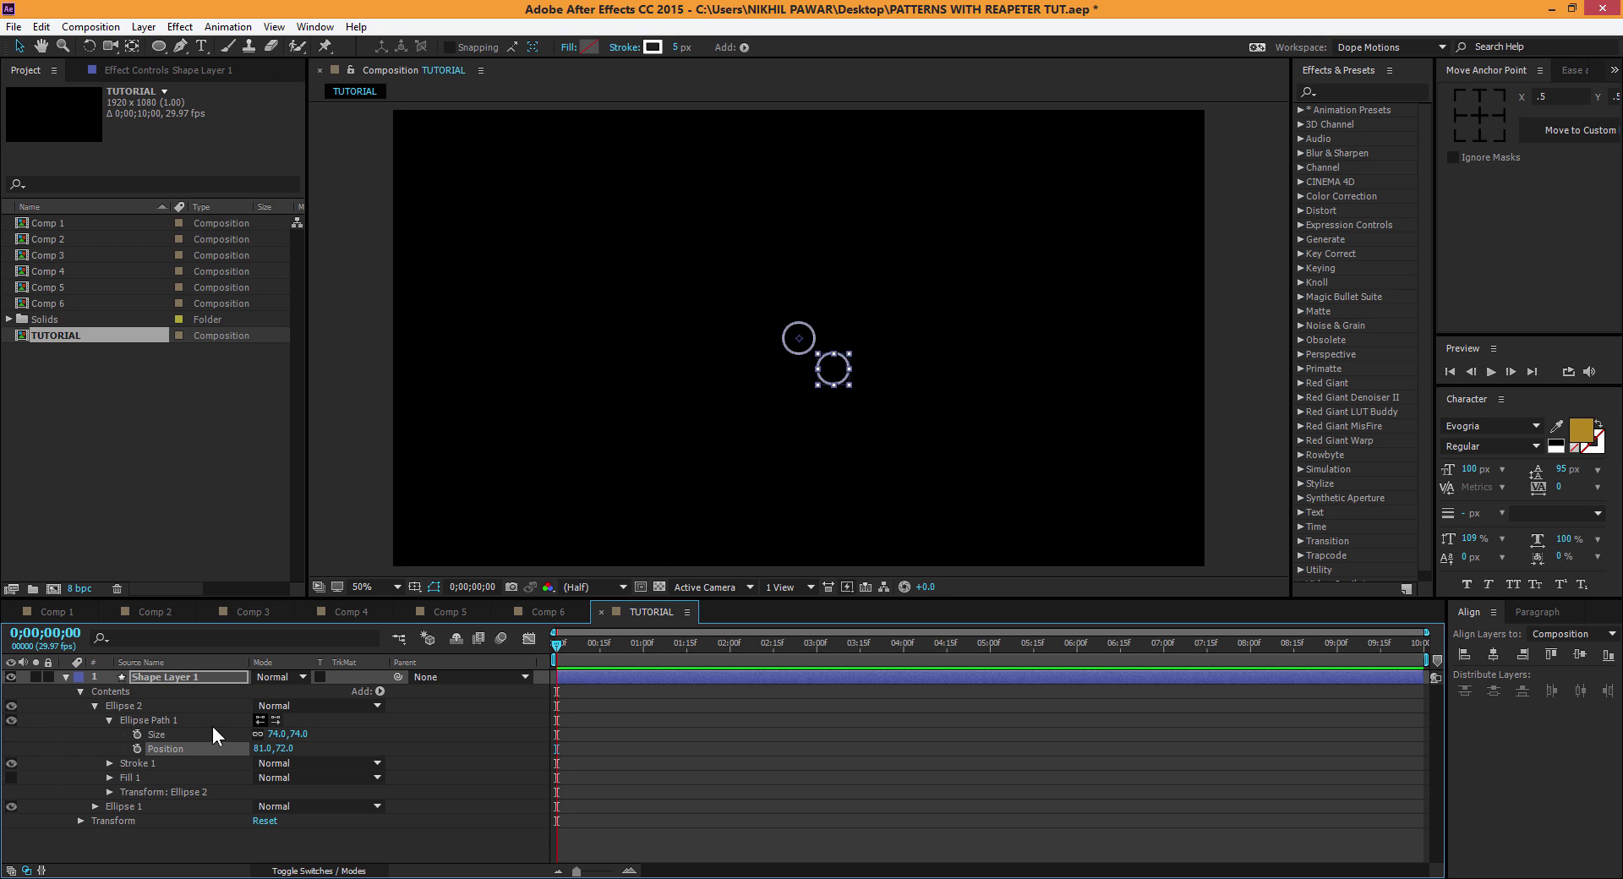
{"action": "left_click", "coordinate": [123, 706]}
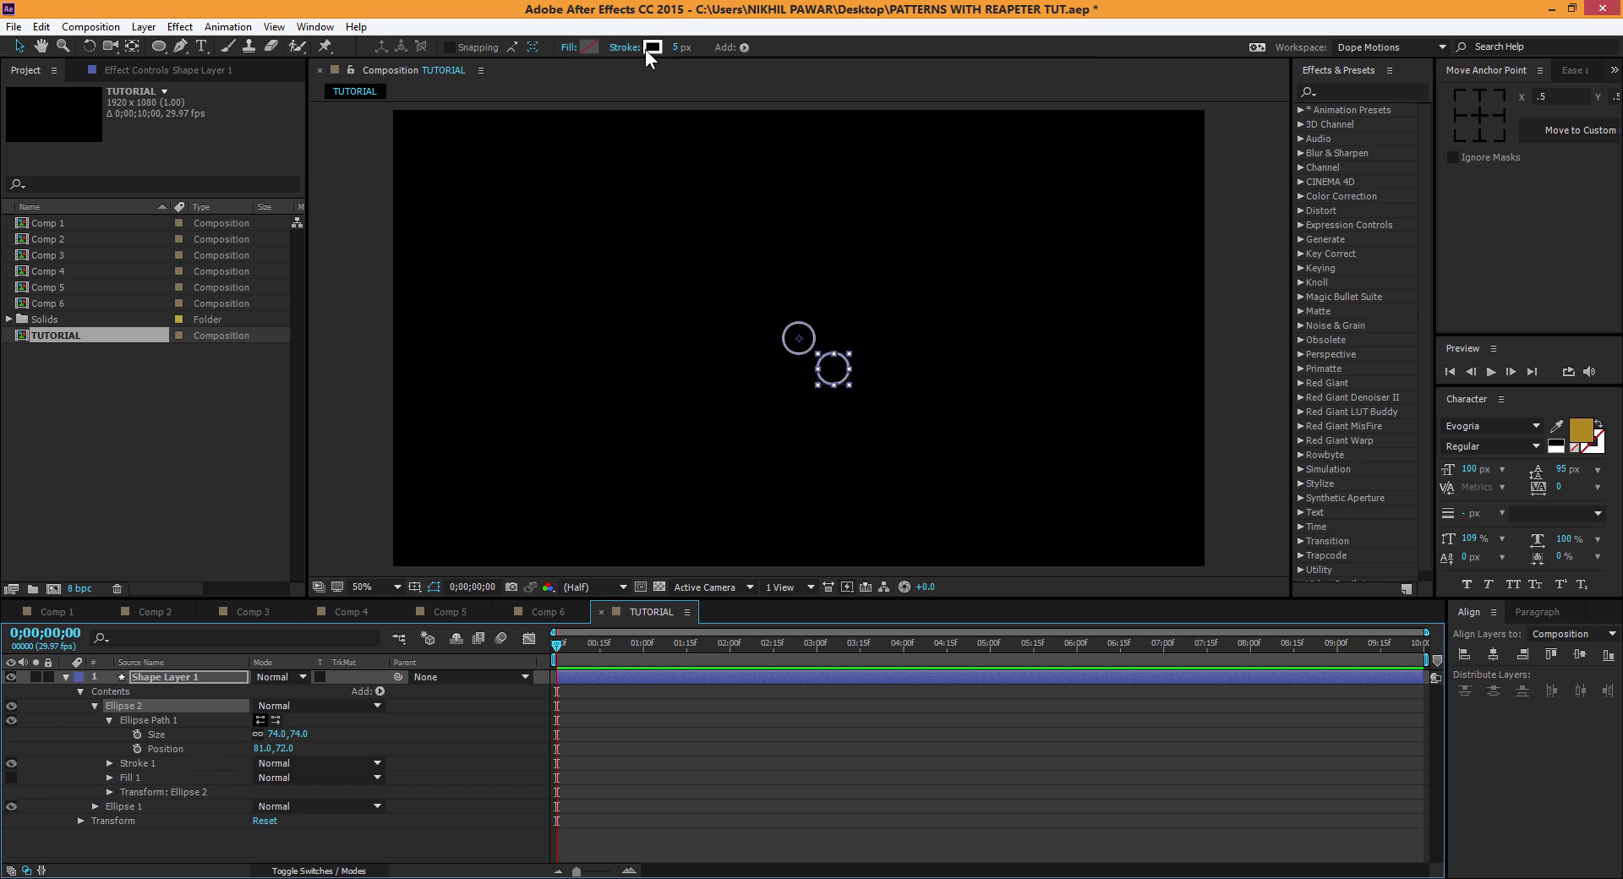
Step: Give Ellipse 2 a solid white fill and set its path position to 74, 64
{"action": "left_click", "coordinate": [571, 47]}
{"action": "left_click", "coordinate": [764, 401]}
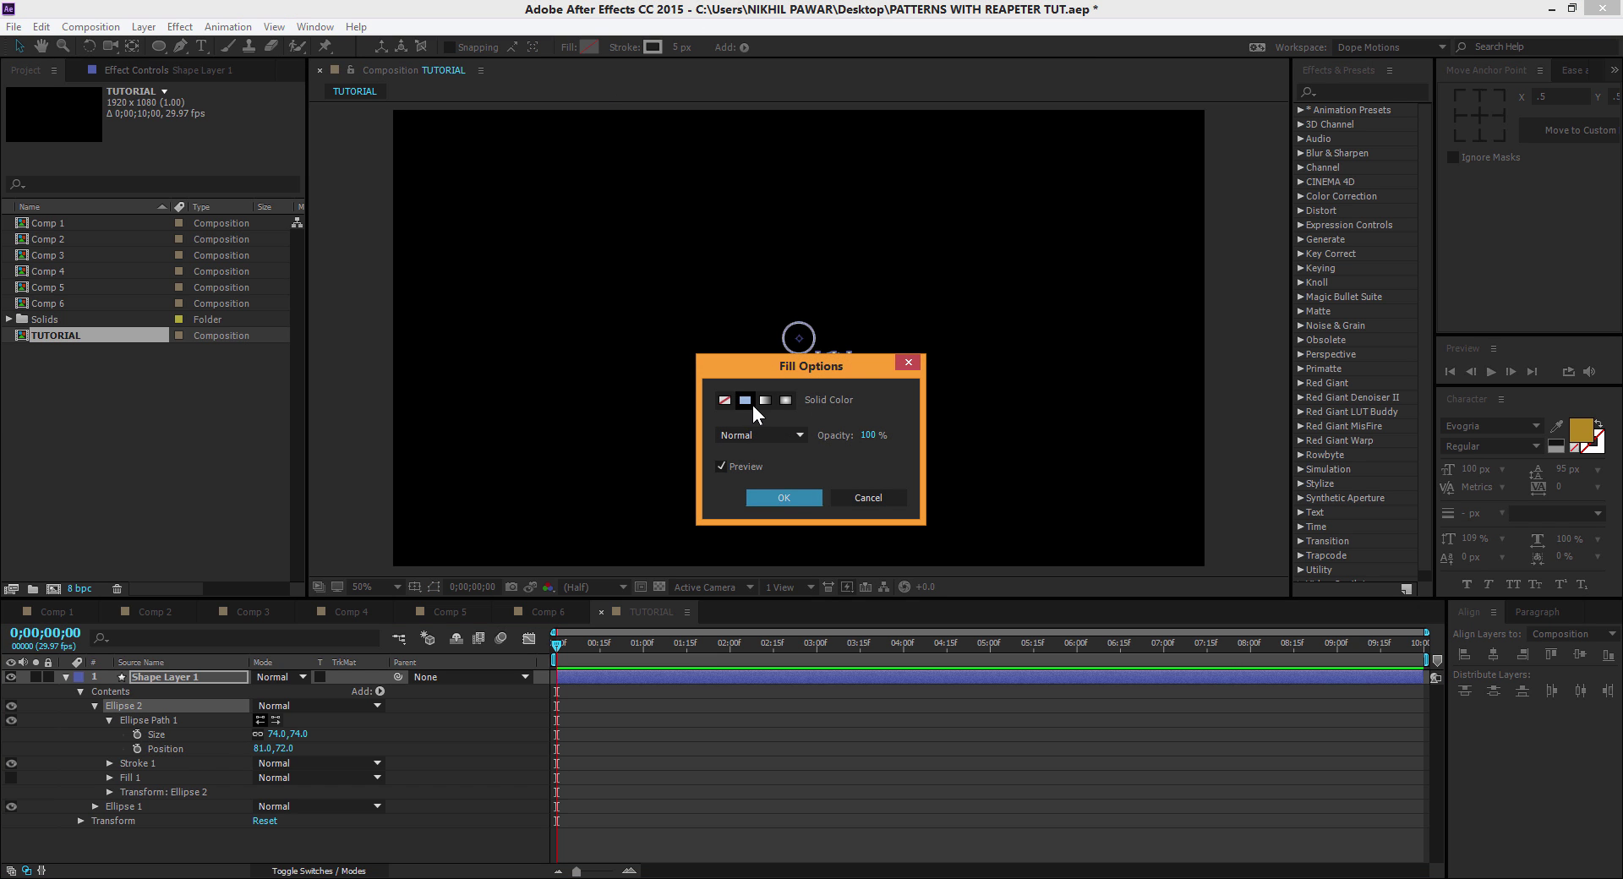
{"action": "left_click", "coordinate": [787, 498]}
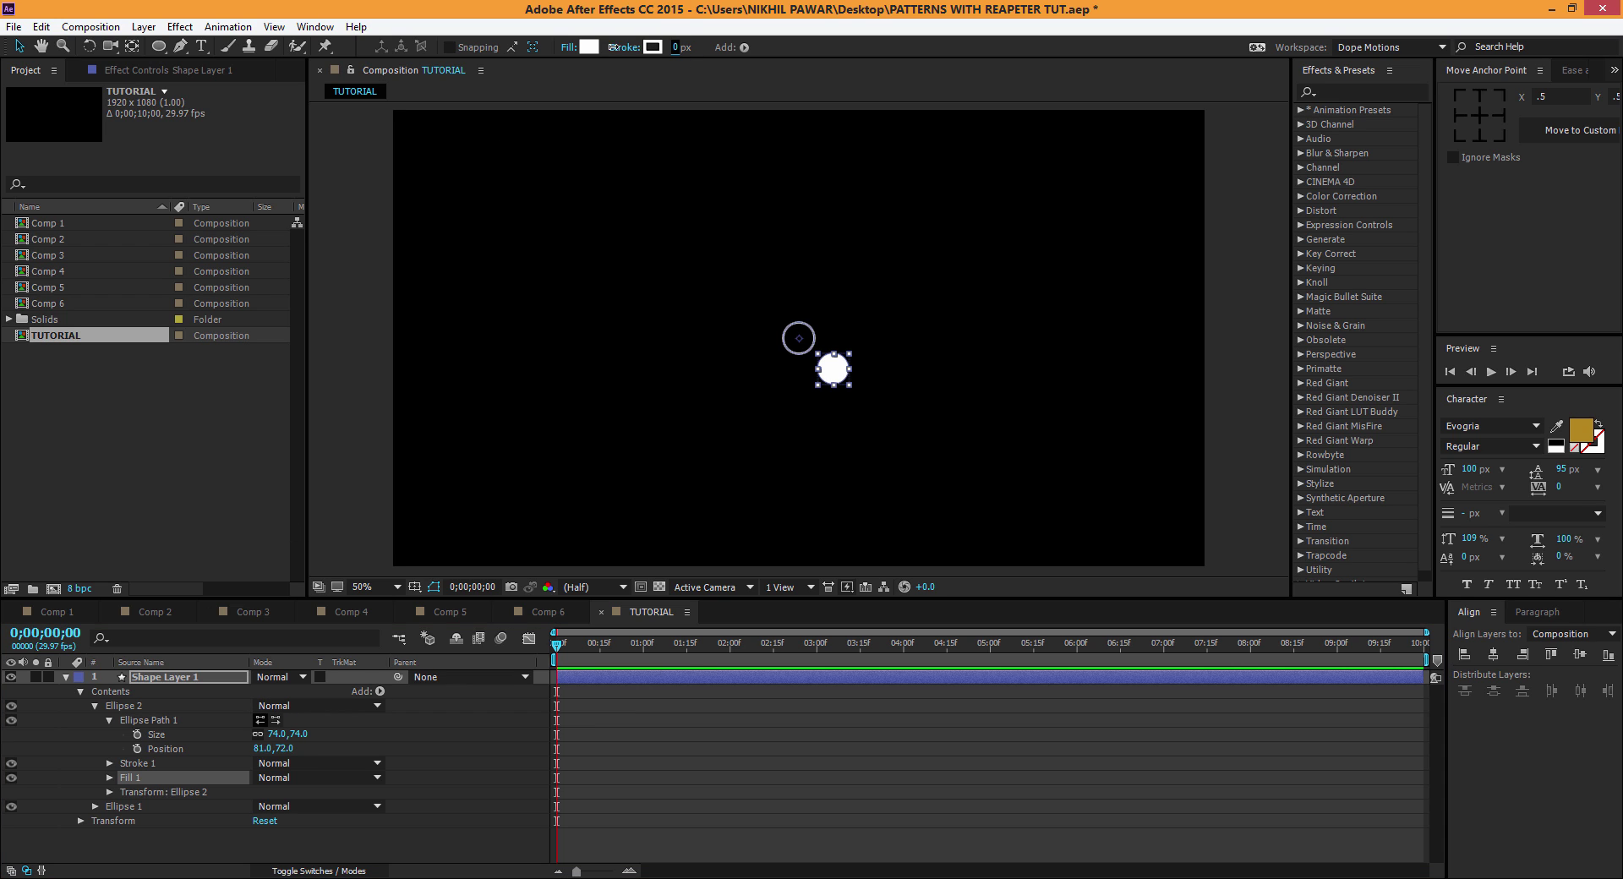
{"action": "left_click", "coordinate": [624, 777]}
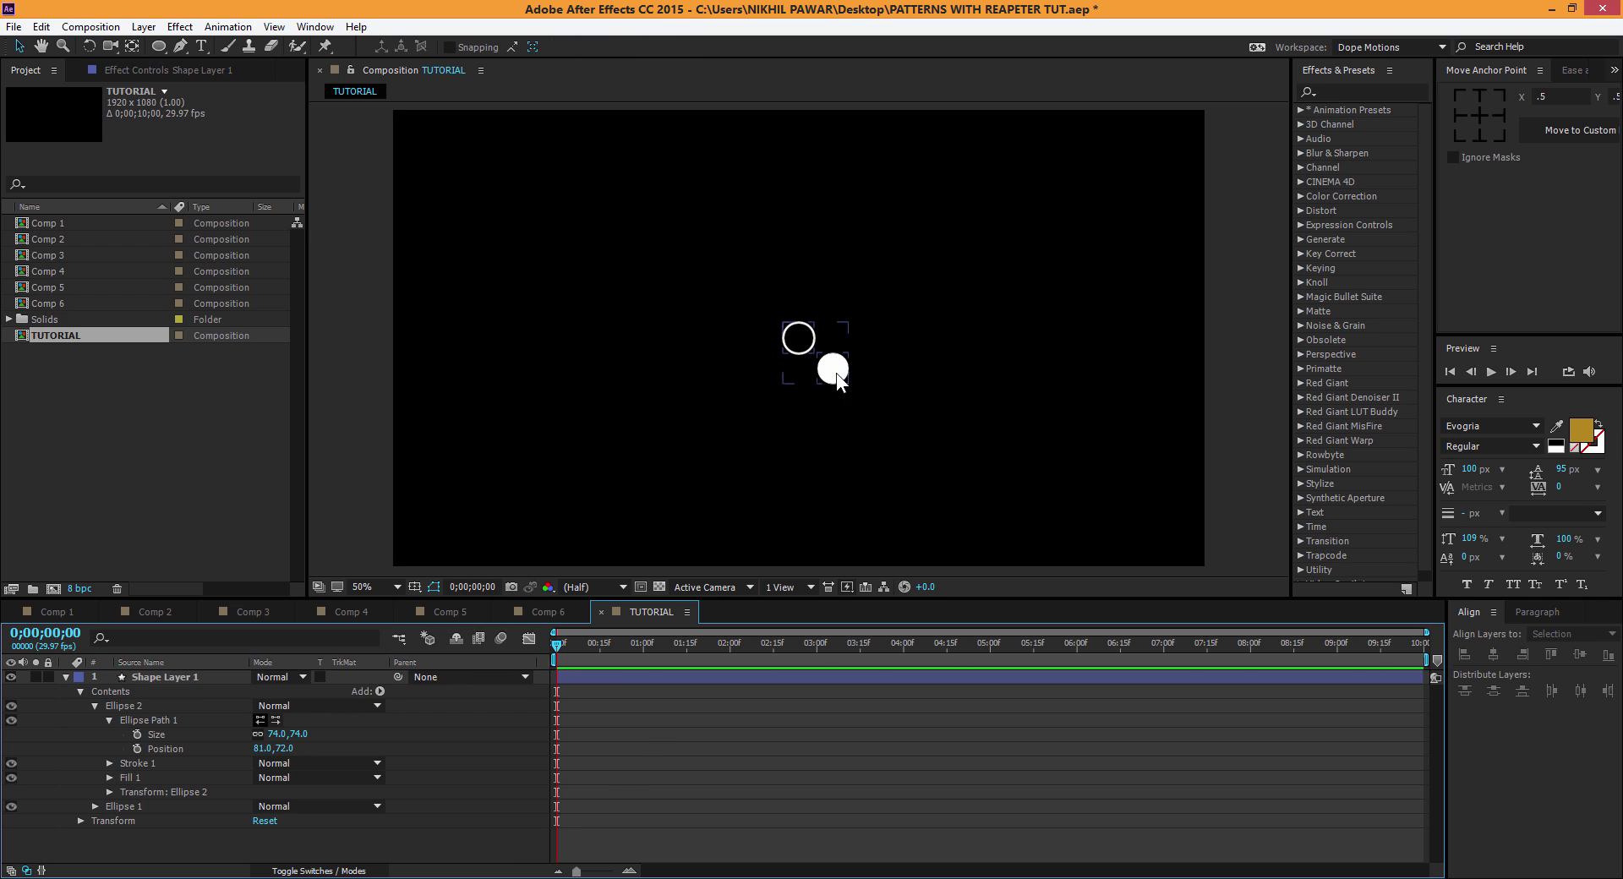
{"action": "left_click_drag", "start_coordinate": [260, 749], "coordinate": [270, 750]}
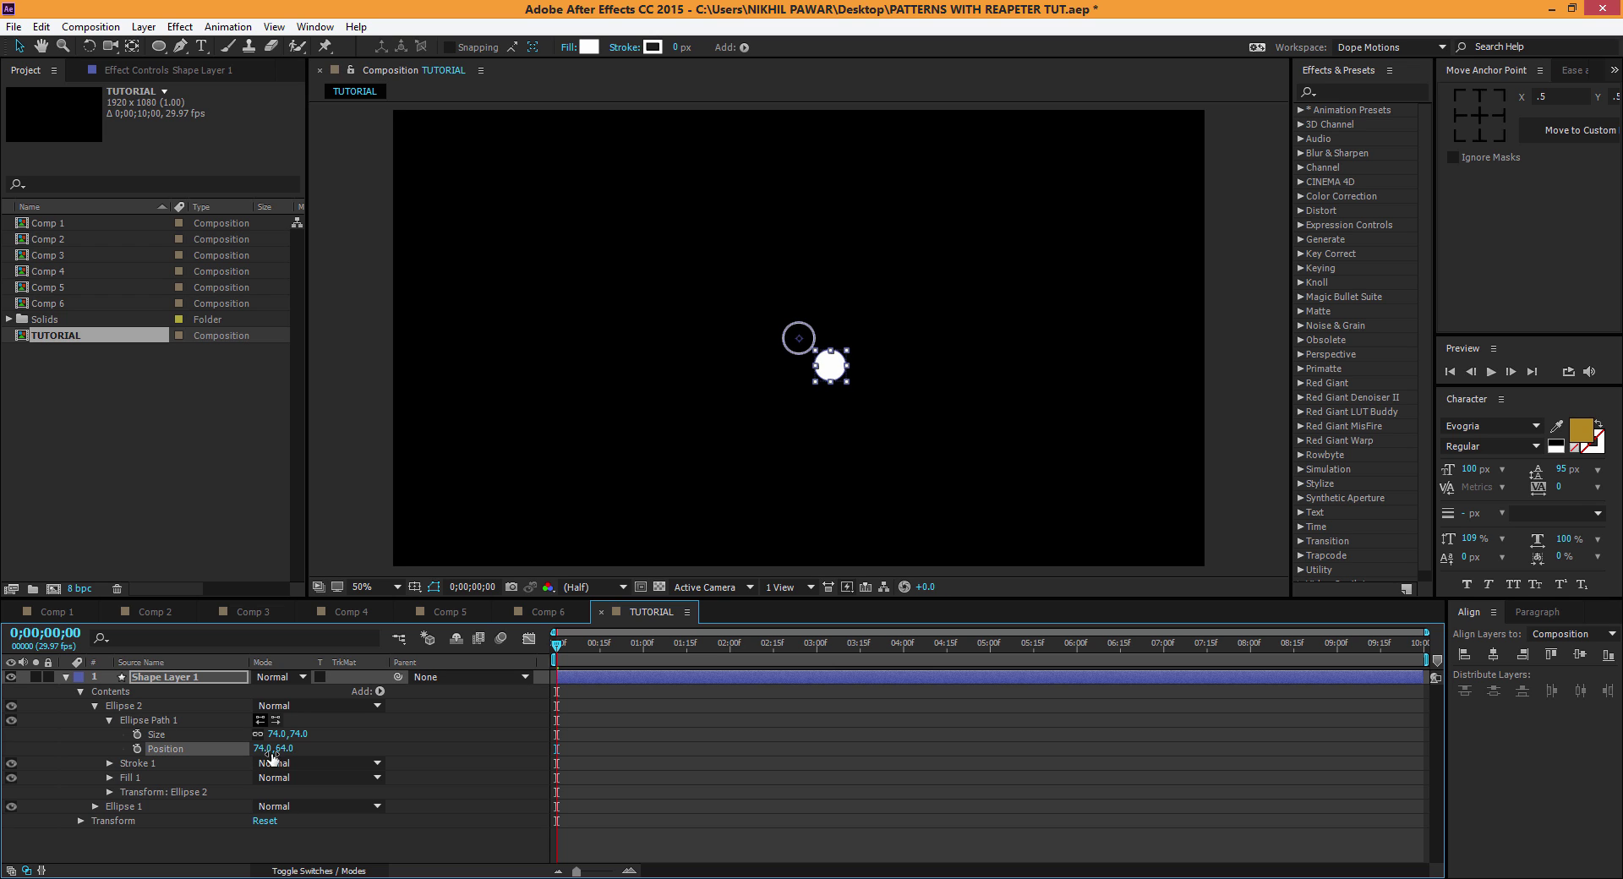
{"action": "left_click", "coordinate": [616, 814]}
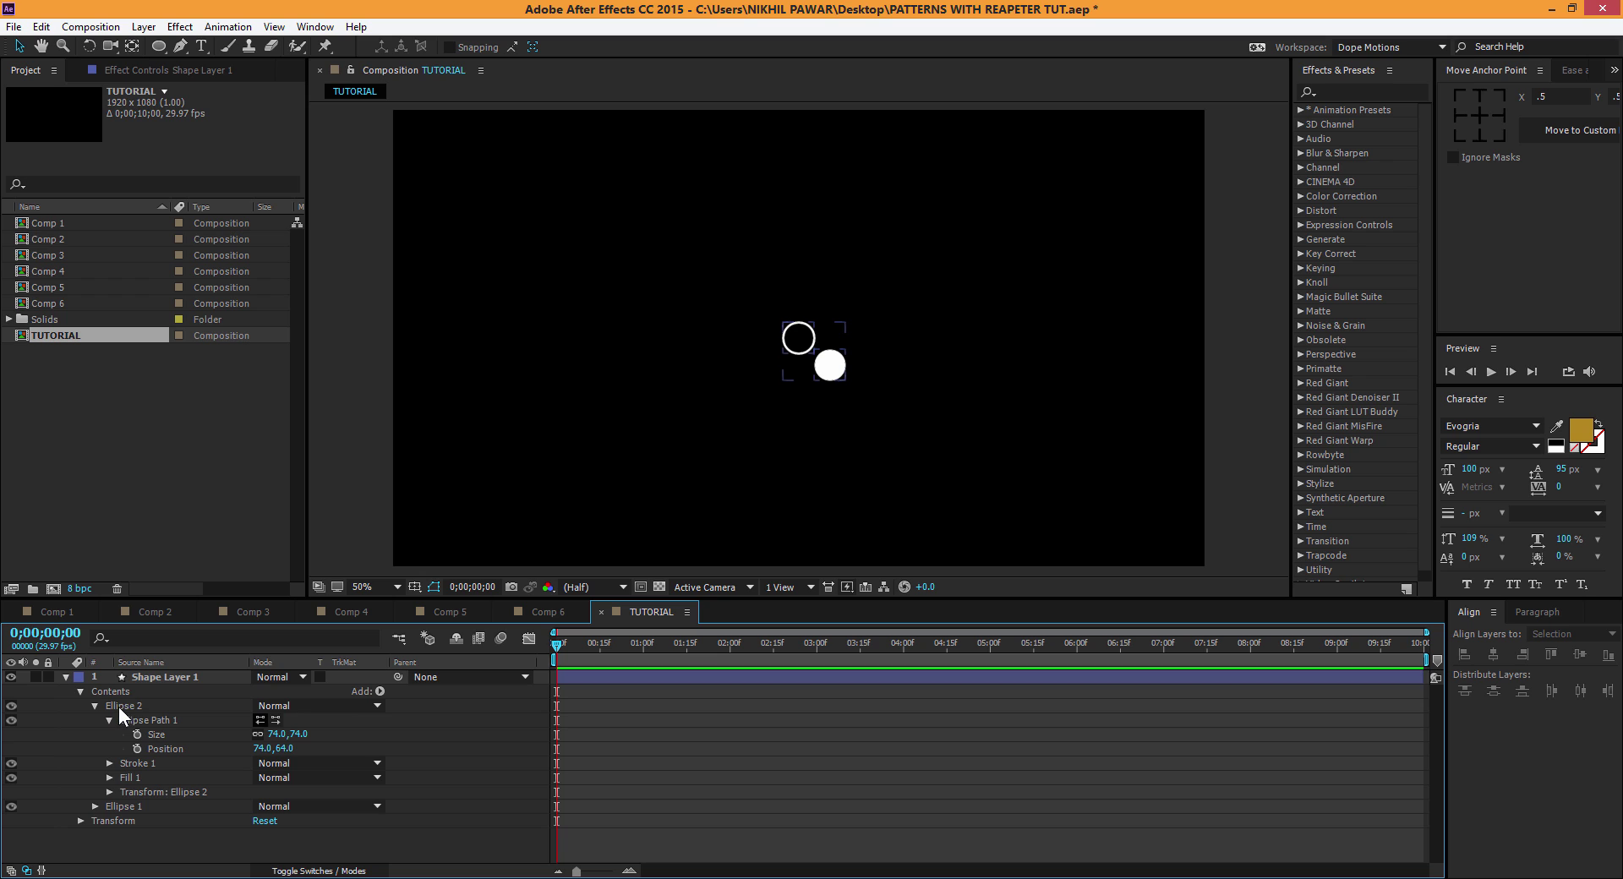
Step: Add a Repeater with 10 copies and a 142 px horizontal position offset
{"action": "left_click", "coordinate": [380, 692]}
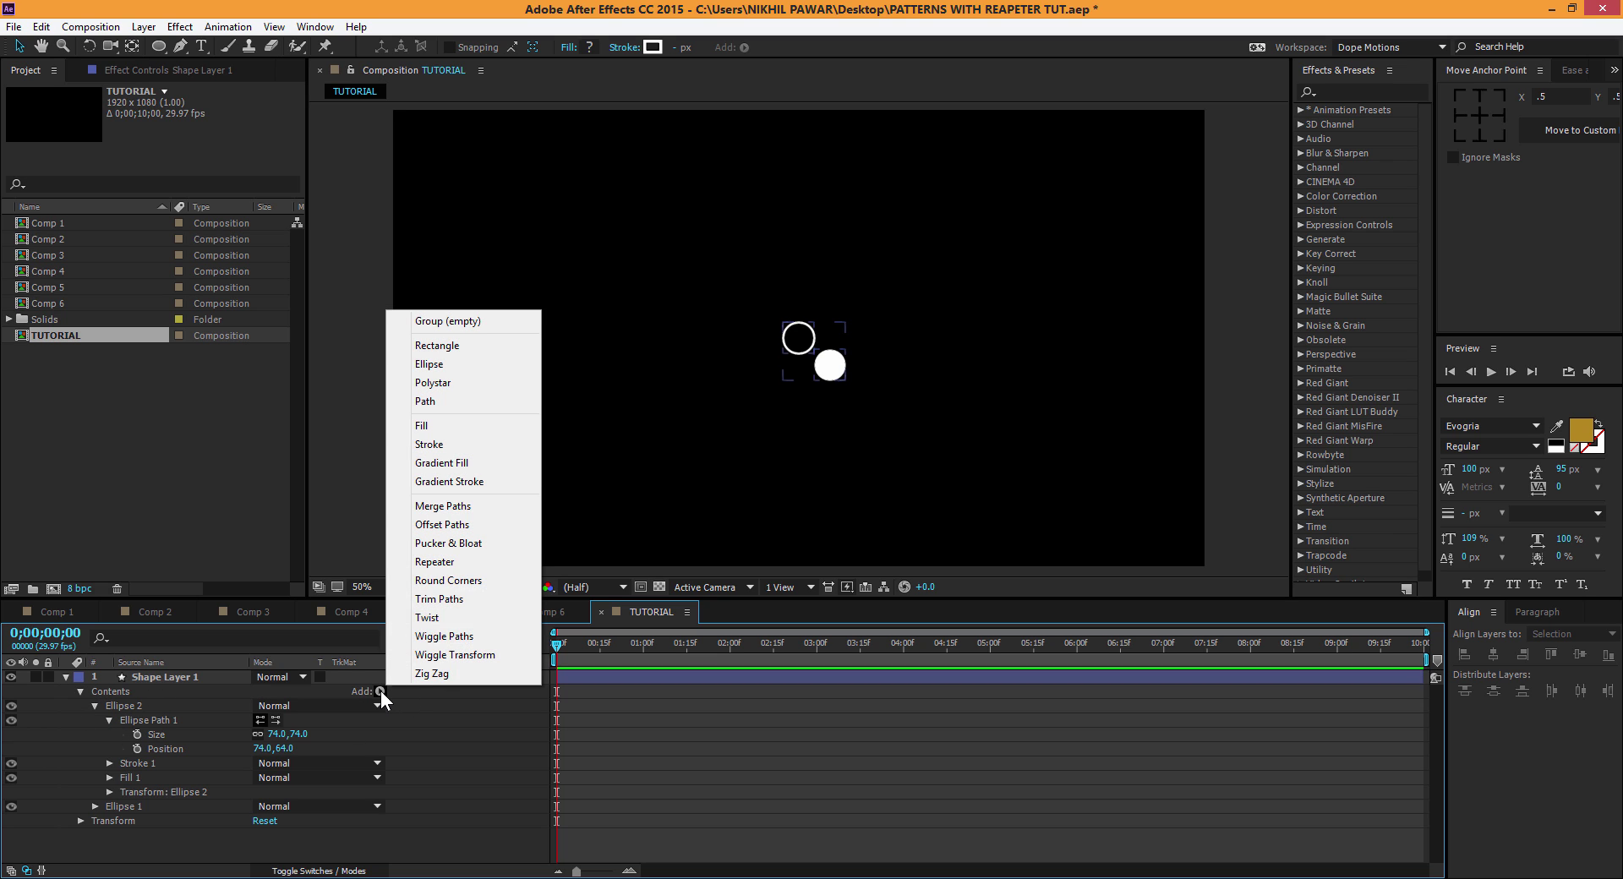
{"action": "left_click", "coordinate": [451, 563]}
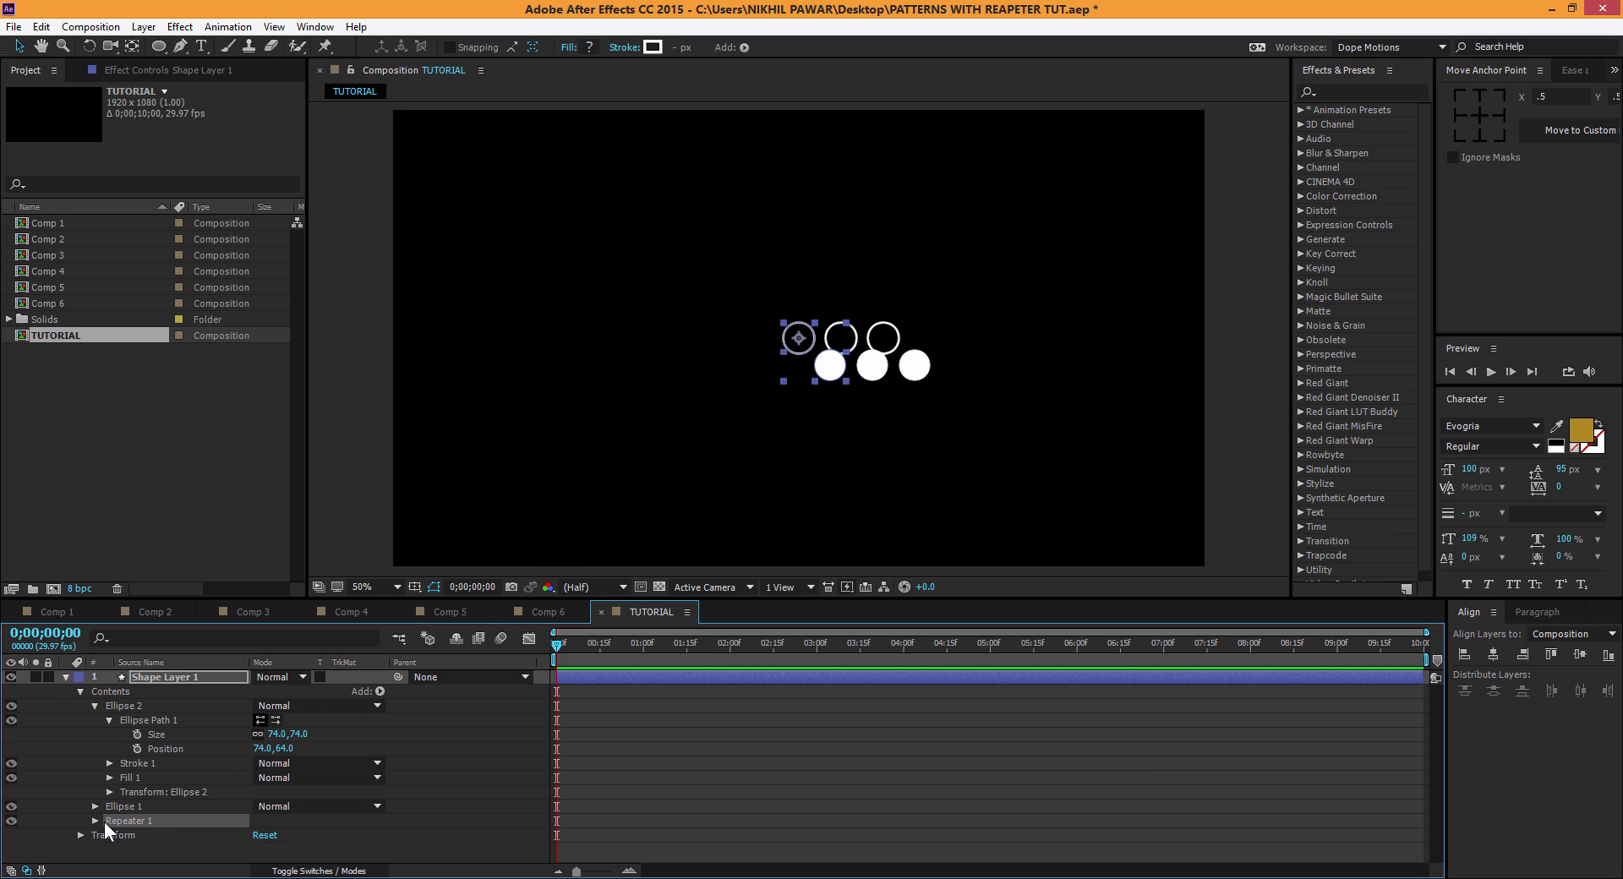
{"action": "left_click", "coordinate": [94, 821]}
{"action": "left_click", "coordinate": [260, 813]}
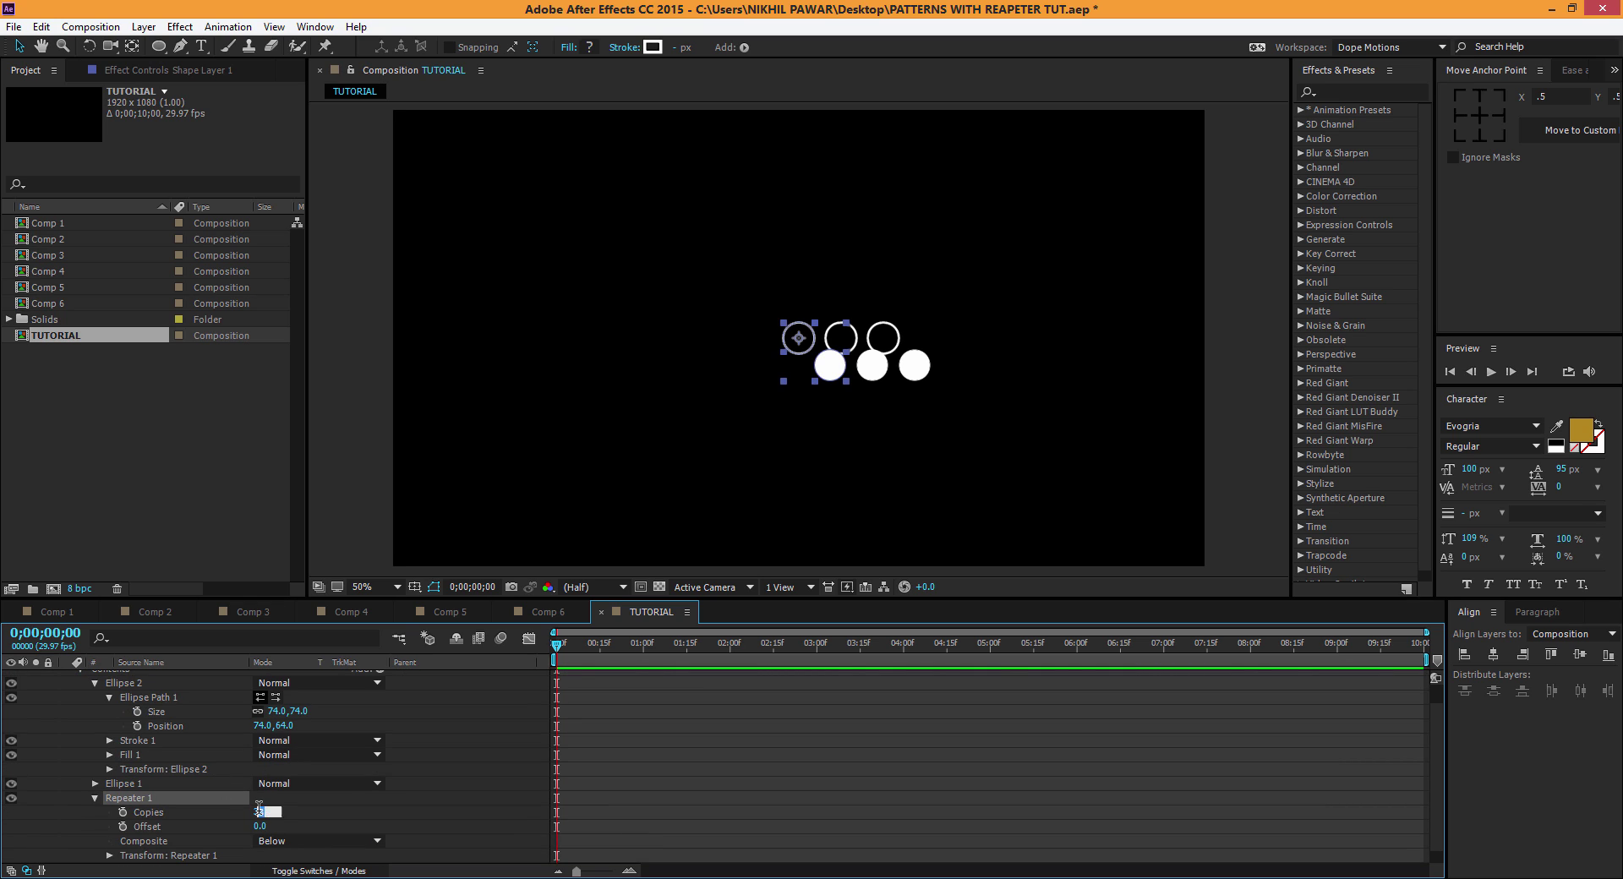
{"action": "type", "text": "10"}
{"action": "left_click", "coordinate": [393, 813]}
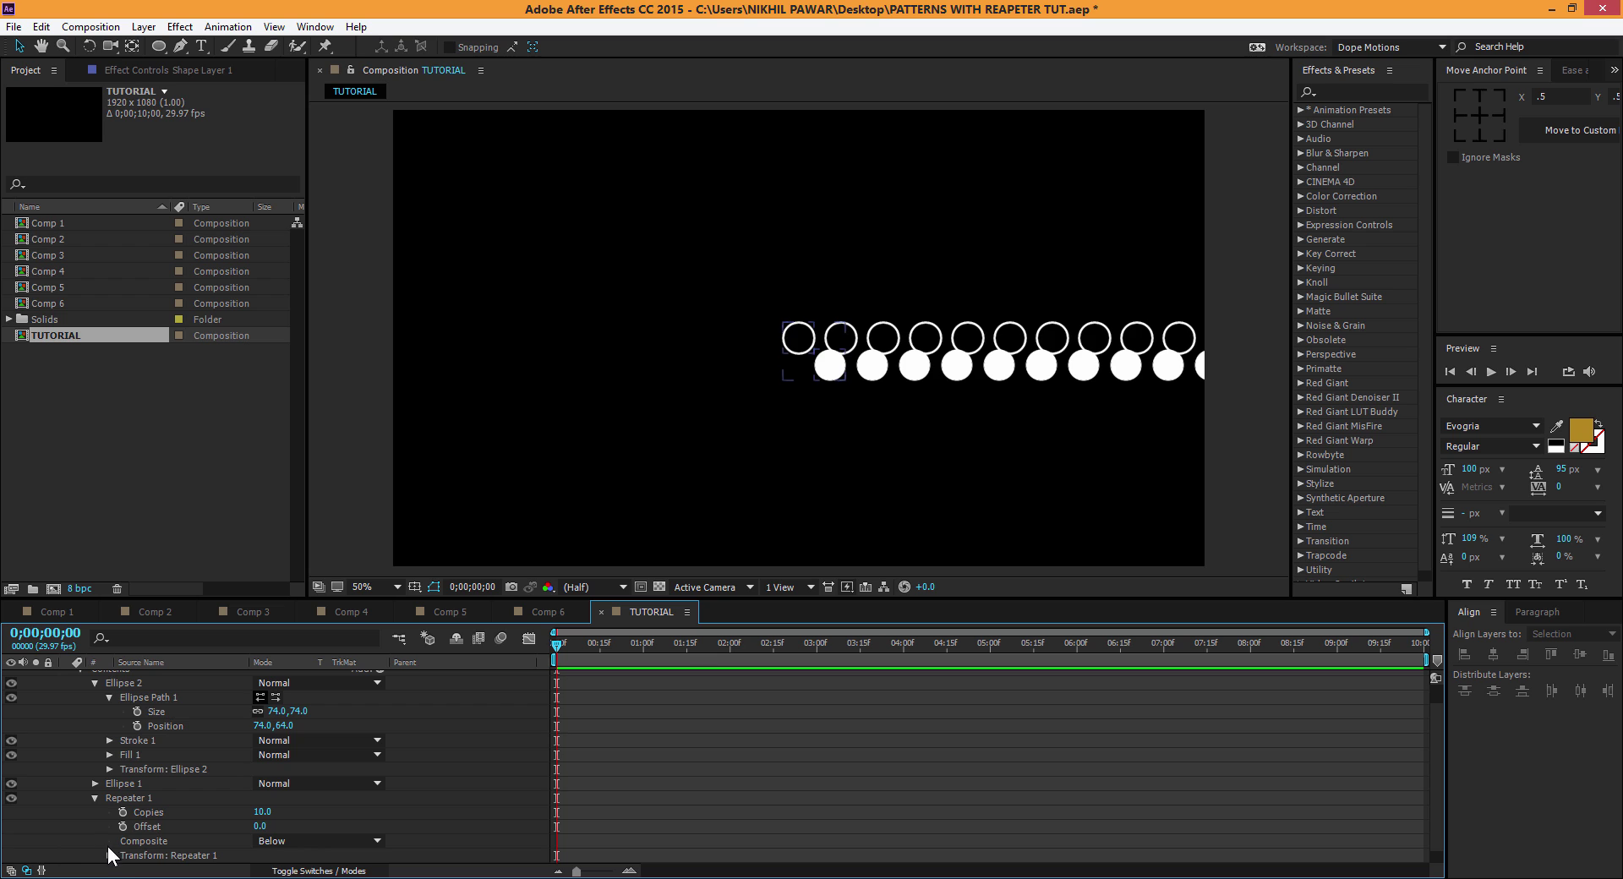
{"action": "left_click", "coordinate": [109, 856]}
{"action": "left_click_drag", "start_coordinate": [262, 798], "coordinate": [297, 797]}
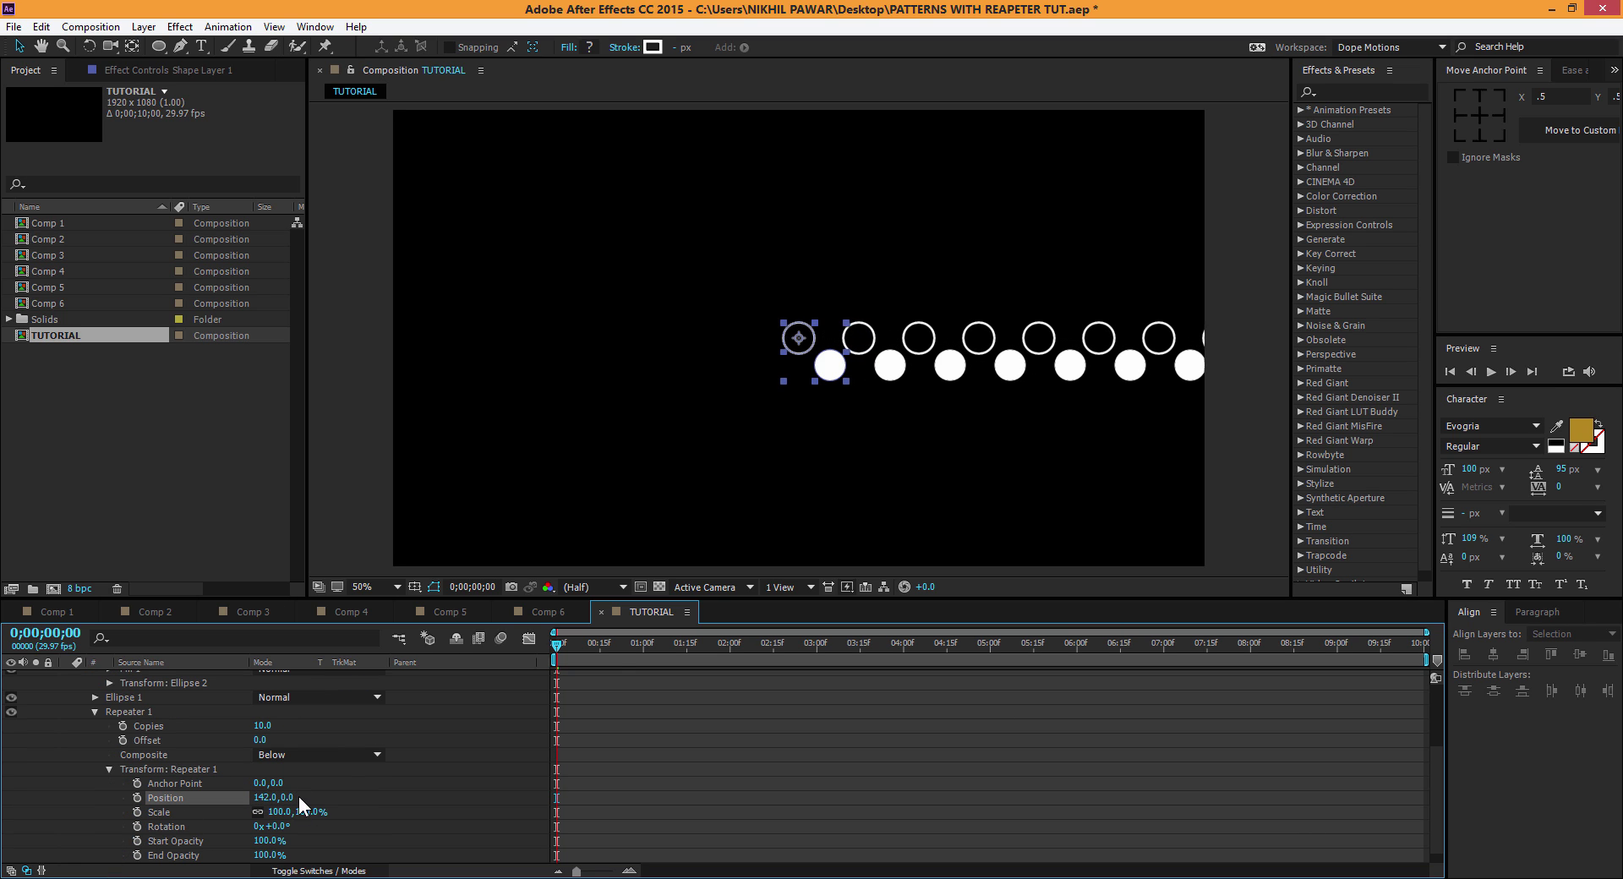
Step: Move the circle row to the comp's top-left corner and raise the copies to 15
{"action": "left_click_drag", "start_coordinate": [800, 339], "coordinate": [412, 131]}
{"action": "left_click", "coordinate": [262, 727]}
{"action": "left_click", "coordinate": [462, 782]}
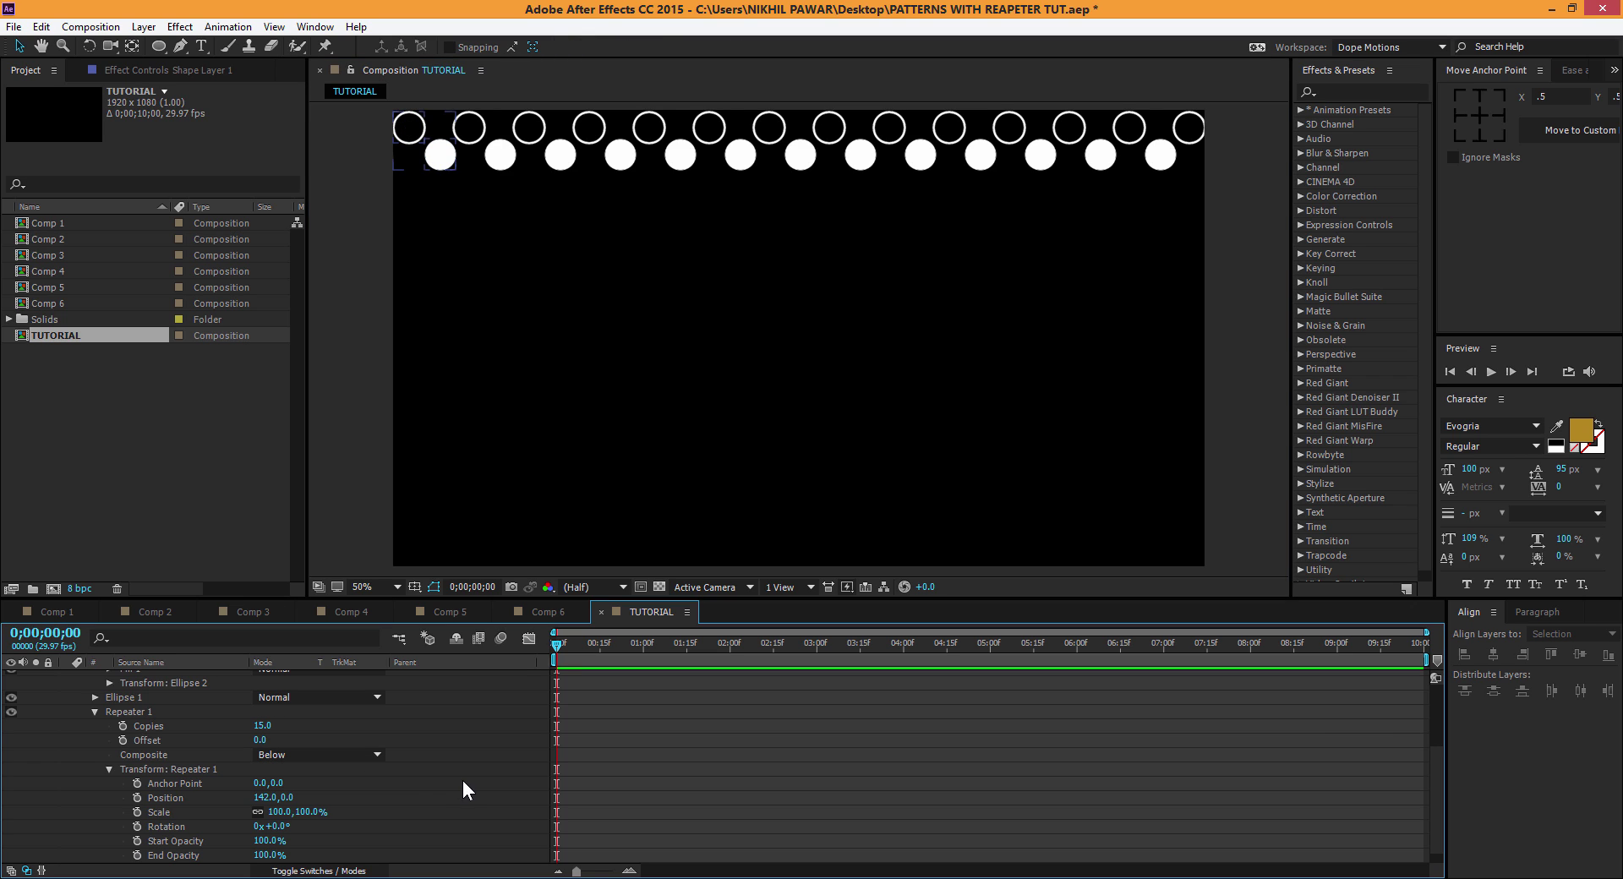
{"action": "scroll", "coordinate": [155, 743], "scroll_direction": "up", "scroll_amount": 4}
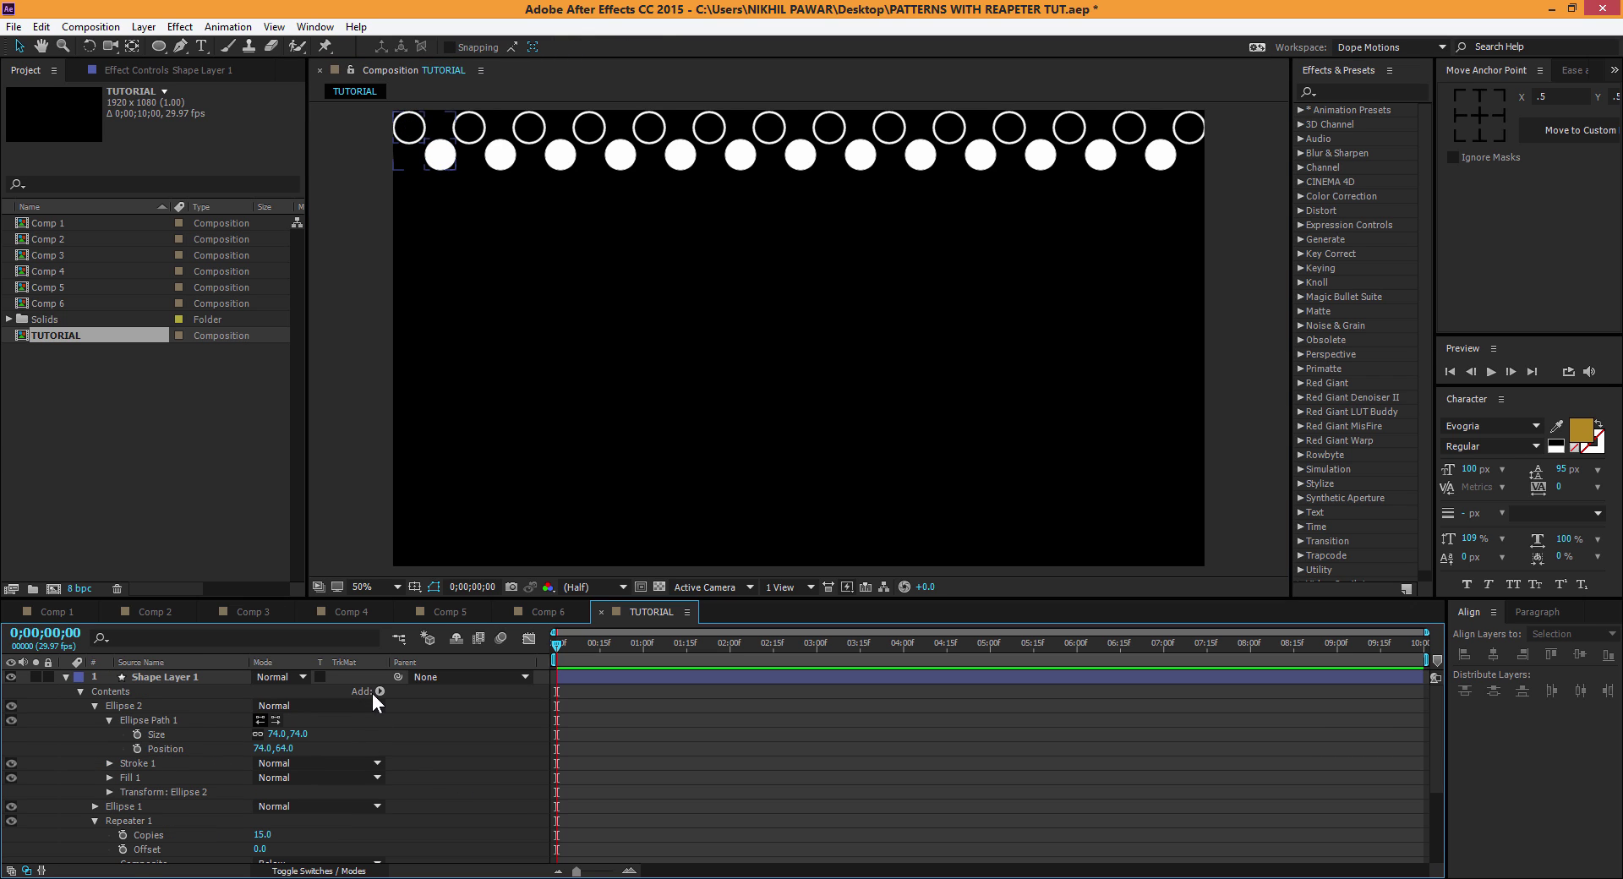
{"action": "left_click", "coordinate": [380, 692]}
Step: Add a second Repeater and set its transform Position to 0, 119
{"action": "left_click", "coordinate": [456, 562]}
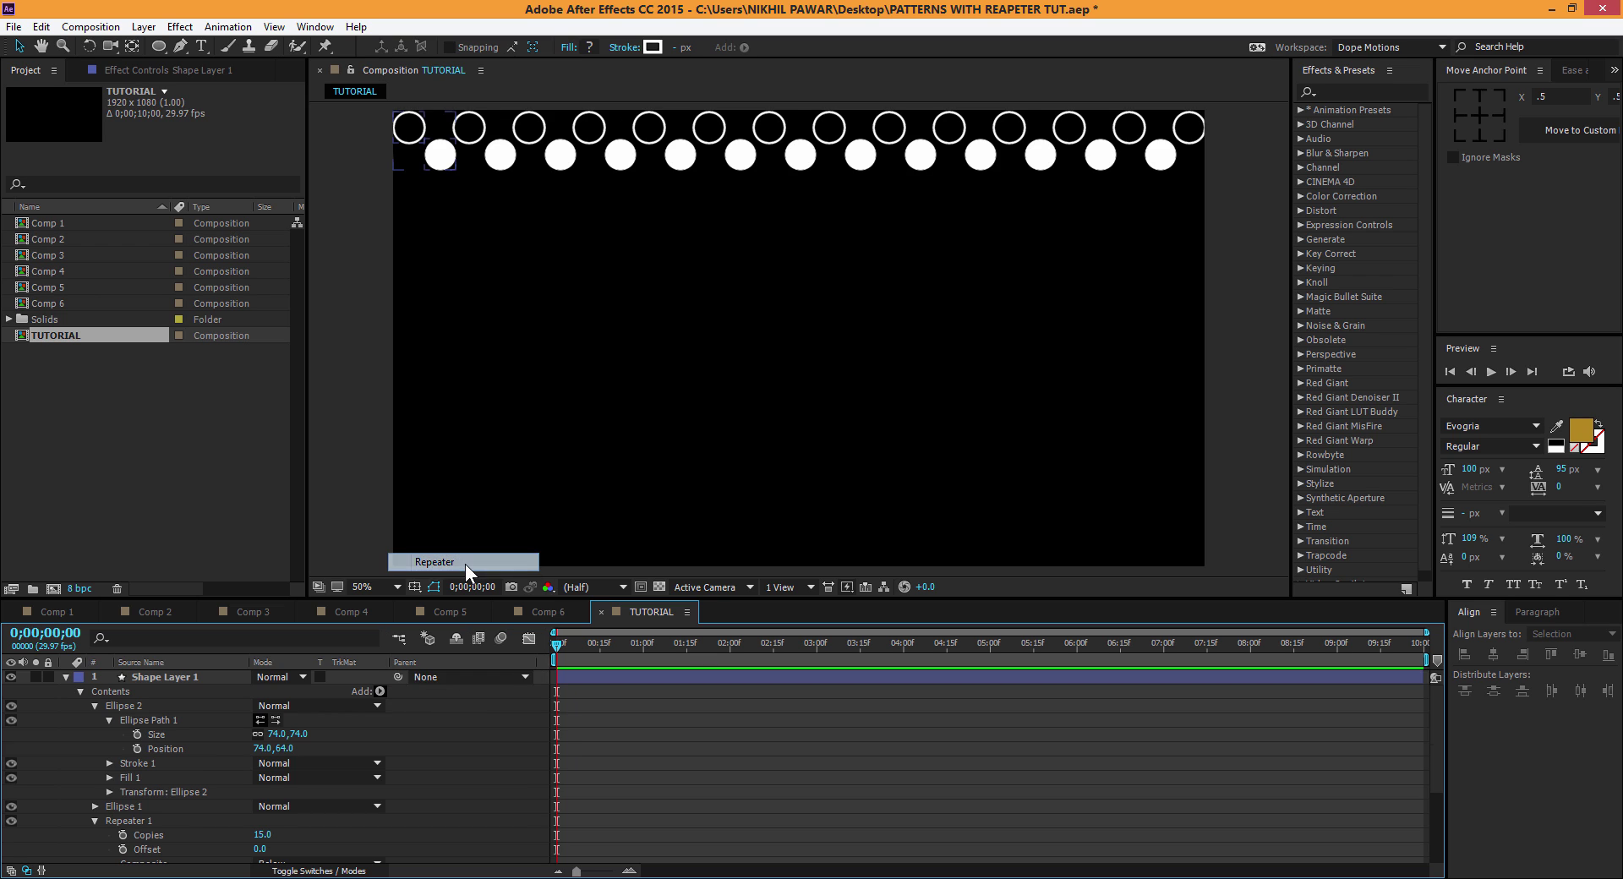
{"action": "scroll", "coordinate": [100, 863], "scroll_direction": "down", "scroll_amount": 3}
{"action": "left_click", "coordinate": [109, 841]}
{"action": "scroll", "coordinate": [169, 816], "scroll_direction": "down", "scroll_amount": 3}
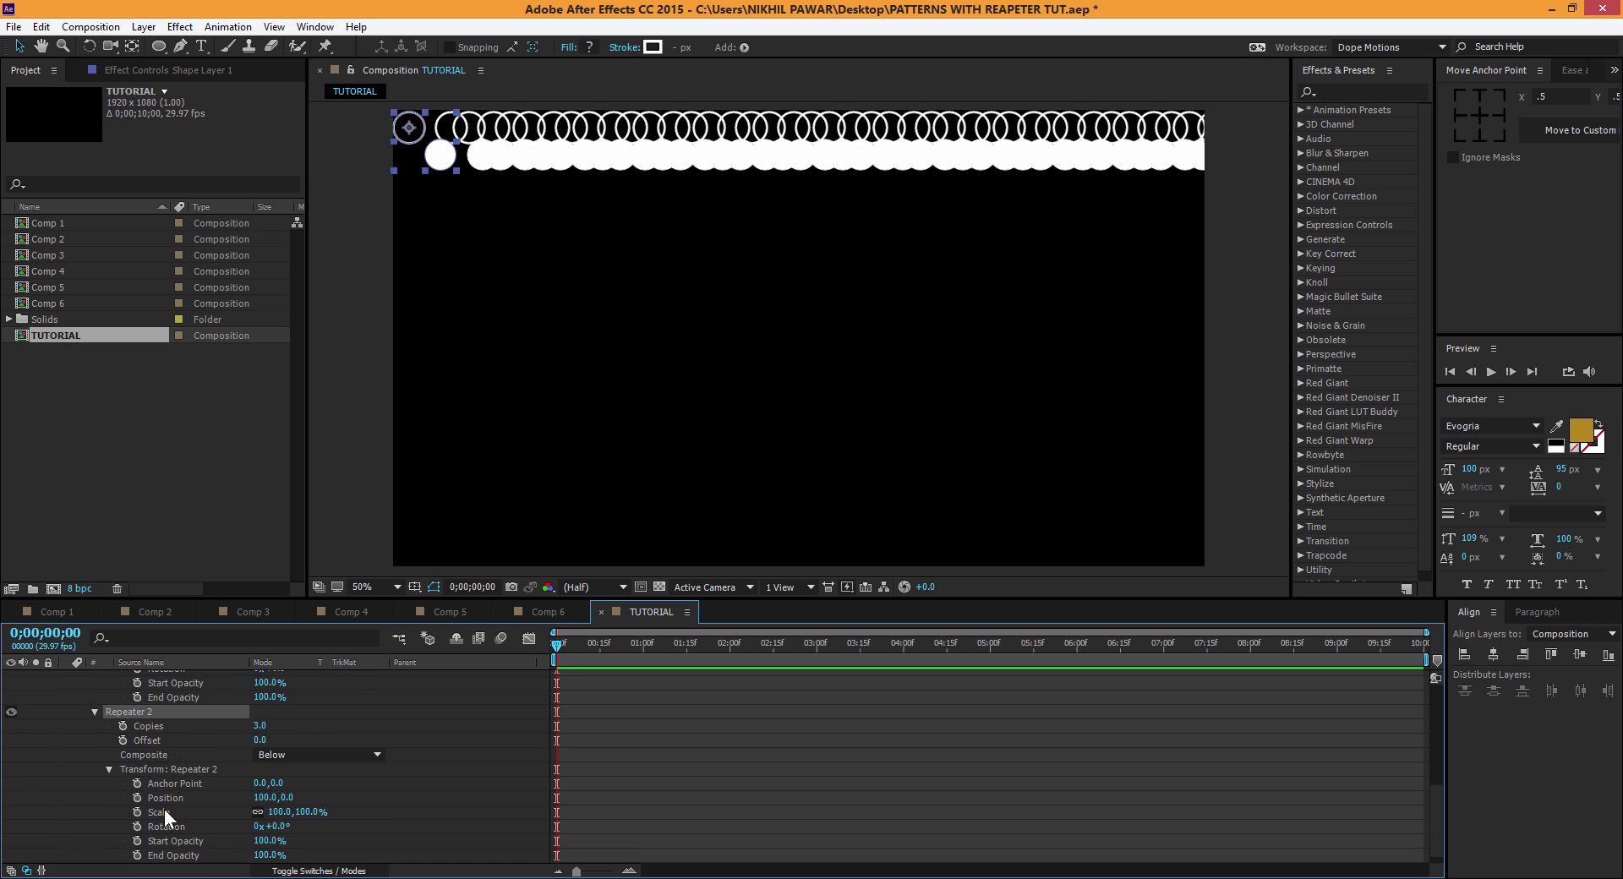
{"action": "left_click", "coordinate": [265, 797]}
{"action": "type", "text": "0"}
{"action": "left_click", "coordinate": [414, 771]}
{"action": "left_click_drag", "start_coordinate": [278, 798], "coordinate": [388, 792]}
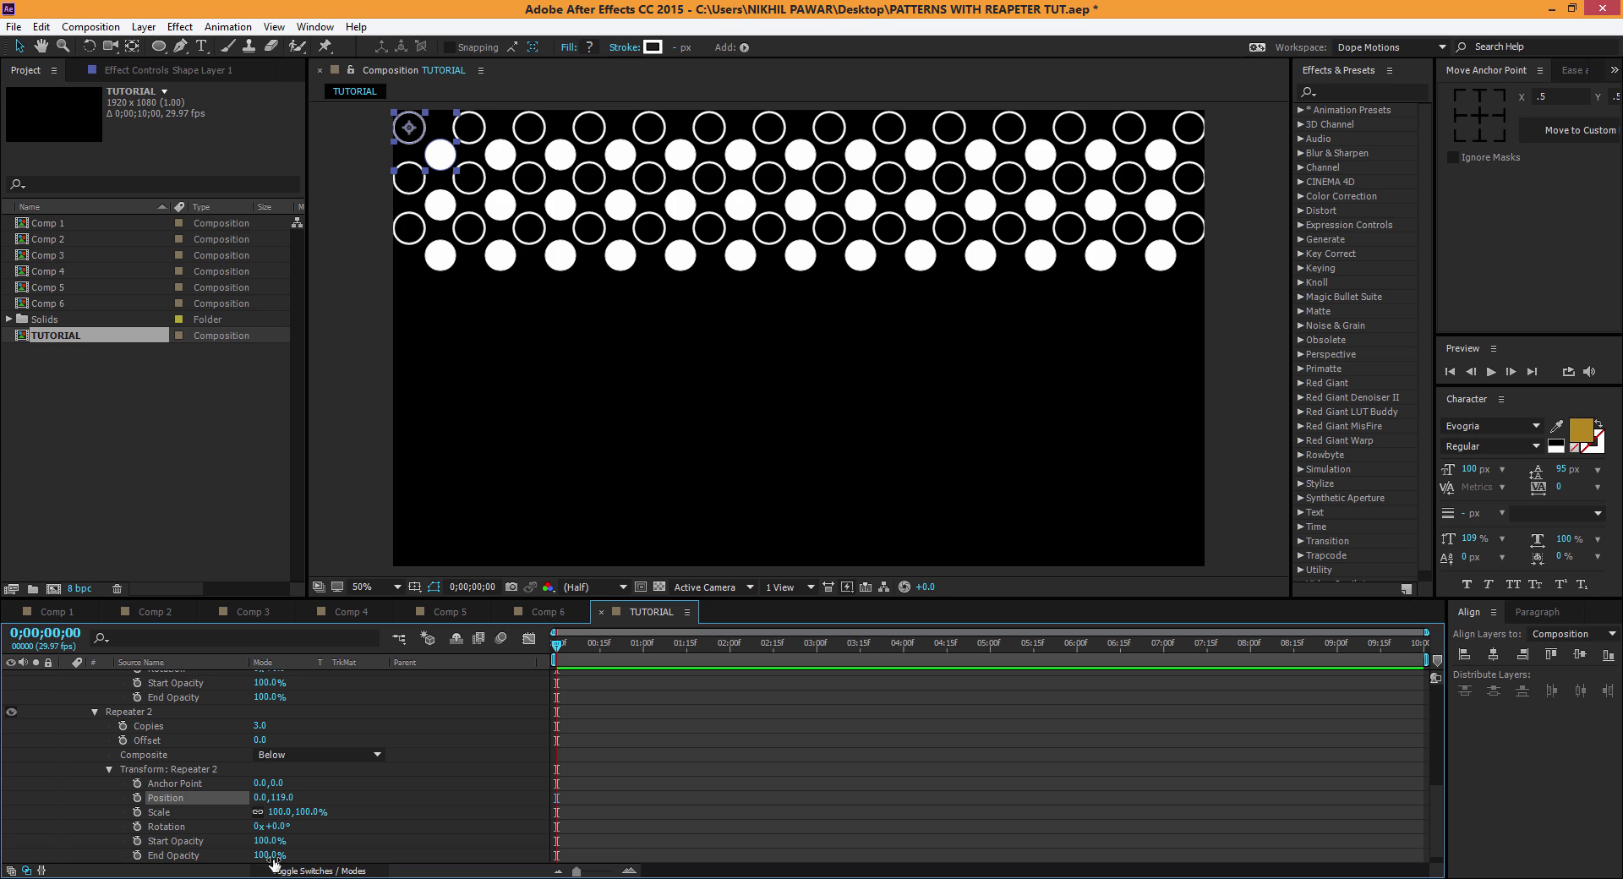
Step: Set the second Repeater's End Opacity to 0% so lower rows fade out
{"action": "left_click_drag", "start_coordinate": [271, 855], "coordinate": [148, 863]}
{"action": "left_click", "coordinate": [349, 825]}
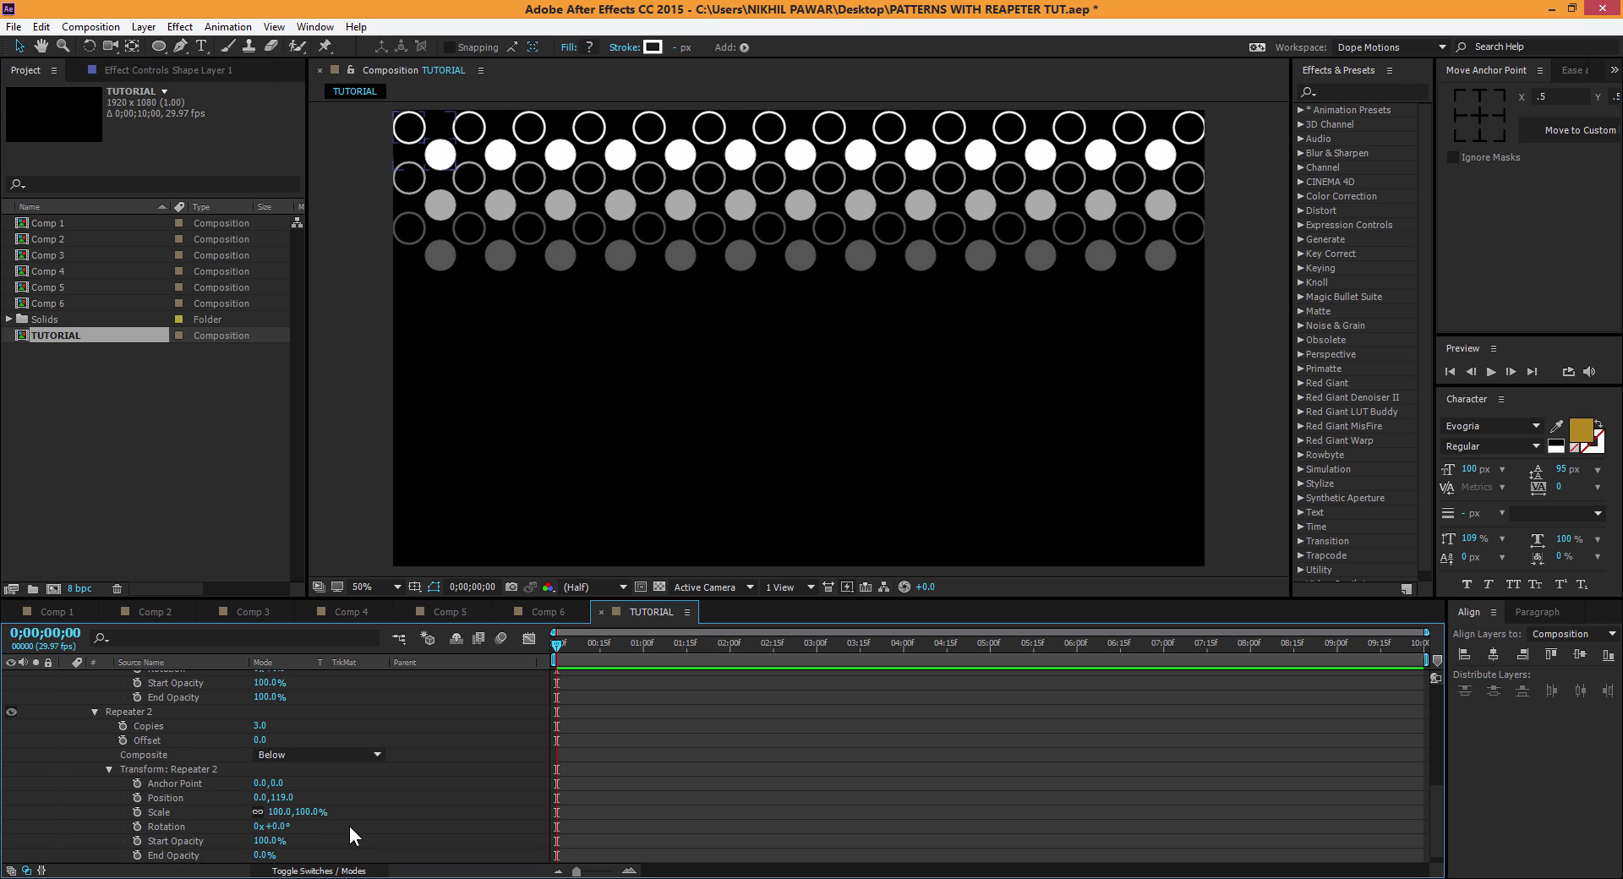
{"action": "scroll", "coordinate": [171, 758], "scroll_direction": "up", "scroll_amount": 3}
{"action": "scroll", "coordinate": [144, 749], "scroll_direction": "down", "scroll_amount": 3}
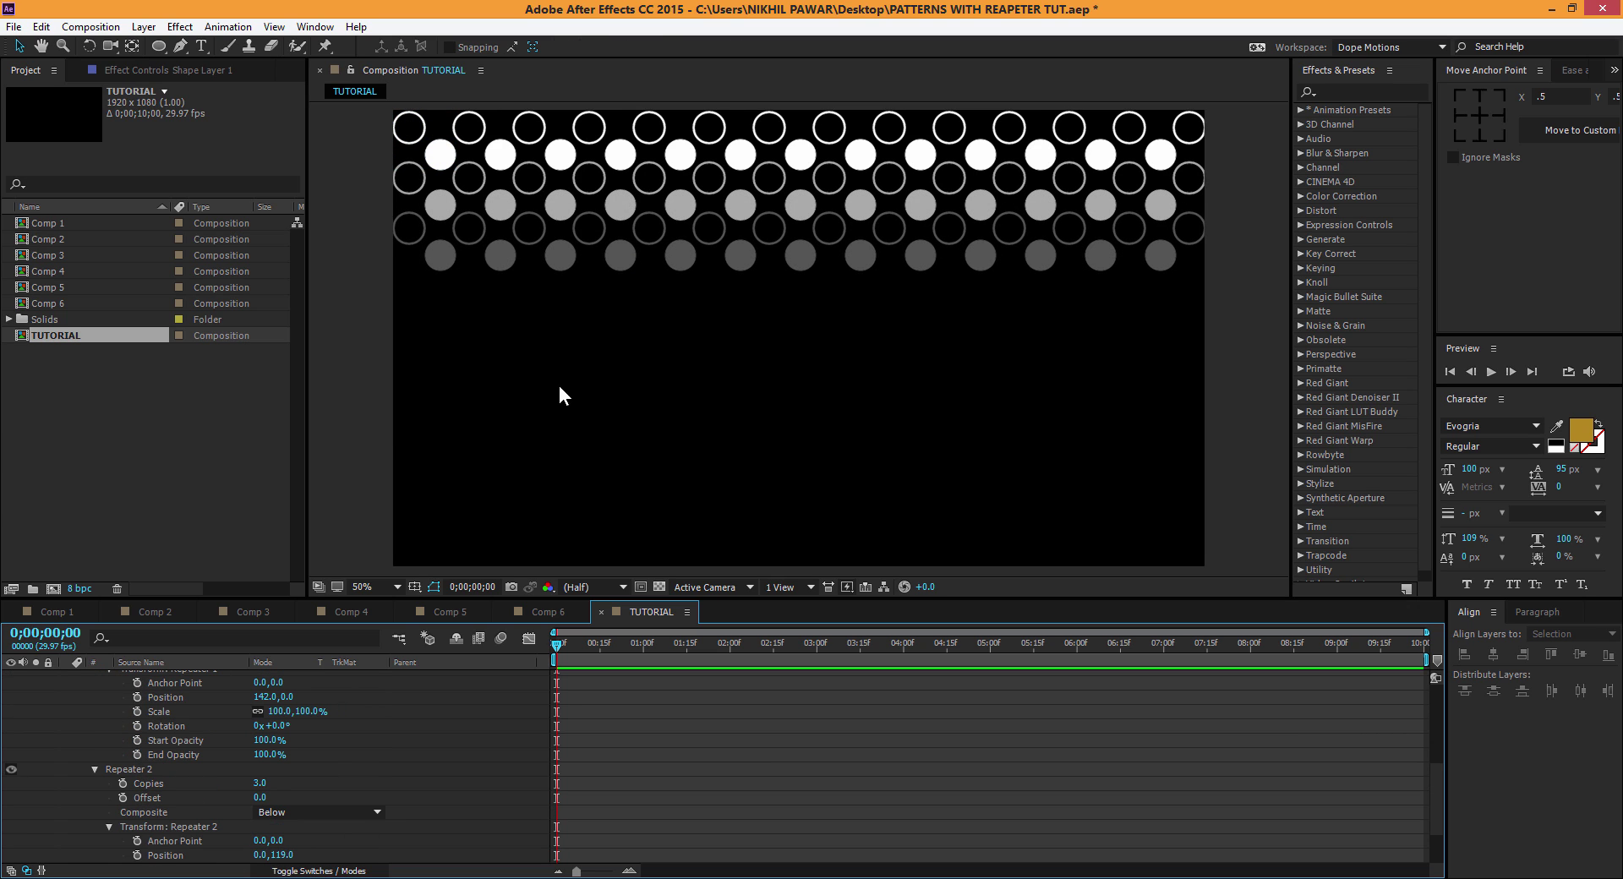
{"action": "scroll", "coordinate": [414, 729], "scroll_direction": "down", "scroll_amount": 2}
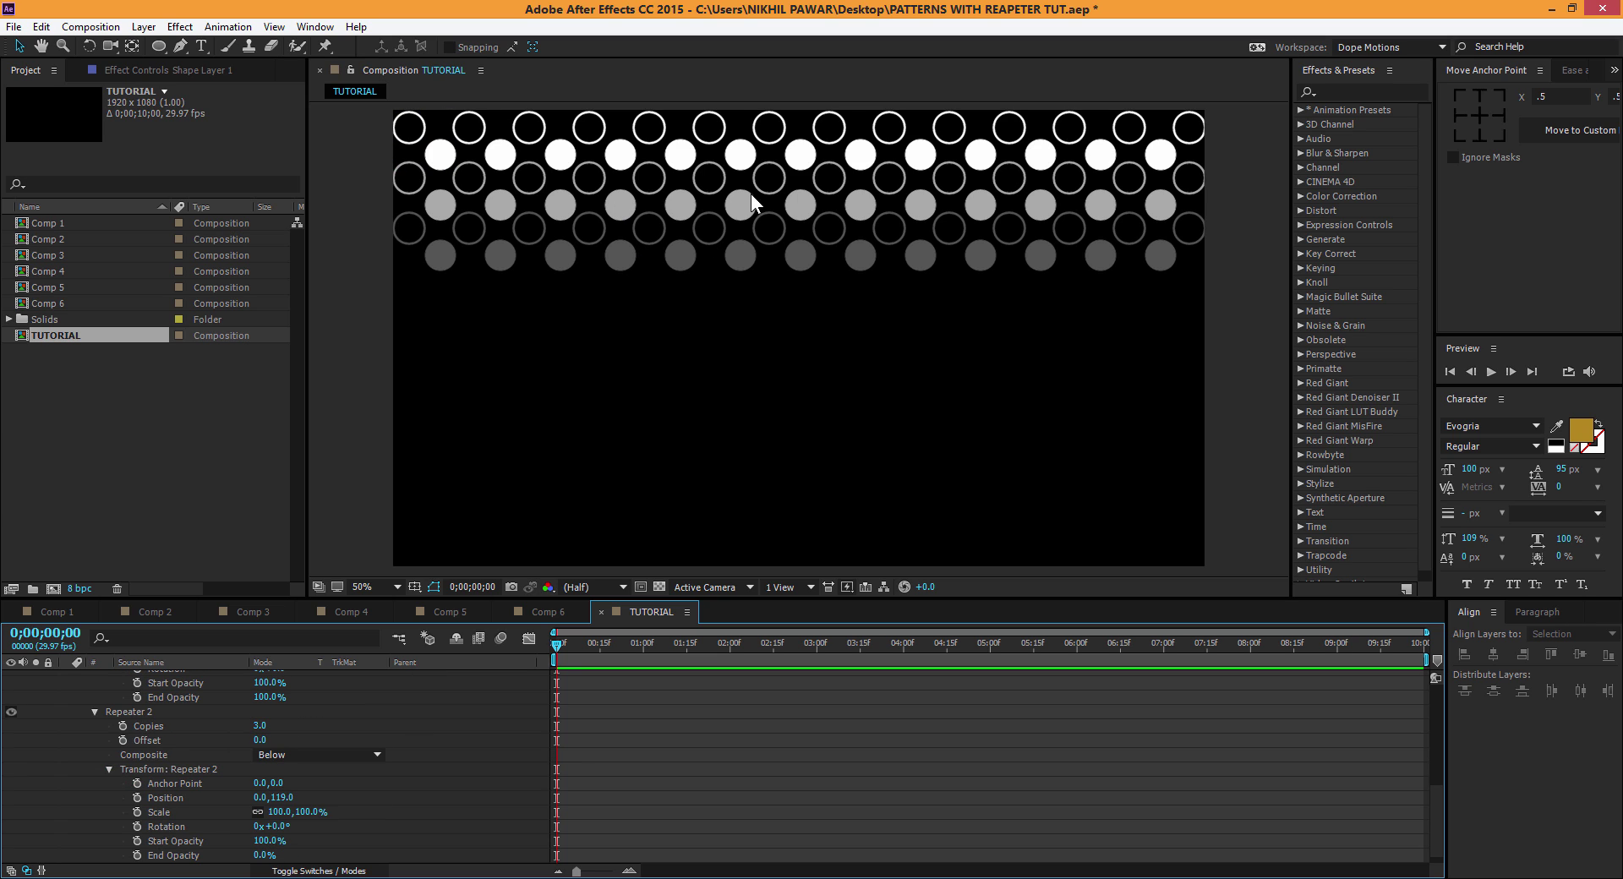
{"action": "scroll", "coordinate": [348, 776], "scroll_direction": "up", "scroll_amount": 7}
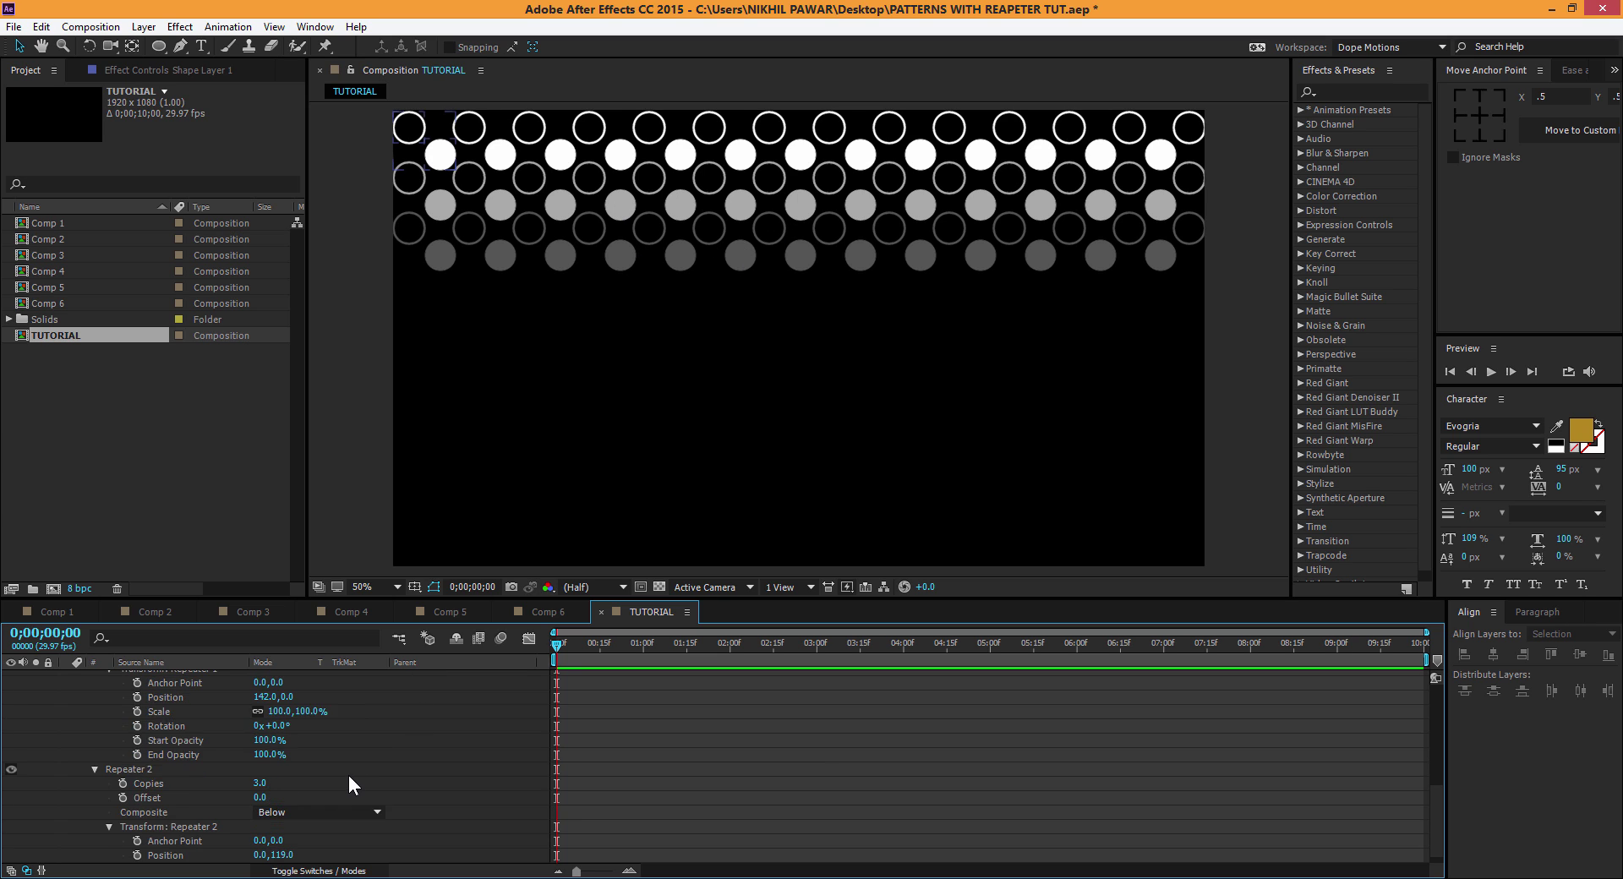
{"action": "left_click", "coordinate": [381, 691]}
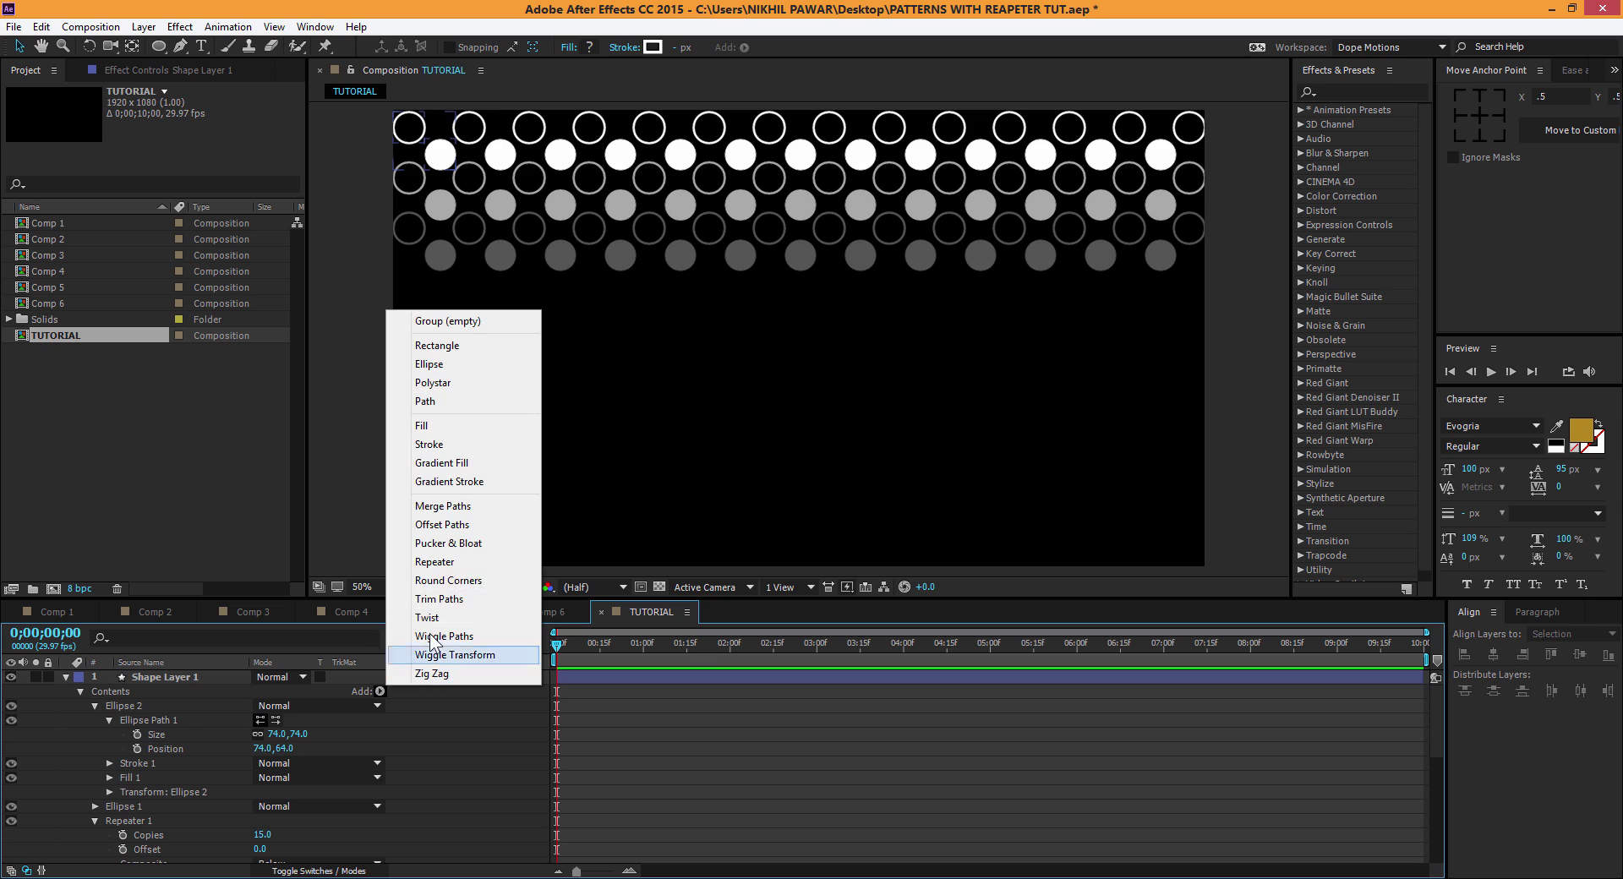
Step: Add a third Repeater with transform Position 0, 350 to stack the faded bands down the frame
{"action": "left_click", "coordinate": [435, 568]}
{"action": "scroll", "coordinate": [211, 780], "scroll_direction": "down", "scroll_amount": 1}
{"action": "left_click", "coordinate": [95, 840]}
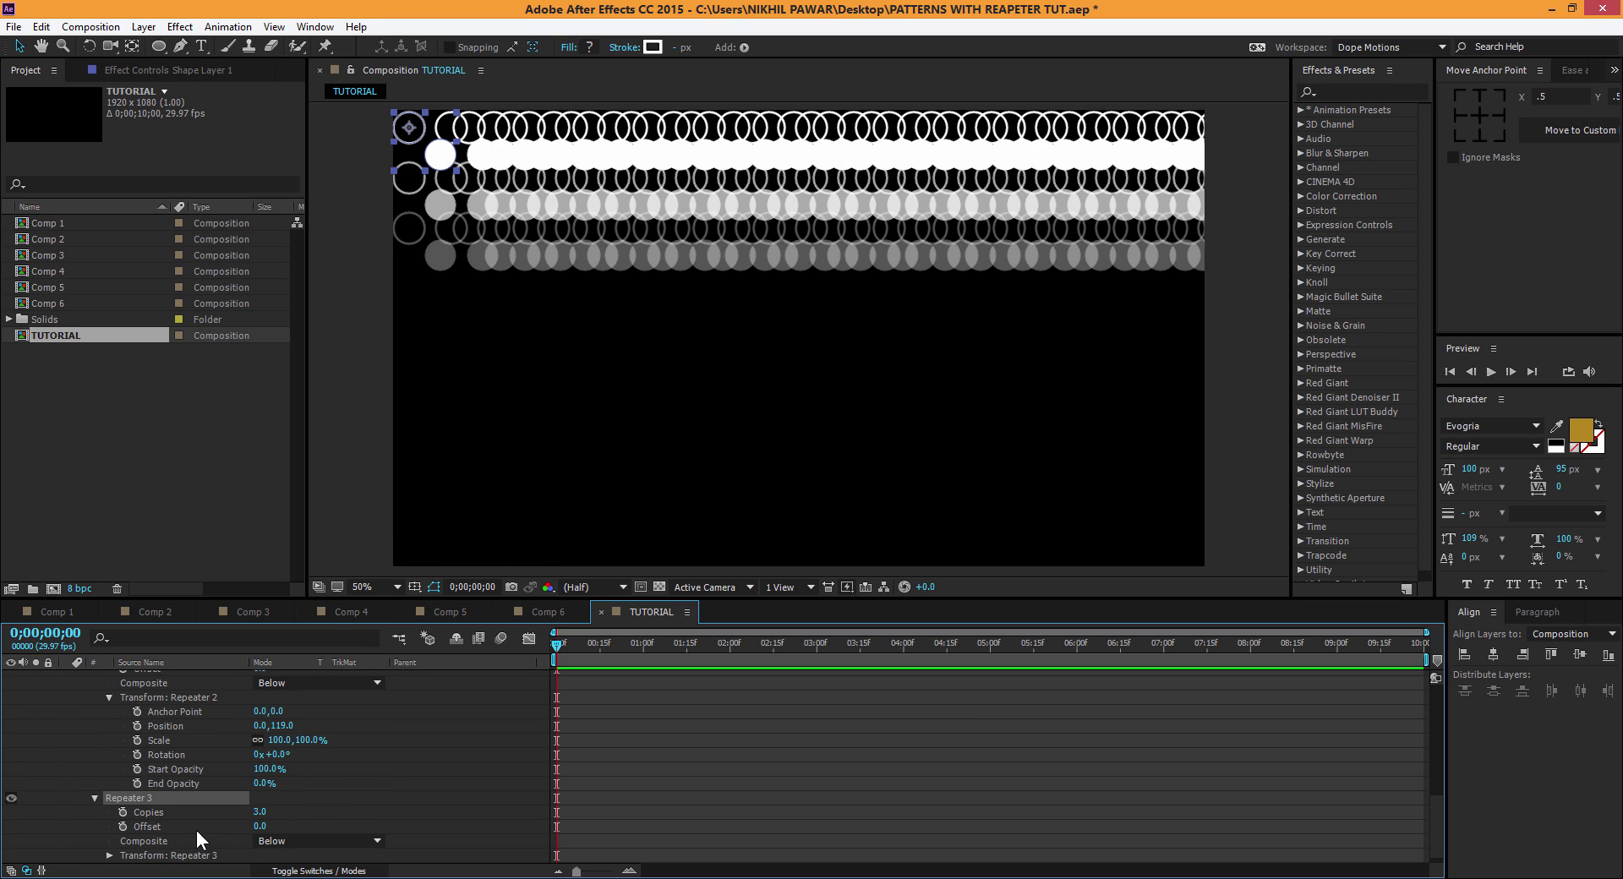
{"action": "left_click", "coordinate": [109, 856]}
{"action": "scroll", "coordinate": [308, 798], "scroll_direction": "down", "scroll_amount": 2}
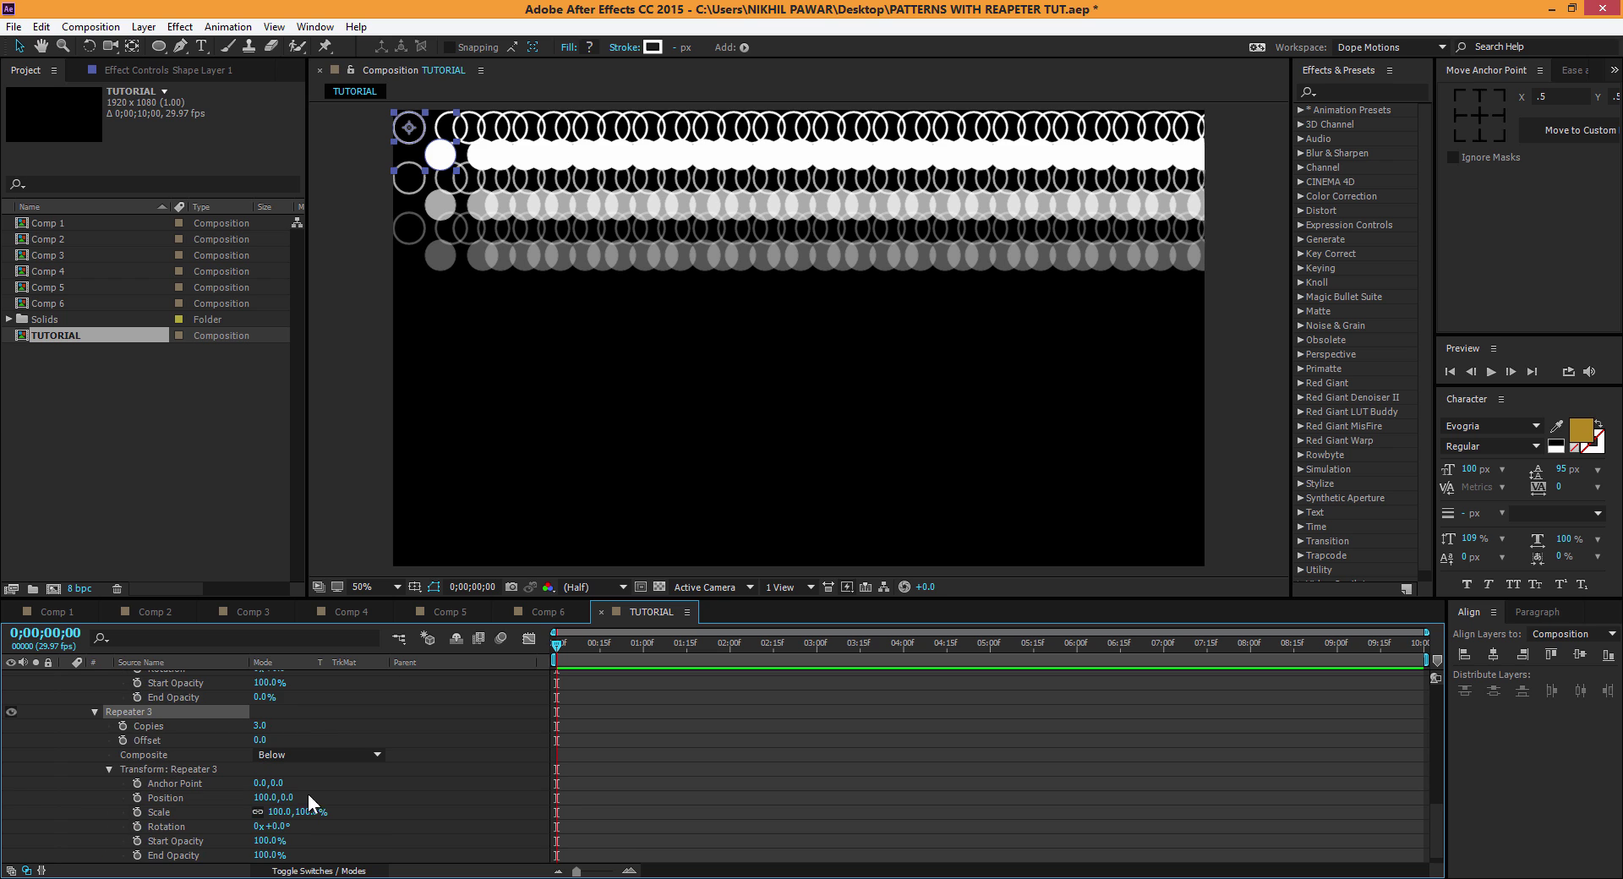
{"action": "left_click", "coordinate": [262, 799]}
{"action": "type", "text": "0"}
{"action": "key", "text": "Return"}
{"action": "left_click_drag", "start_coordinate": [297, 797], "coordinate": [543, 831]}
{"action": "left_click", "coordinate": [485, 761]}
{"action": "scroll", "coordinate": [913, 423], "scroll_direction": "down", "scroll_amount": 1}
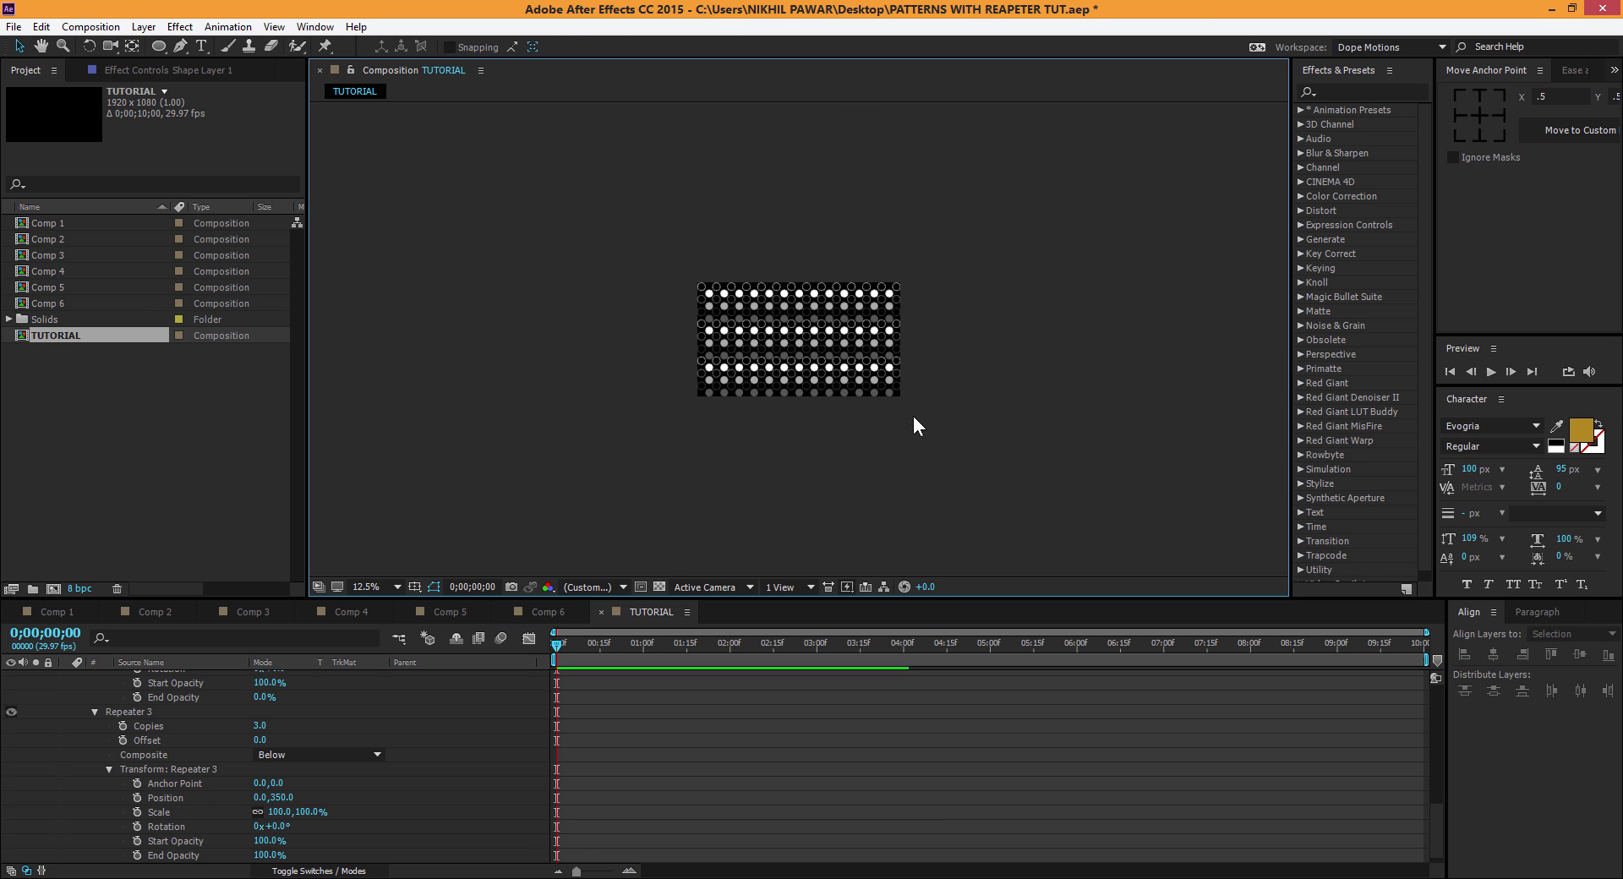
{"action": "scroll", "coordinate": [923, 444], "scroll_direction": "up", "scroll_amount": 1}
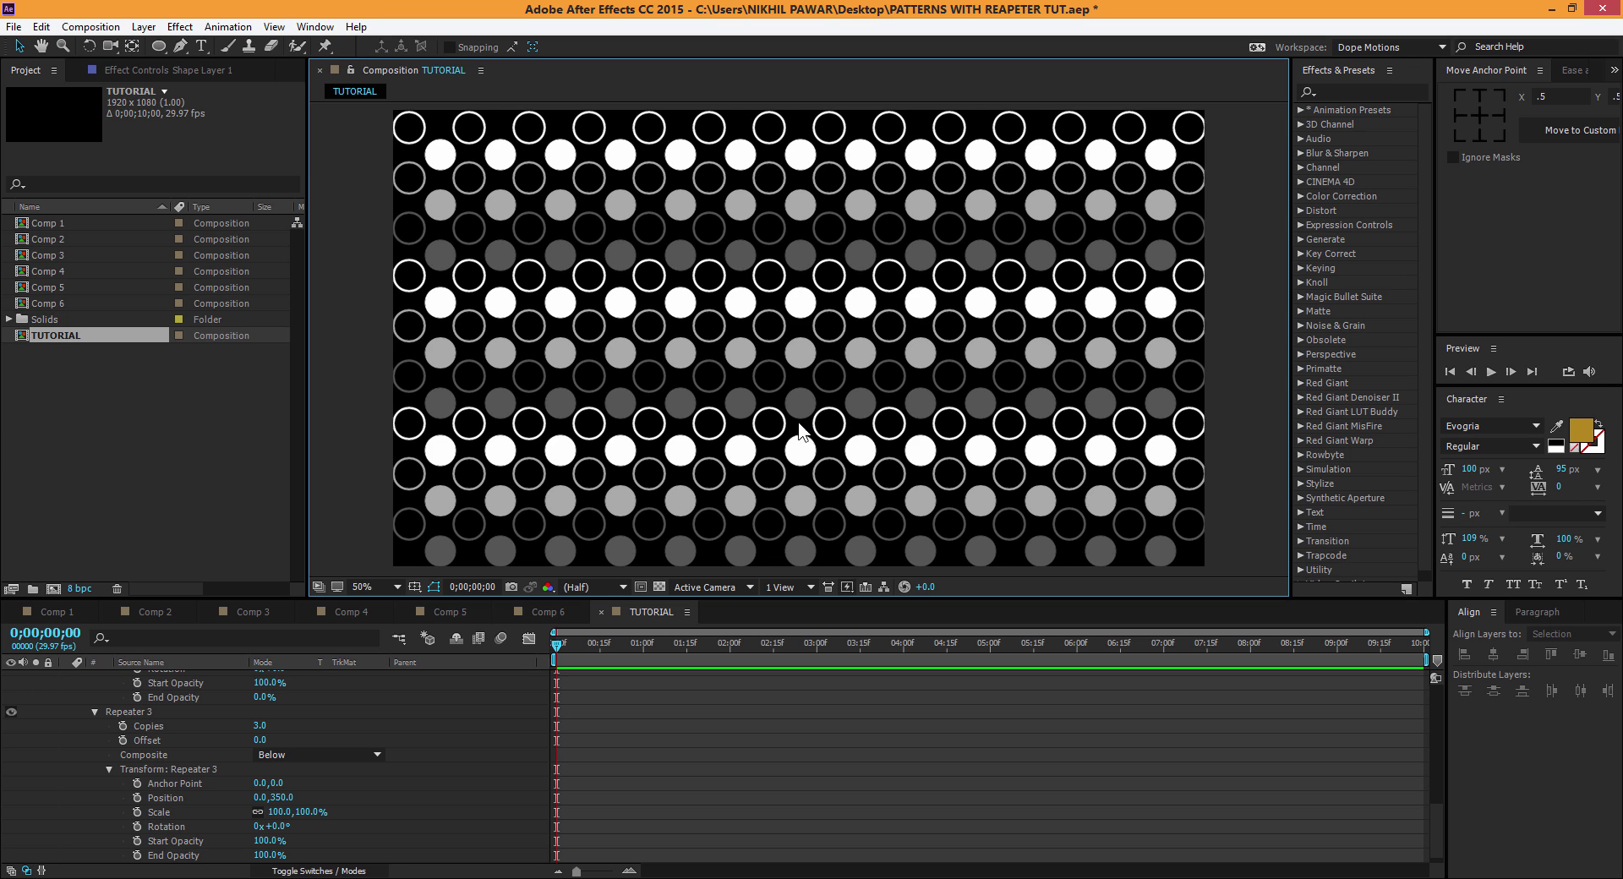
Step: Switch through the Comp 6 and Comp 5 tabs to the Comp 4 hexagon composition
{"action": "left_click", "coordinate": [536, 614]}
{"action": "left_click", "coordinate": [448, 614]}
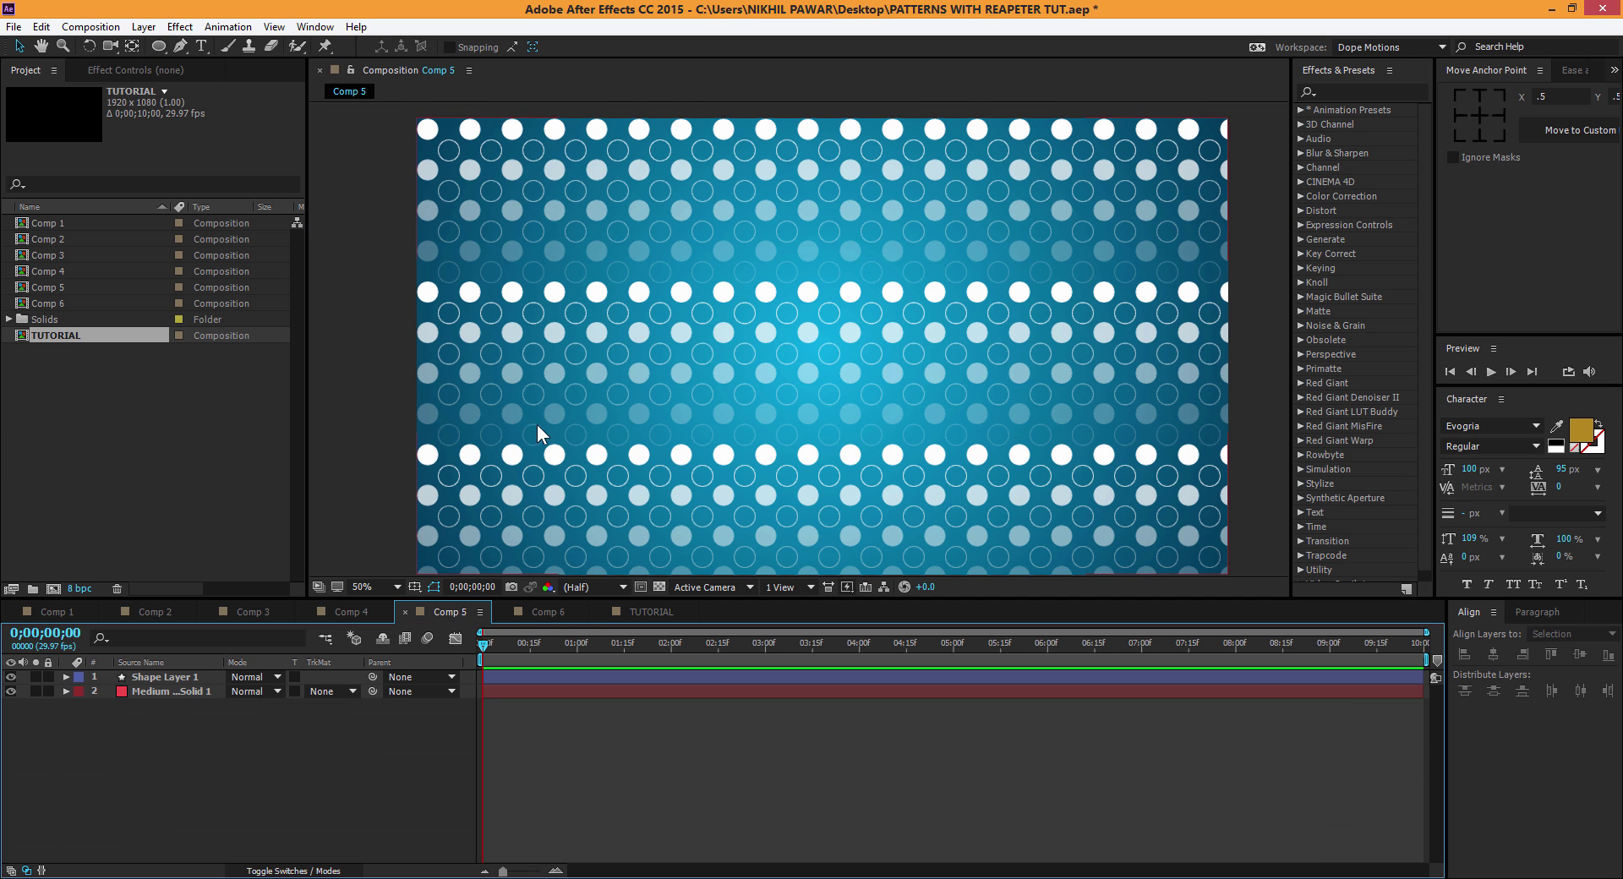
{"action": "left_click", "coordinate": [354, 611]}
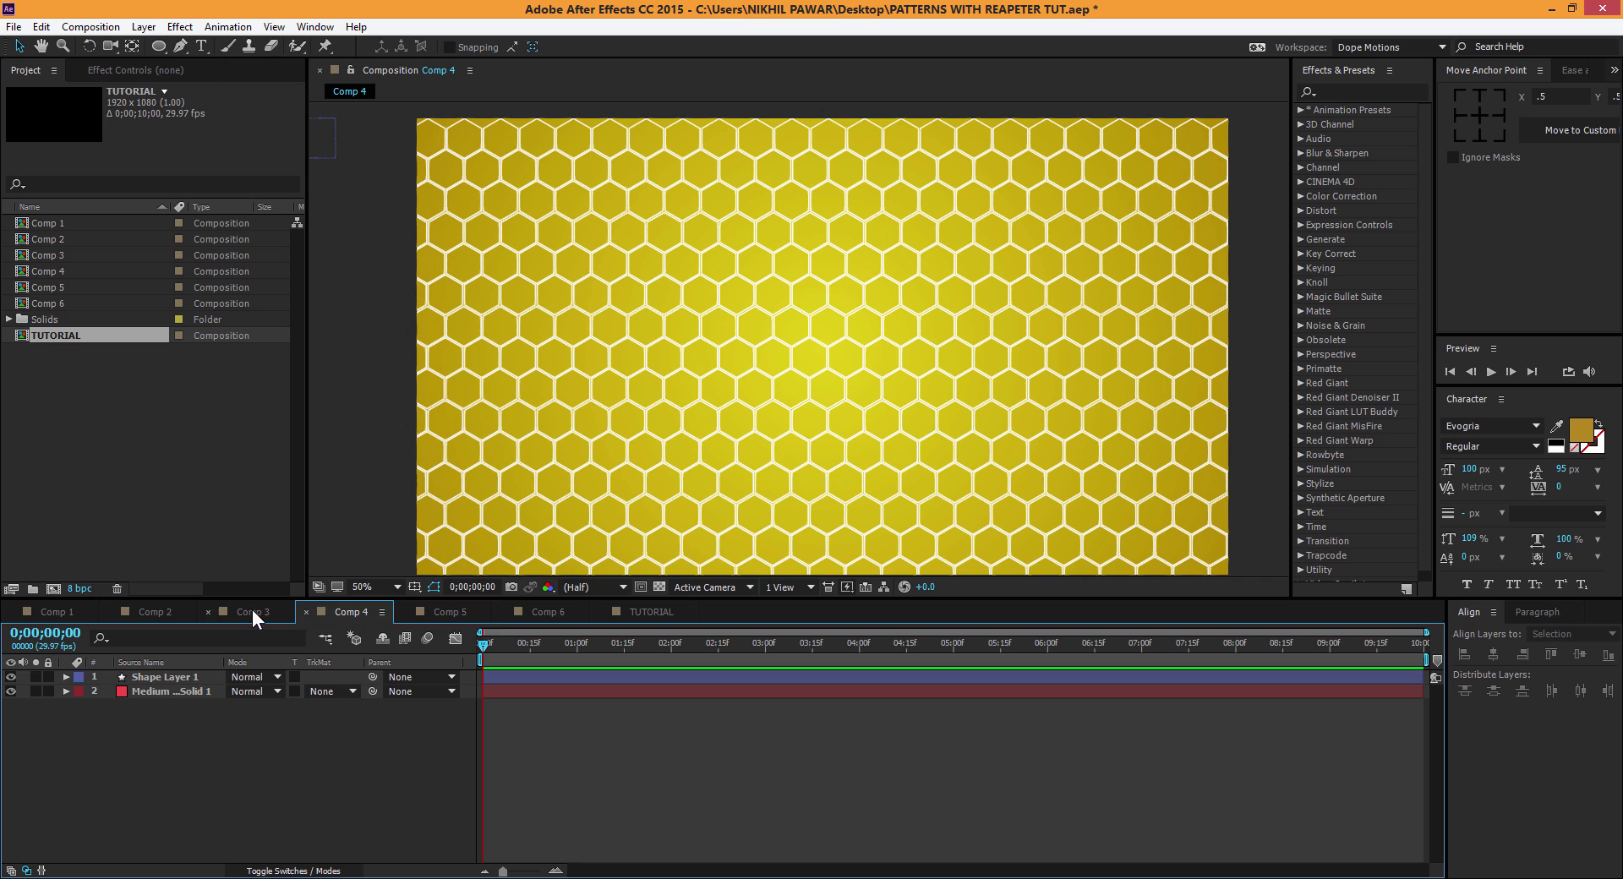
Step: Draw a trial five-point polygon with the Pen tool, then delete its shape layer
{"action": "left_click", "coordinate": [180, 46]}
{"action": "left_click", "coordinate": [630, 289]}
{"action": "left_click", "coordinate": [563, 381]}
{"action": "left_click", "coordinate": [698, 454]}
{"action": "left_click", "coordinate": [771, 417]}
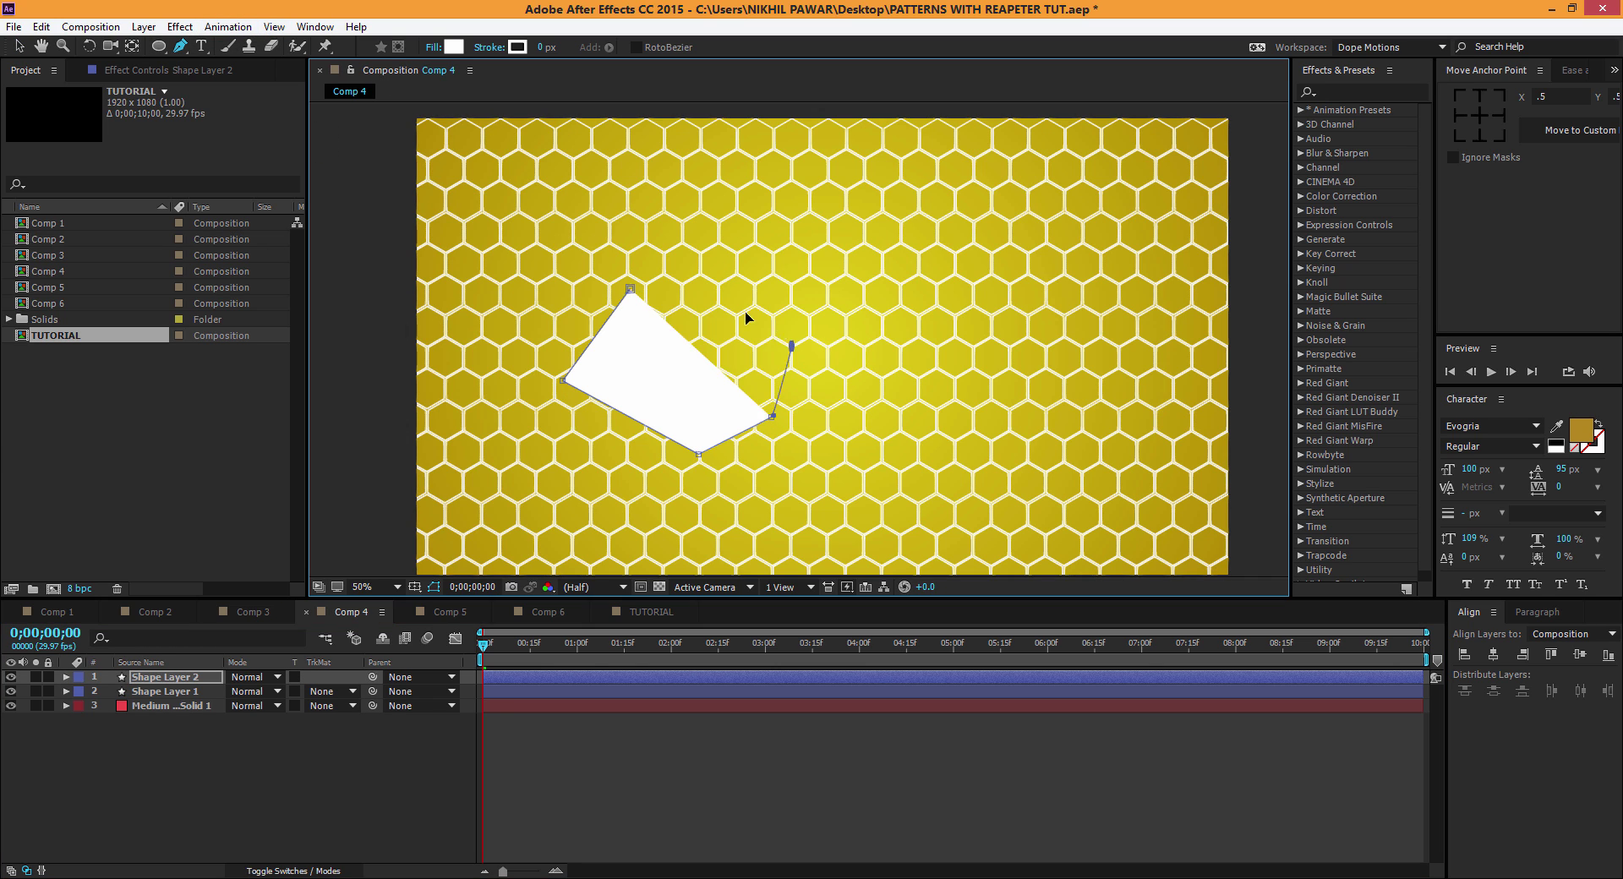
{"action": "left_click", "coordinate": [791, 345]}
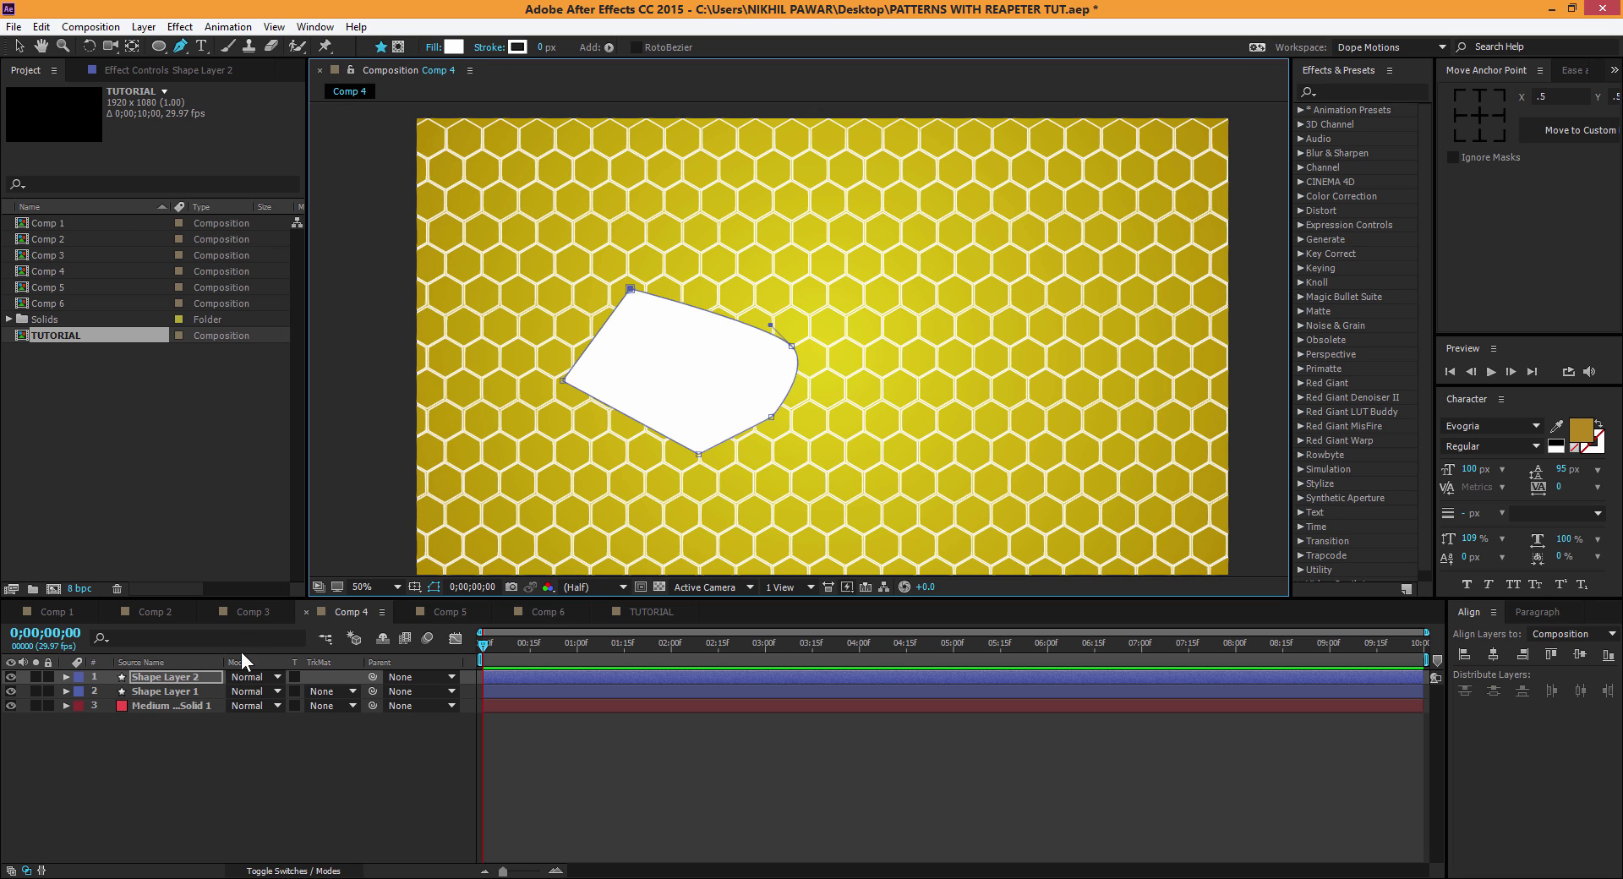
{"action": "left_click", "coordinate": [180, 678]}
{"action": "key", "text": "Delete"}
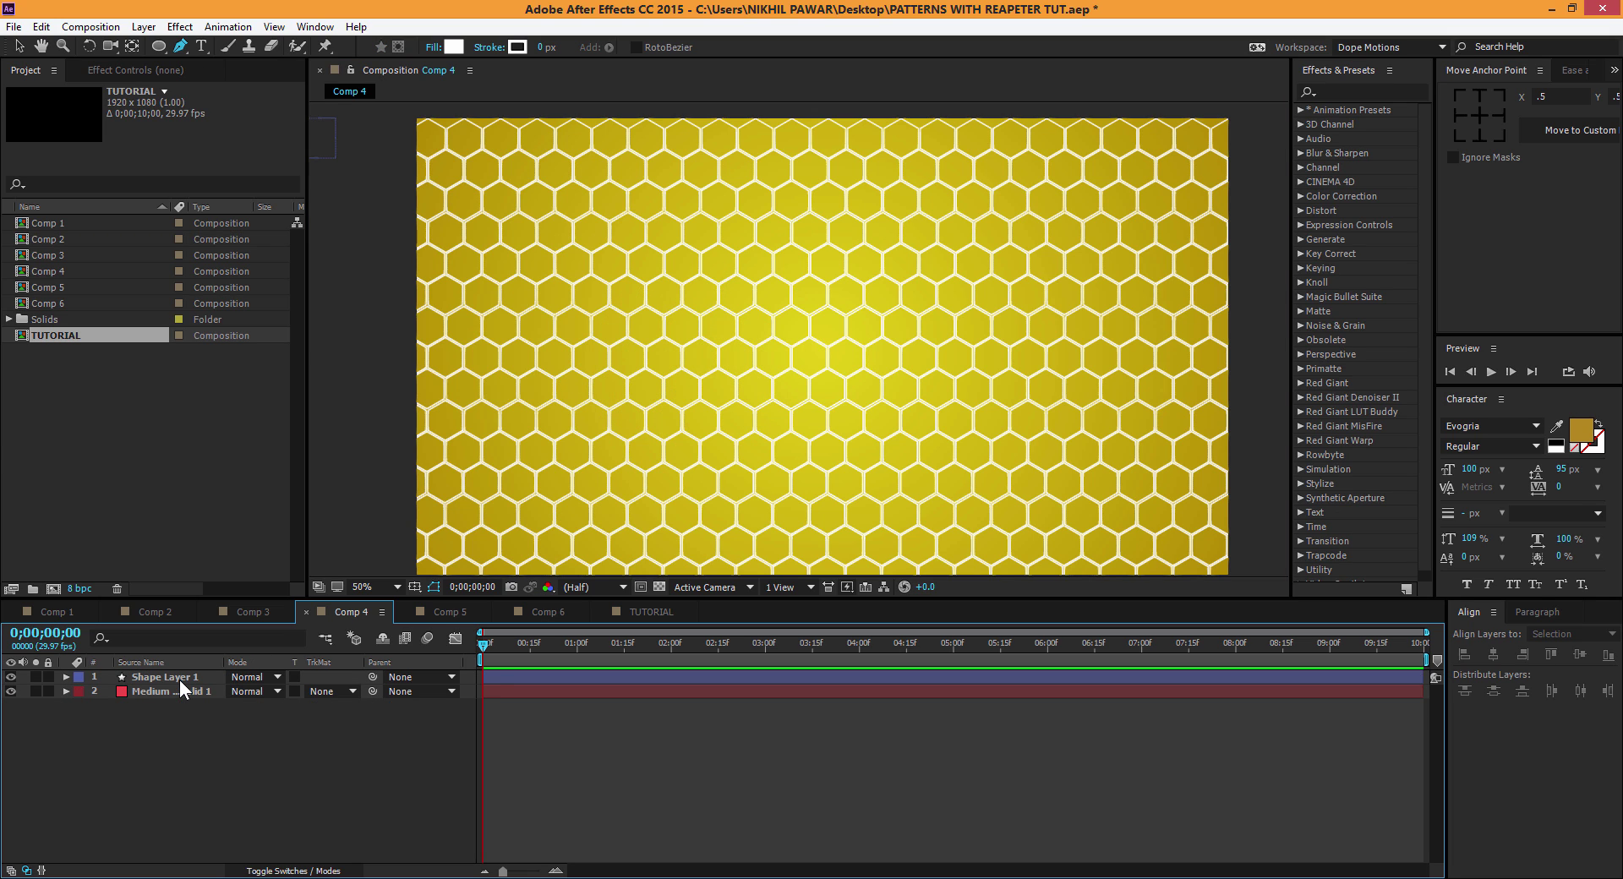